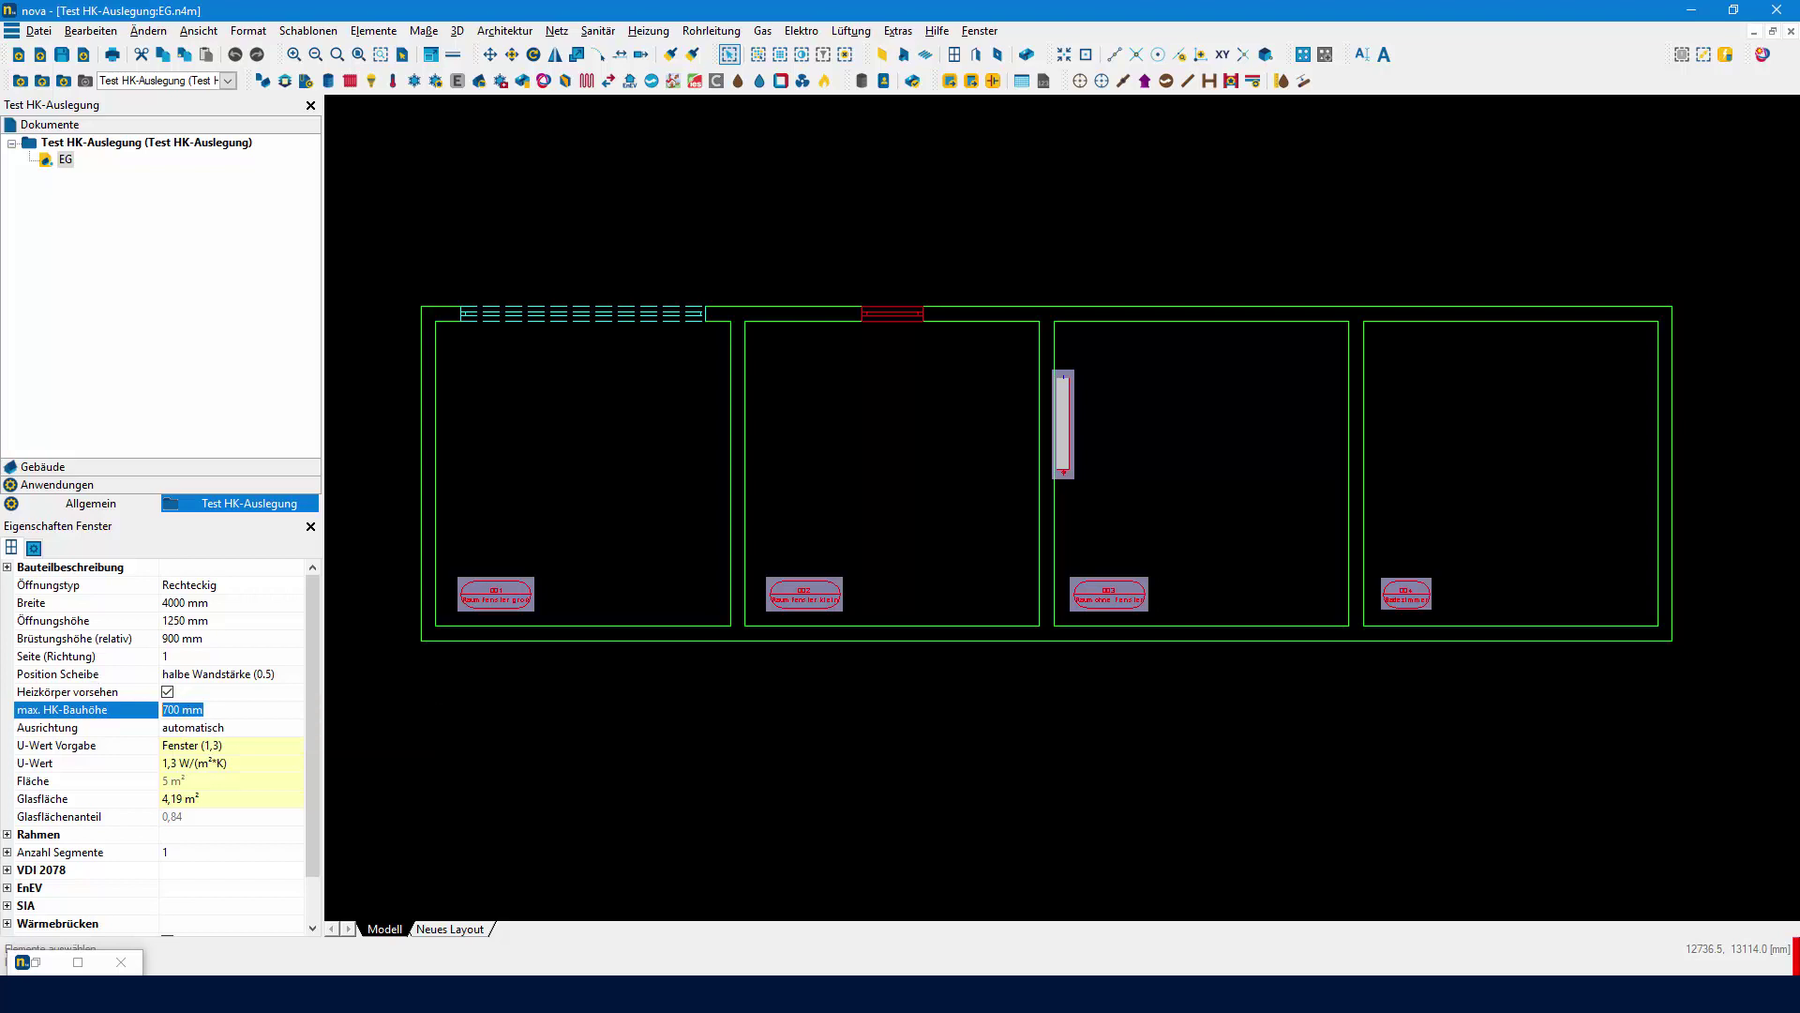
# Inspect the mounting height (Montagehöhe) and position properties of the radiator in the third room.
pyautogui.click(1061, 442)
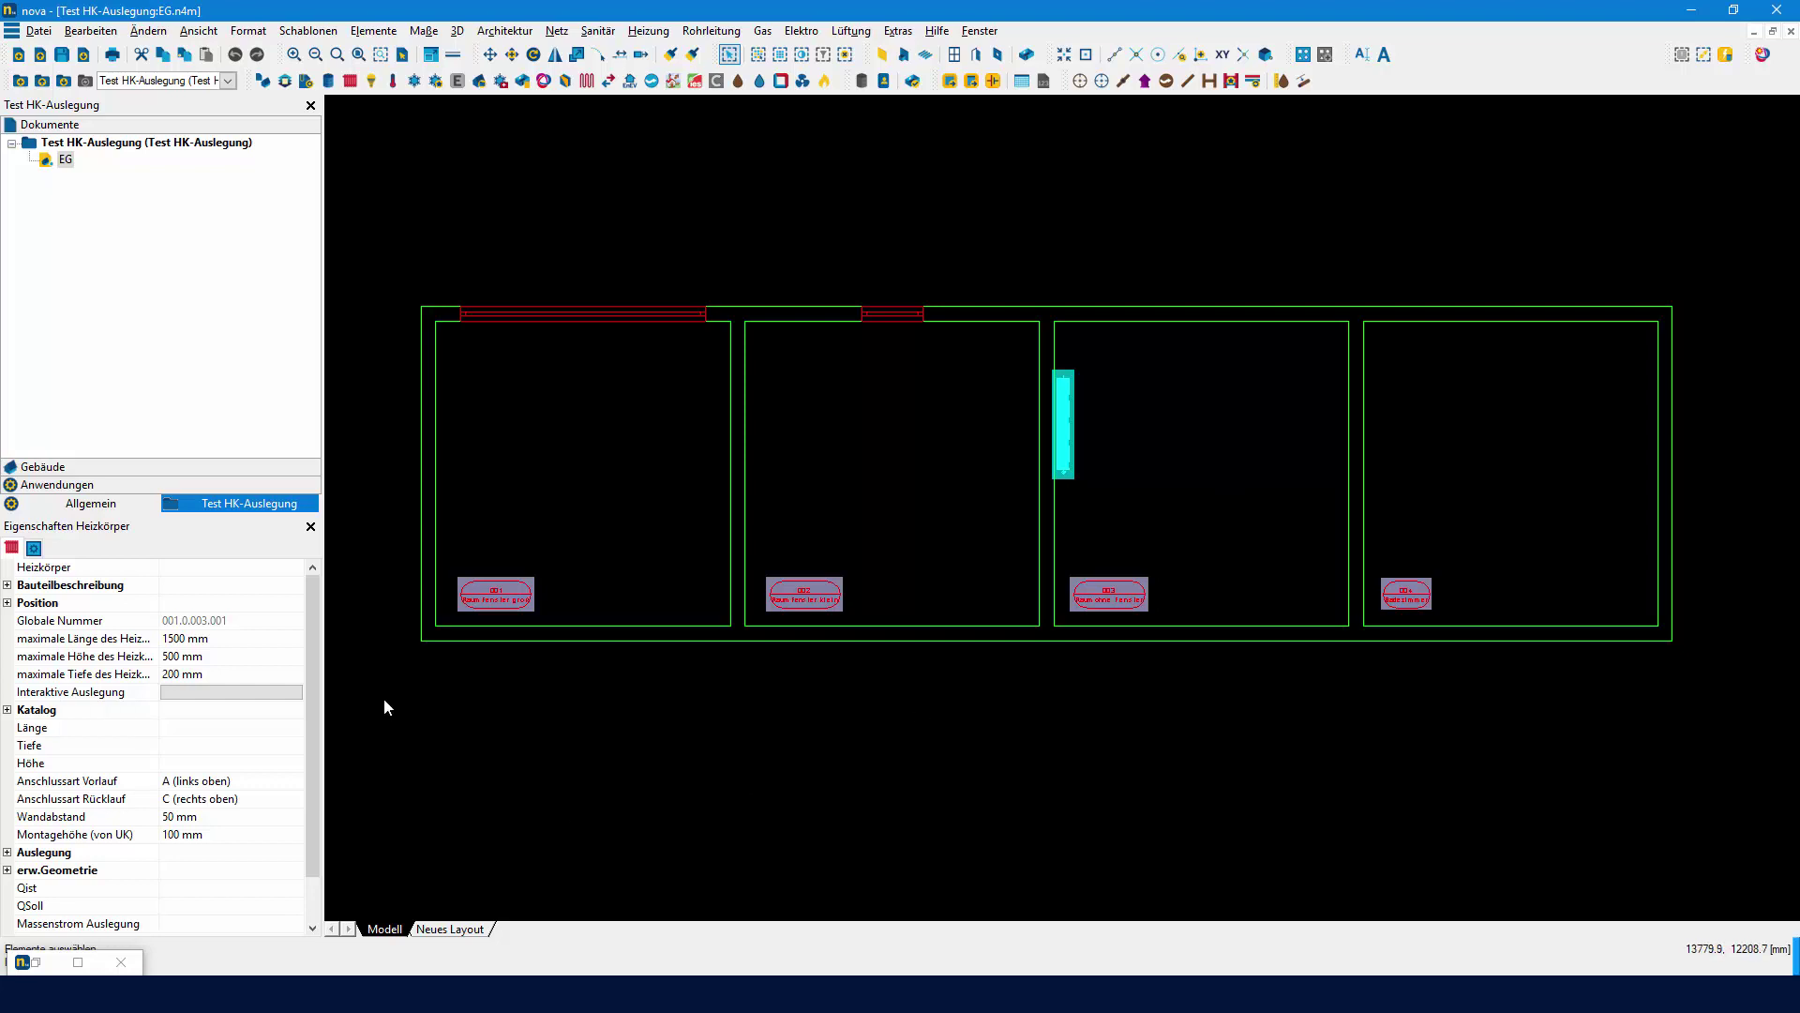
pyautogui.click(236, 836)
pyautogui.click(212, 834)
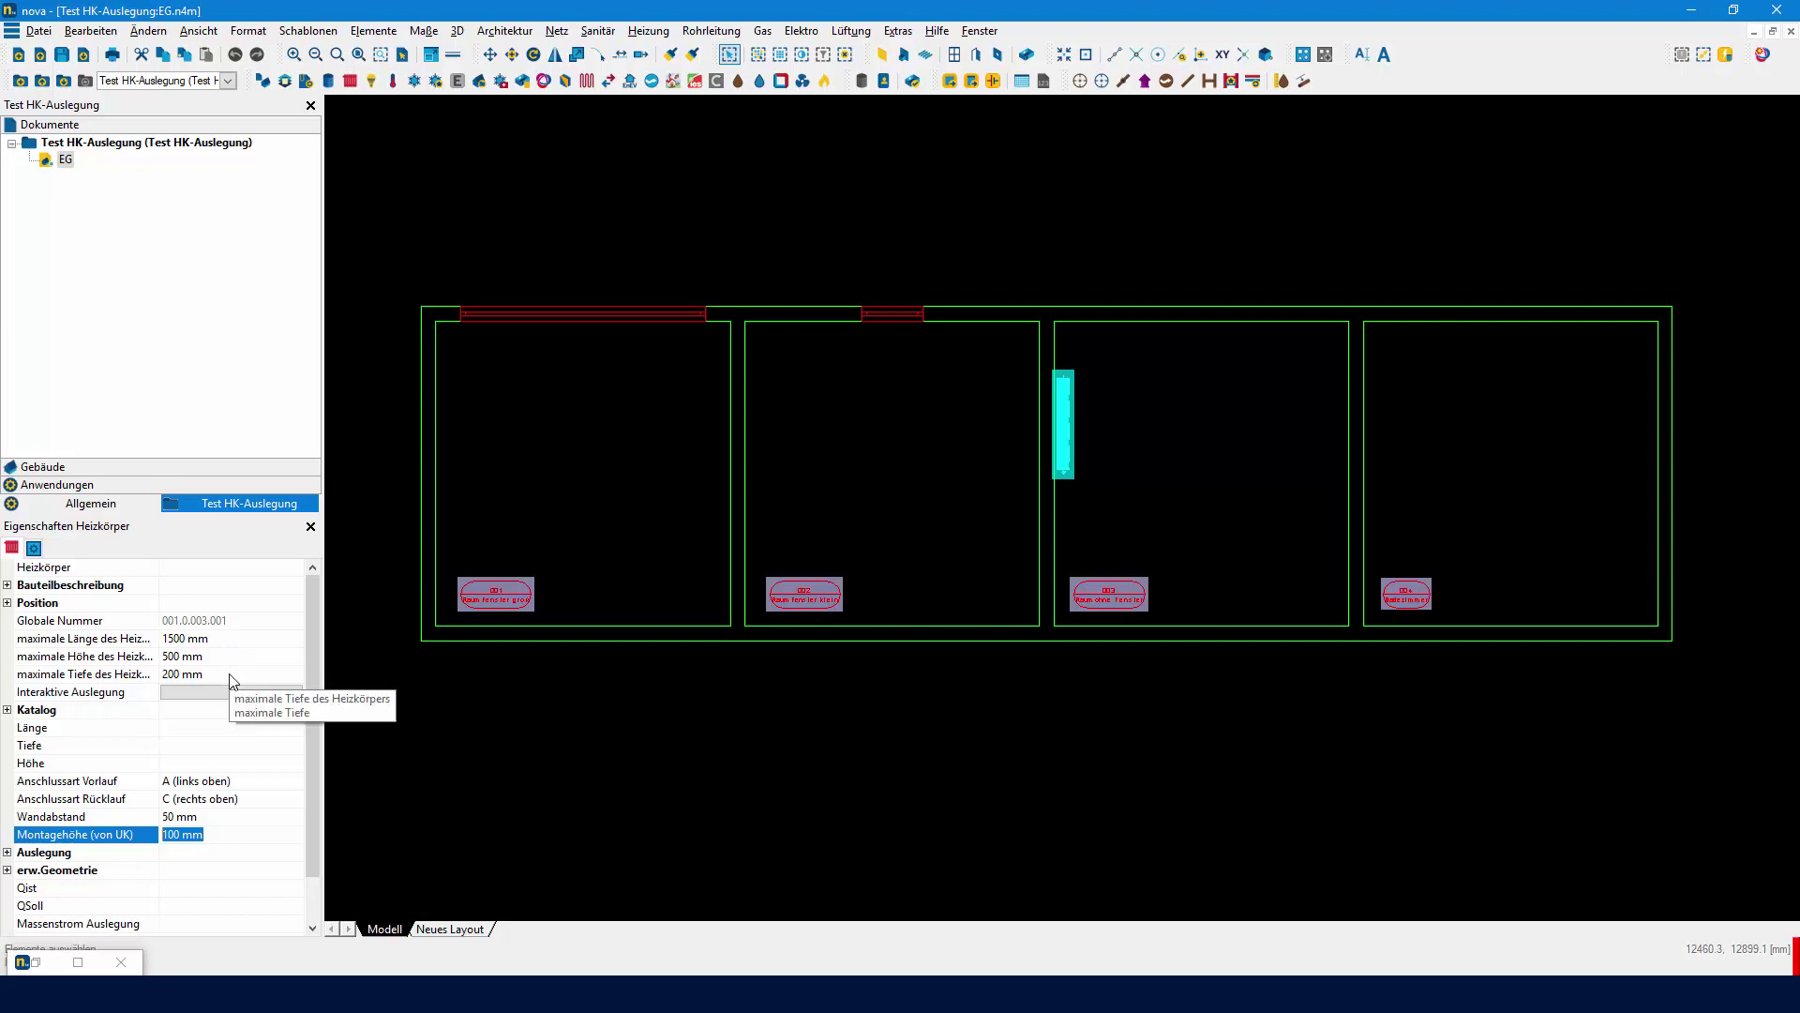
pyautogui.click(496, 215)
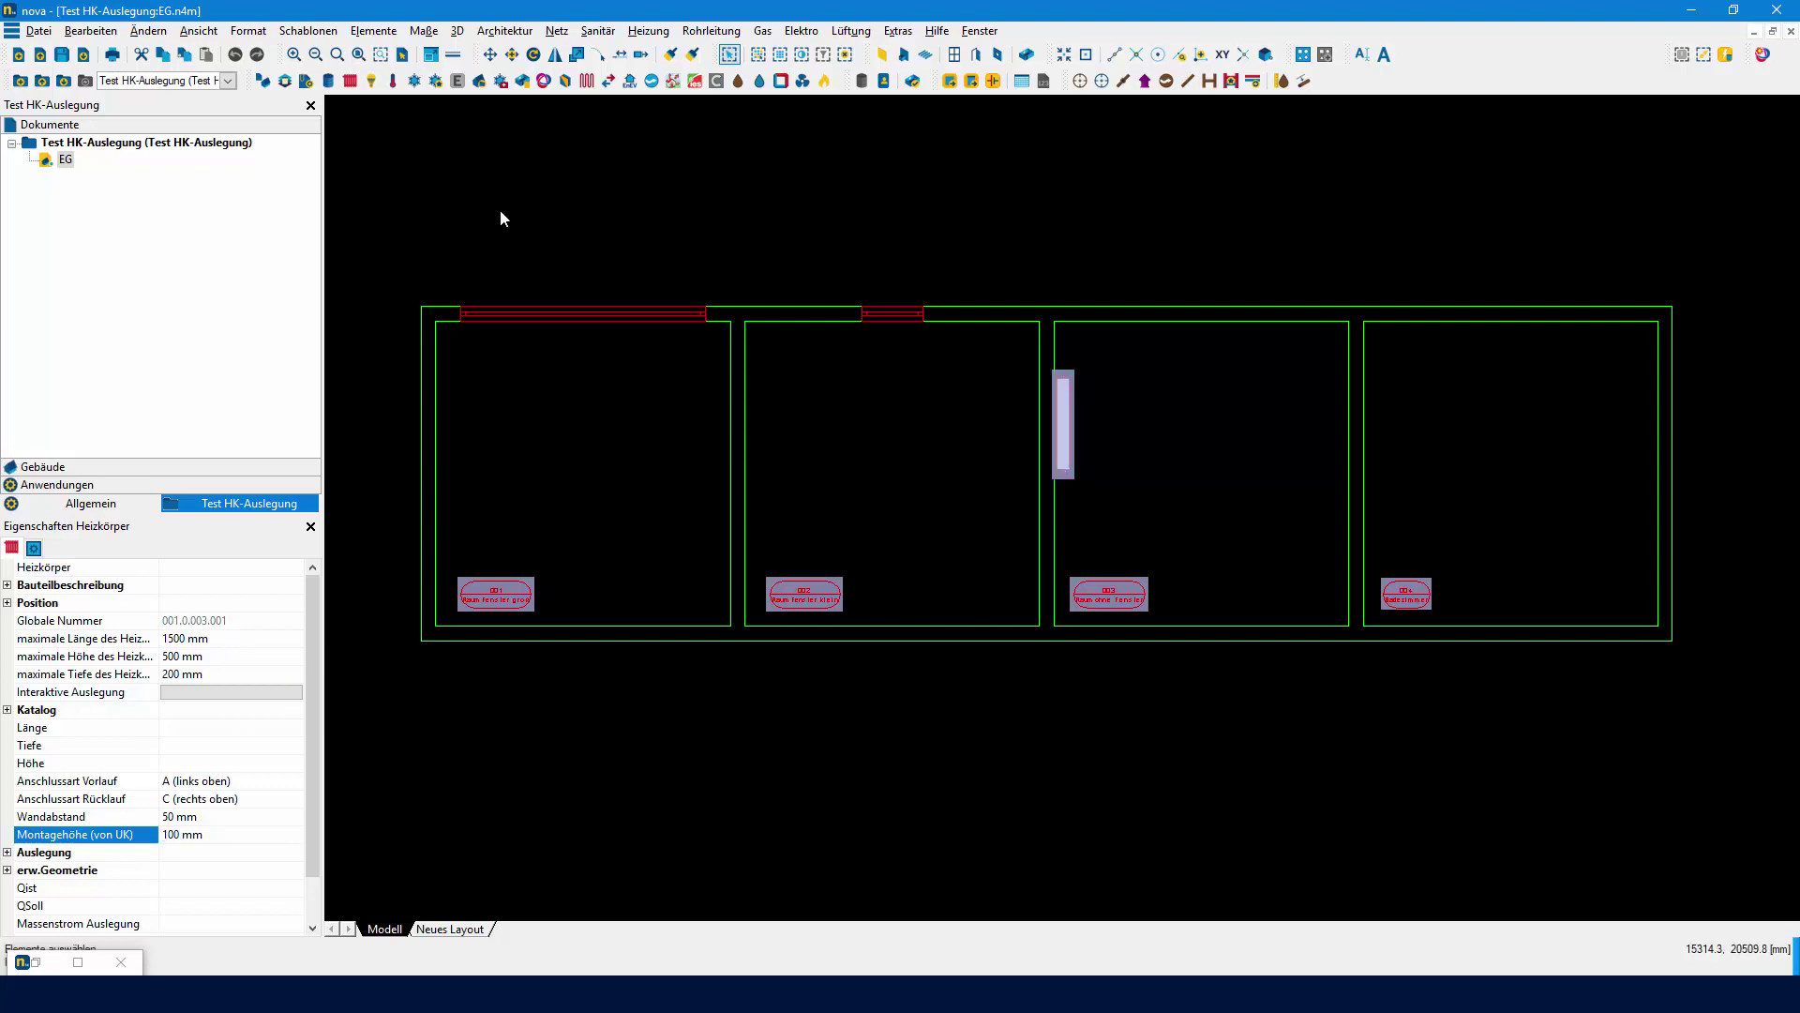
# Open the radiator sizing (Heizkörperauslegung) for the project, widen its work area, and show the project's radiator profiles.
pyautogui.click(349, 81)
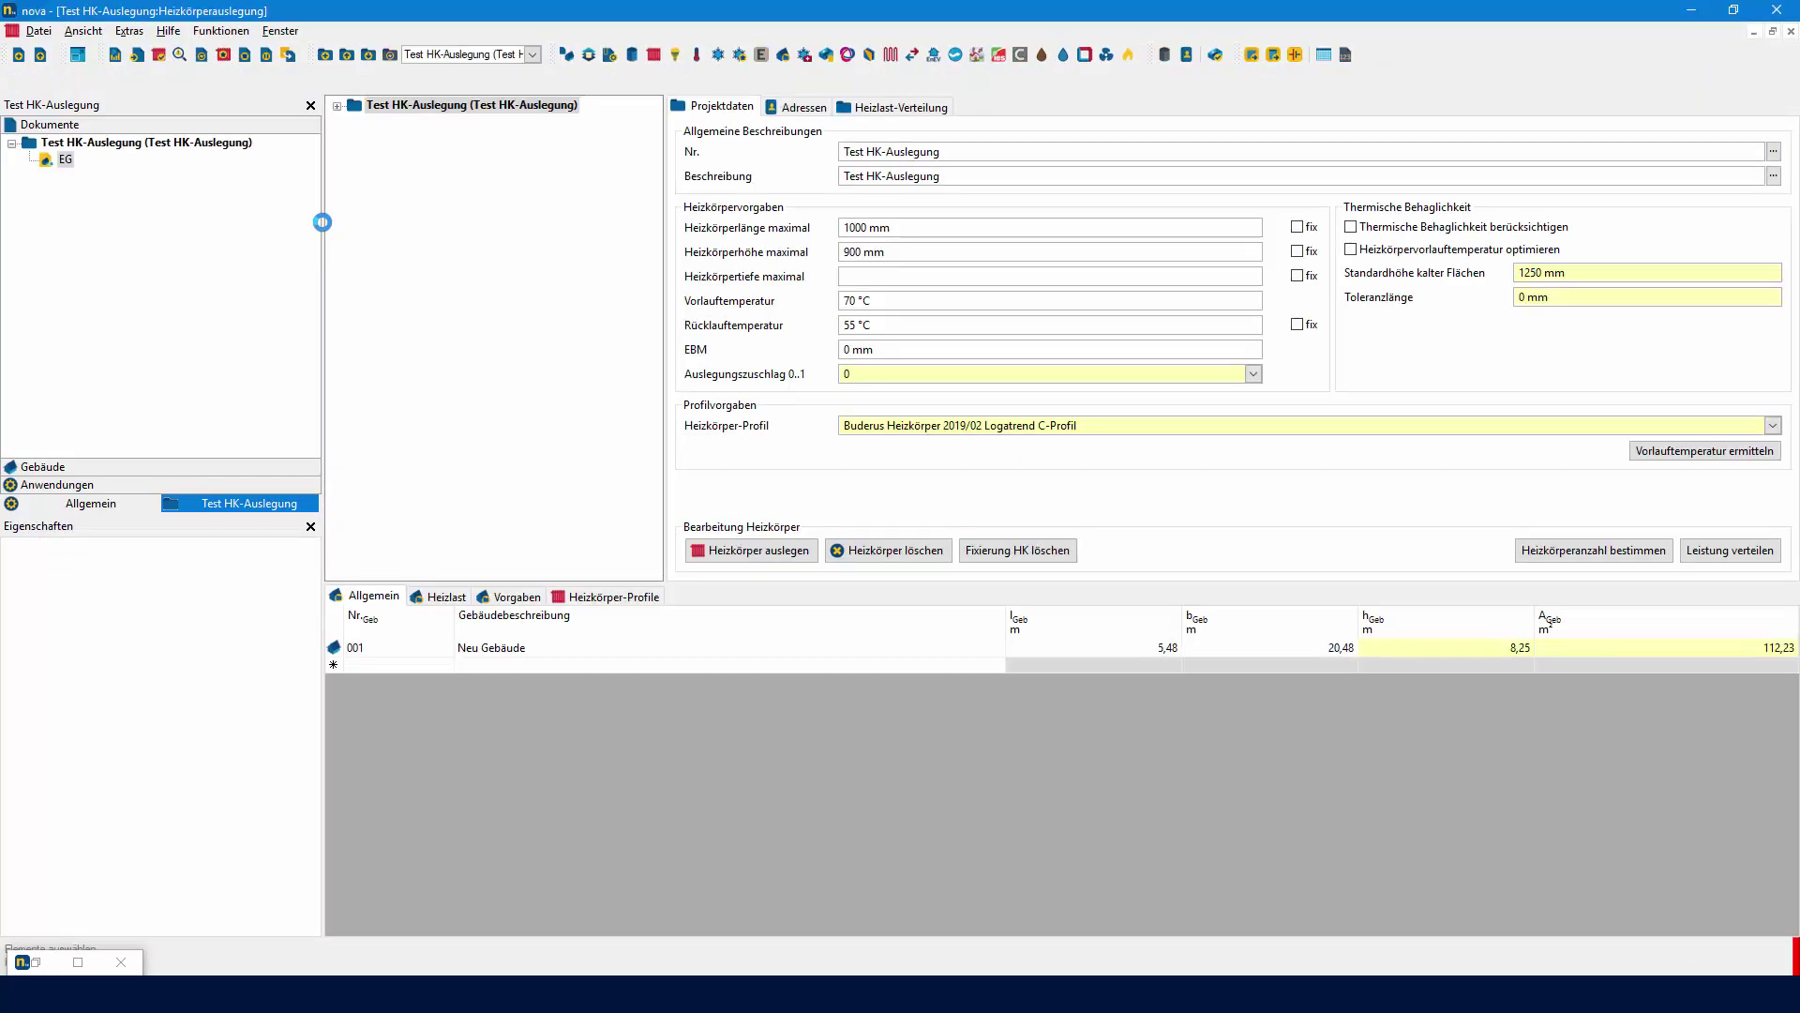
pyautogui.moveTo(323, 222); pyautogui.dragTo(189, 222)
pyautogui.click(475, 598)
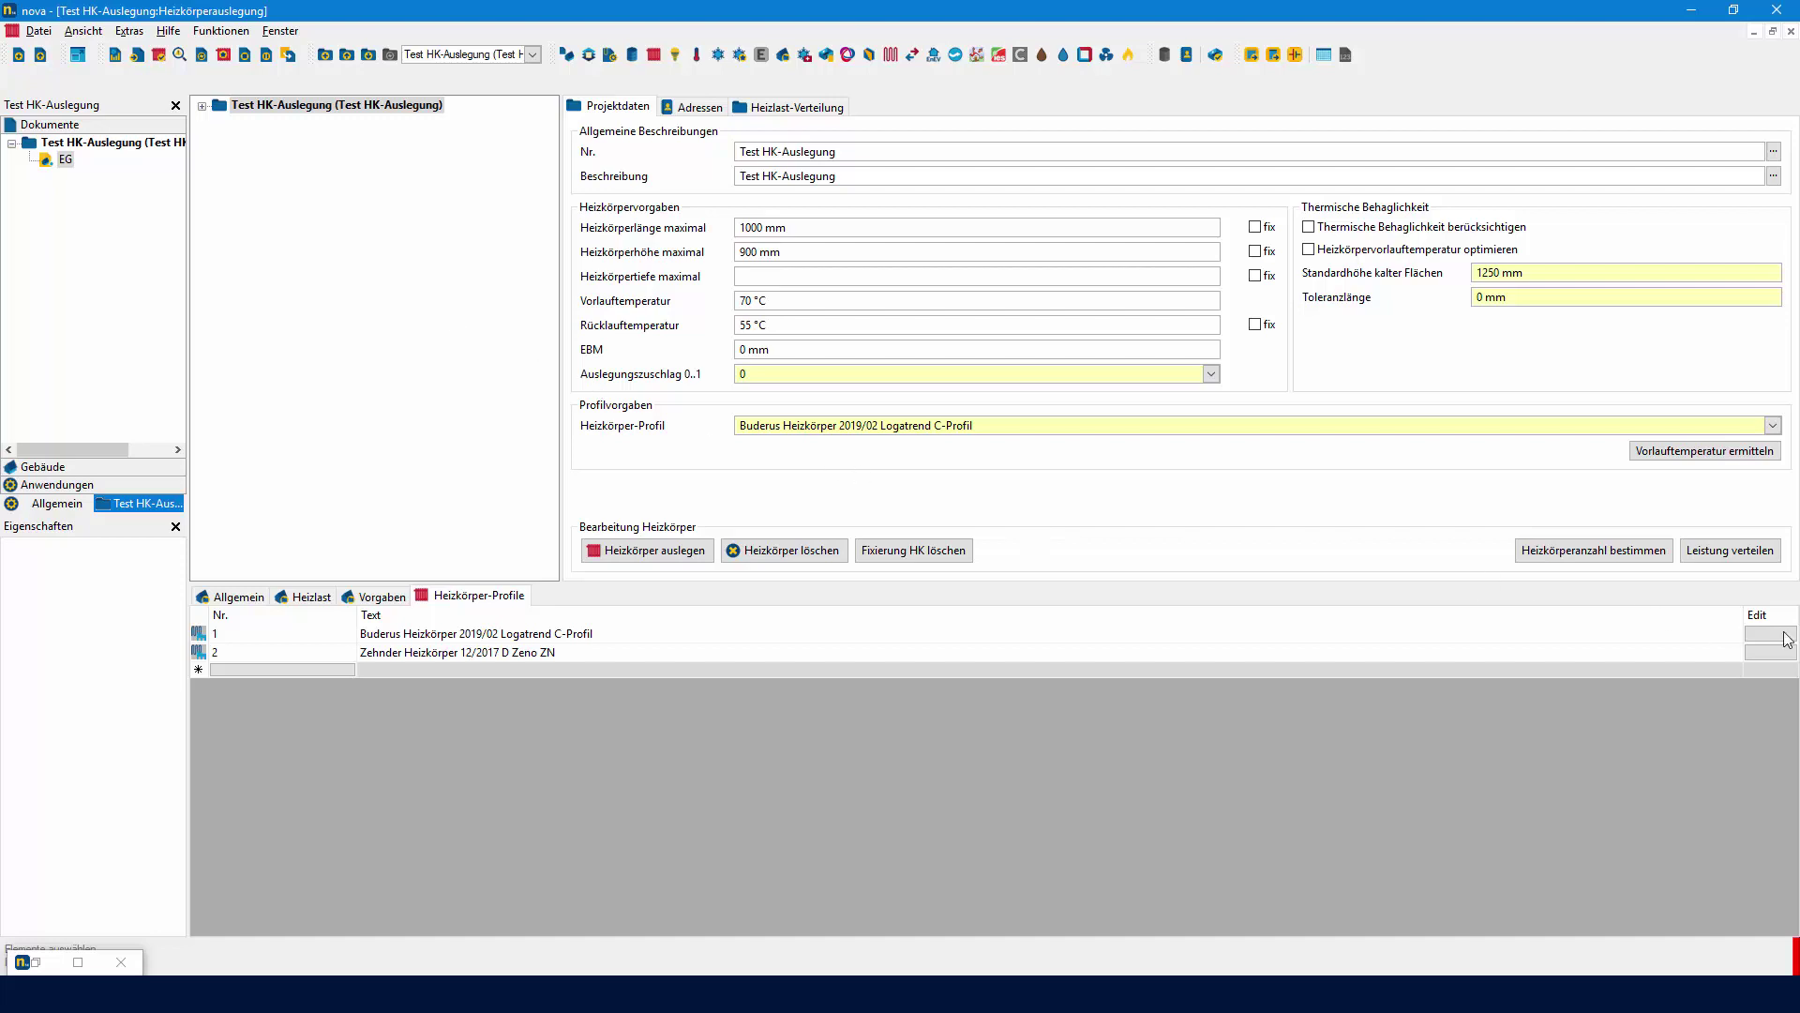
# Examine the table and surface options of the Zehnder Zeno ZN radiator profile, and close it without changes.
pyautogui.click(656, 636)
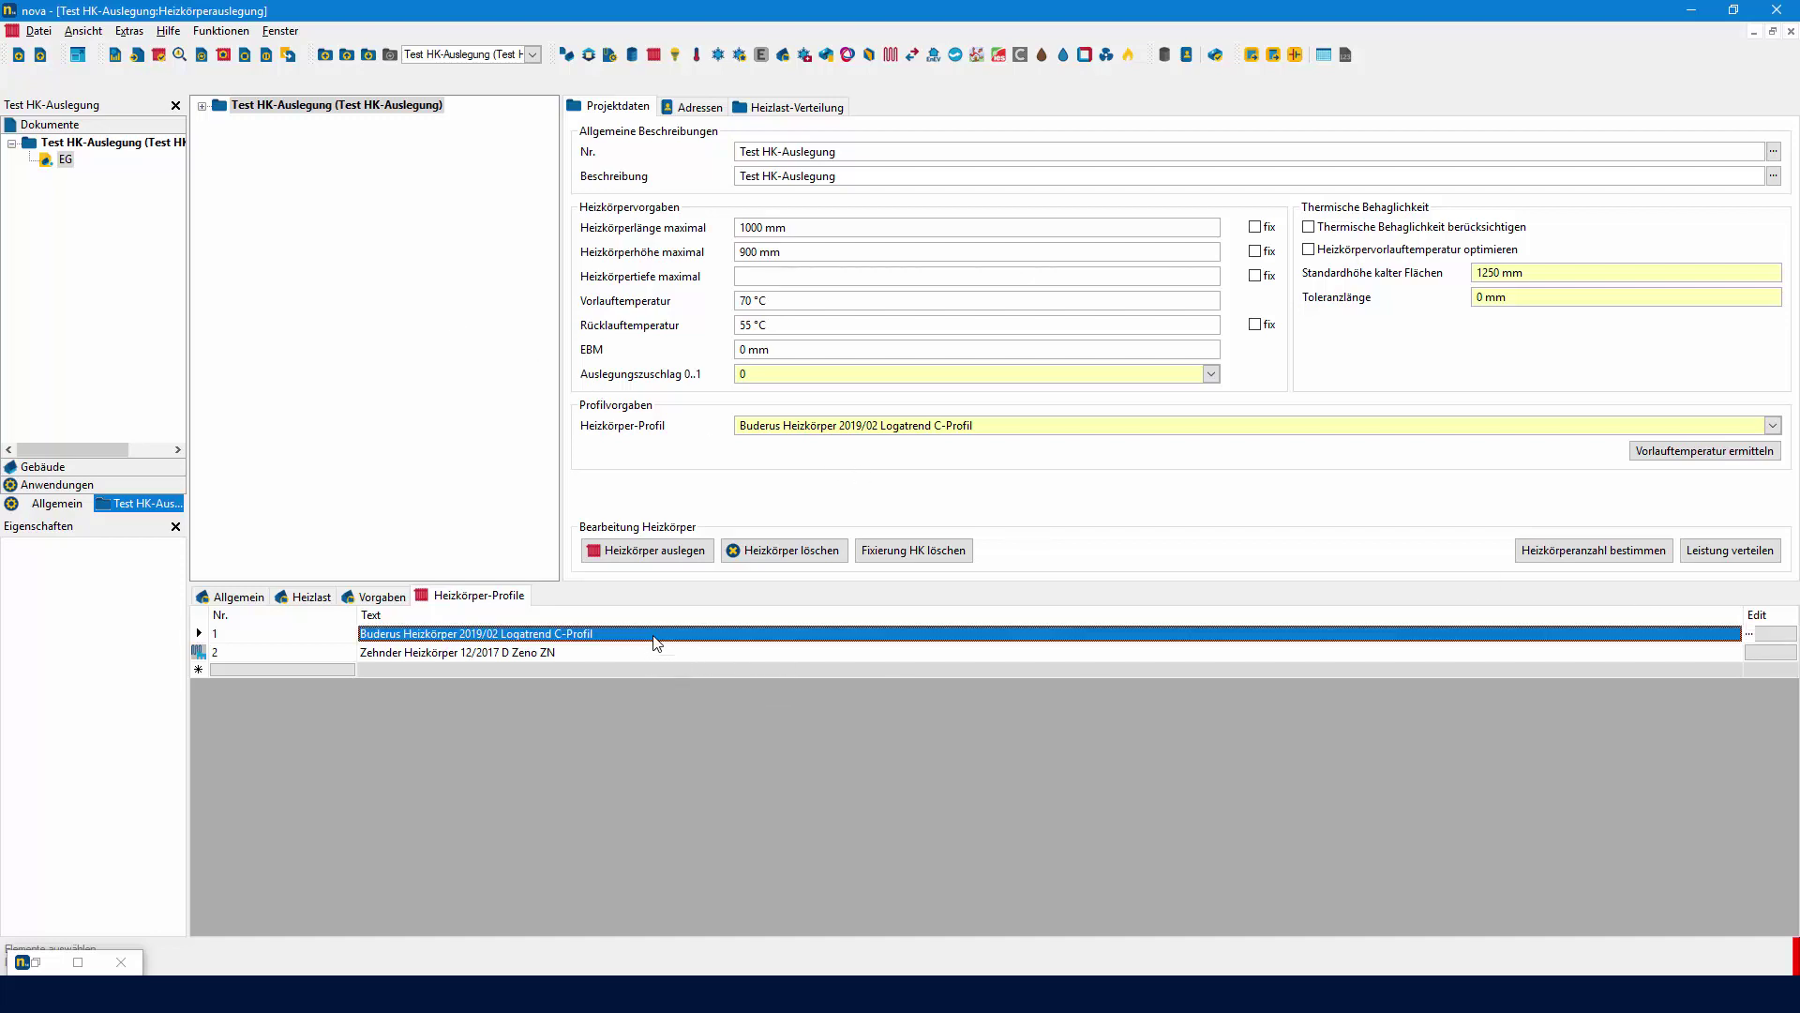
pyautogui.click(658, 653)
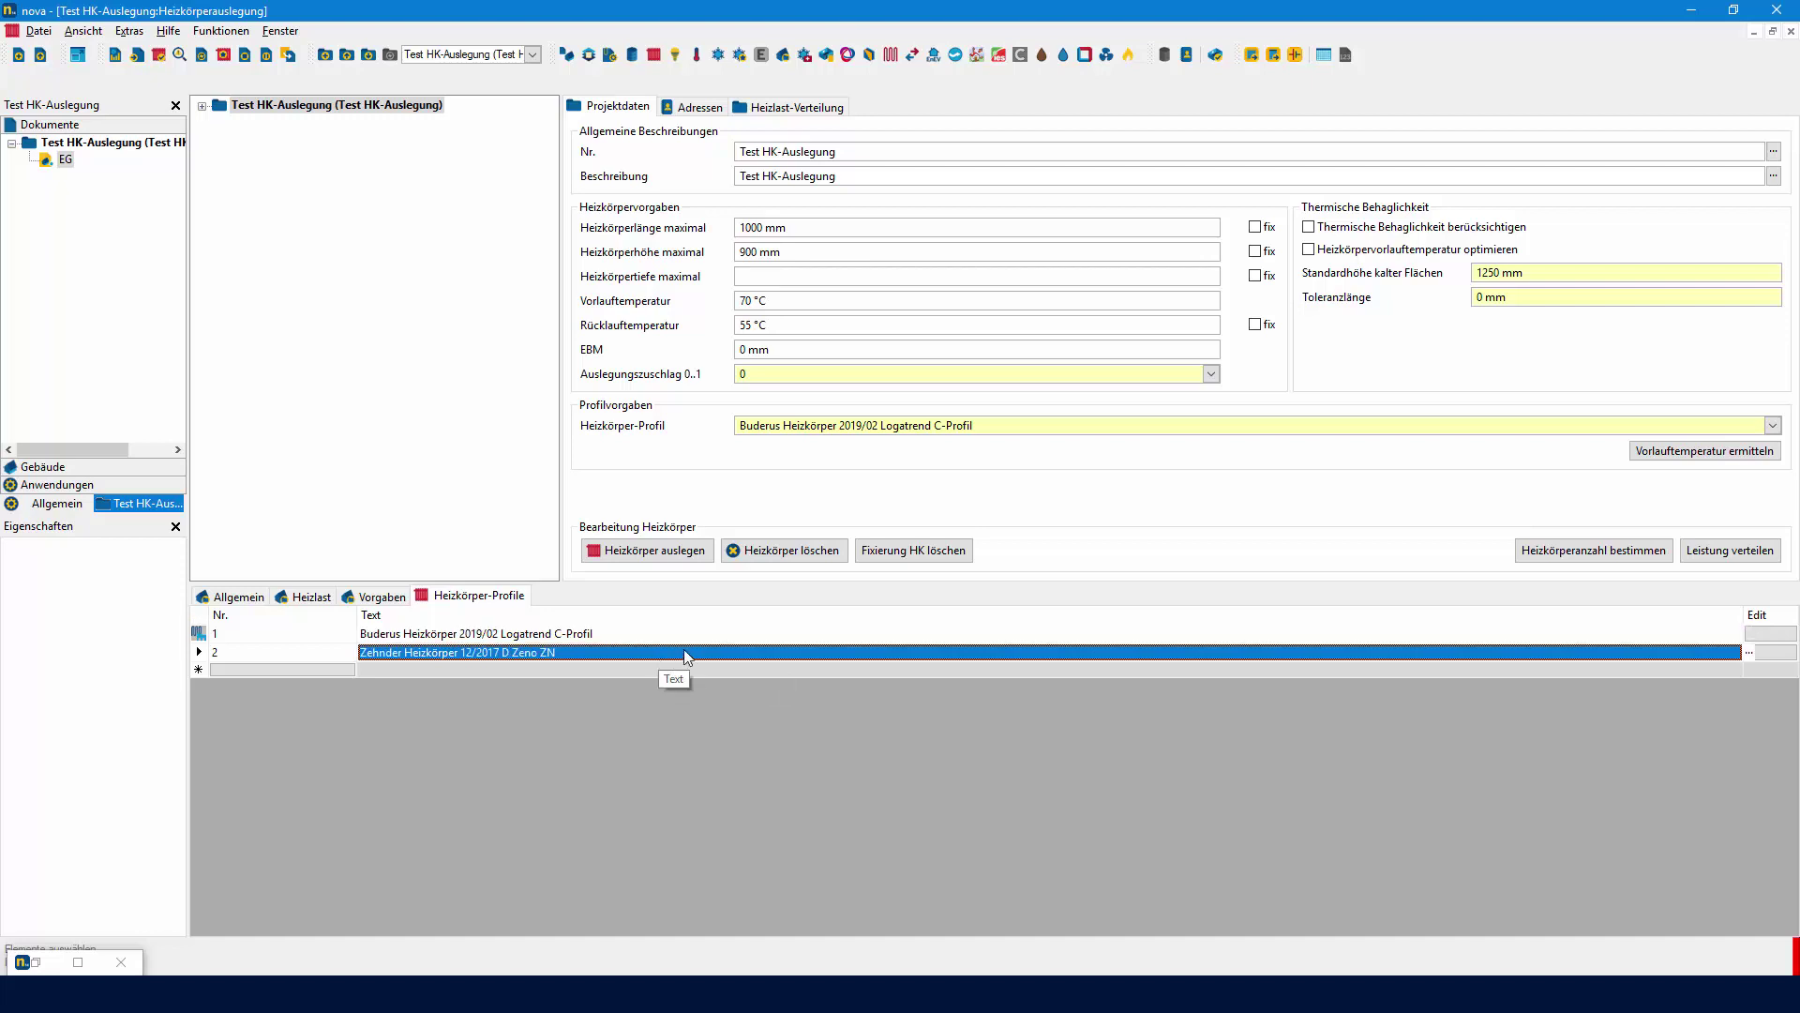
pyautogui.click(1769, 653)
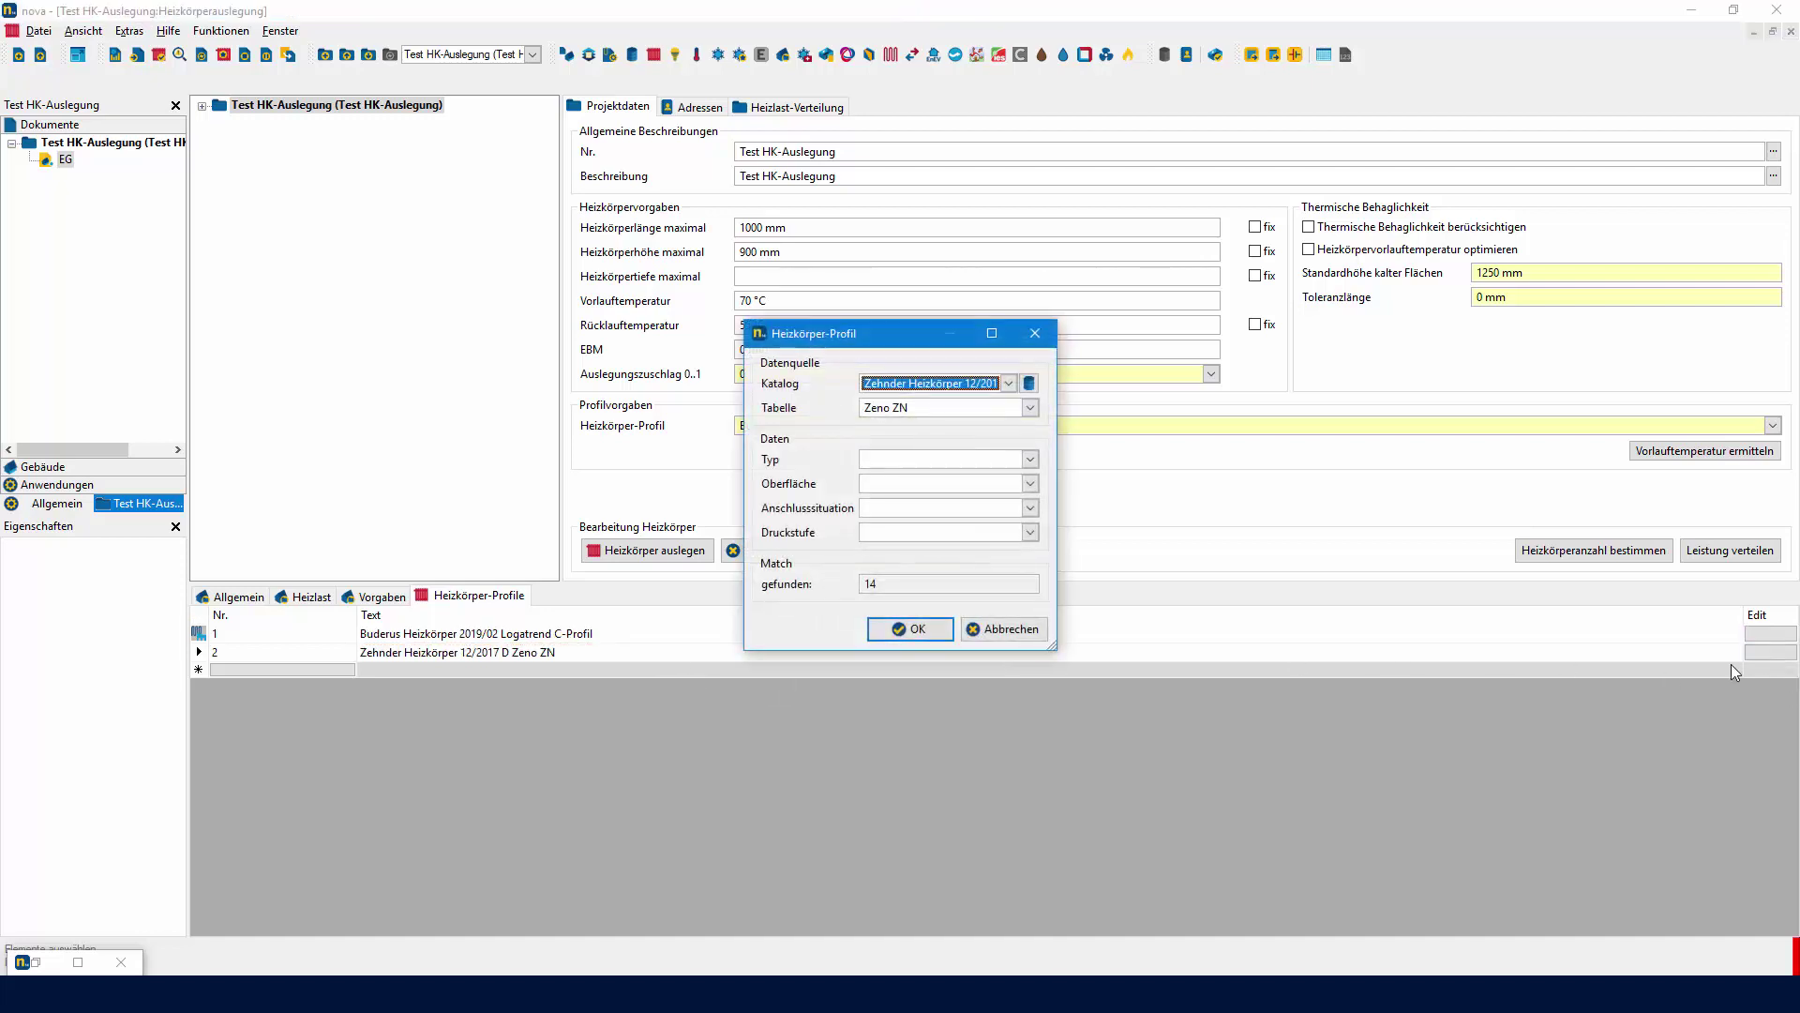
pyautogui.click(1031, 400)
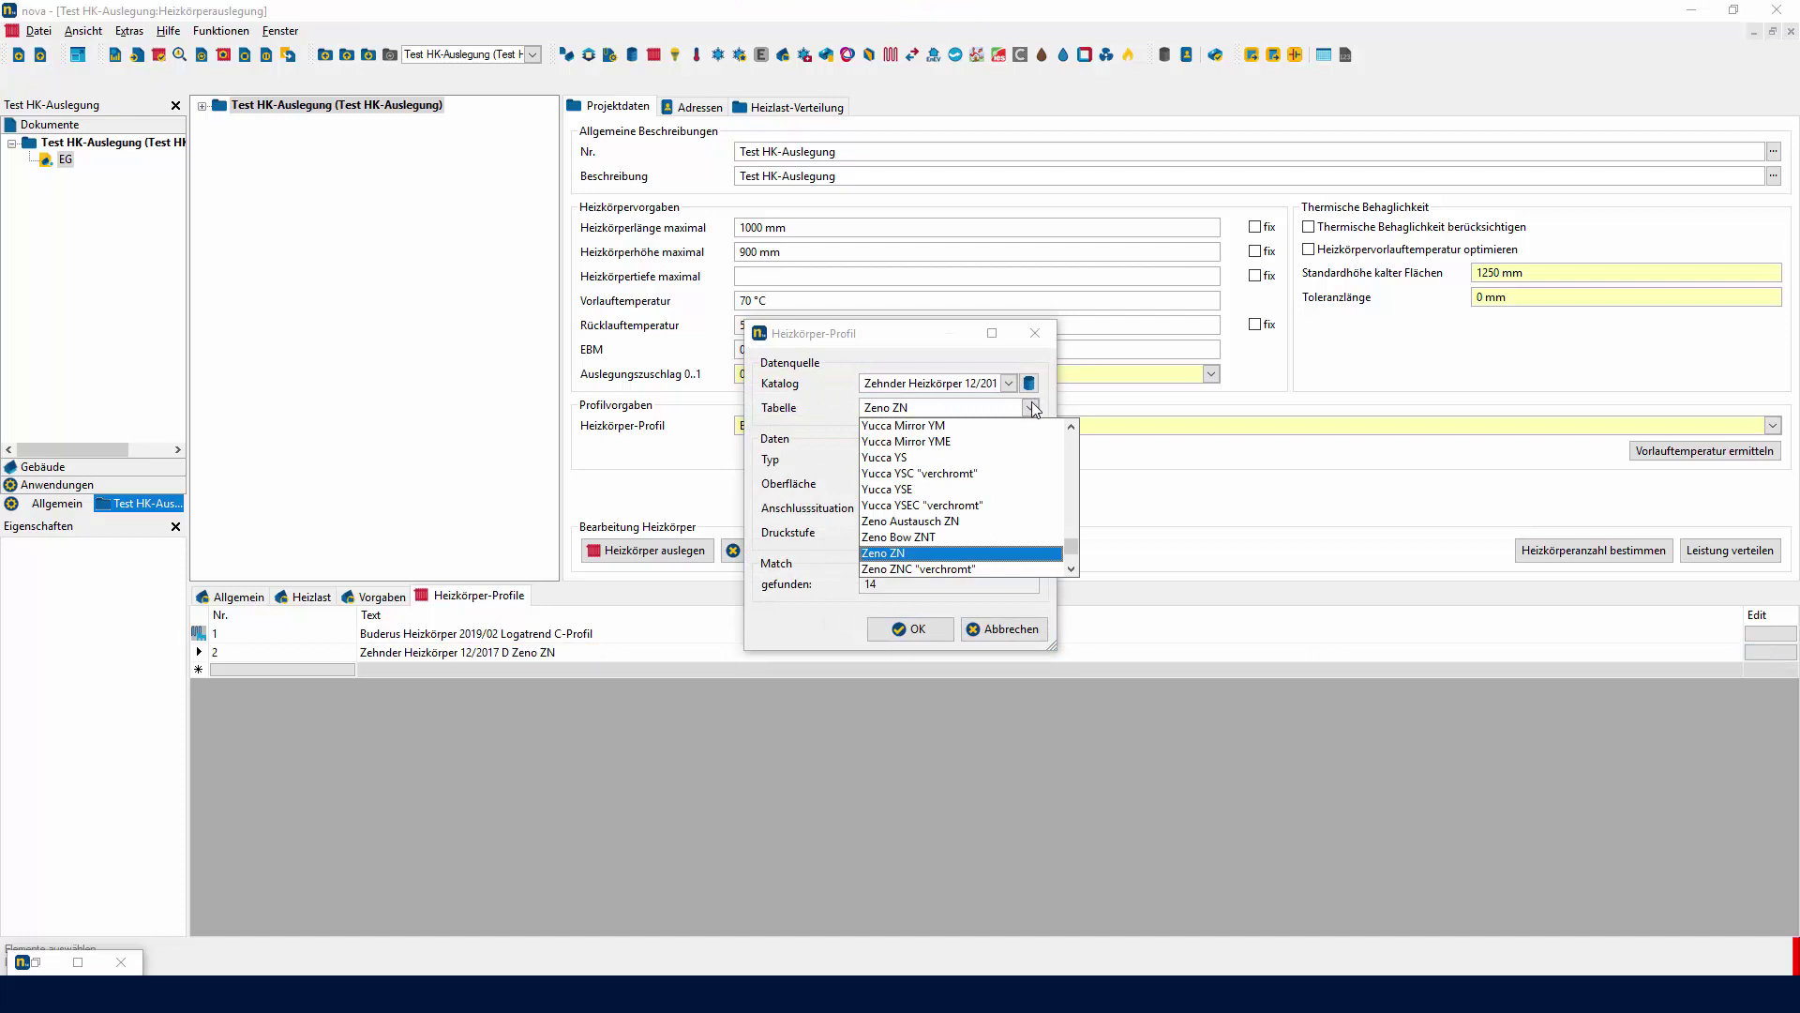
pyautogui.click(1071, 568)
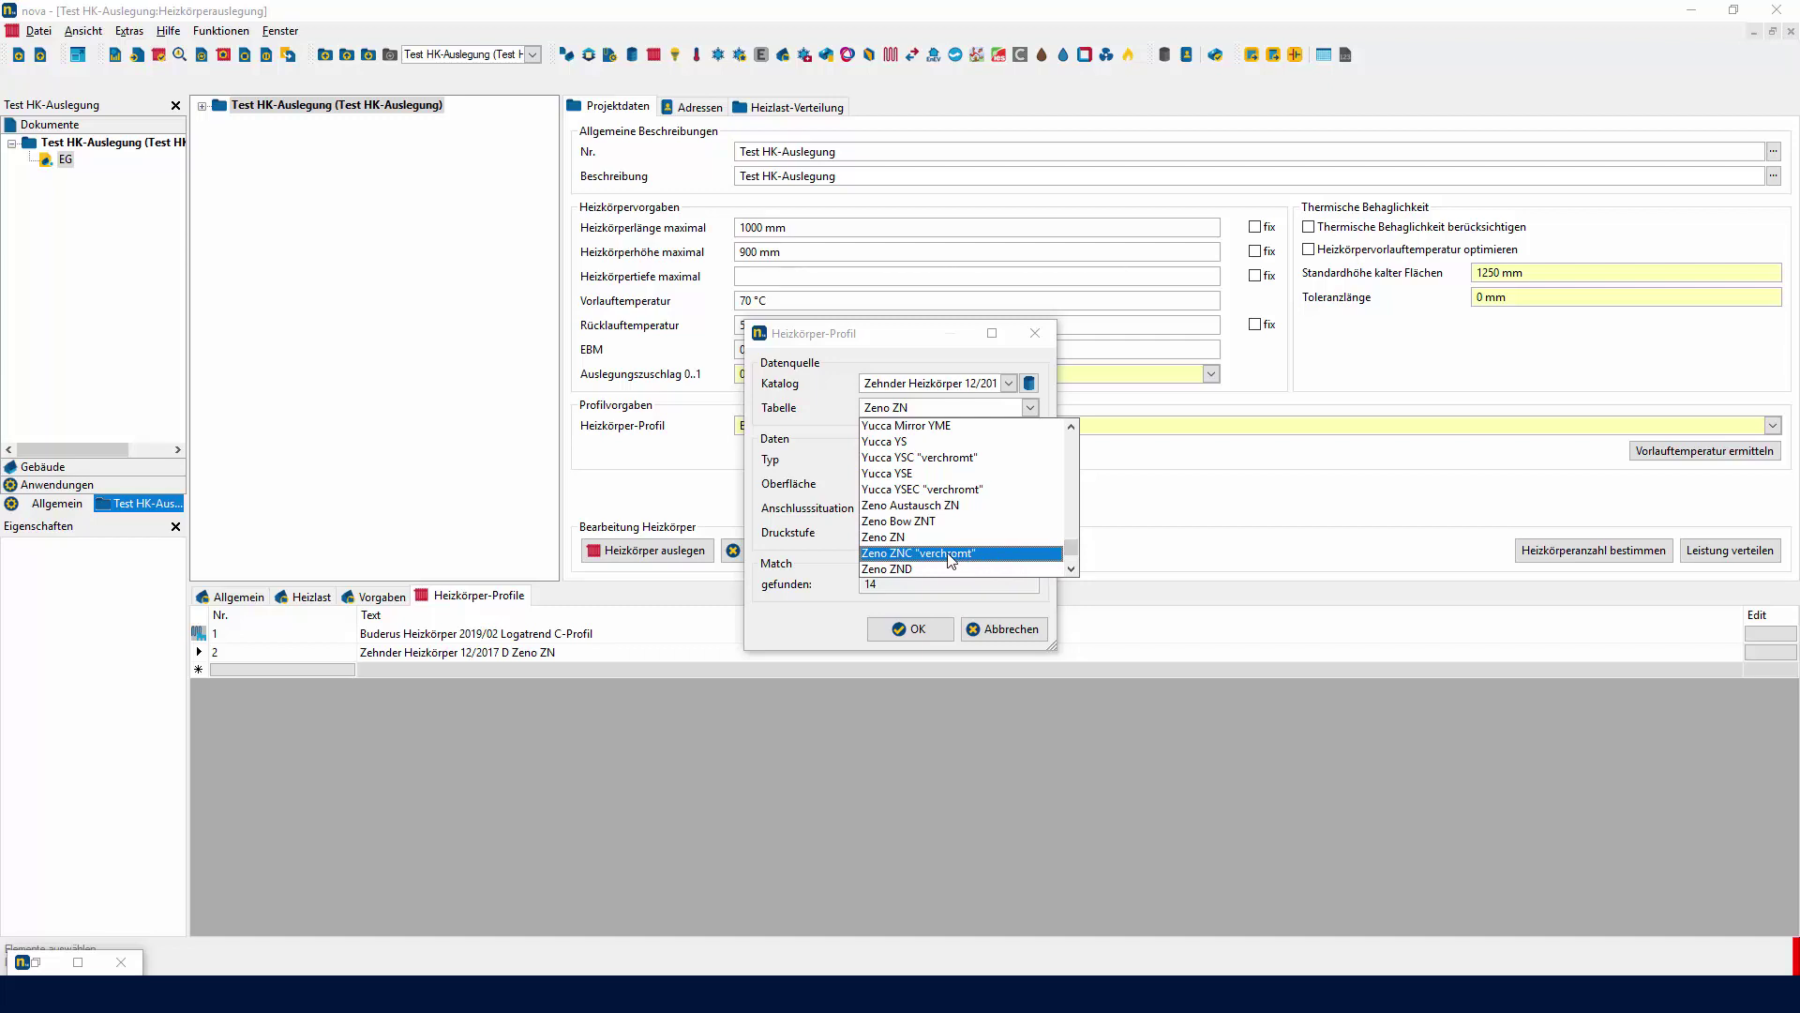
pyautogui.click(830, 468)
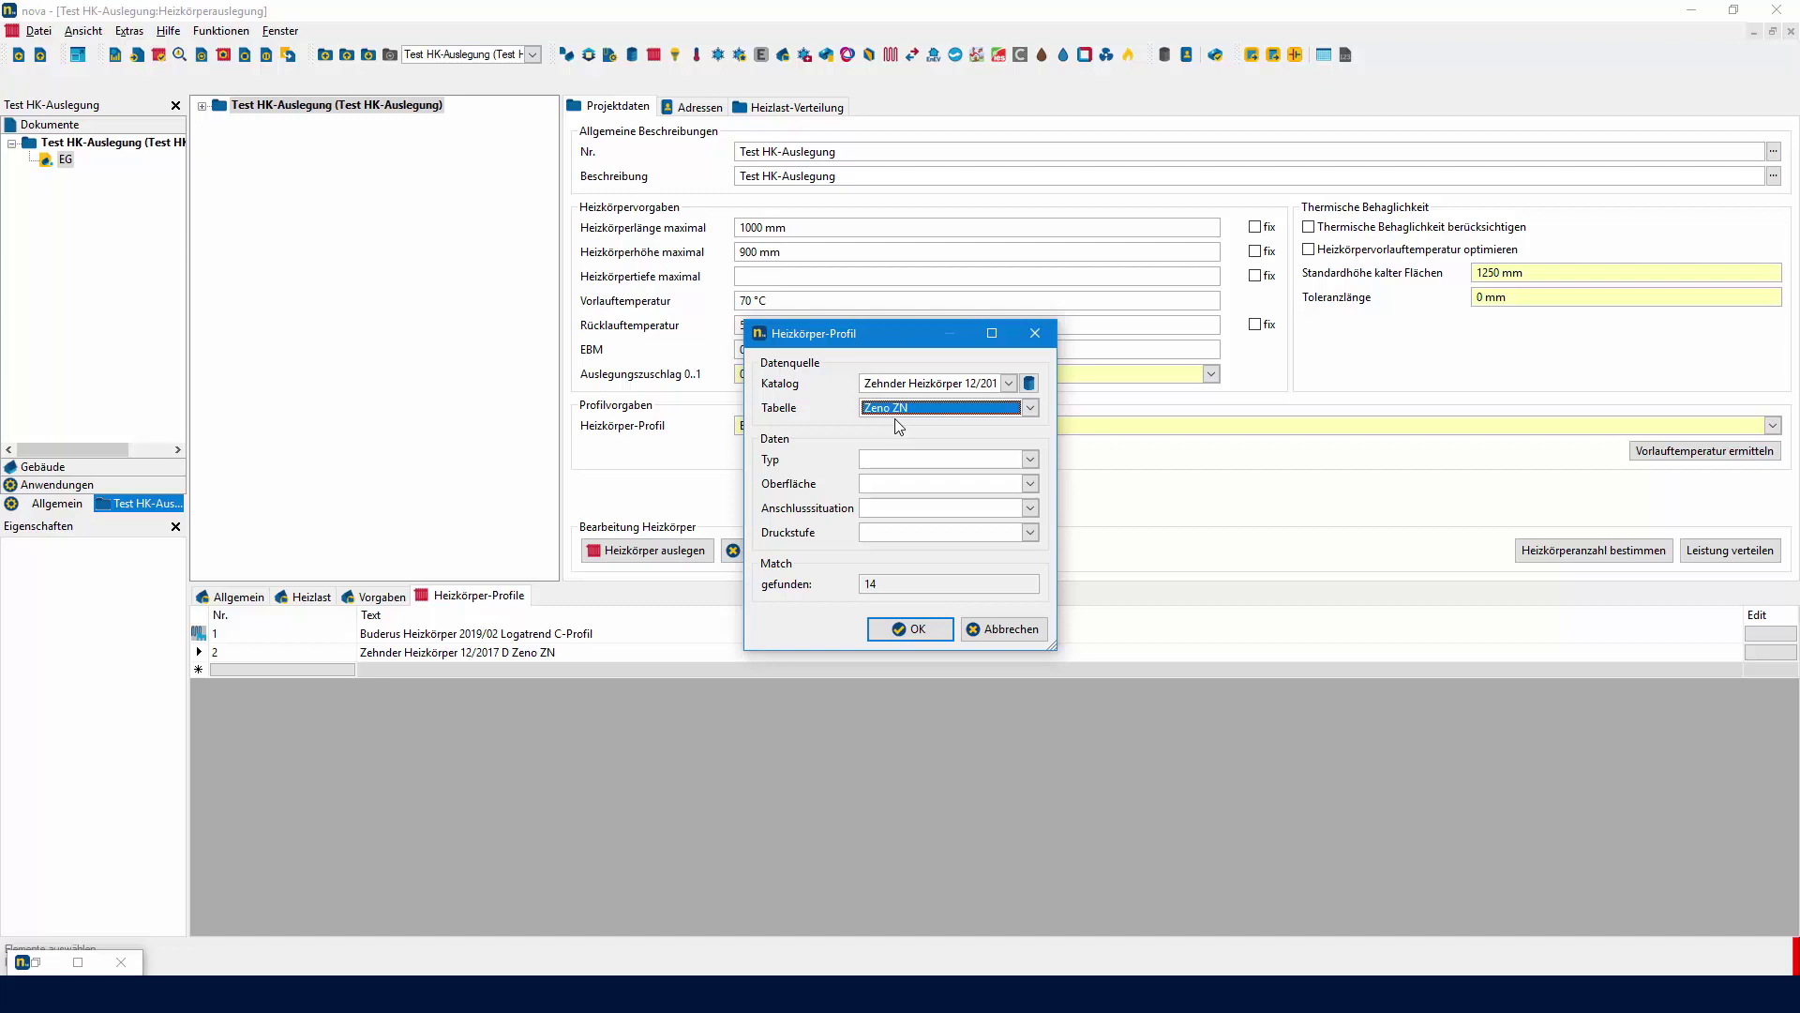
pyautogui.click(1031, 483)
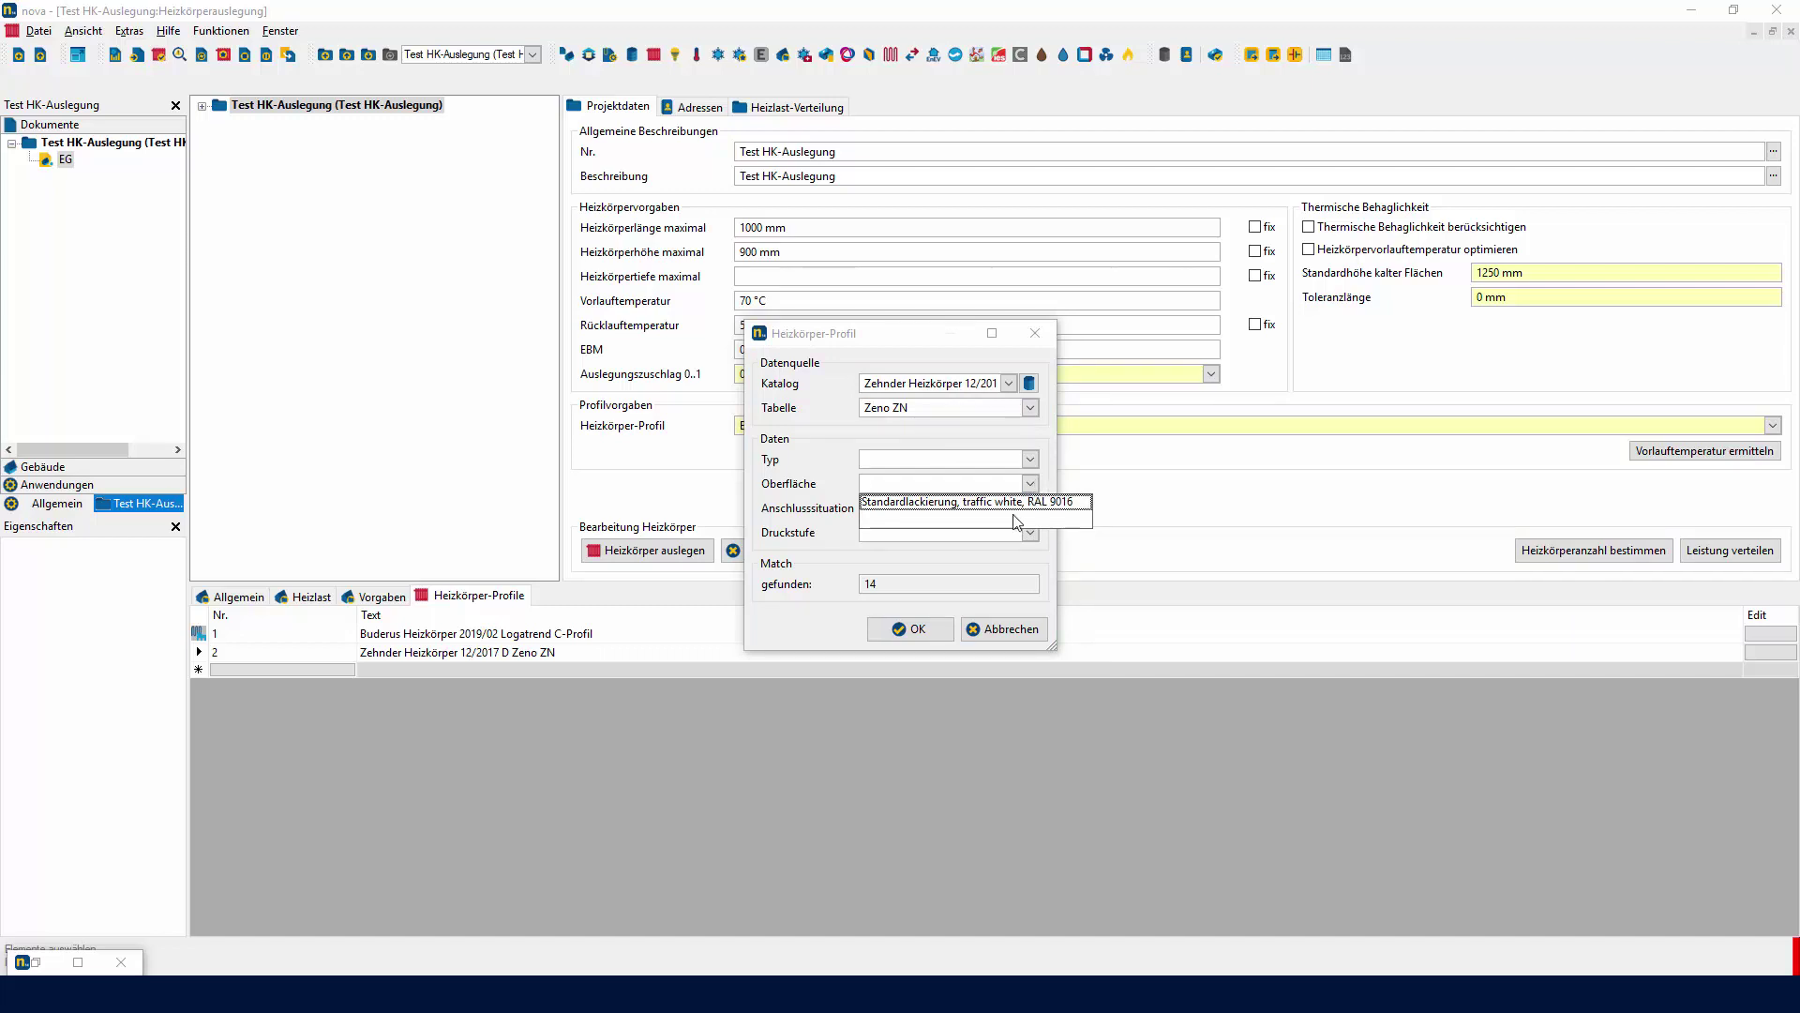
pyautogui.click(1007, 640)
pyautogui.click(1006, 630)
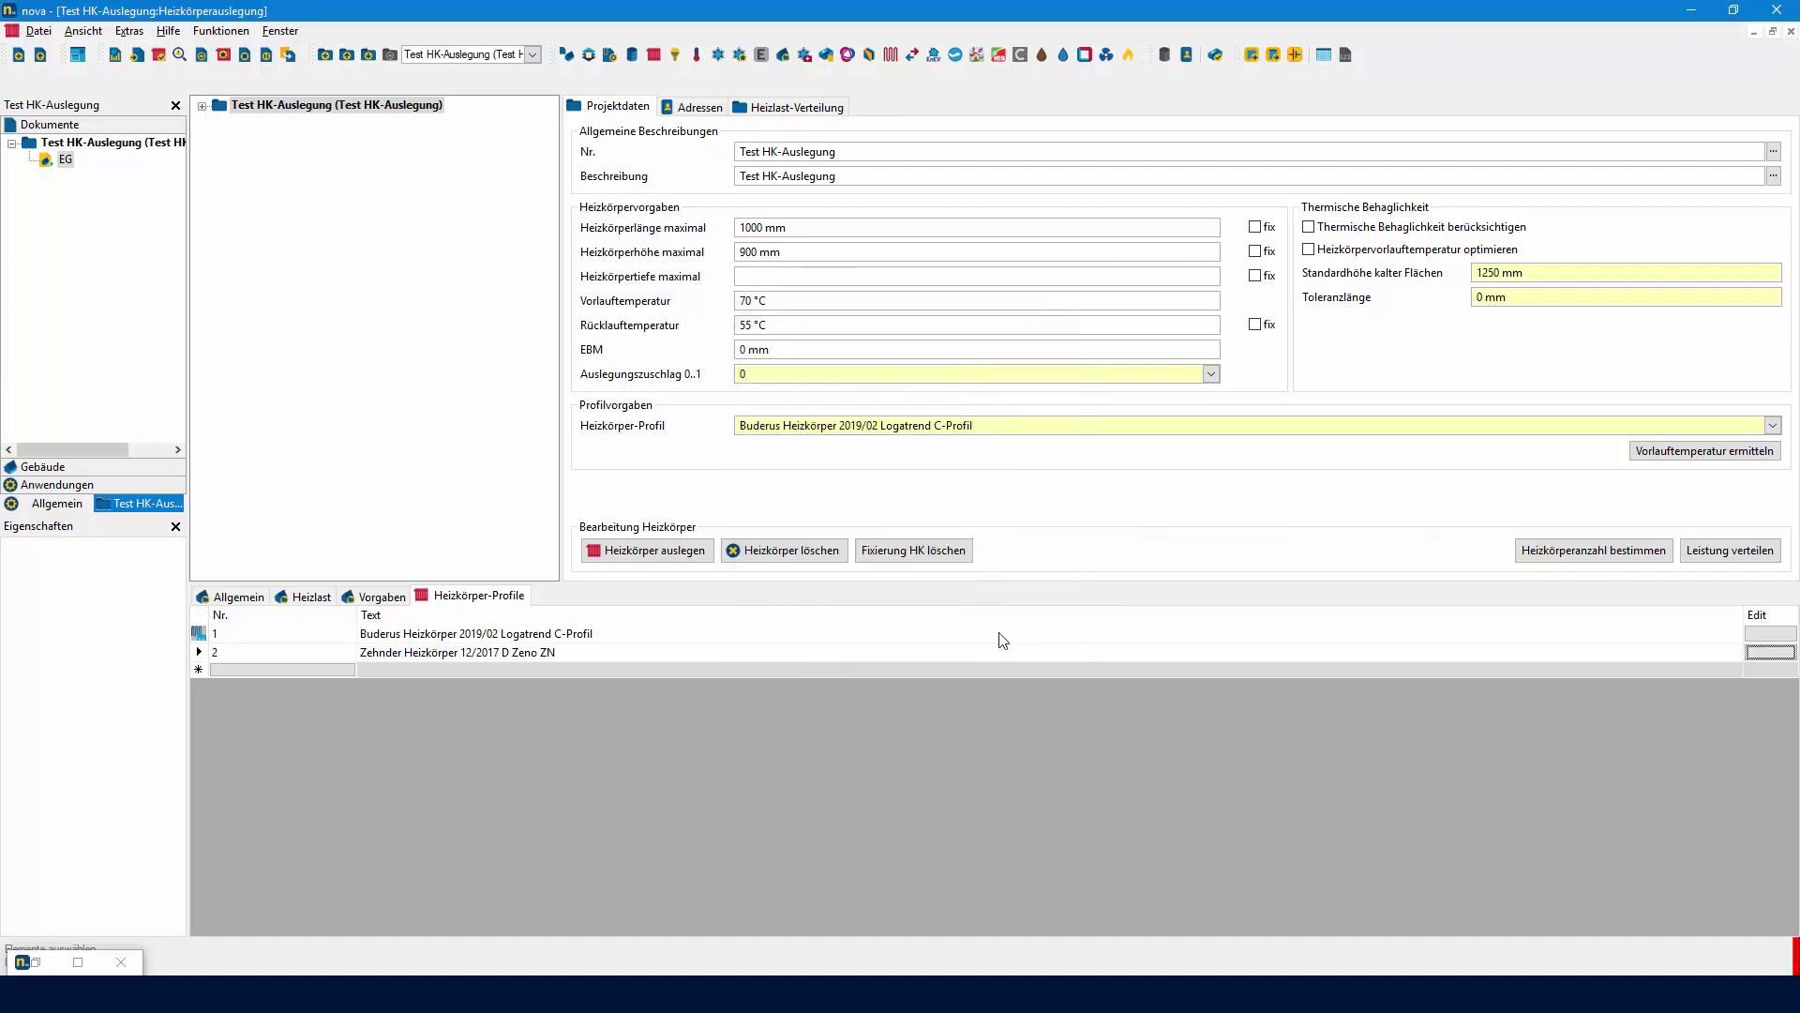
# Examine the available types in the Buderus Logatrend C-Profil radiator profile, and close it without changes.
pyautogui.click(1785, 635)
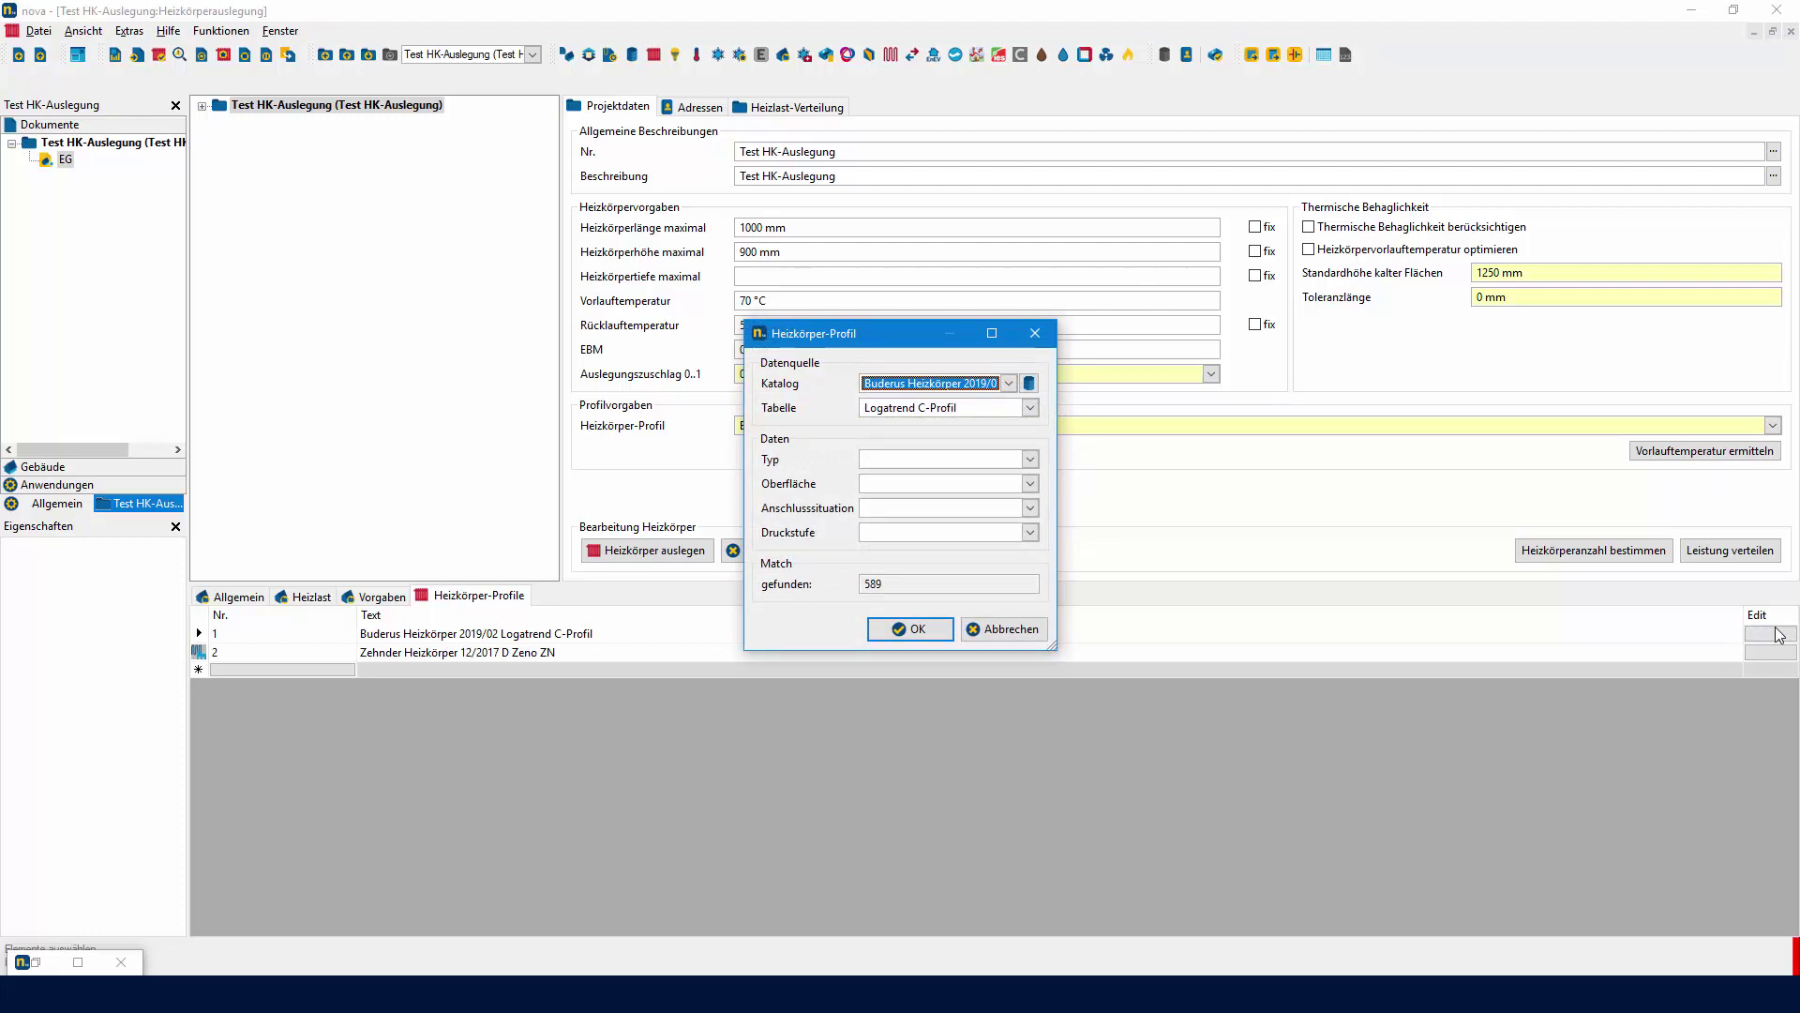
pyautogui.click(1032, 457)
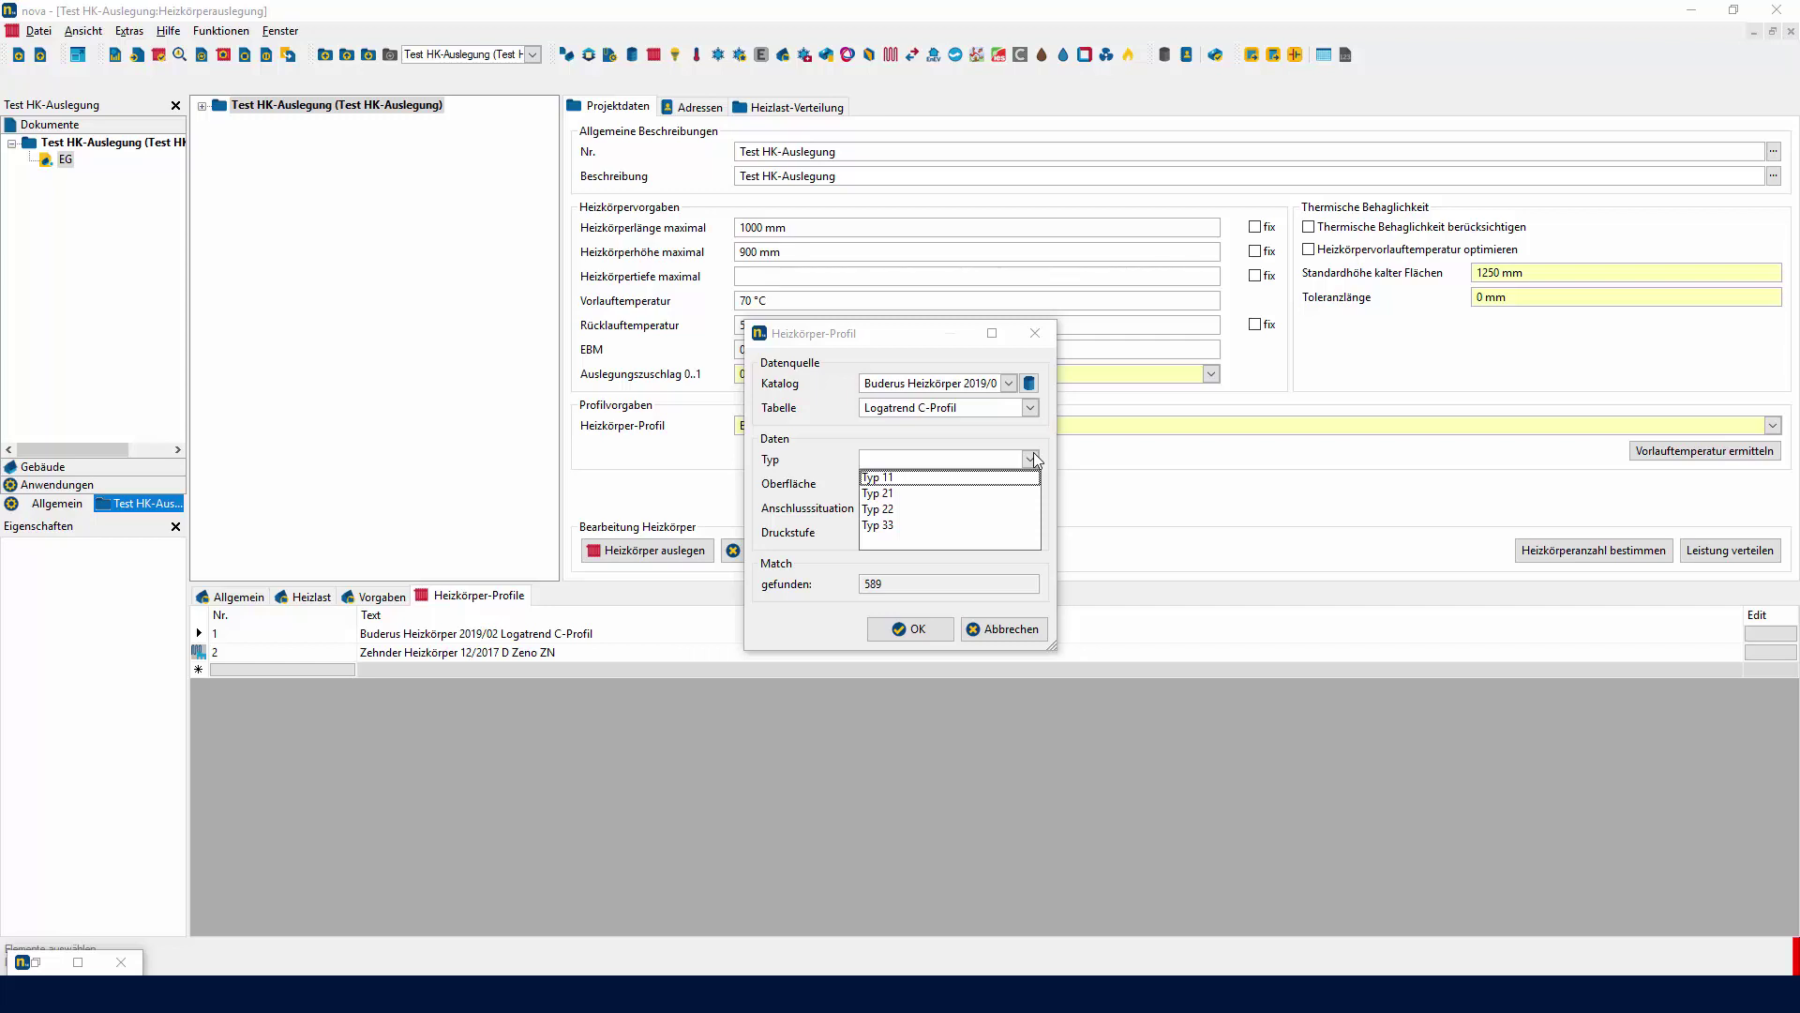
pyautogui.click(972, 444)
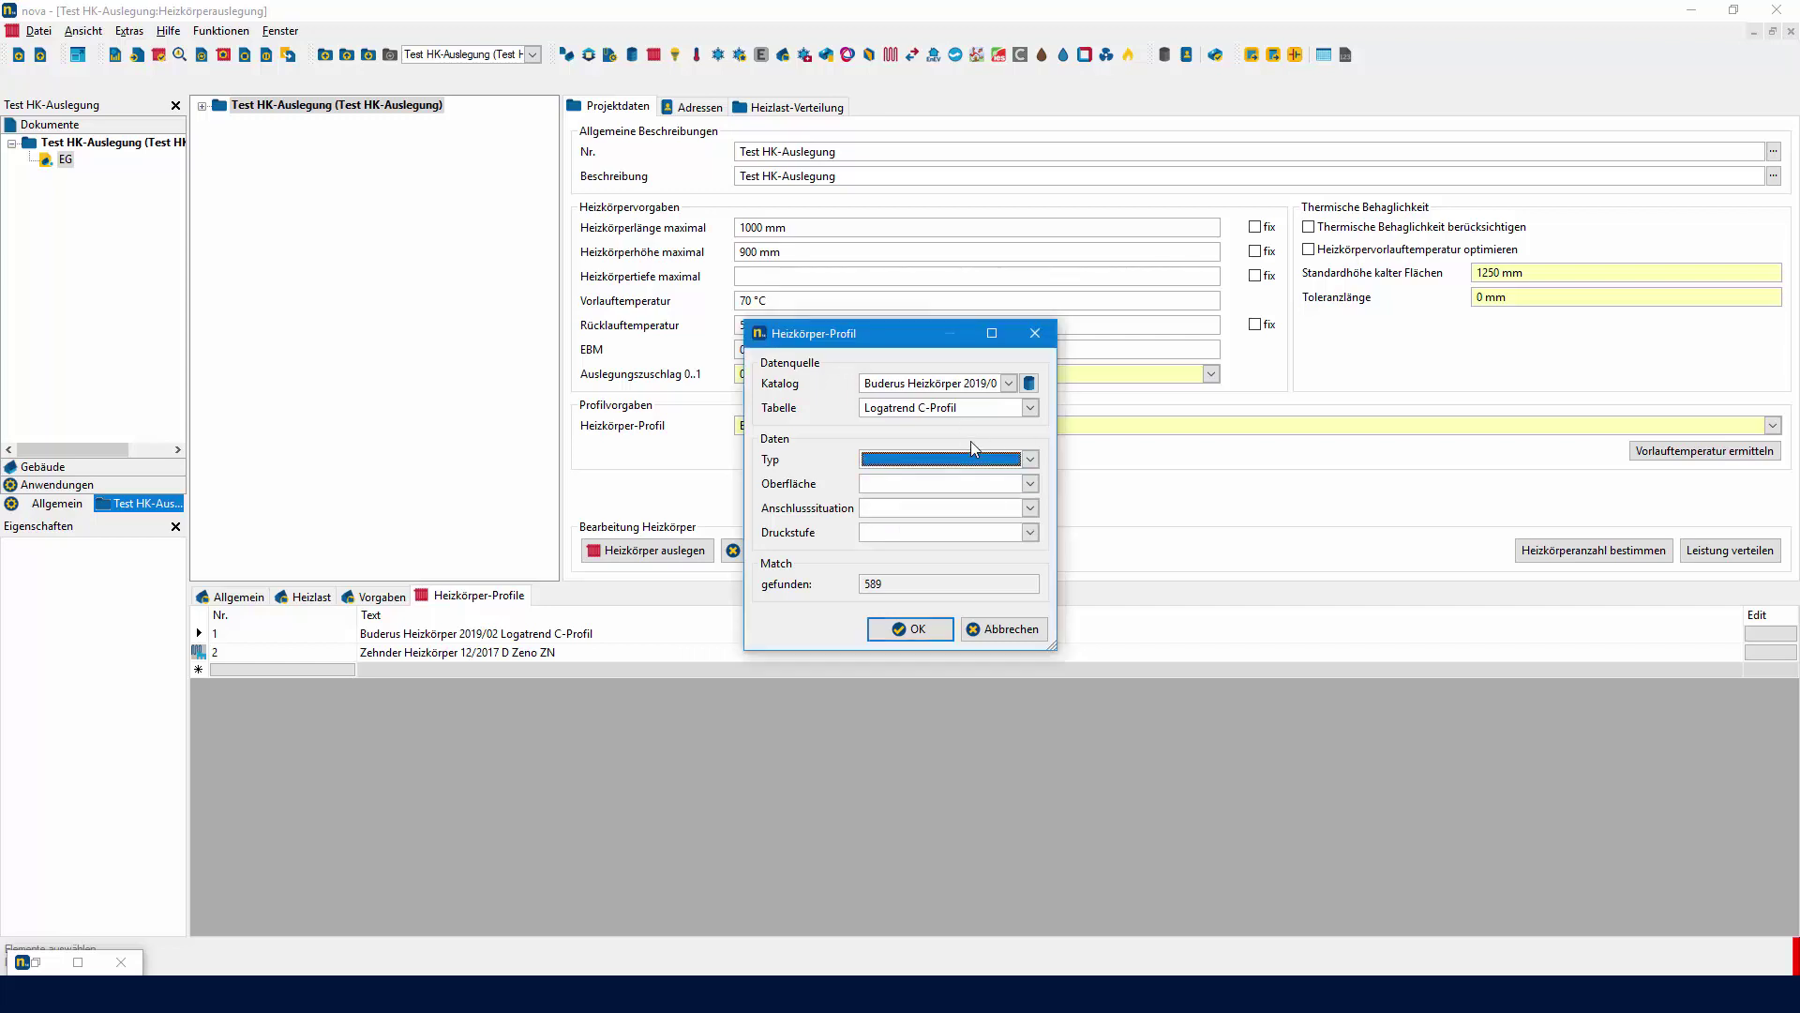
pyautogui.click(1020, 640)
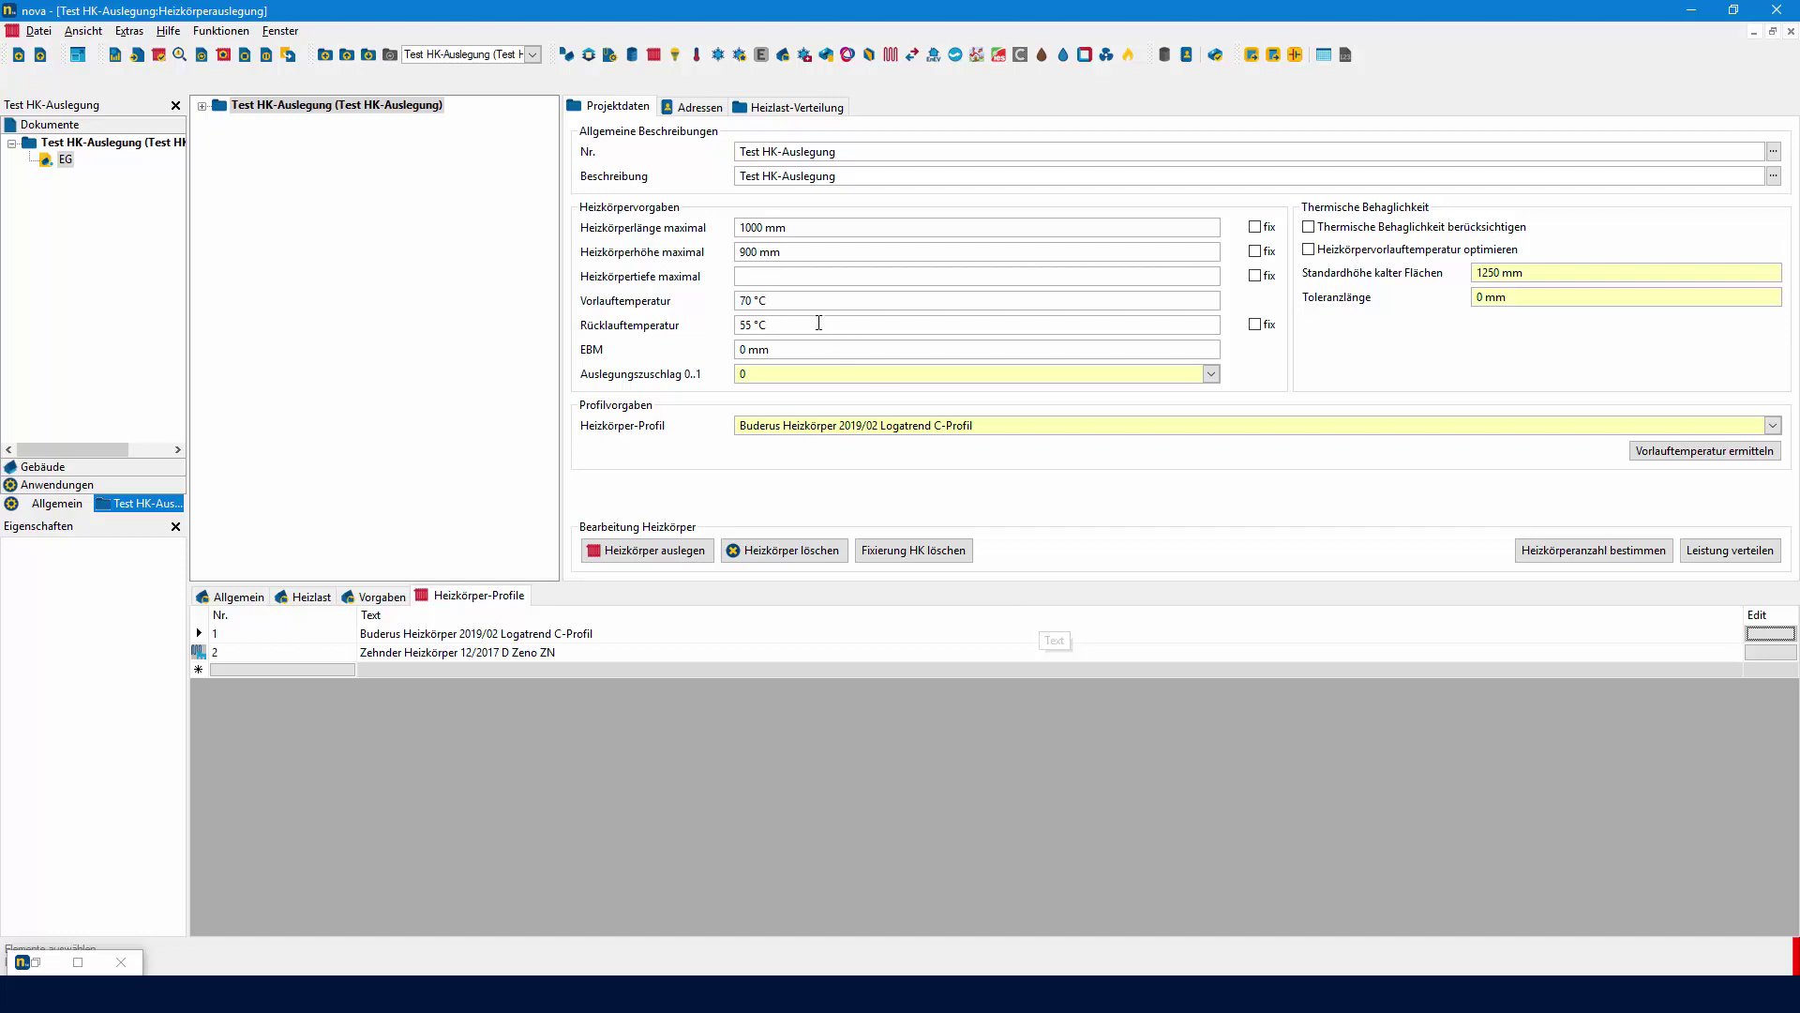
# Set the project-wide radiator installation reduction (EBM) to 200 mm.
pyautogui.click(762, 300)
pyautogui.click(798, 325)
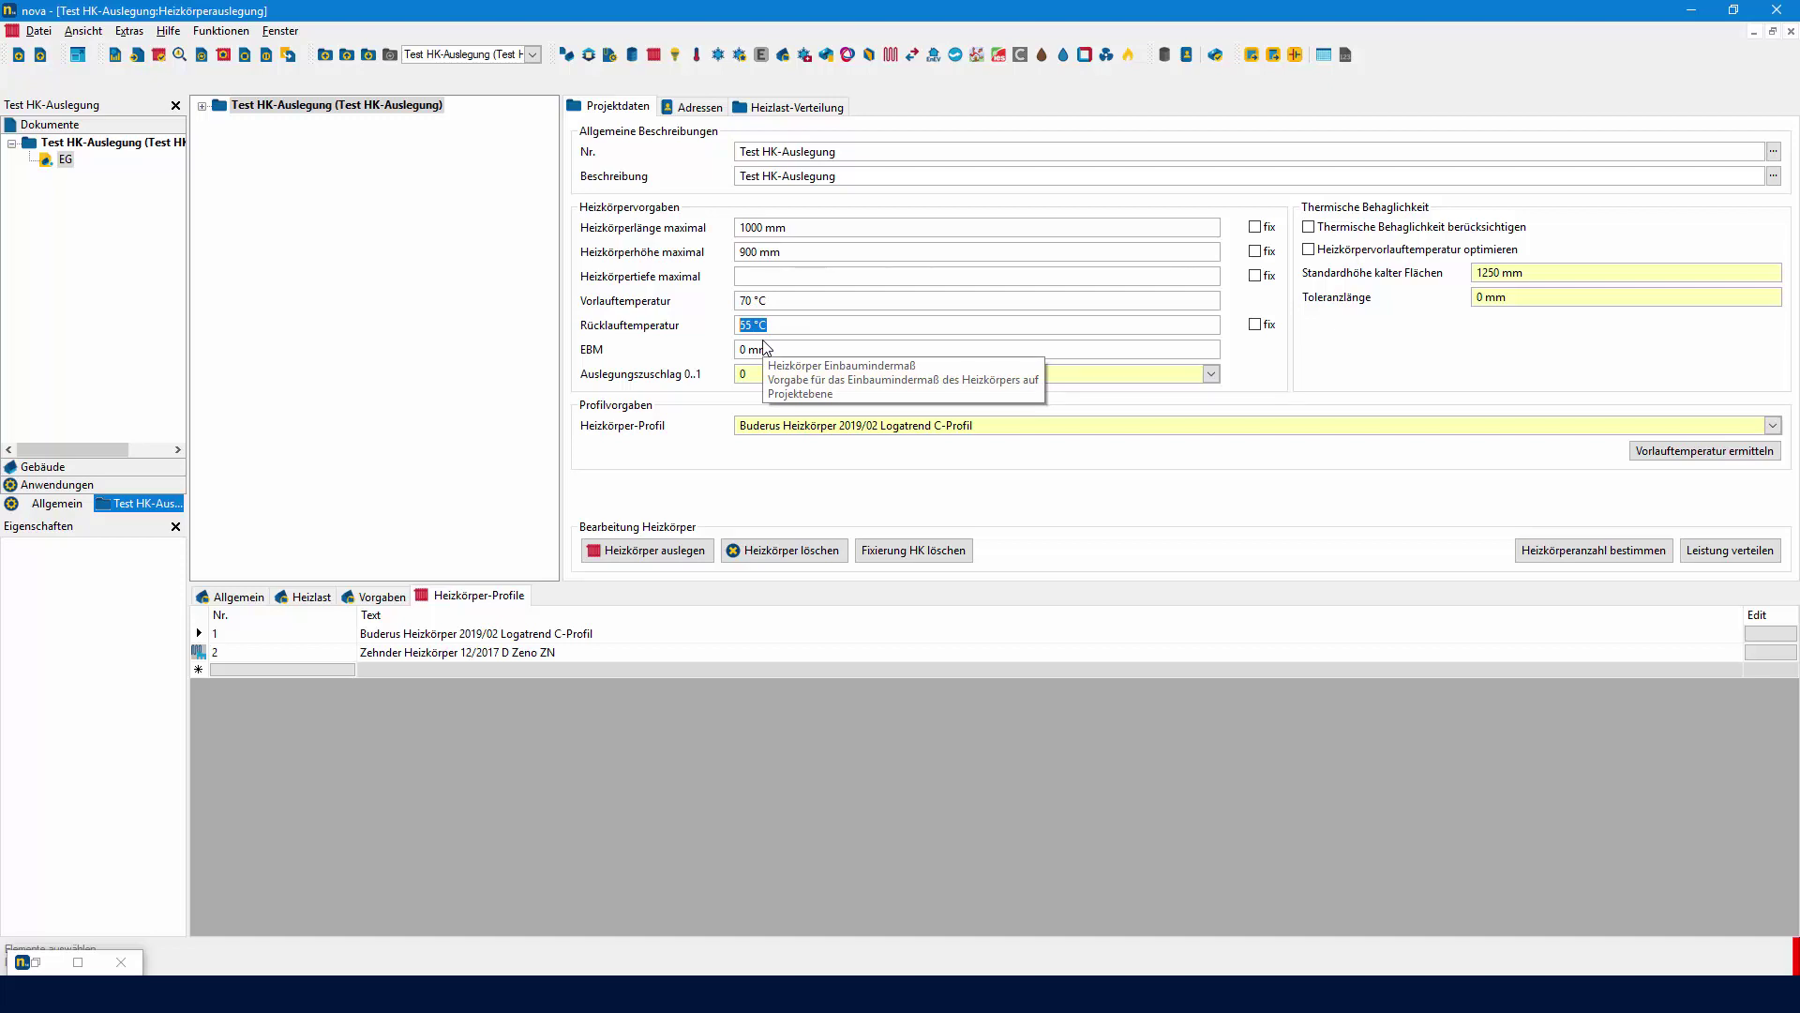
pyautogui.press('Tab')
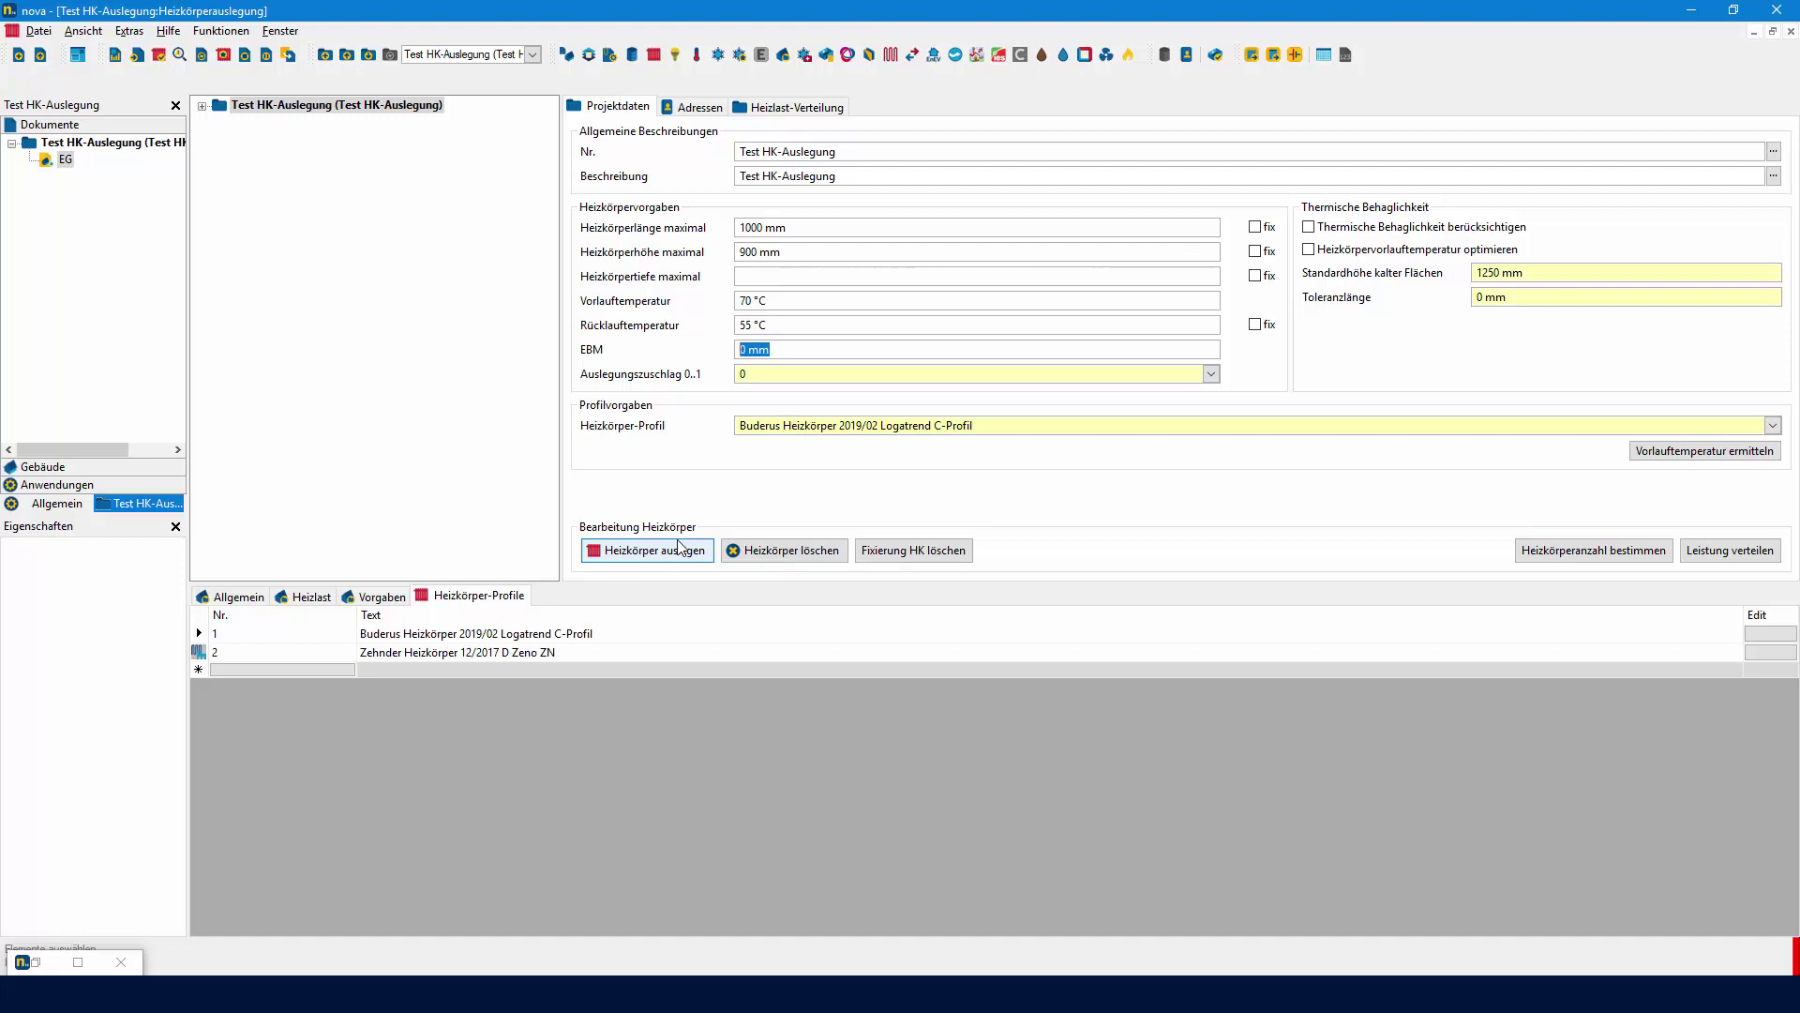
pyautogui.write('200')
pyautogui.press('Tab')
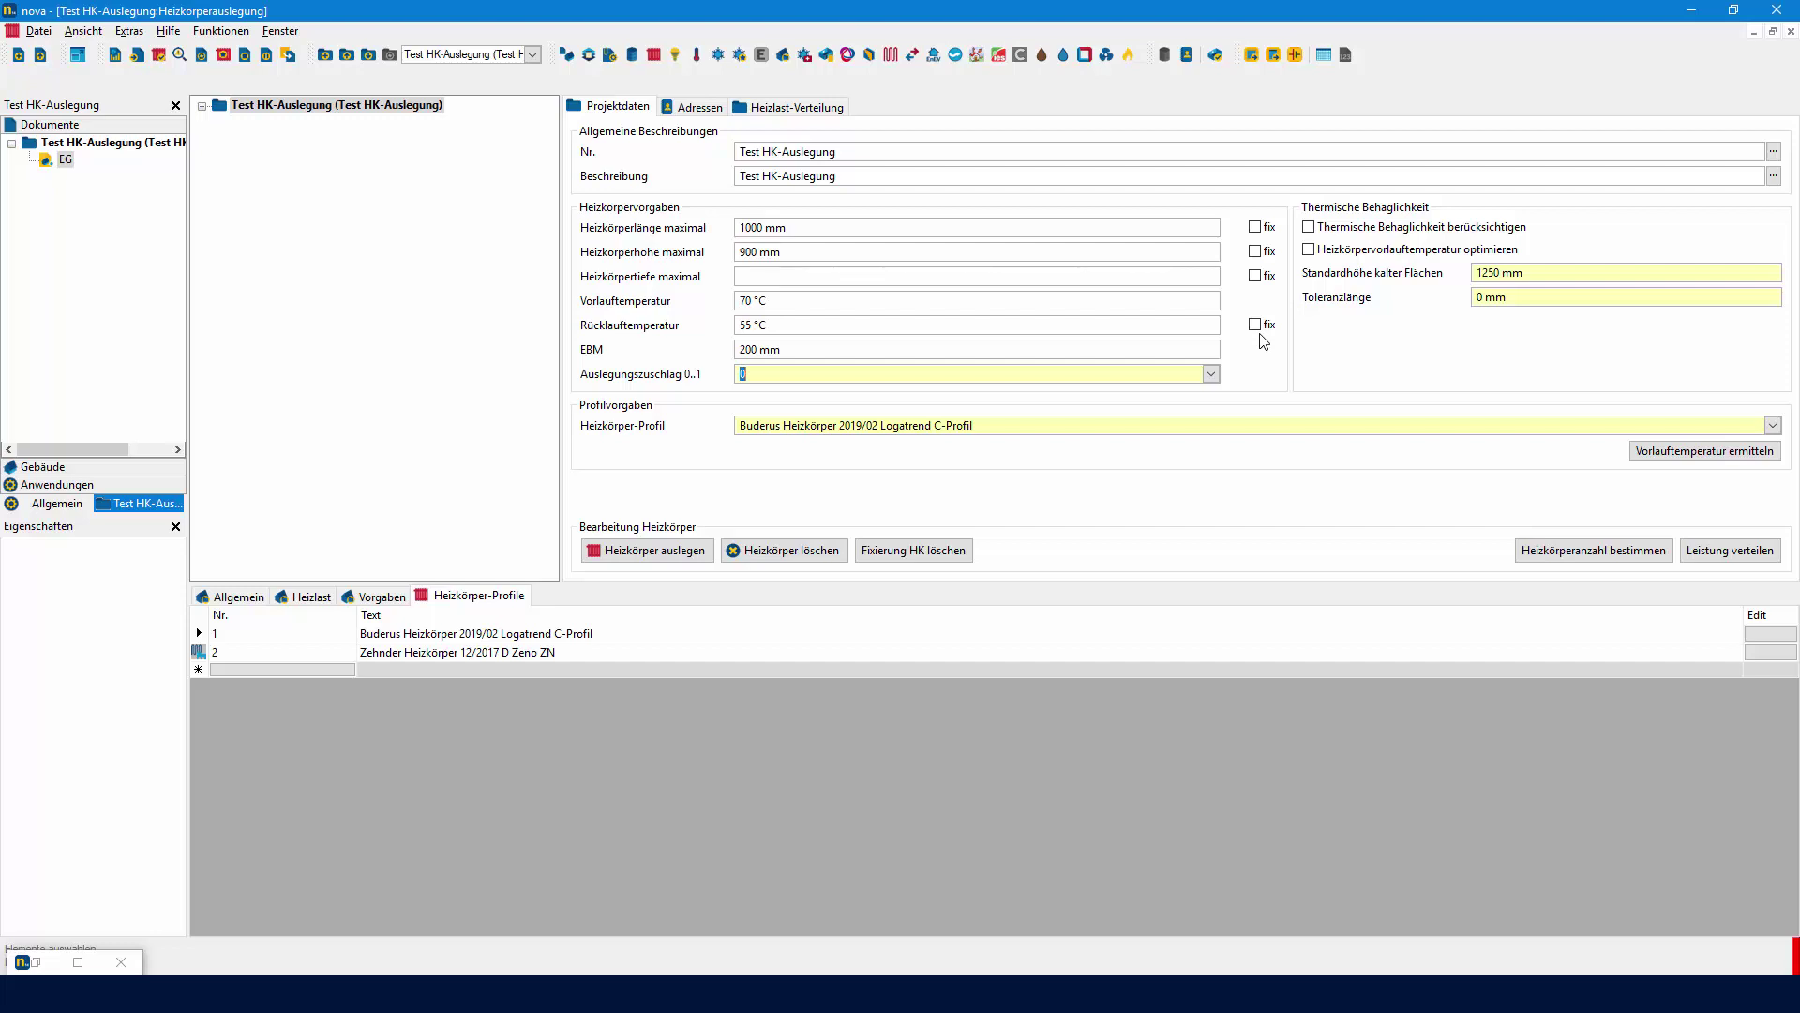
# Run the heating surface evaluation (Auswertung Heizflächenauslegung) for the whole Test HK-Auslegung project.
pyautogui.click(201, 107)
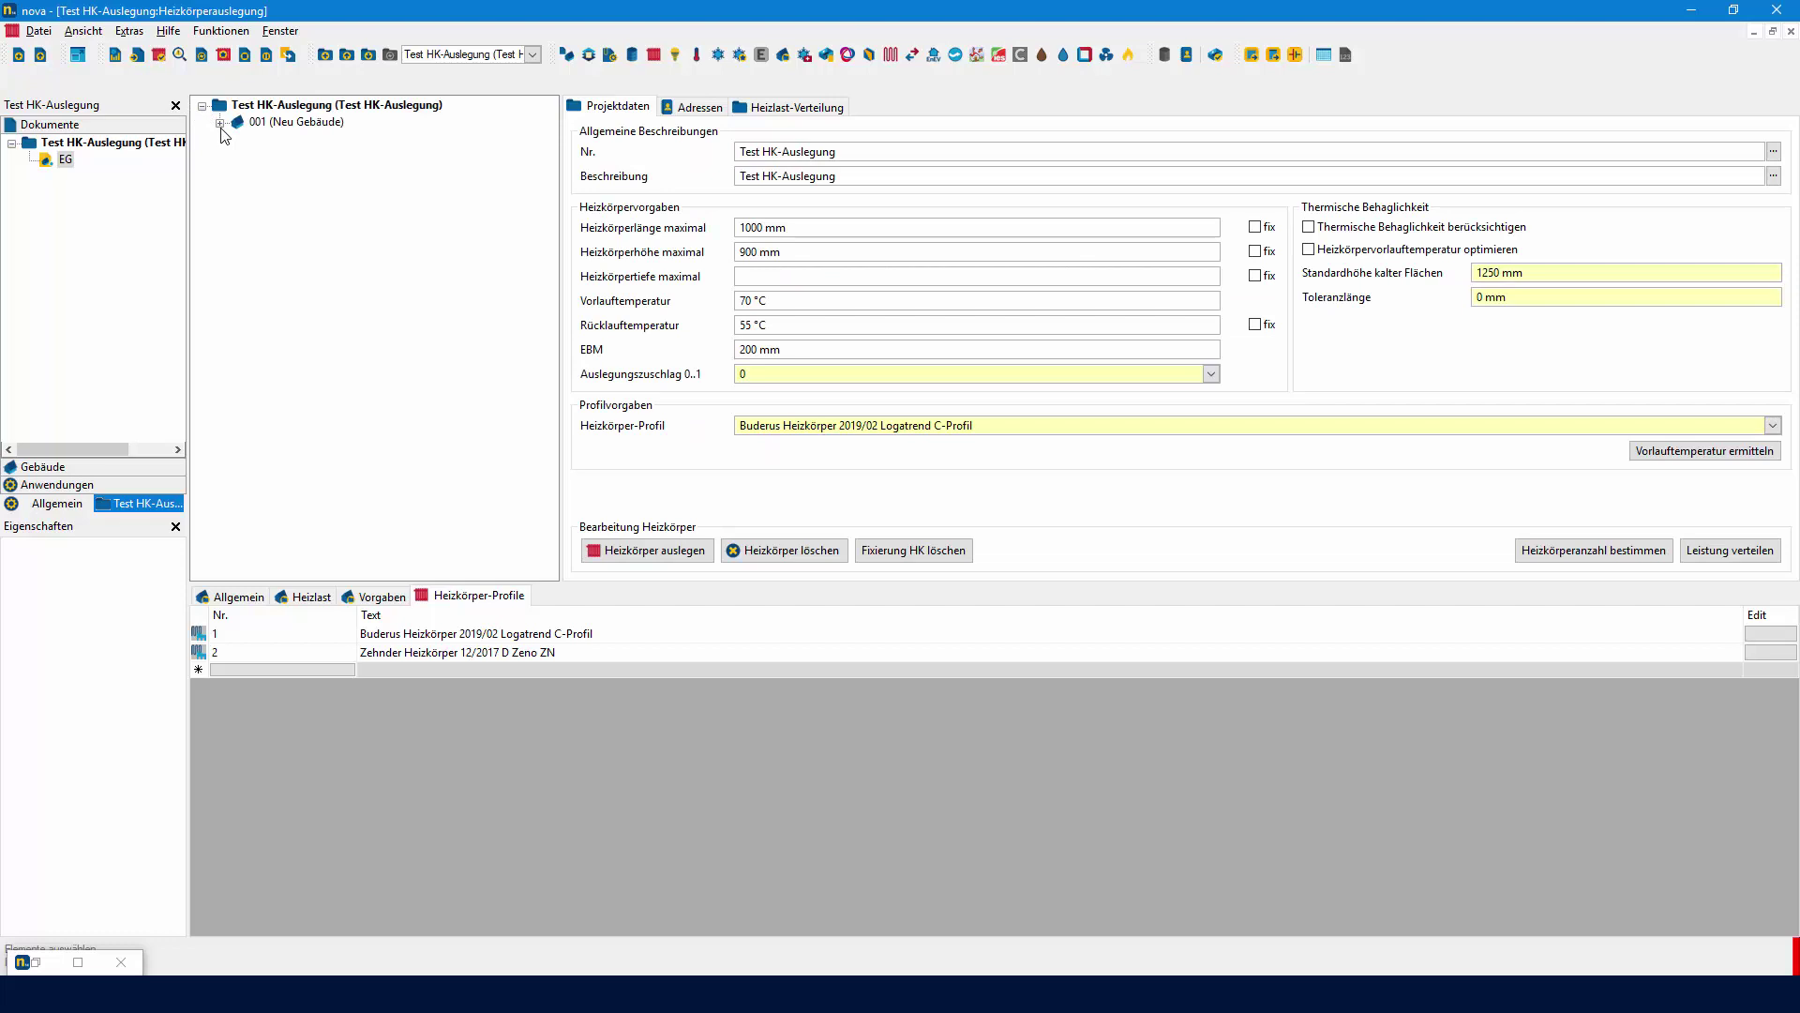
pyautogui.click(137, 58)
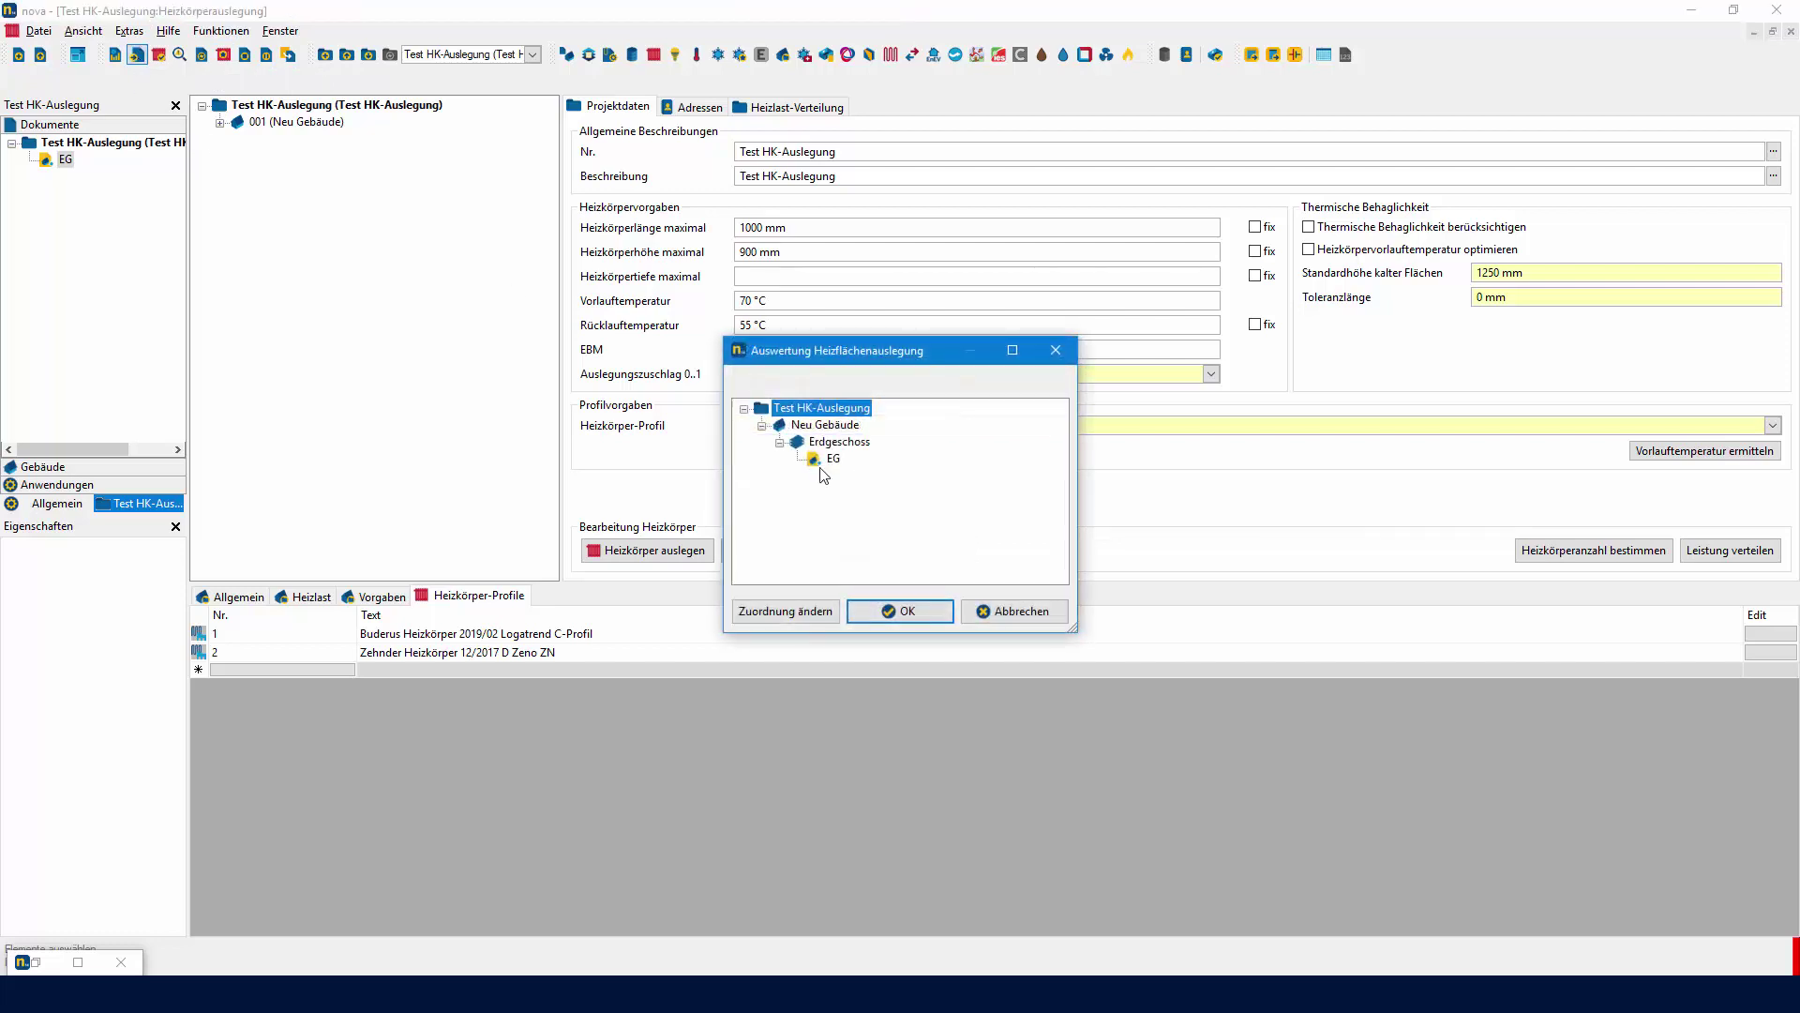
pyautogui.click(908, 611)
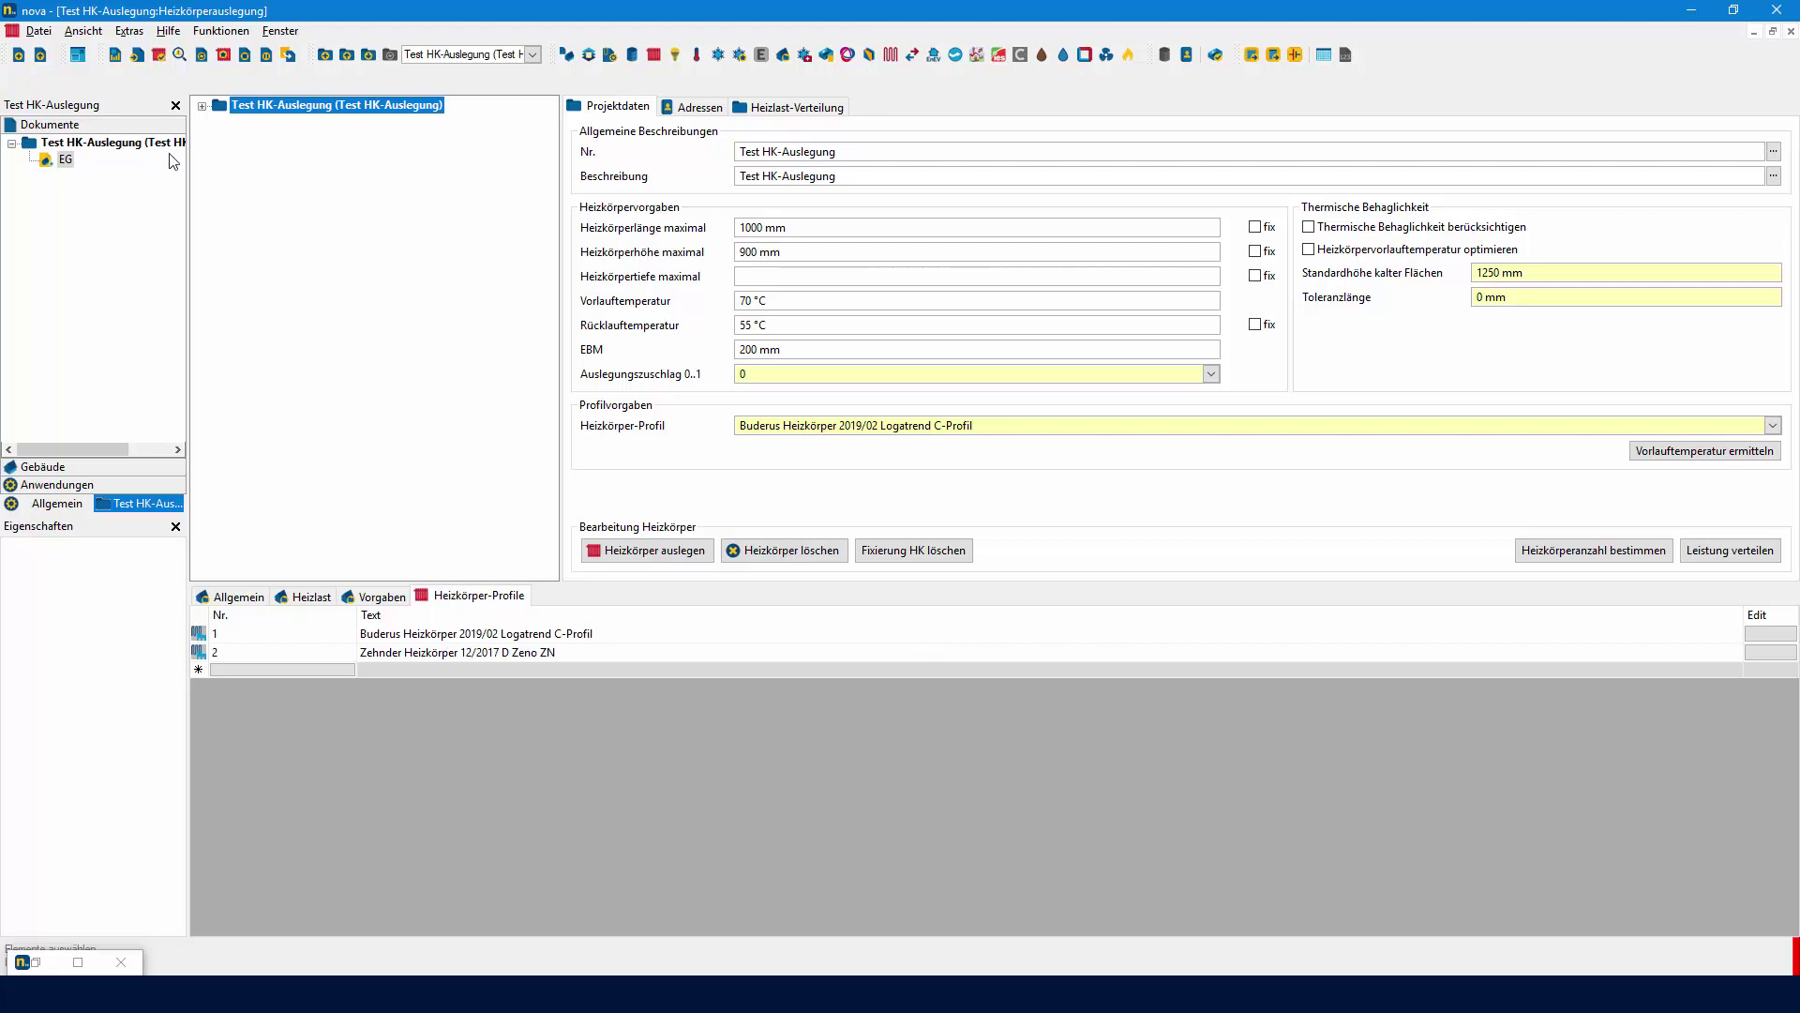
# Size the radiator of ground-floor room 001 (Raum Fenster groß) with the Buderus Logatrend C-Profil.
pyautogui.click(201, 106)
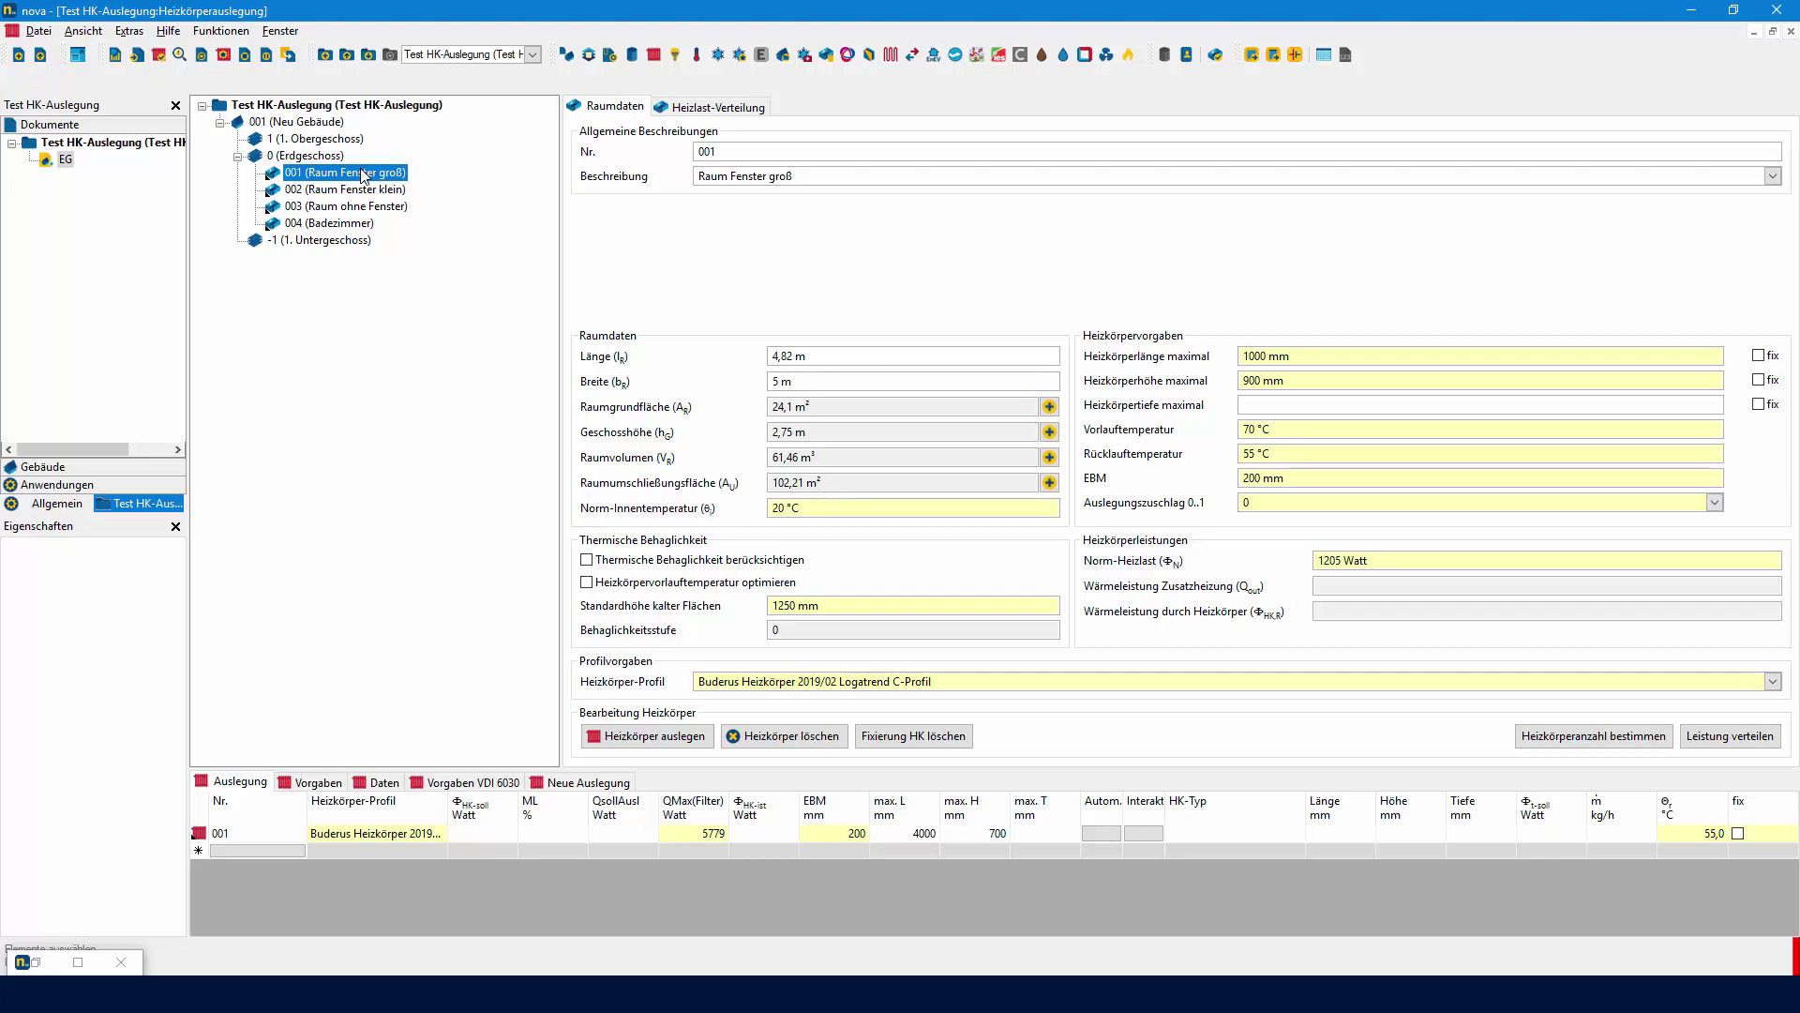
pyautogui.click(199, 834)
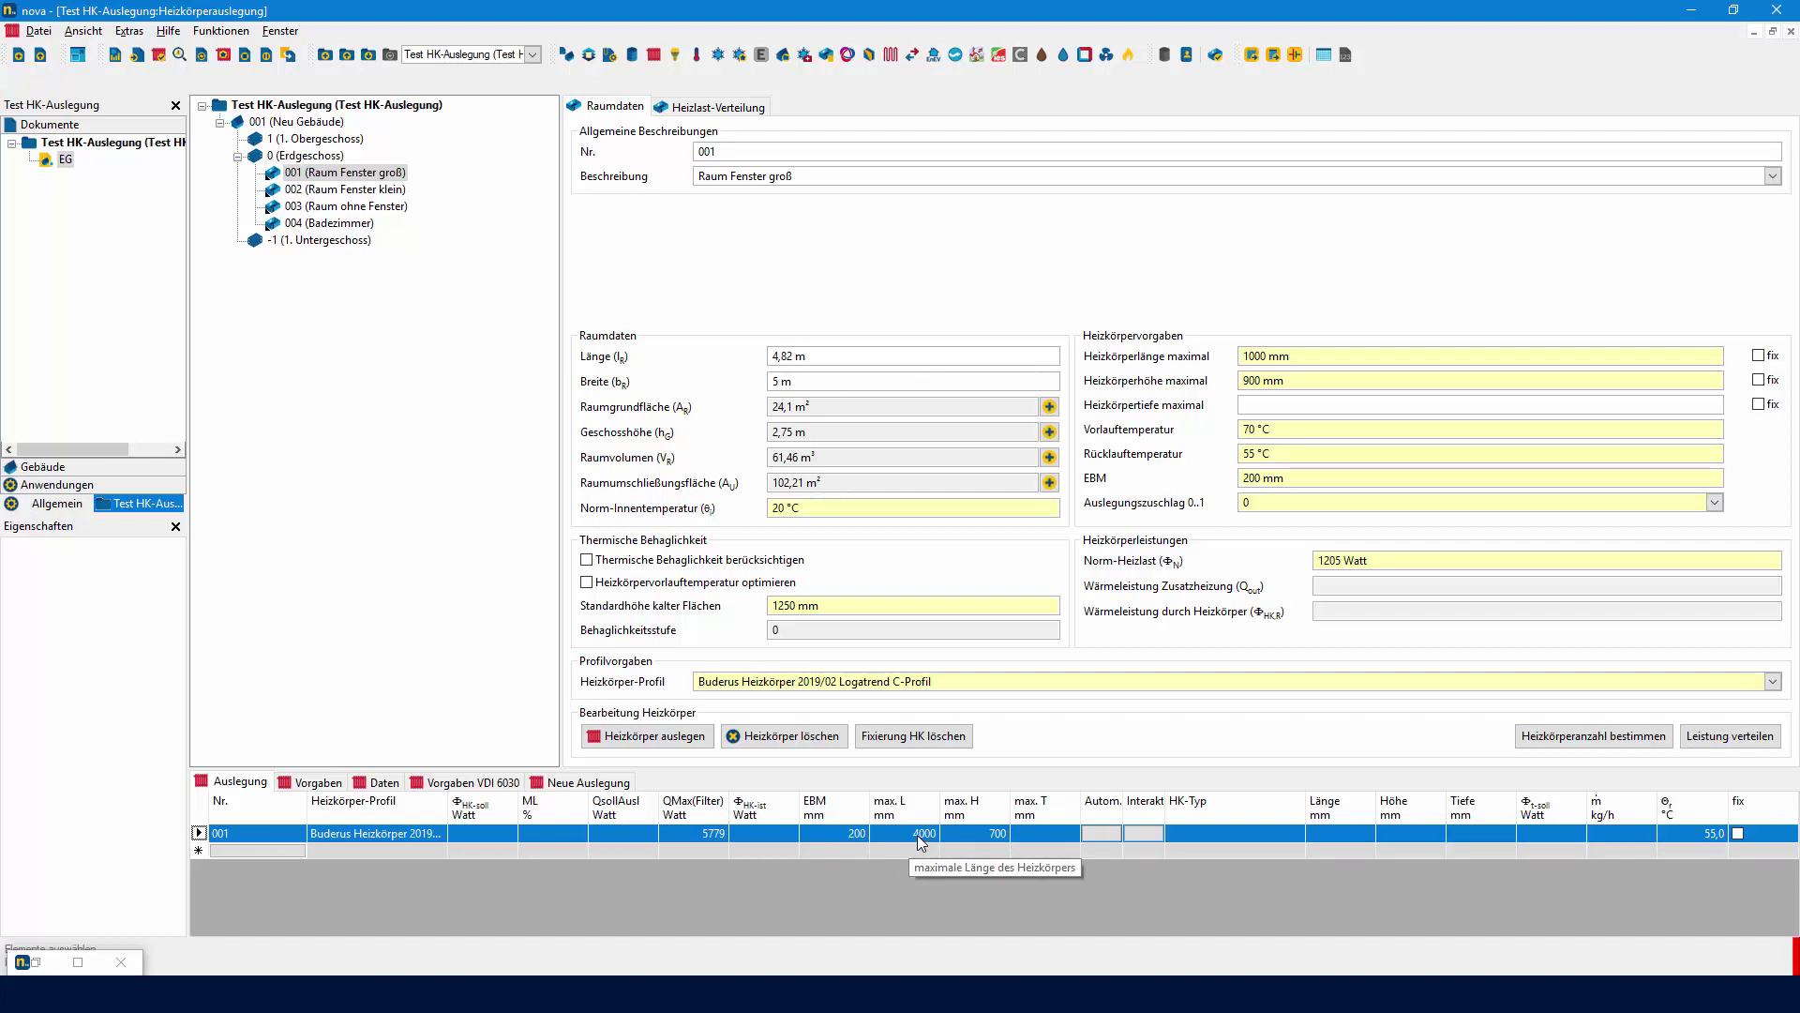
pyautogui.click(673, 740)
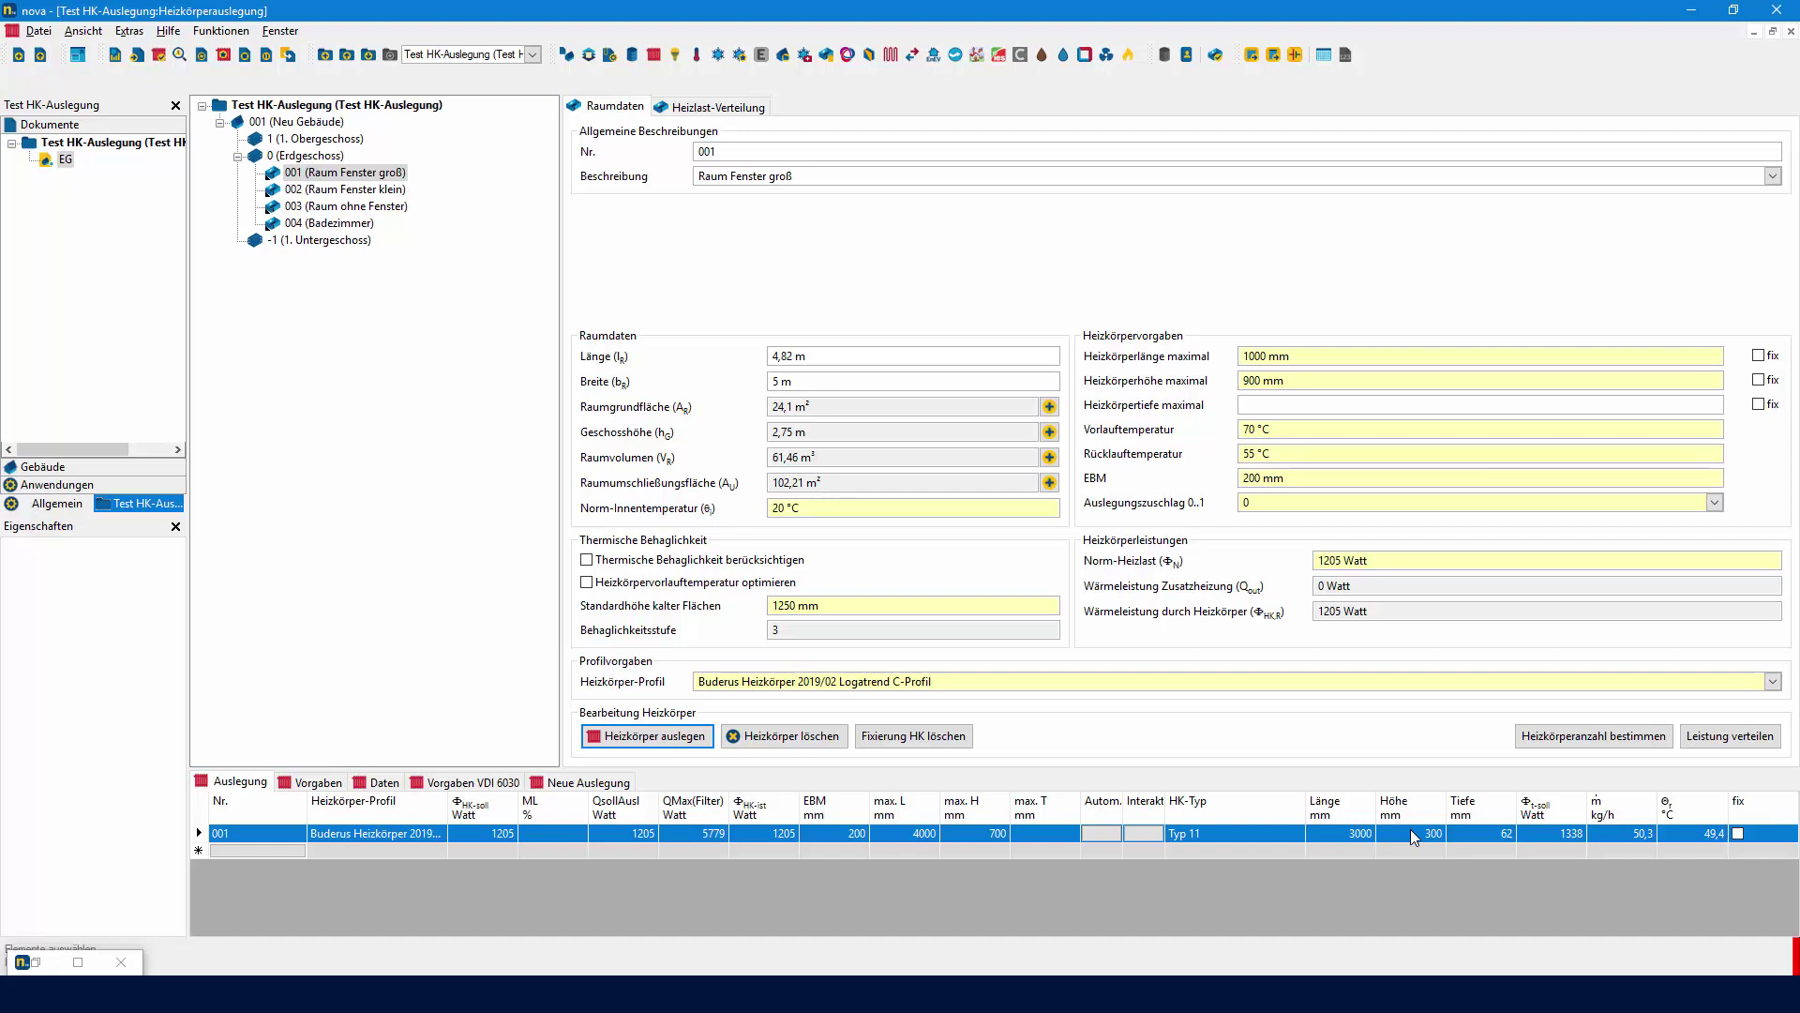
# Fix the maximum radiator height for room 001, check the setting in the radiator's specifications, and size the radiator again.
pyautogui.click(1758, 380)
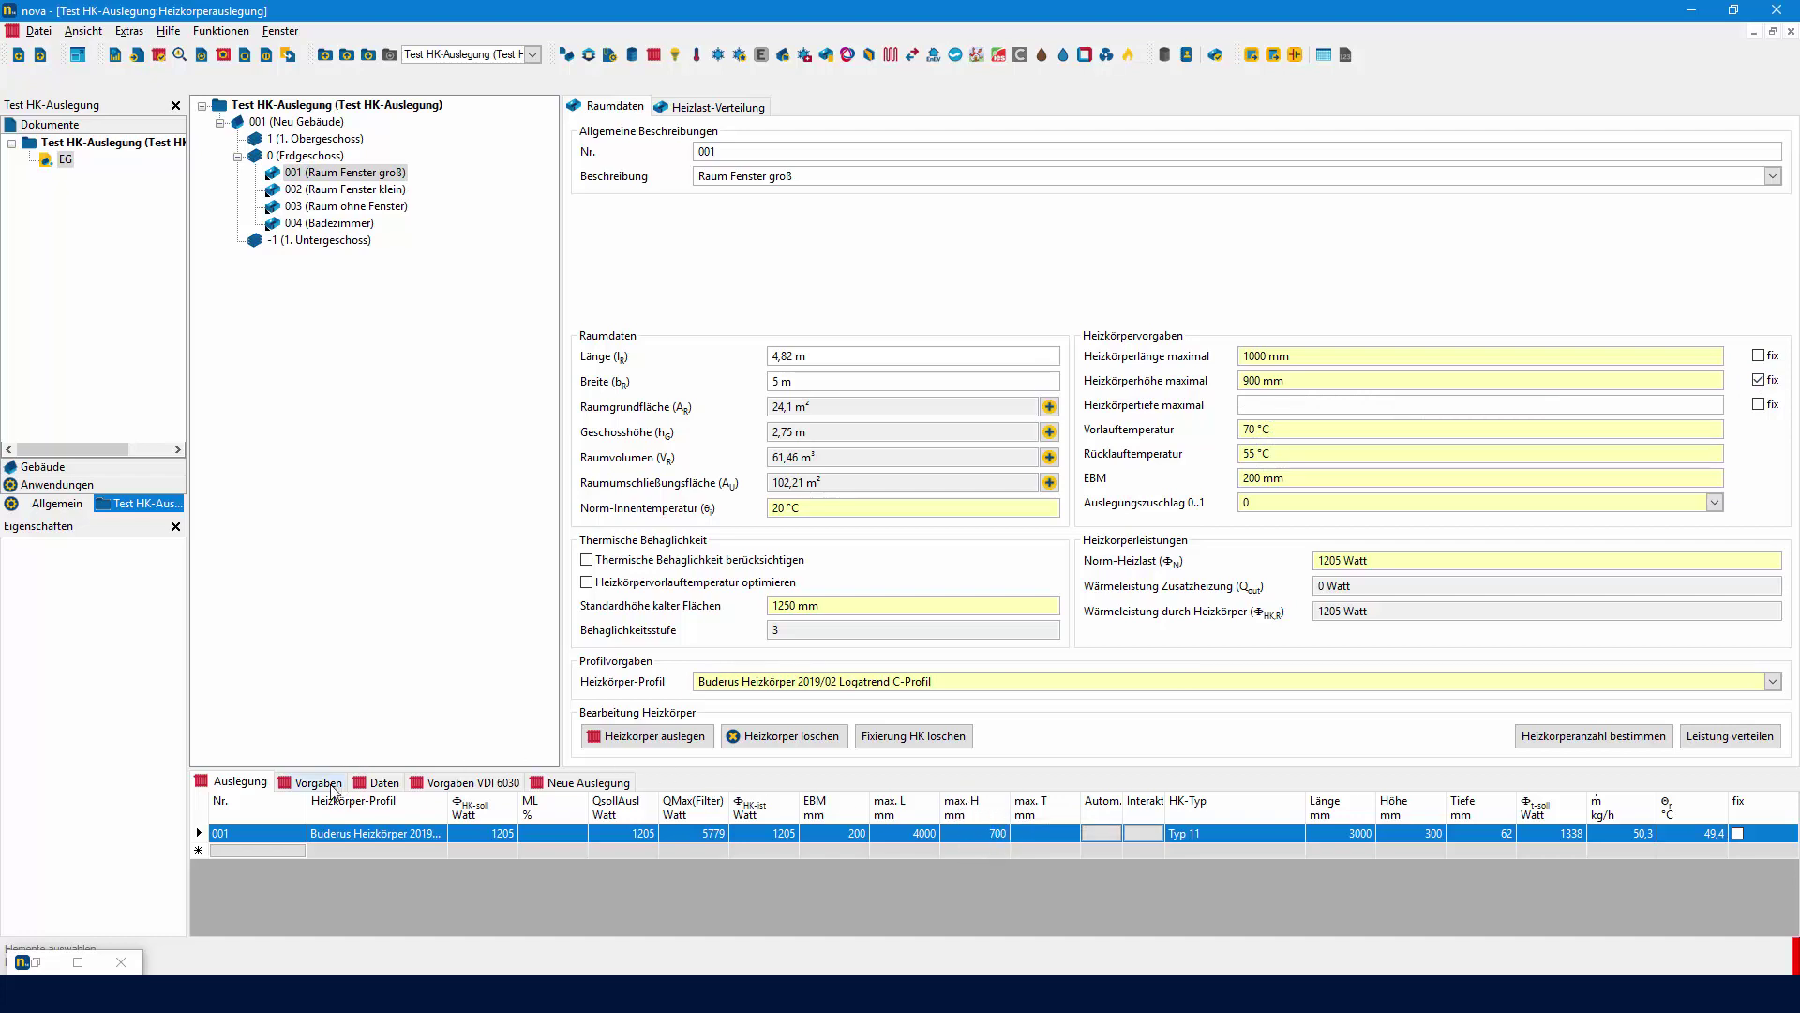
pyautogui.click(331, 786)
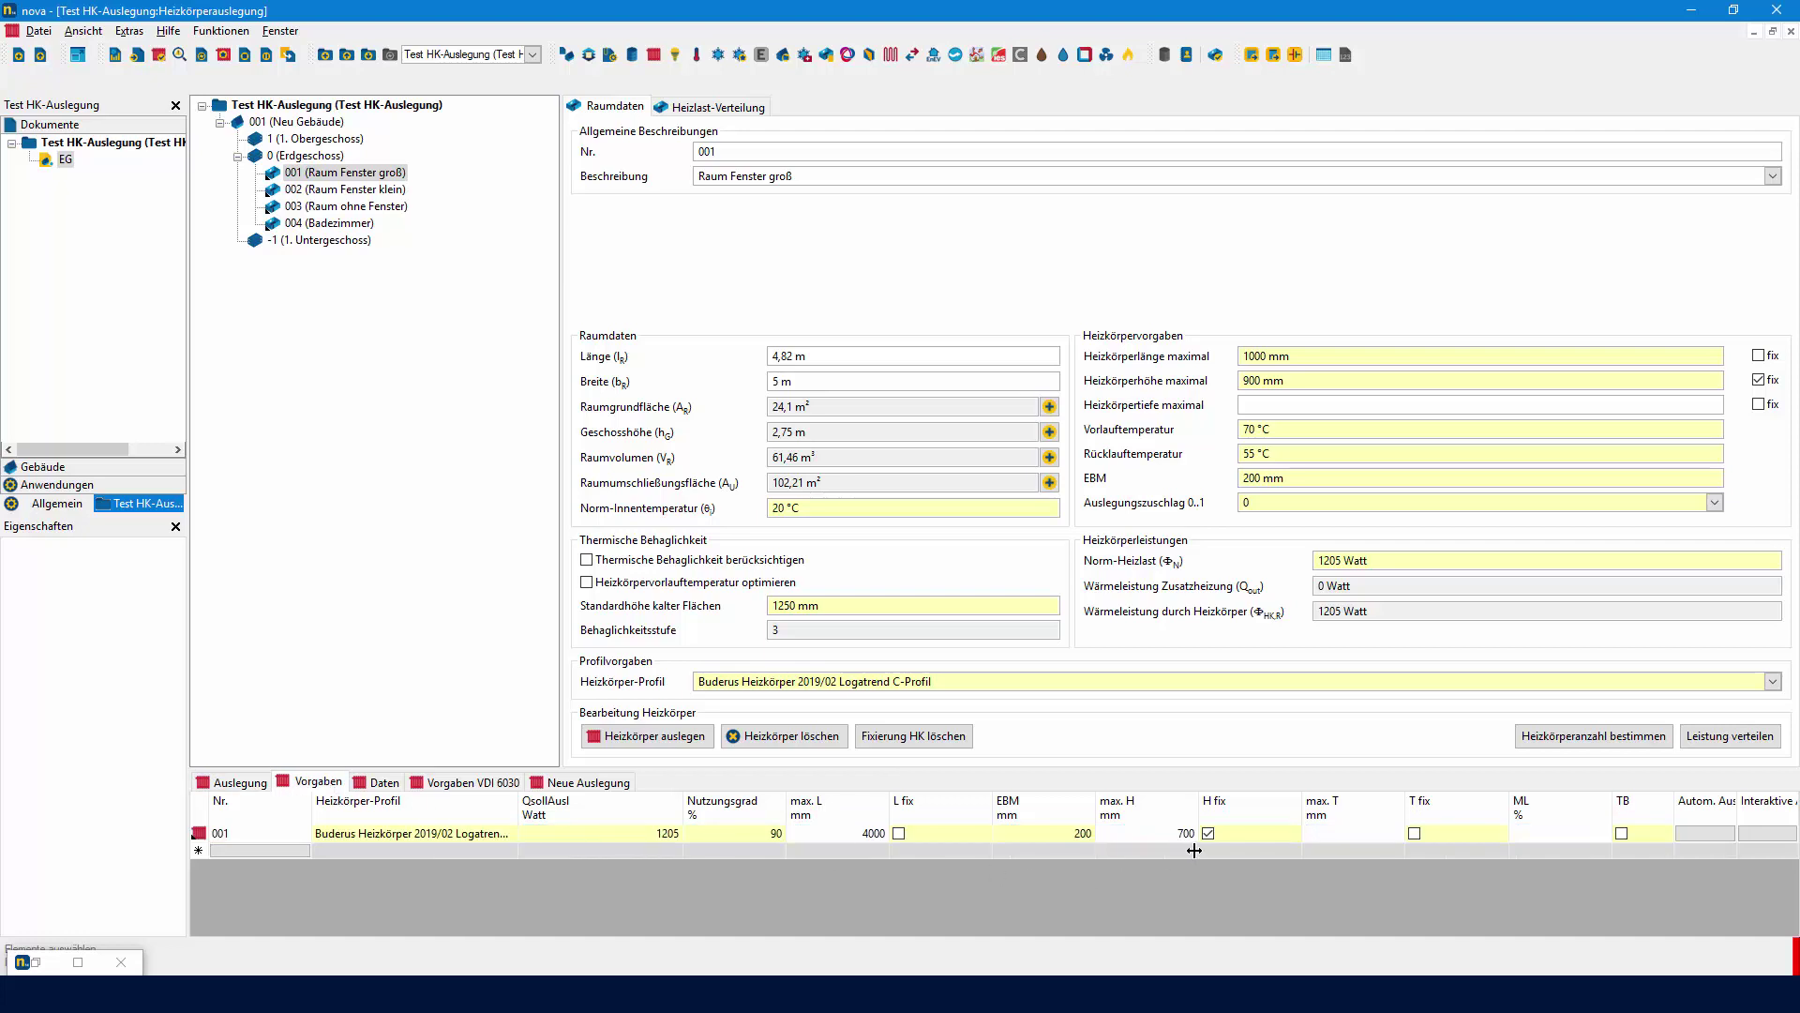
pyautogui.moveTo(1213, 842)
pyautogui.click(242, 781)
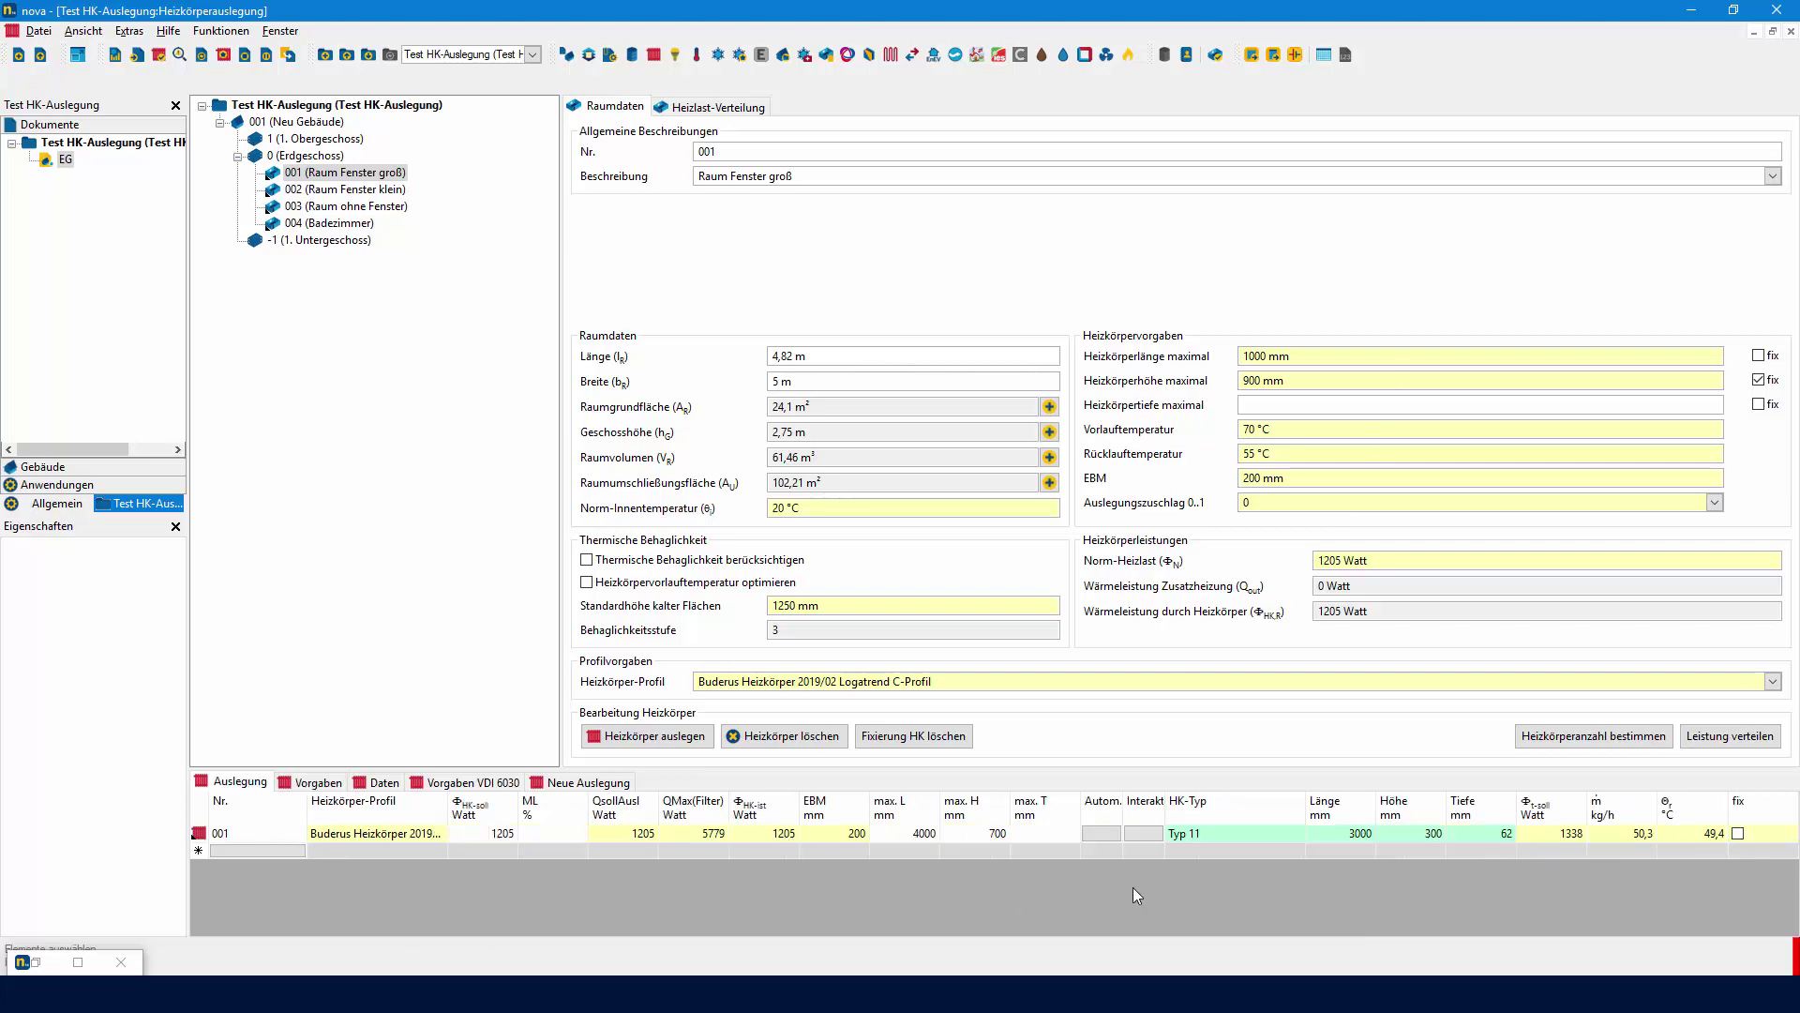
pyautogui.click(638, 737)
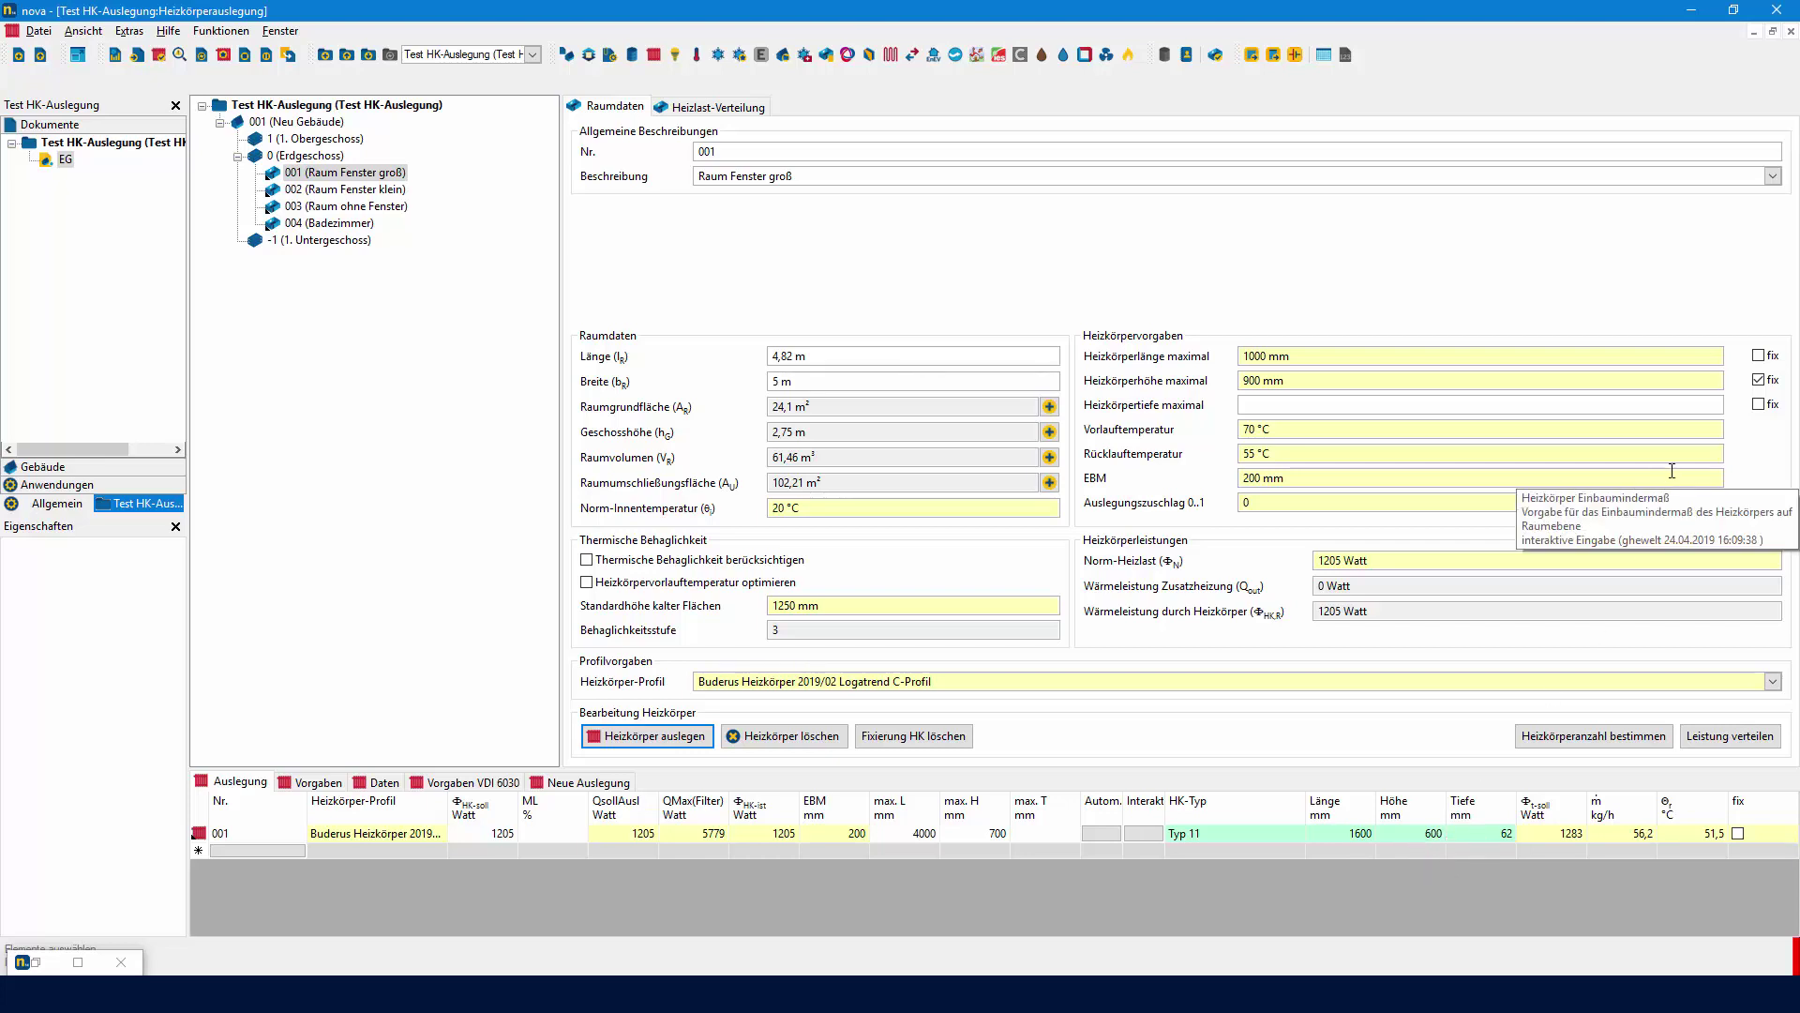
# Fix the maximum radiator length for room 001 as well and rerun the radiator sizing.
pyautogui.click(1759, 356)
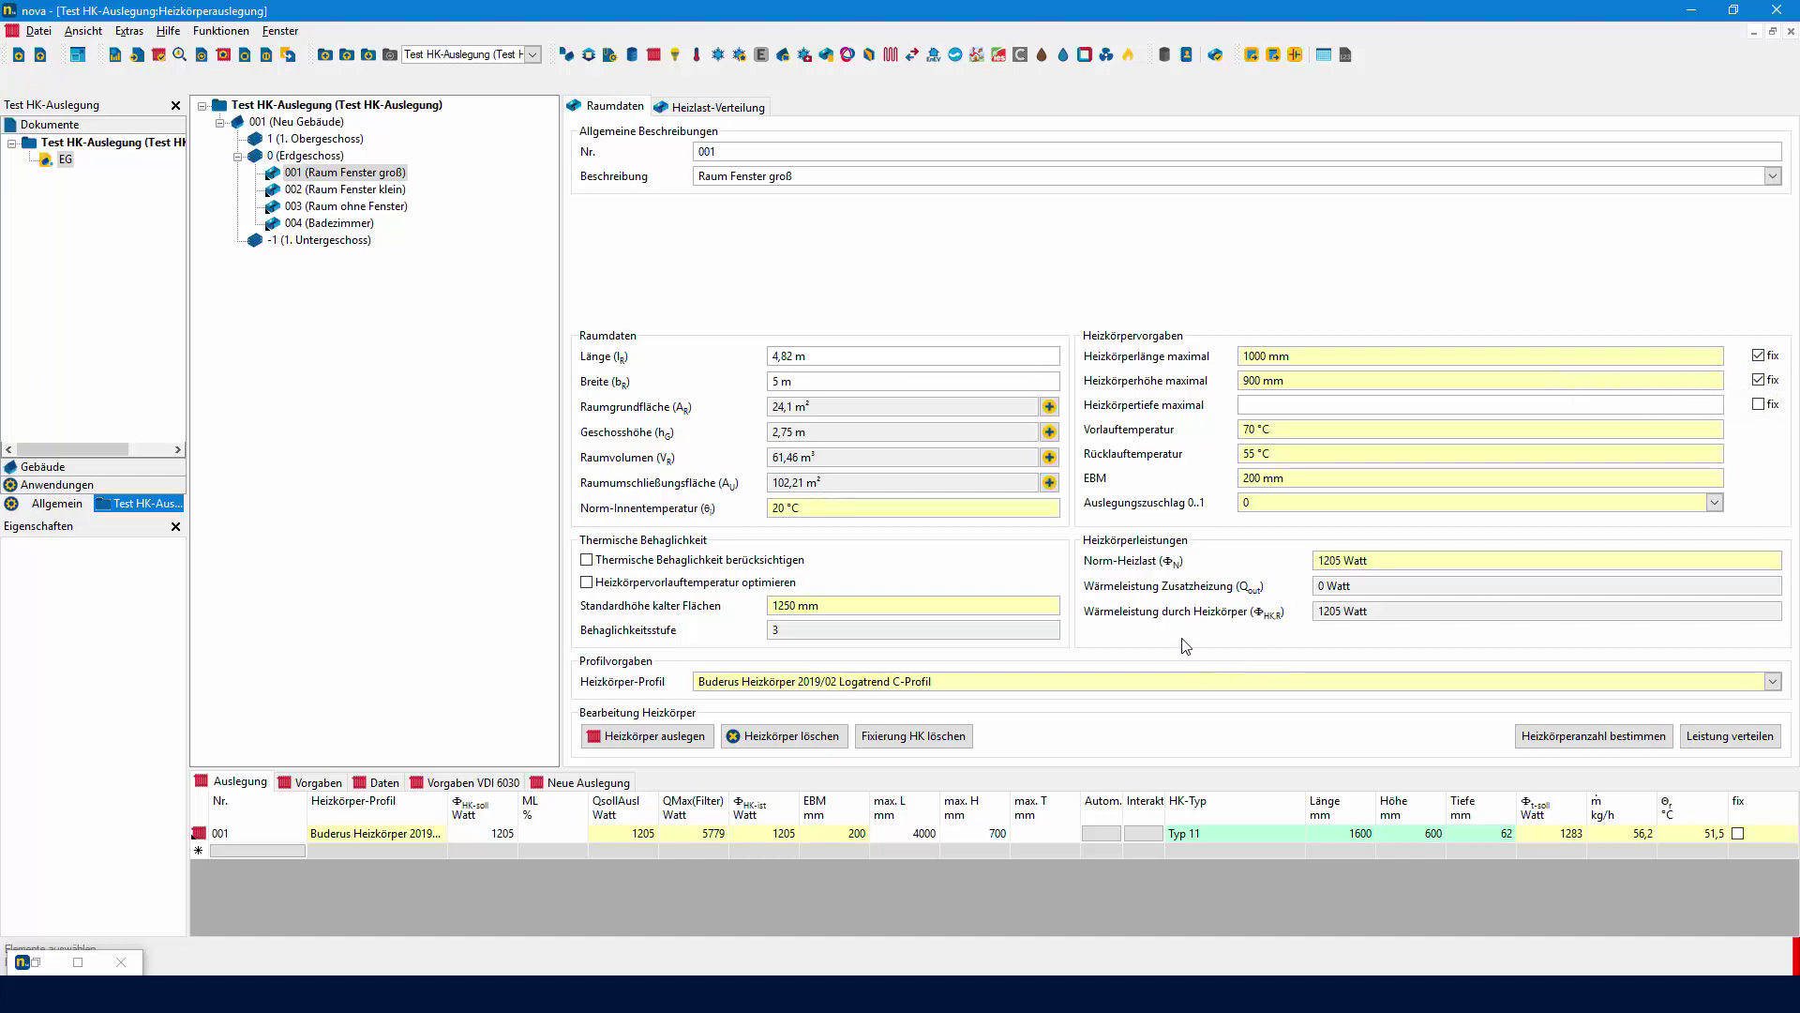
pyautogui.click(690, 737)
# Review the radiator specifications at building and project level, including the return temperature's fix option, and return to room 001.
pyautogui.click(325, 123)
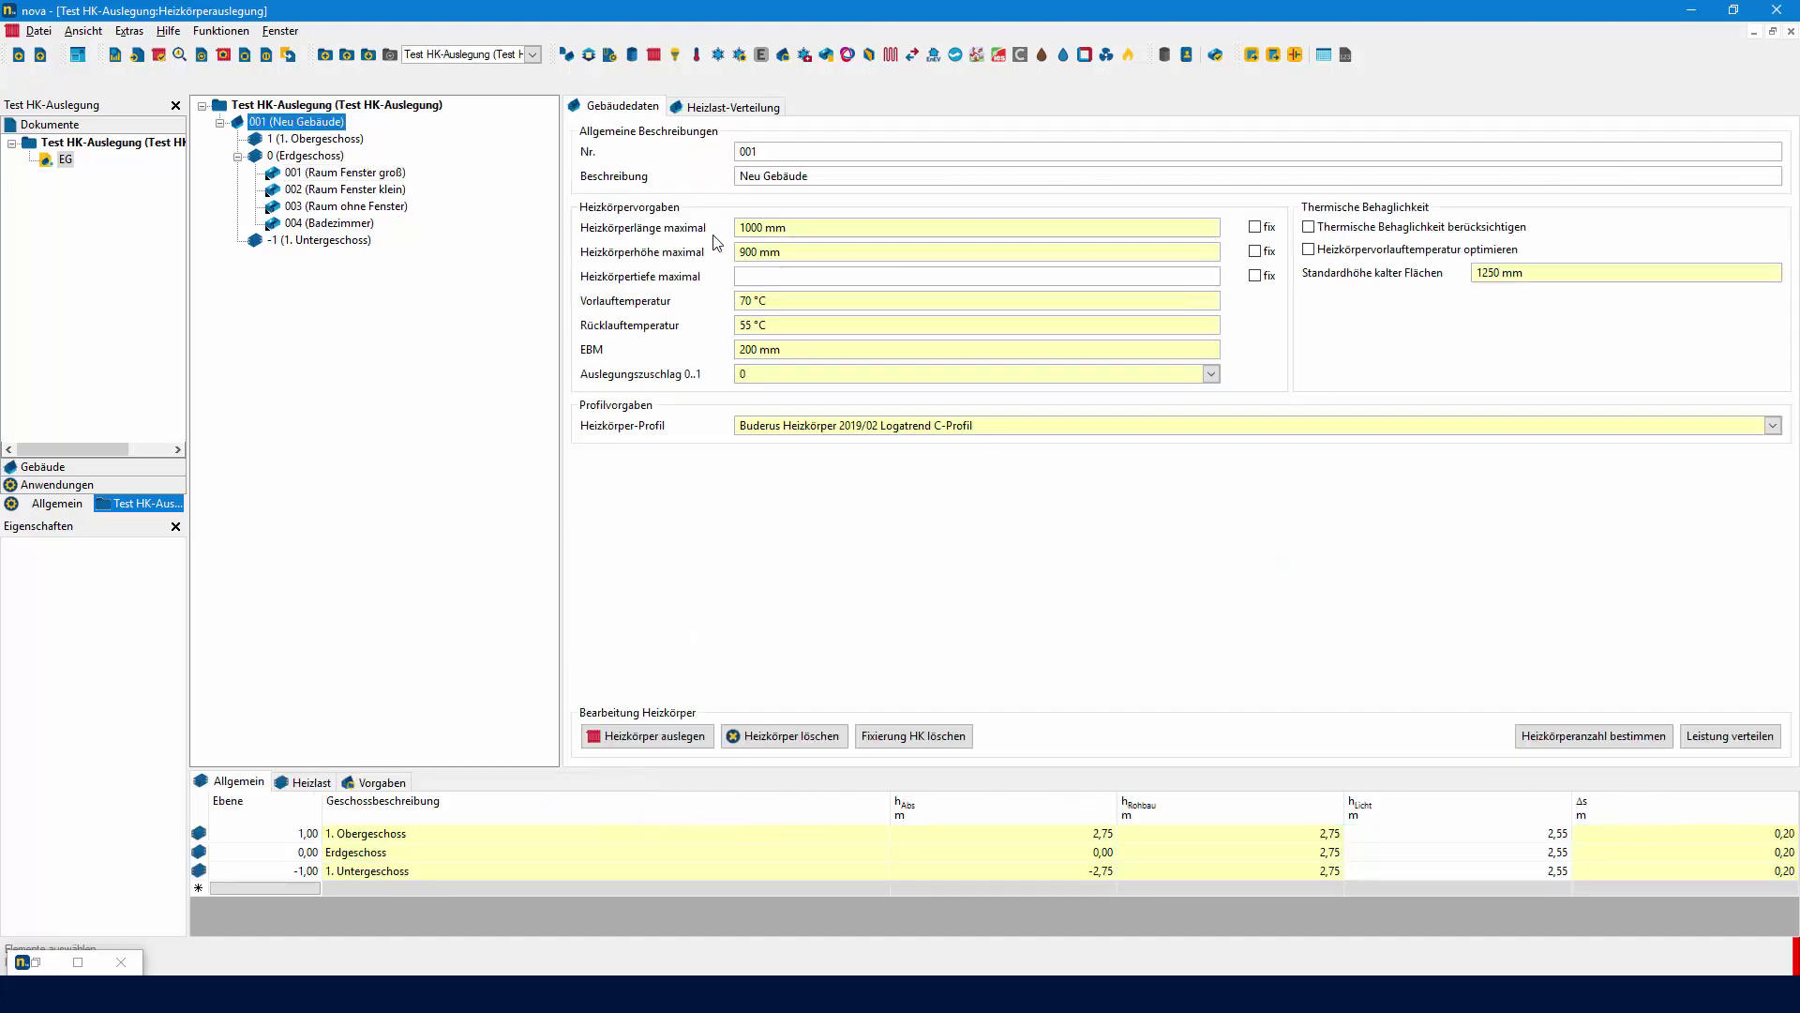
pyautogui.click(314, 106)
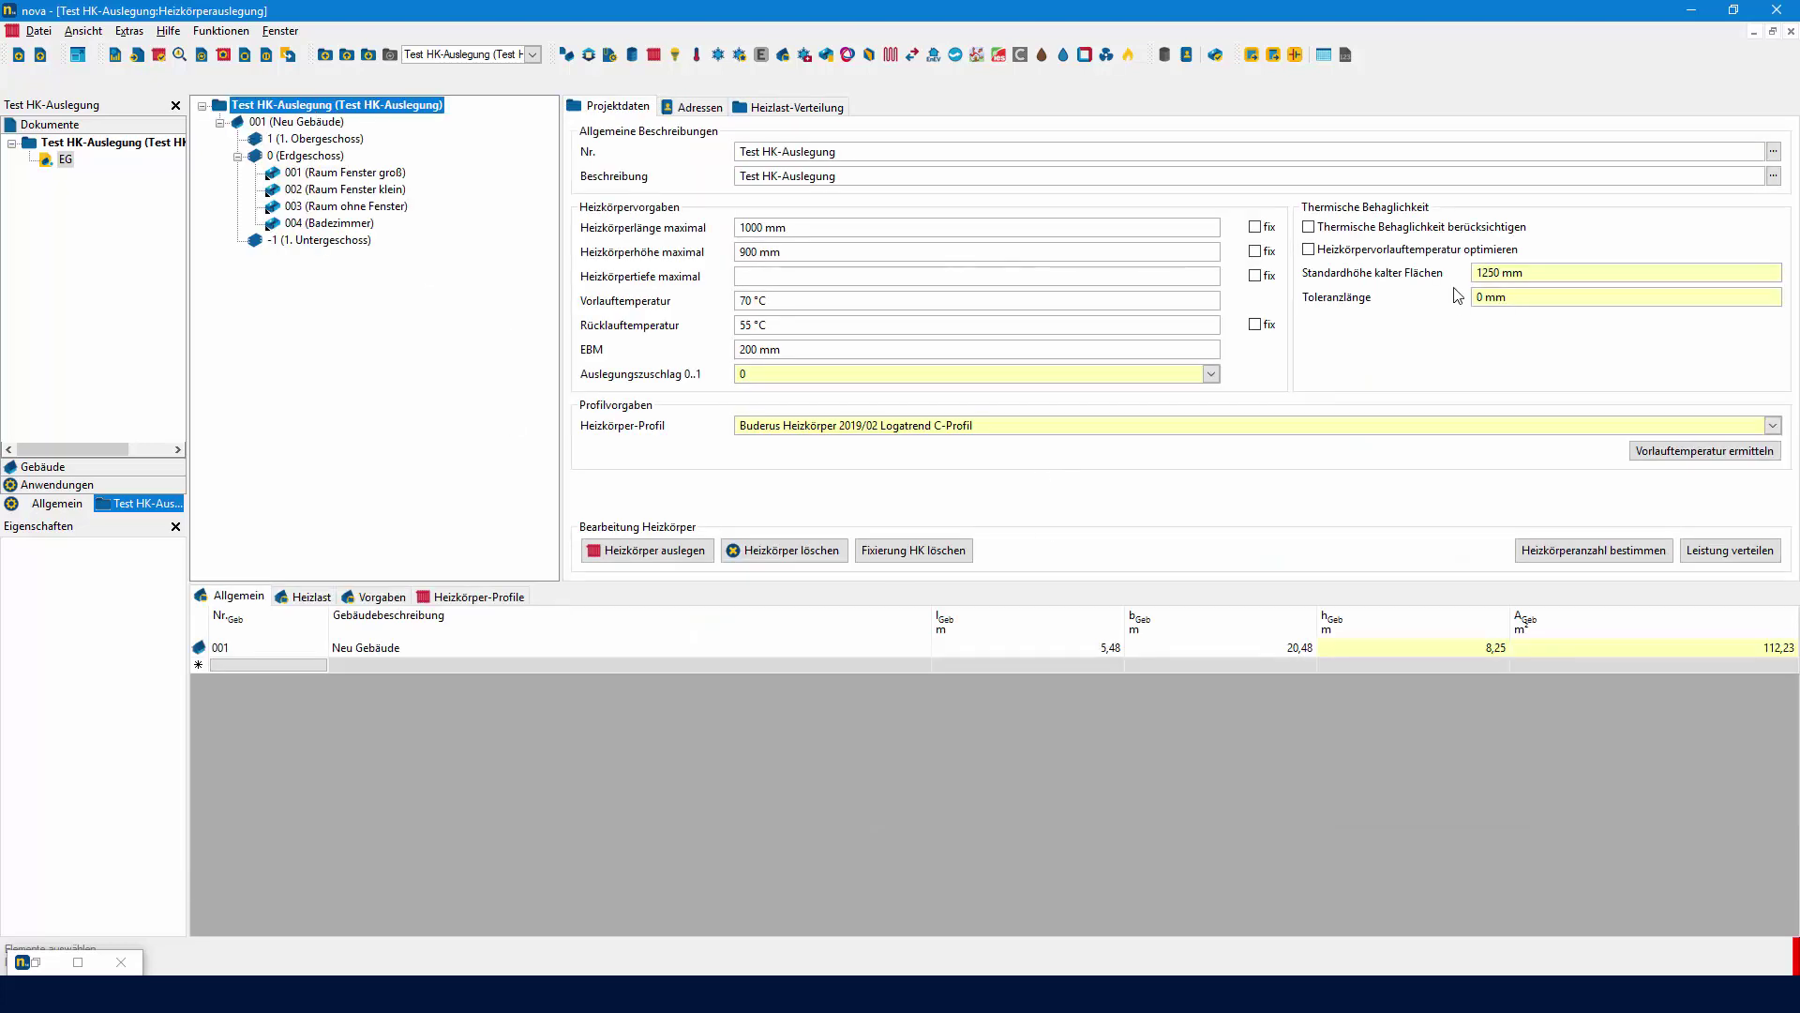
pyautogui.click(1254, 324)
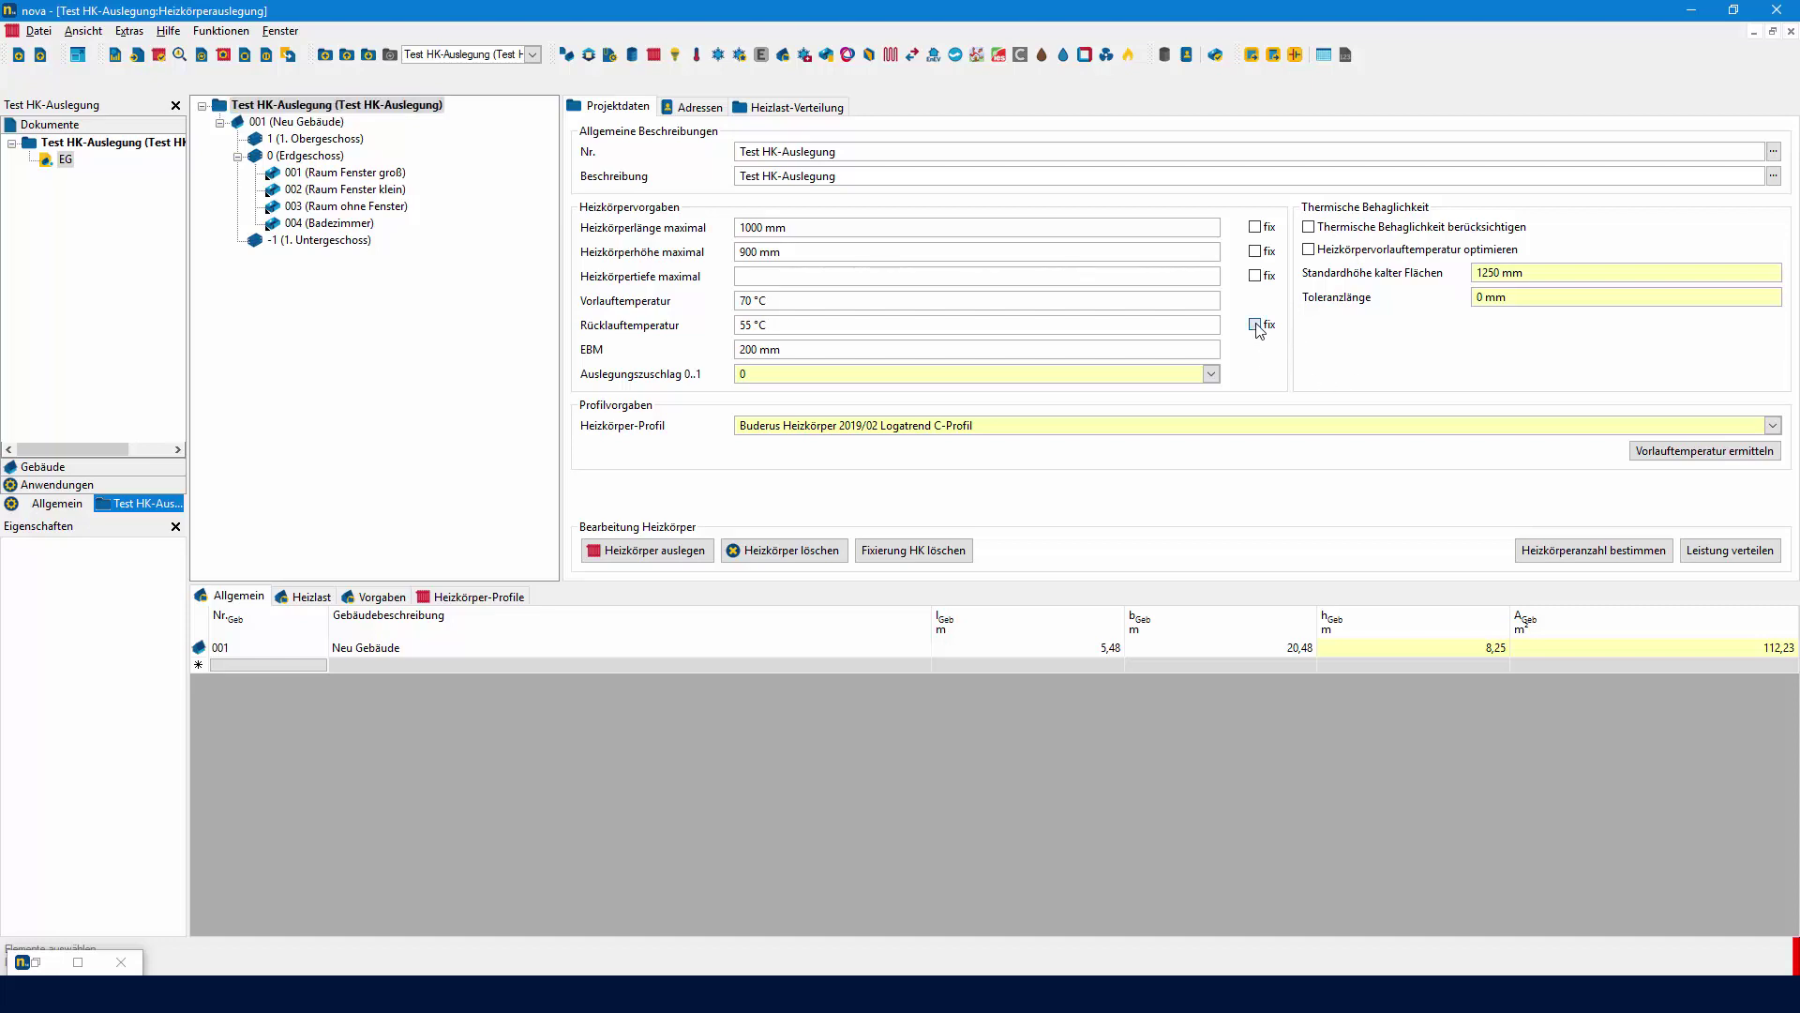
pyautogui.click(352, 175)
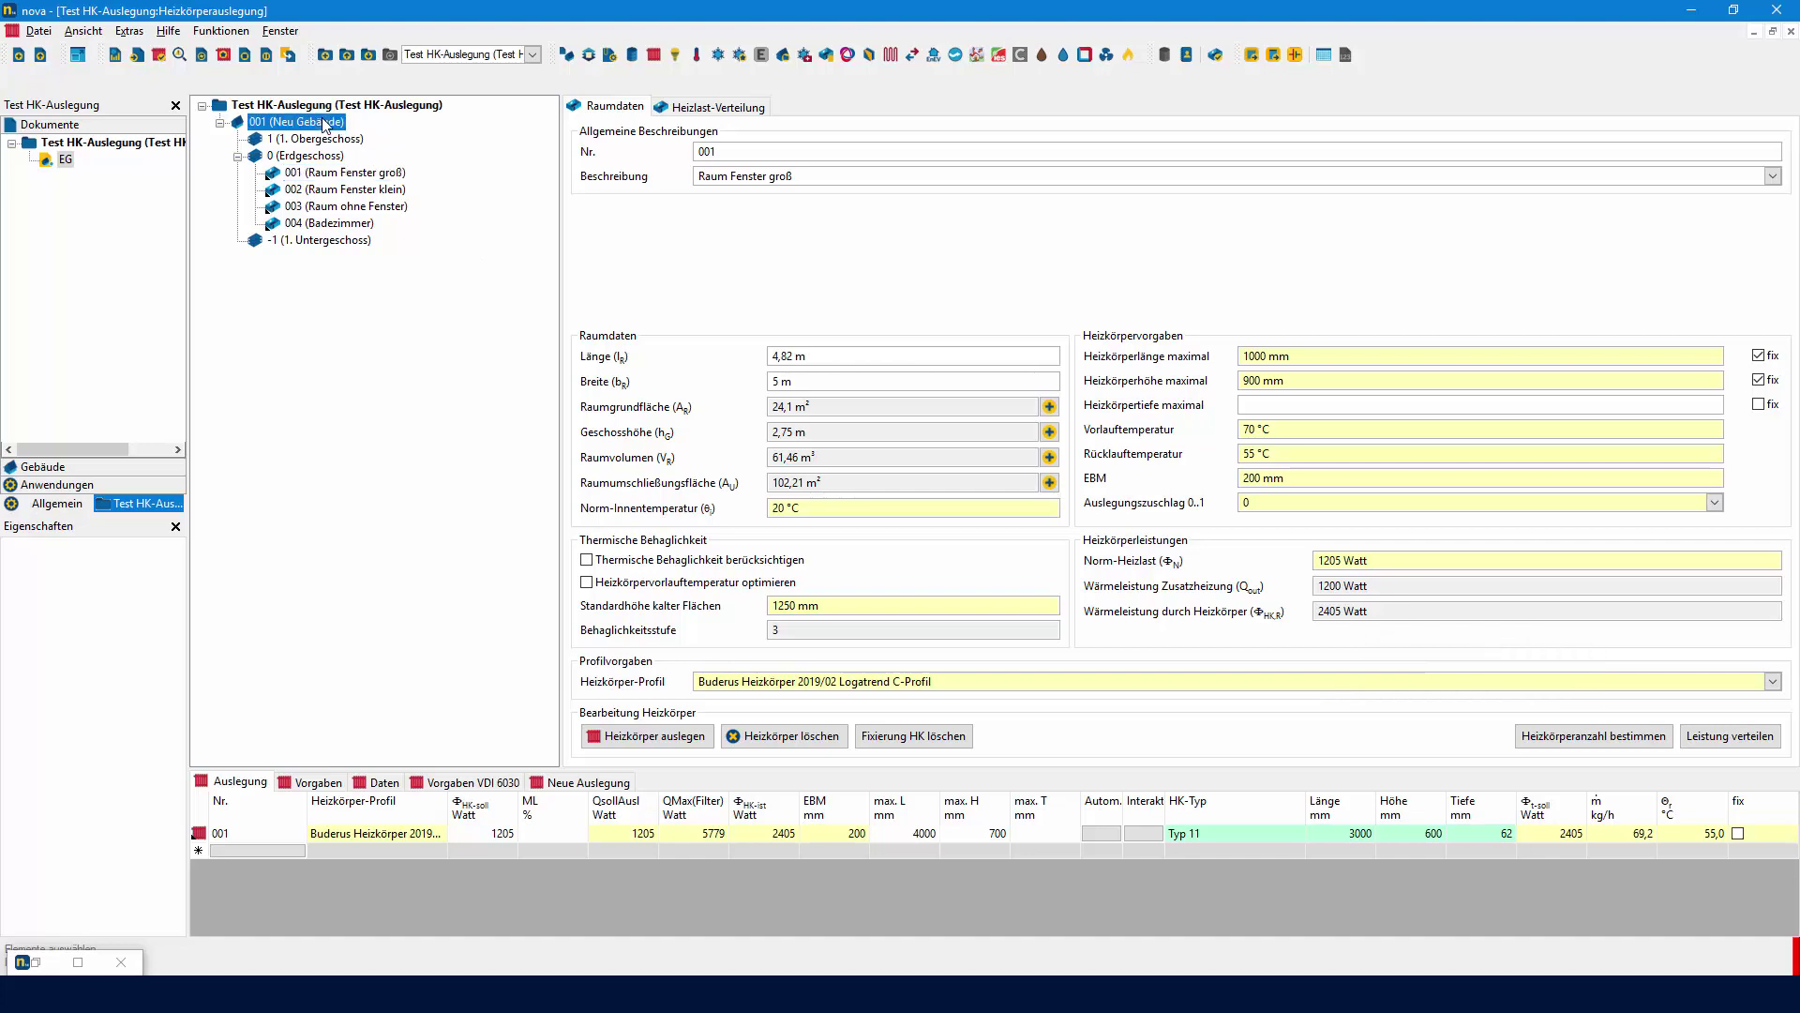
# Clear the fix option for the return temperature in the project-level radiator specifications and reopen room 001.
pyautogui.click(323, 121)
pyautogui.click(323, 107)
pyautogui.click(1255, 325)
pyautogui.click(1256, 327)
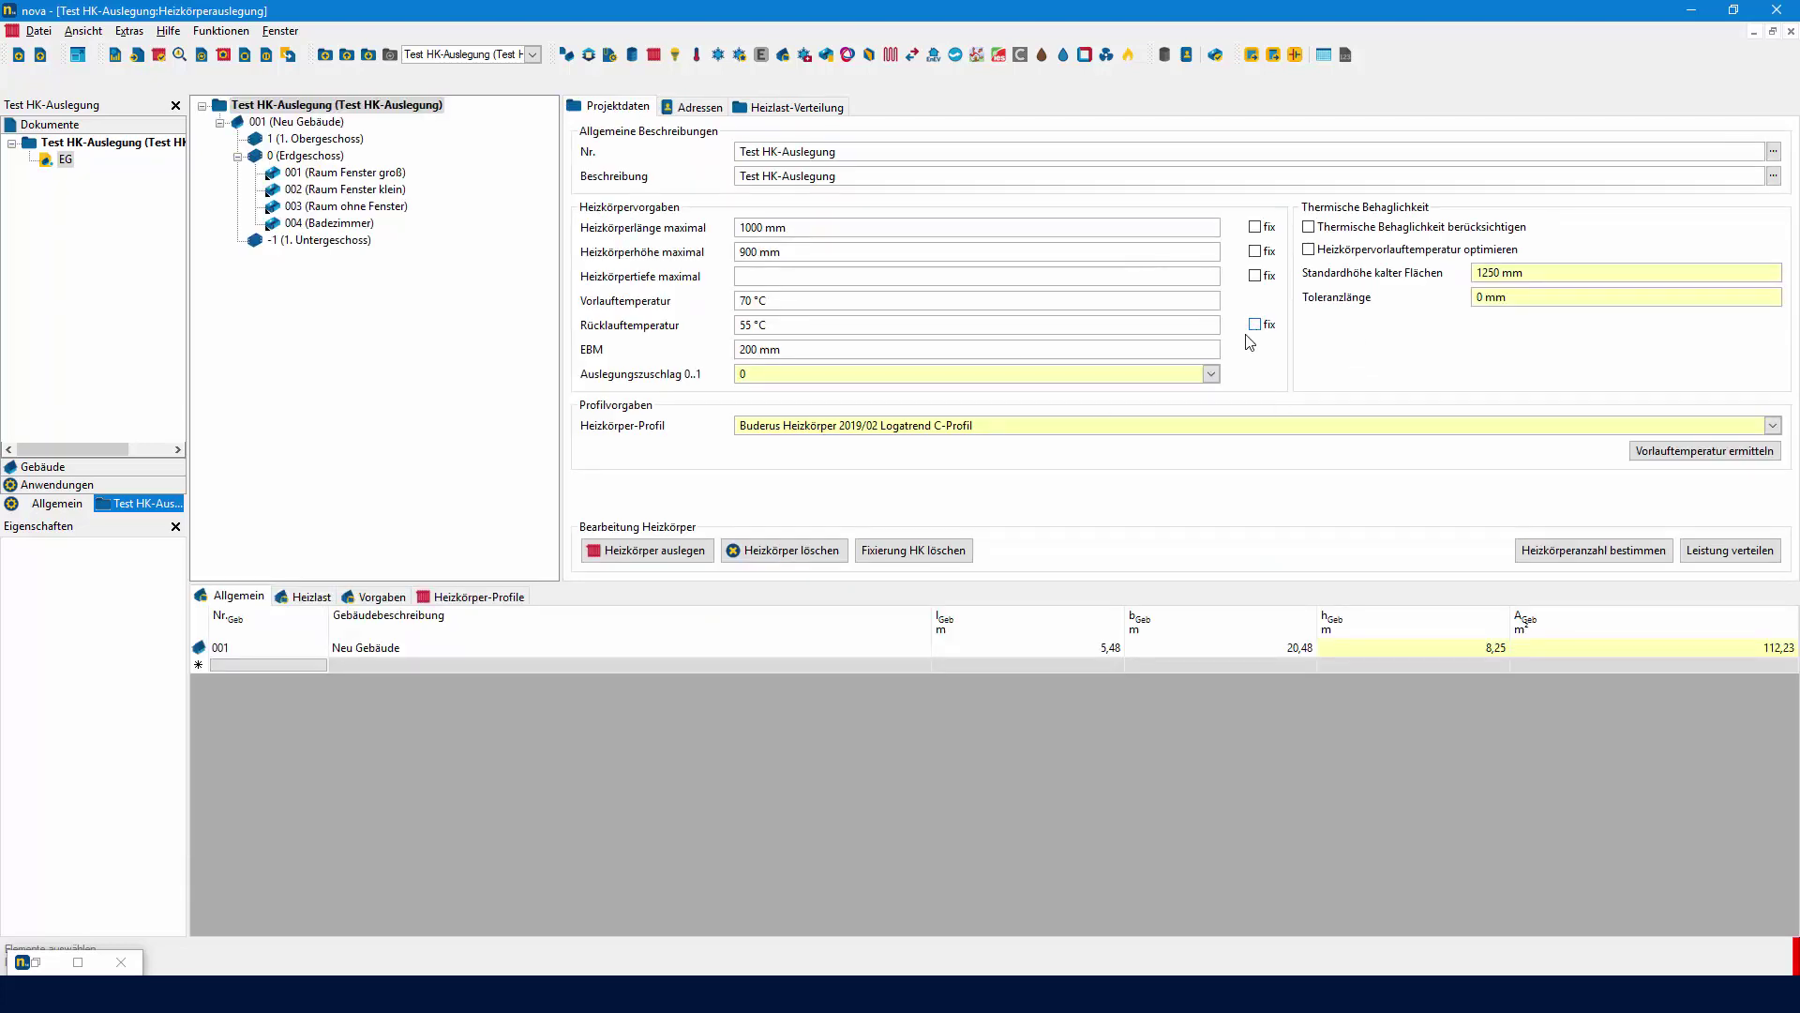
pyautogui.click(332, 174)
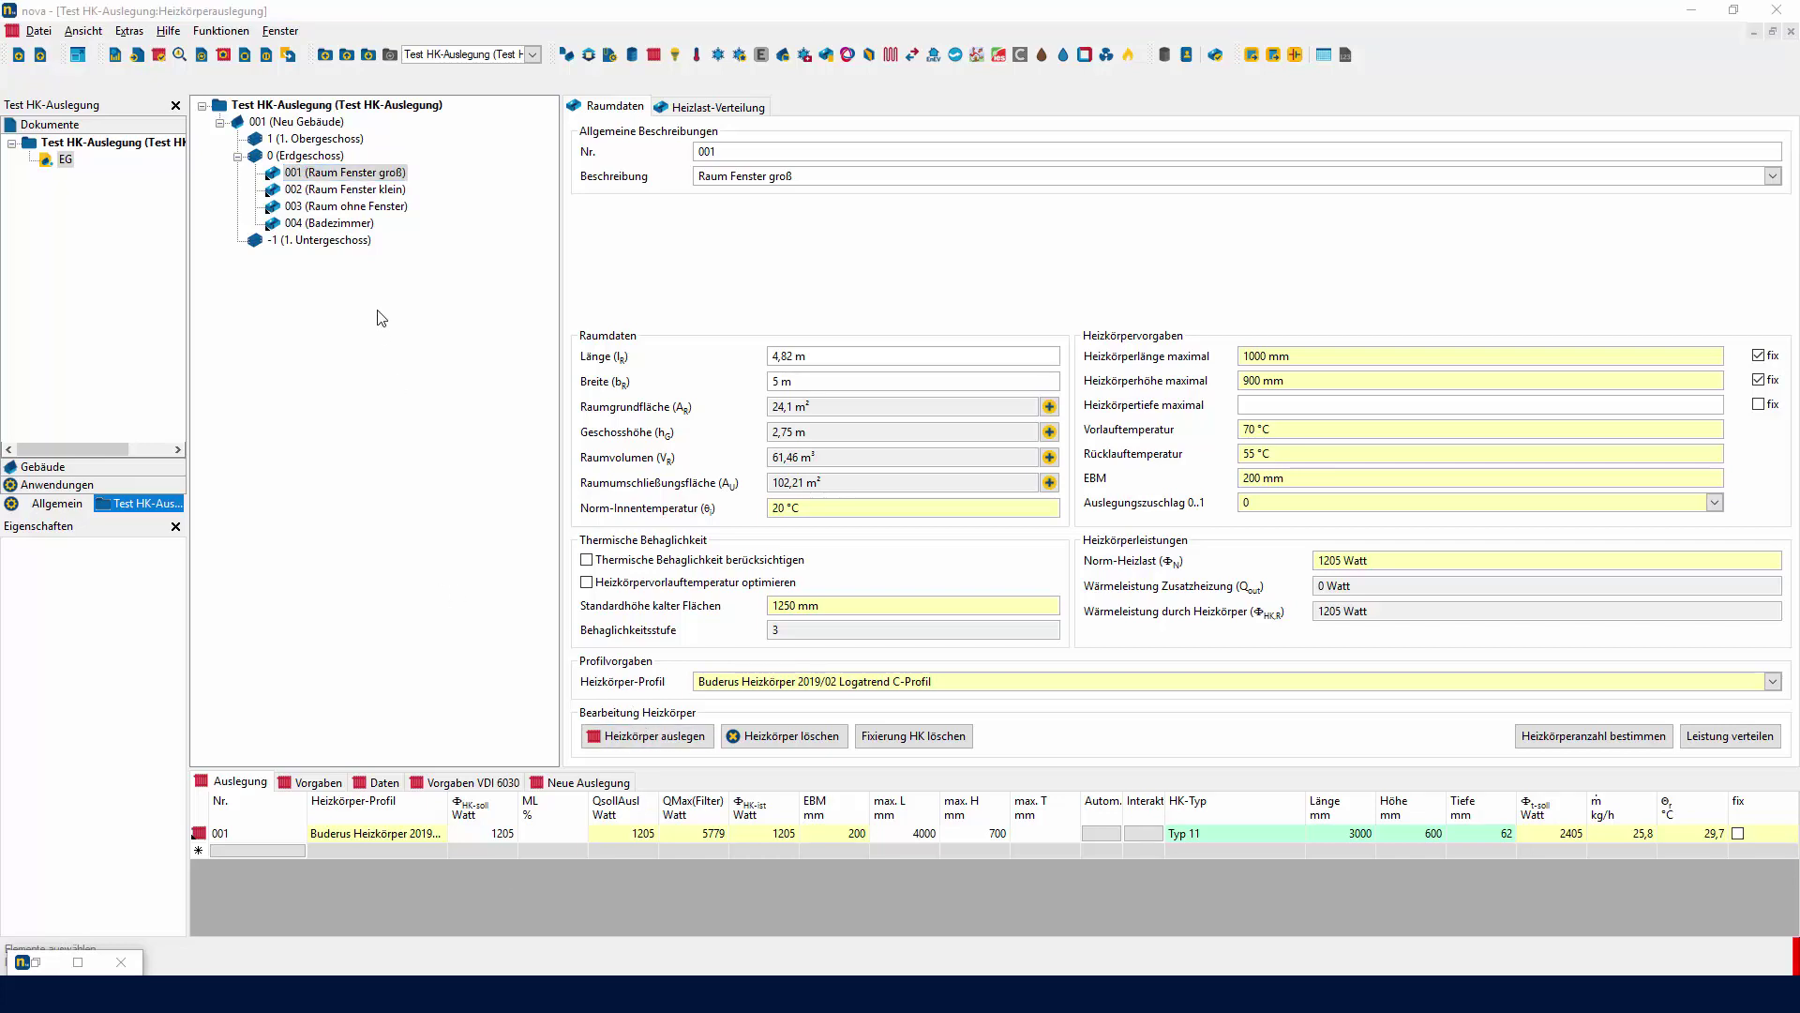
# Size the radiator of ground-floor room 002 (Raum Fenster klein).
pyautogui.click(362, 189)
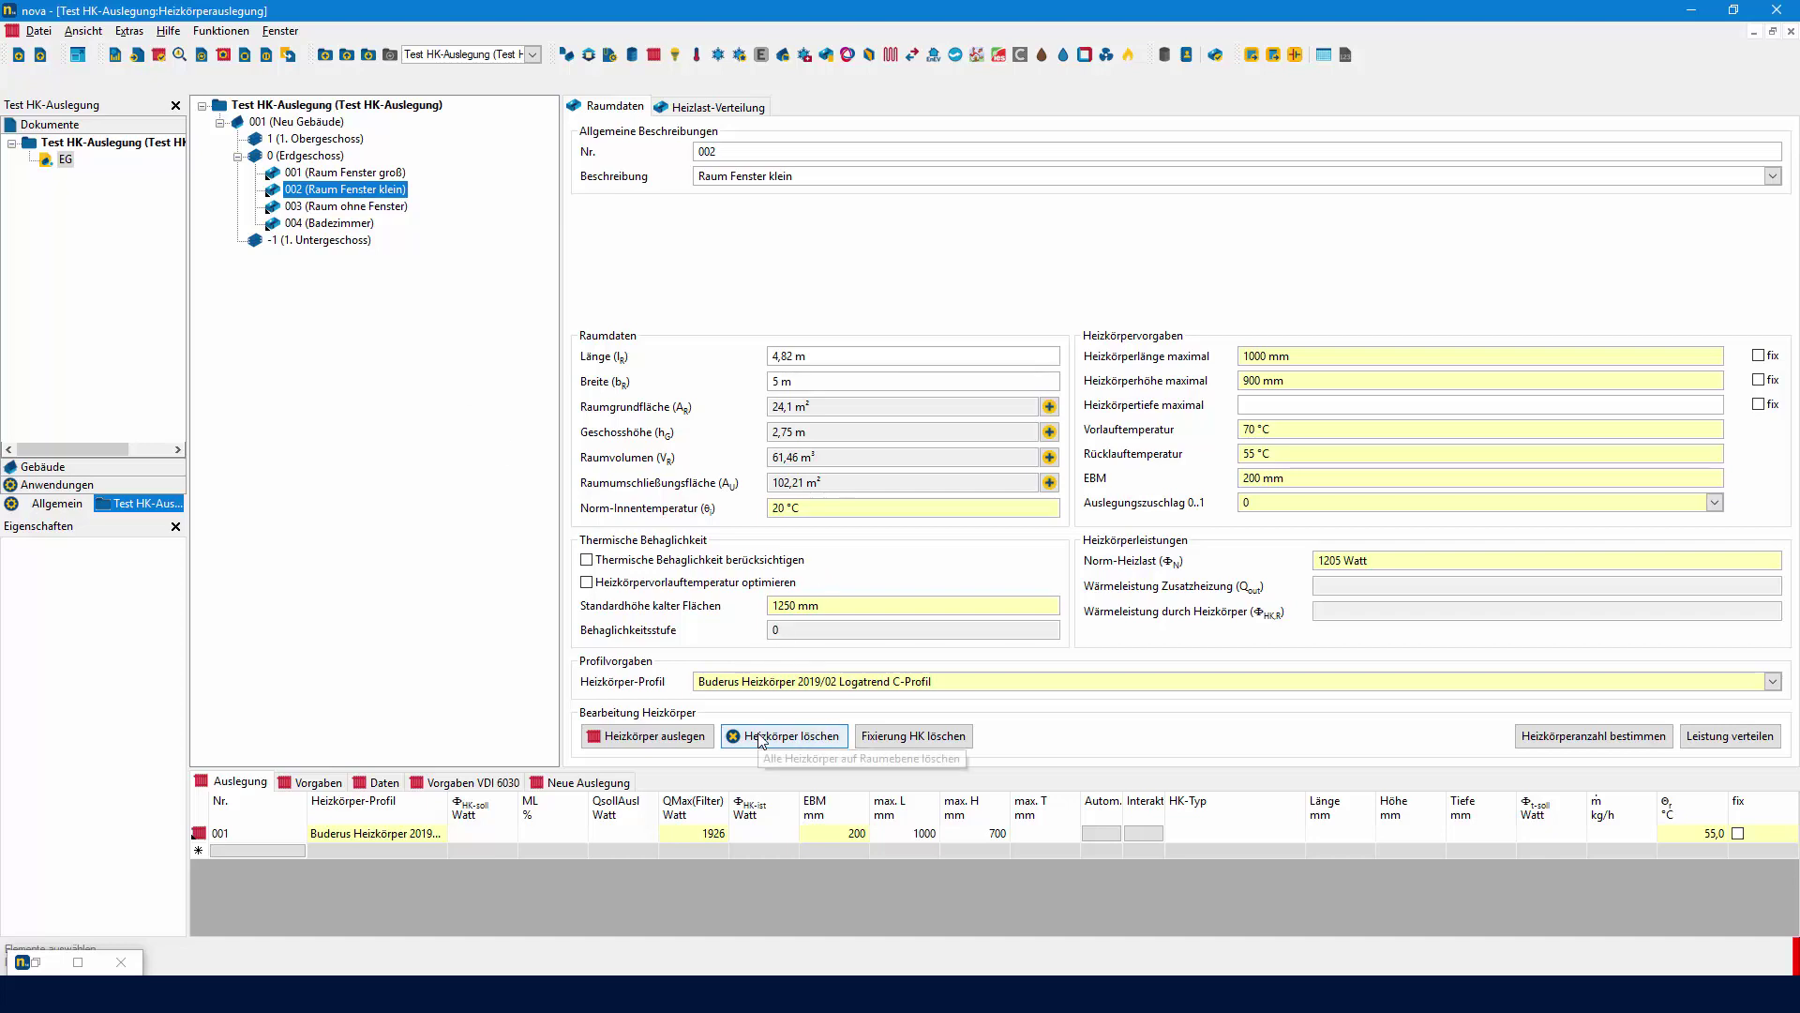
pyautogui.click(706, 737)
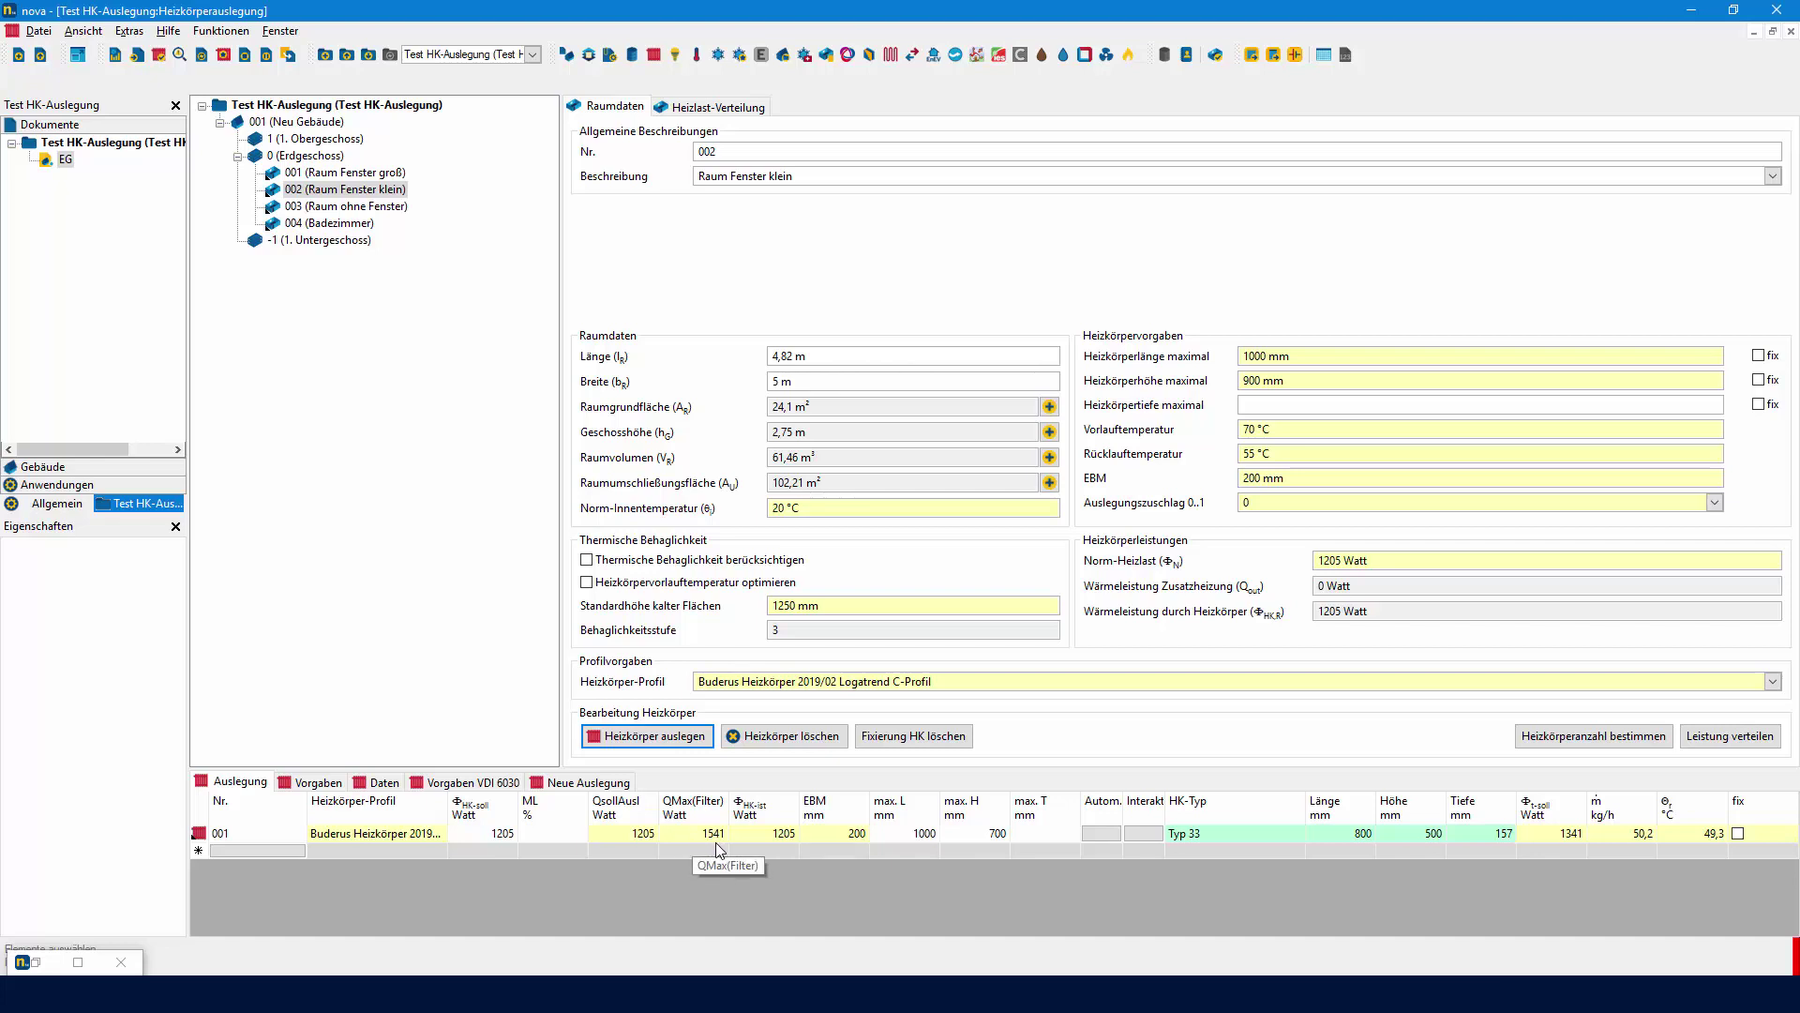
# Try sizing room 002's radiator with a maximum depth of 70 mm, and again with a maximum depth of 200 mm.
pyautogui.click(1075, 834)
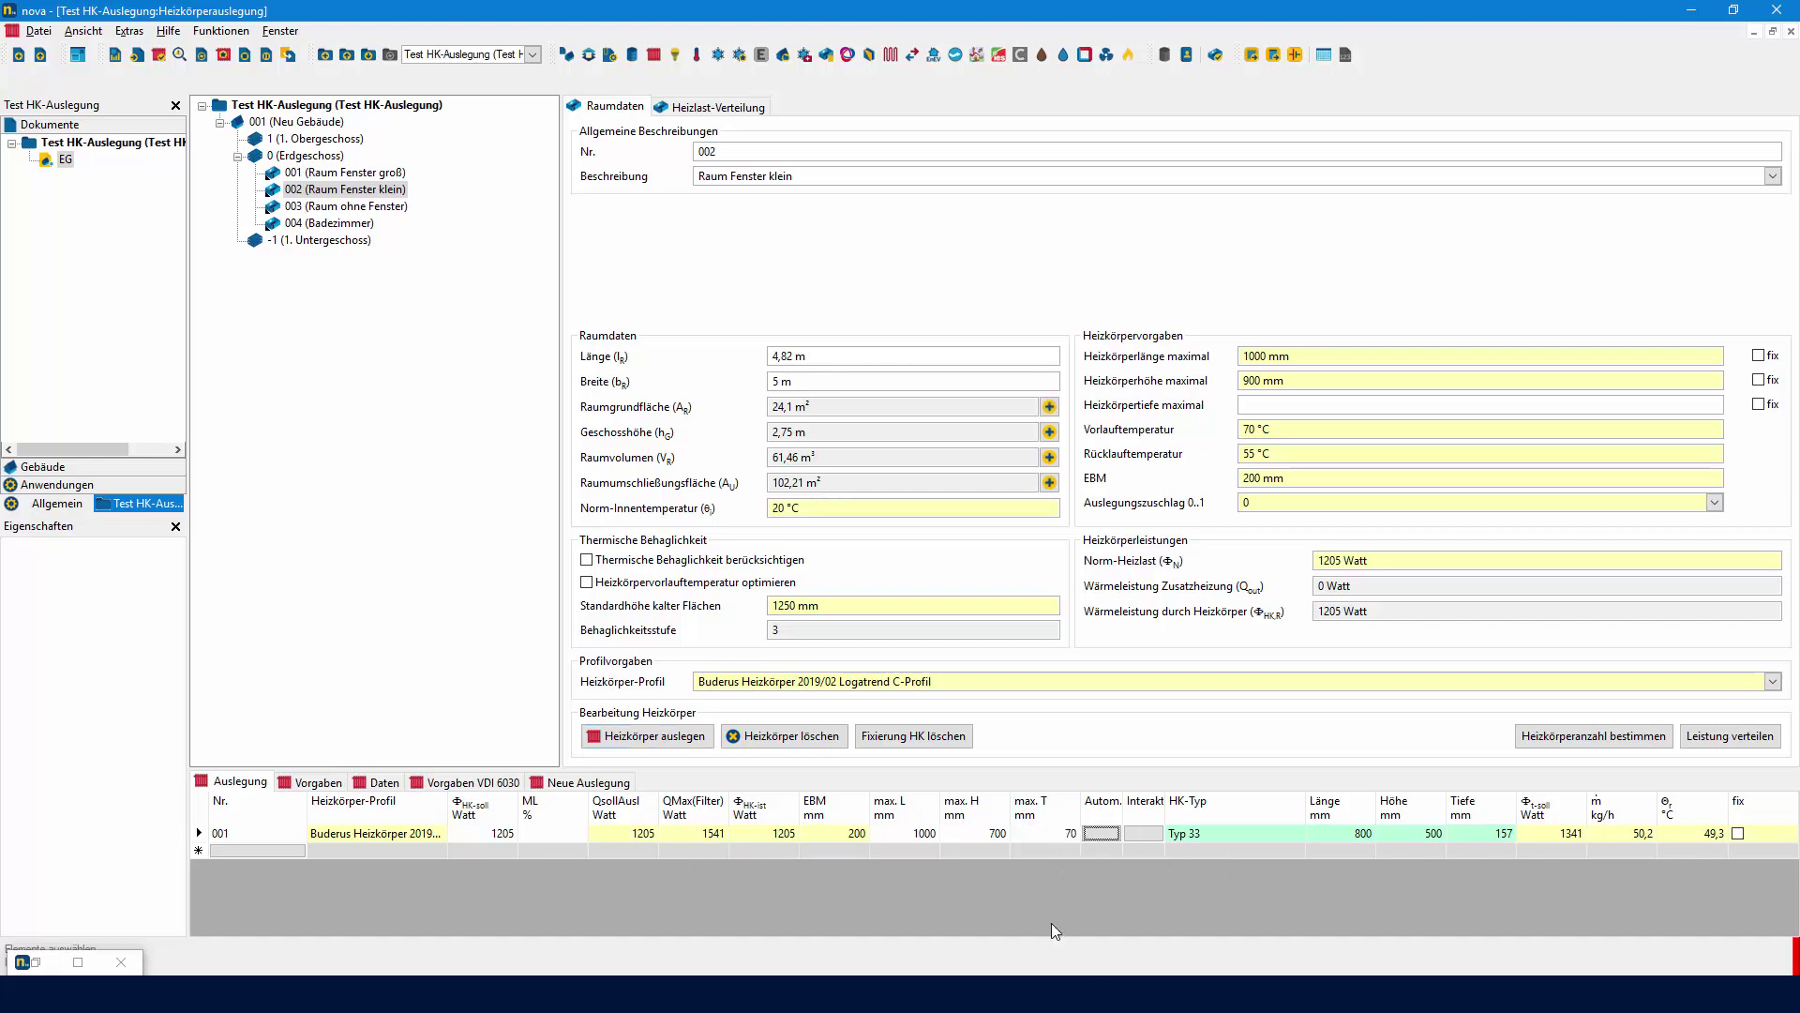
pyautogui.click(687, 743)
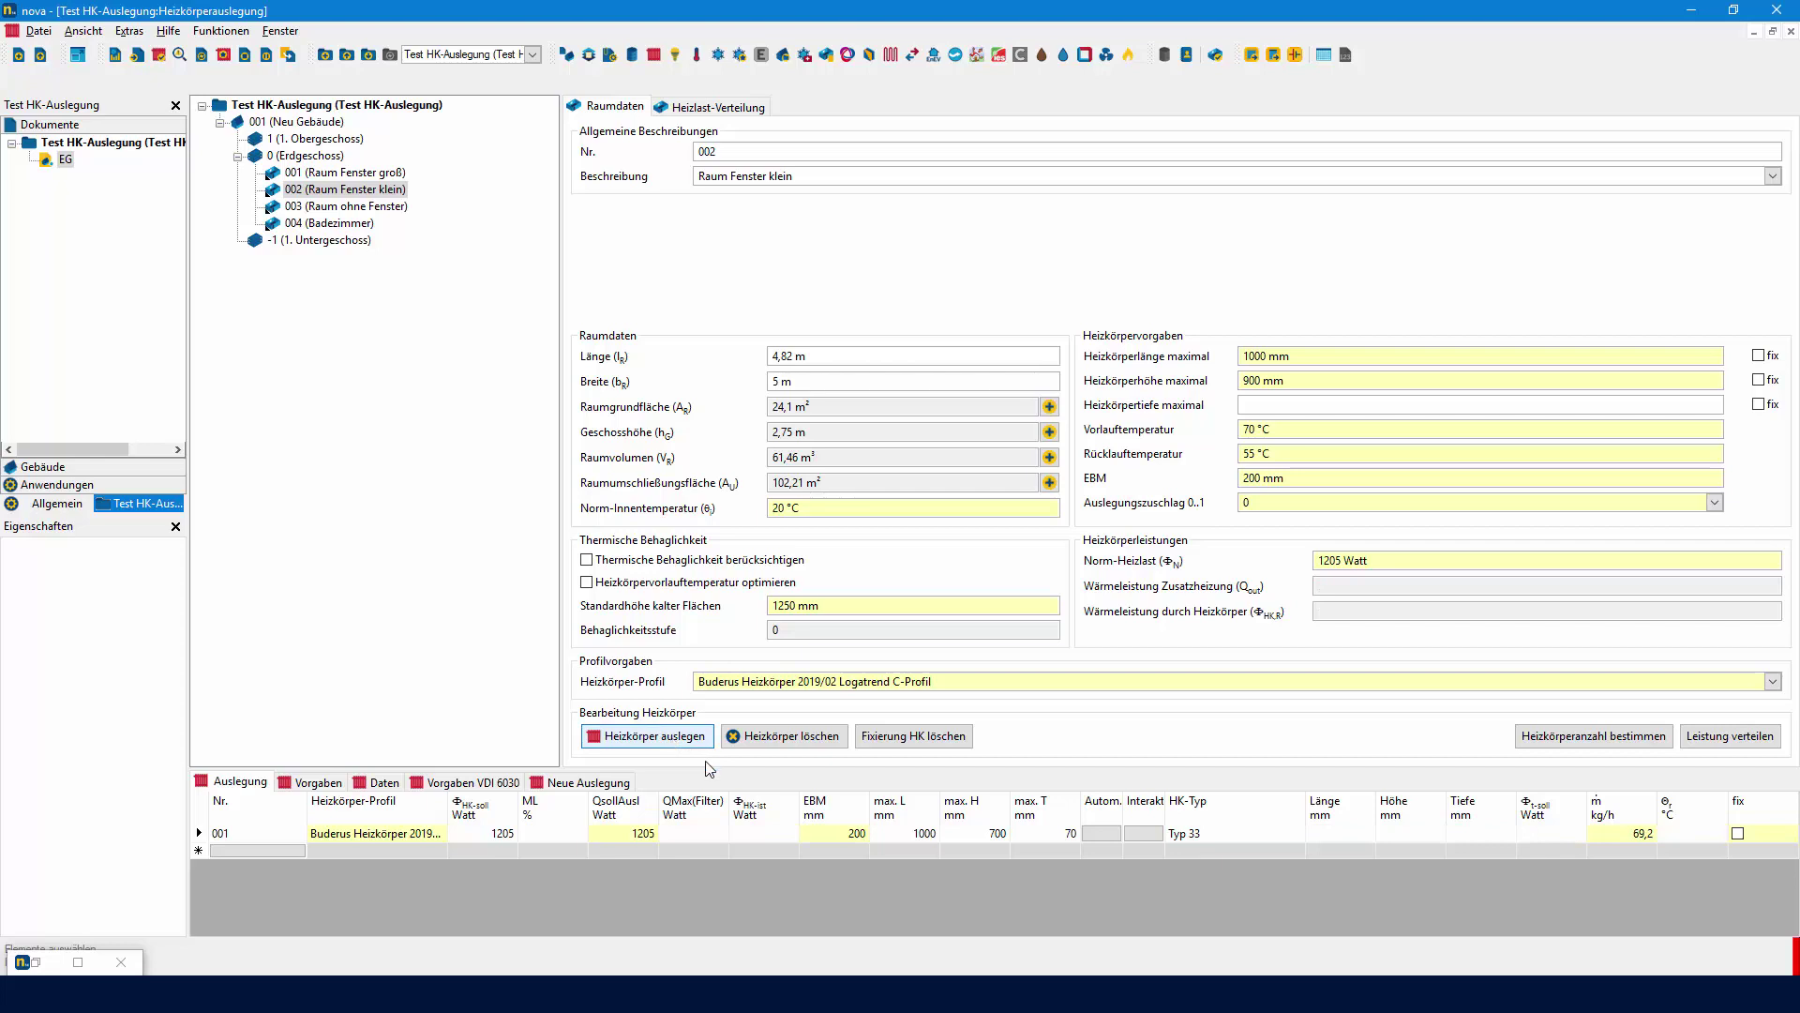
pyautogui.click(1054, 834)
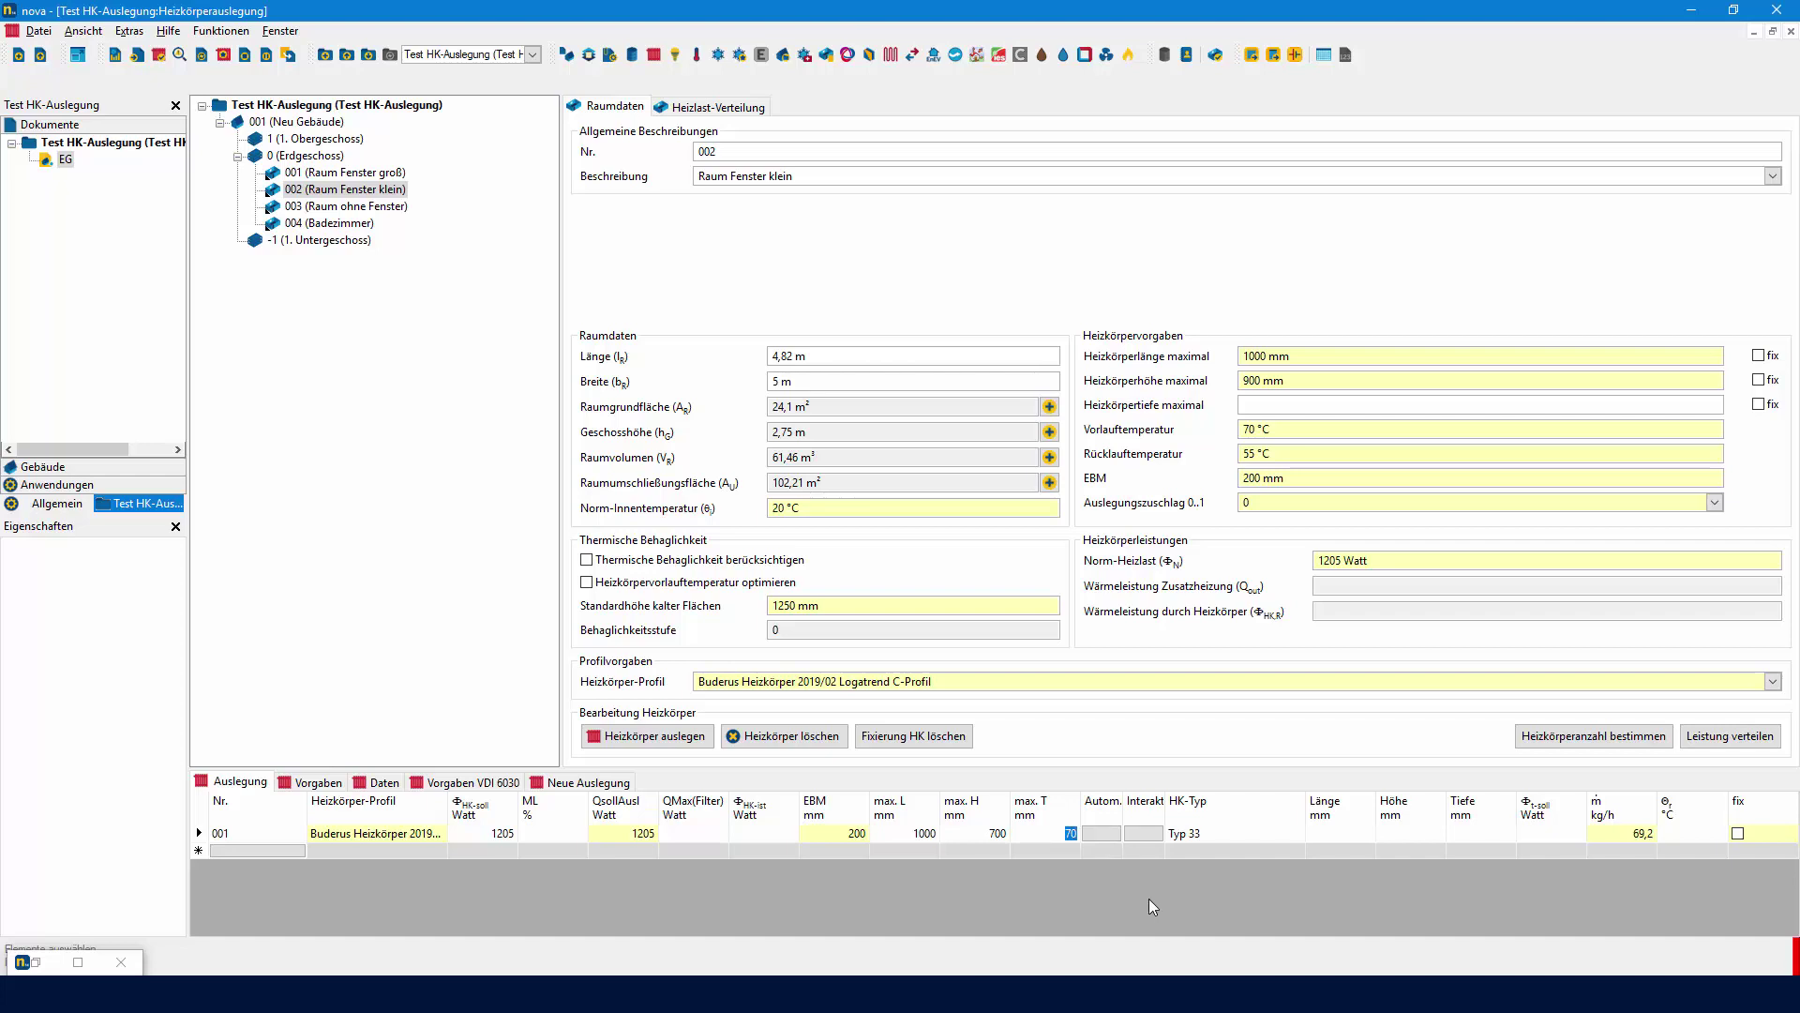
pyautogui.write('200')
pyautogui.press('Tab')
pyautogui.click(675, 738)
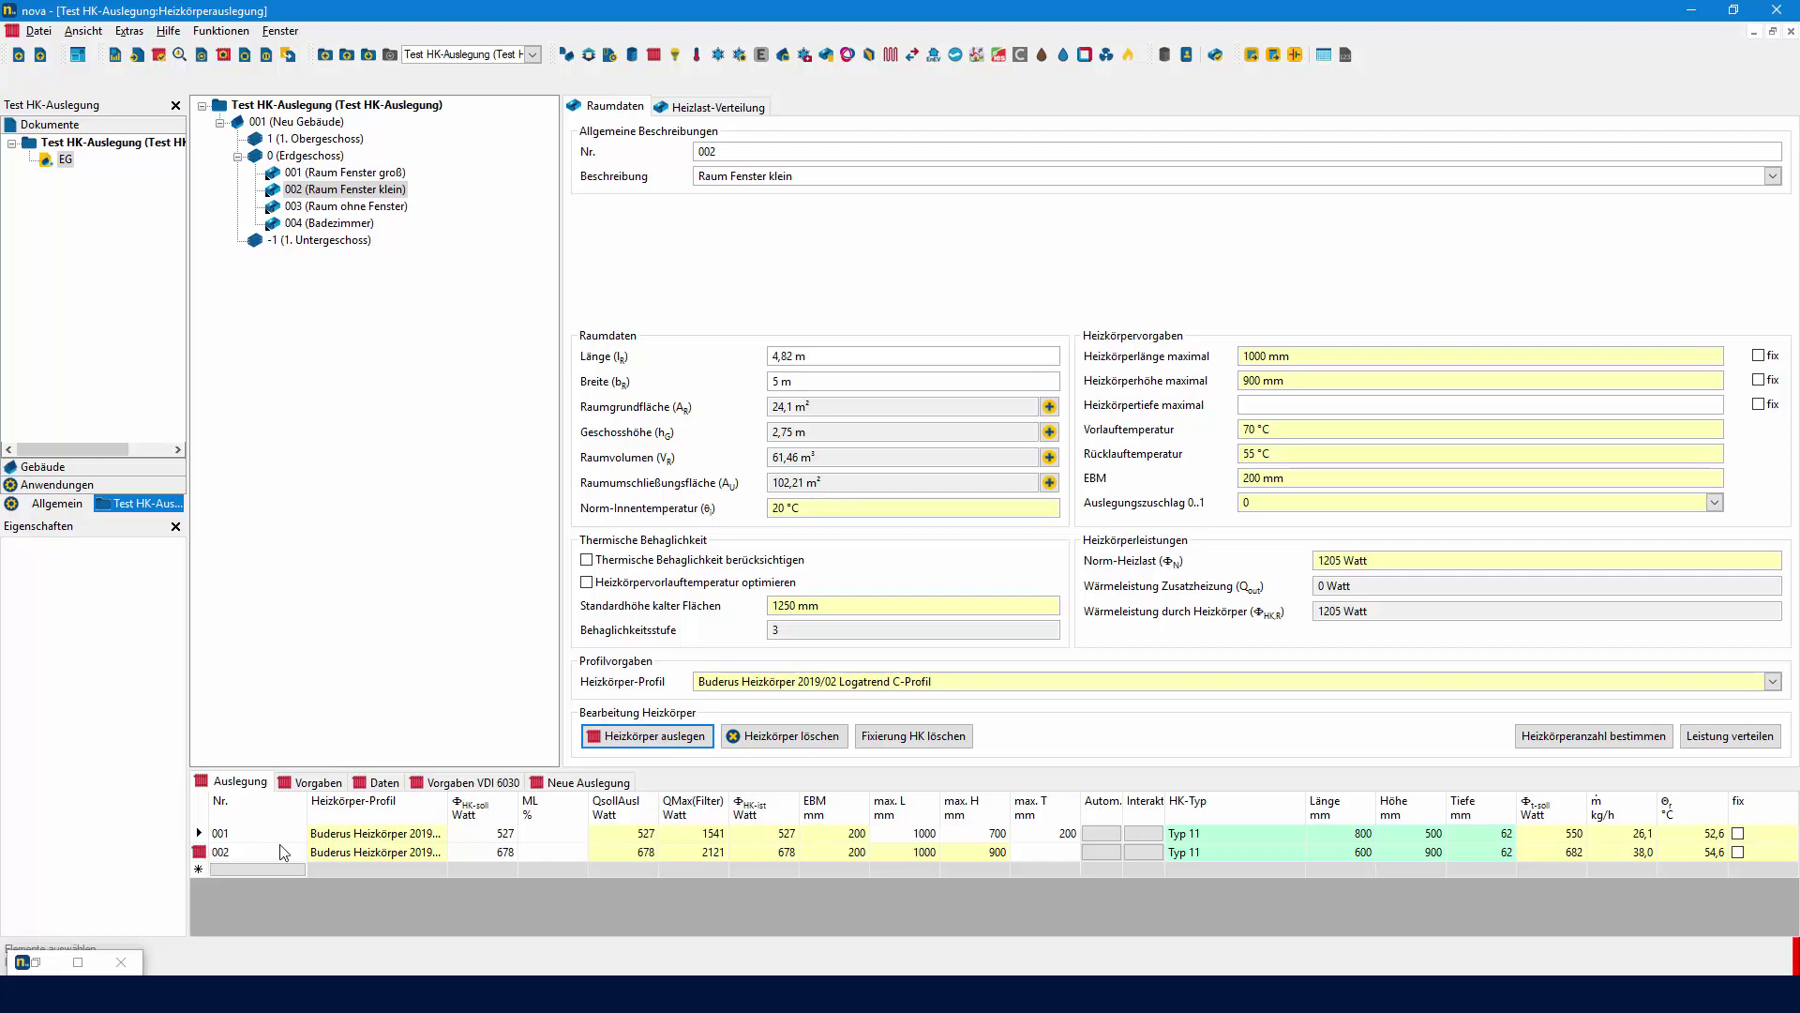
# Clear the maximum depth of radiator 001 in room 002 and size both of the room's radiators again.
pyautogui.click(1055, 833)
pyautogui.press('BackSpace')
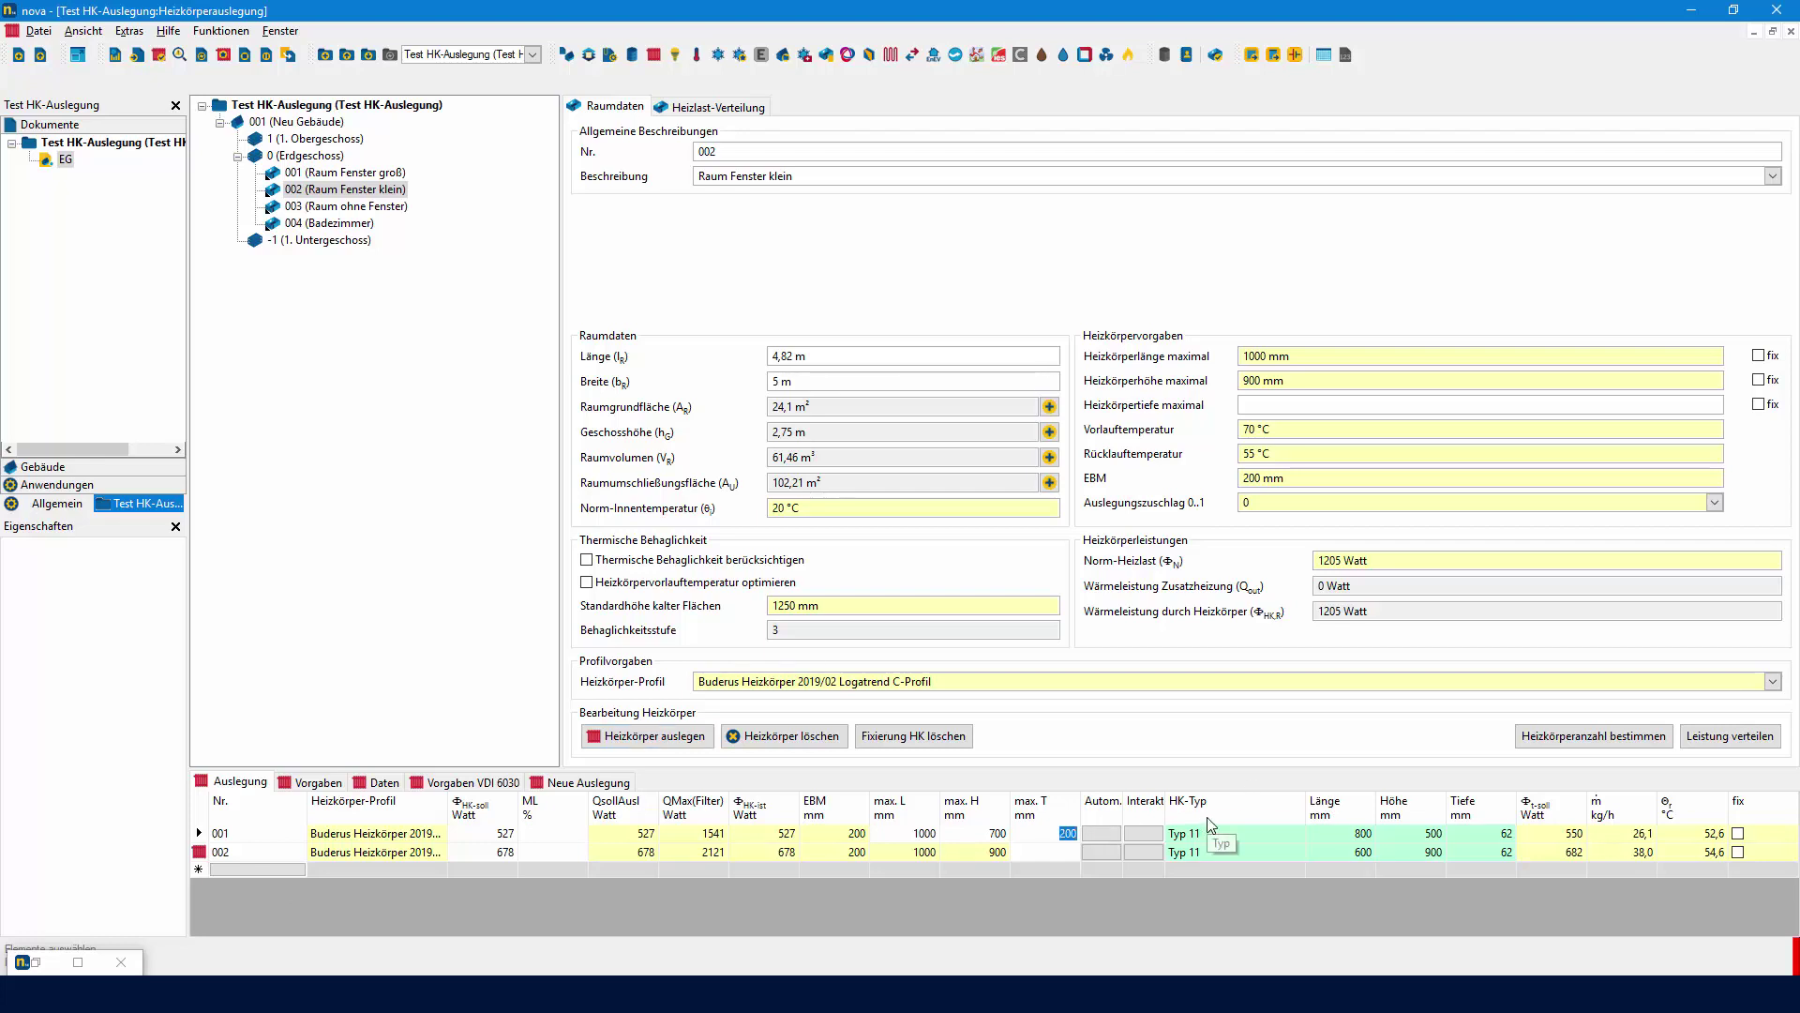
pyautogui.click(665, 740)
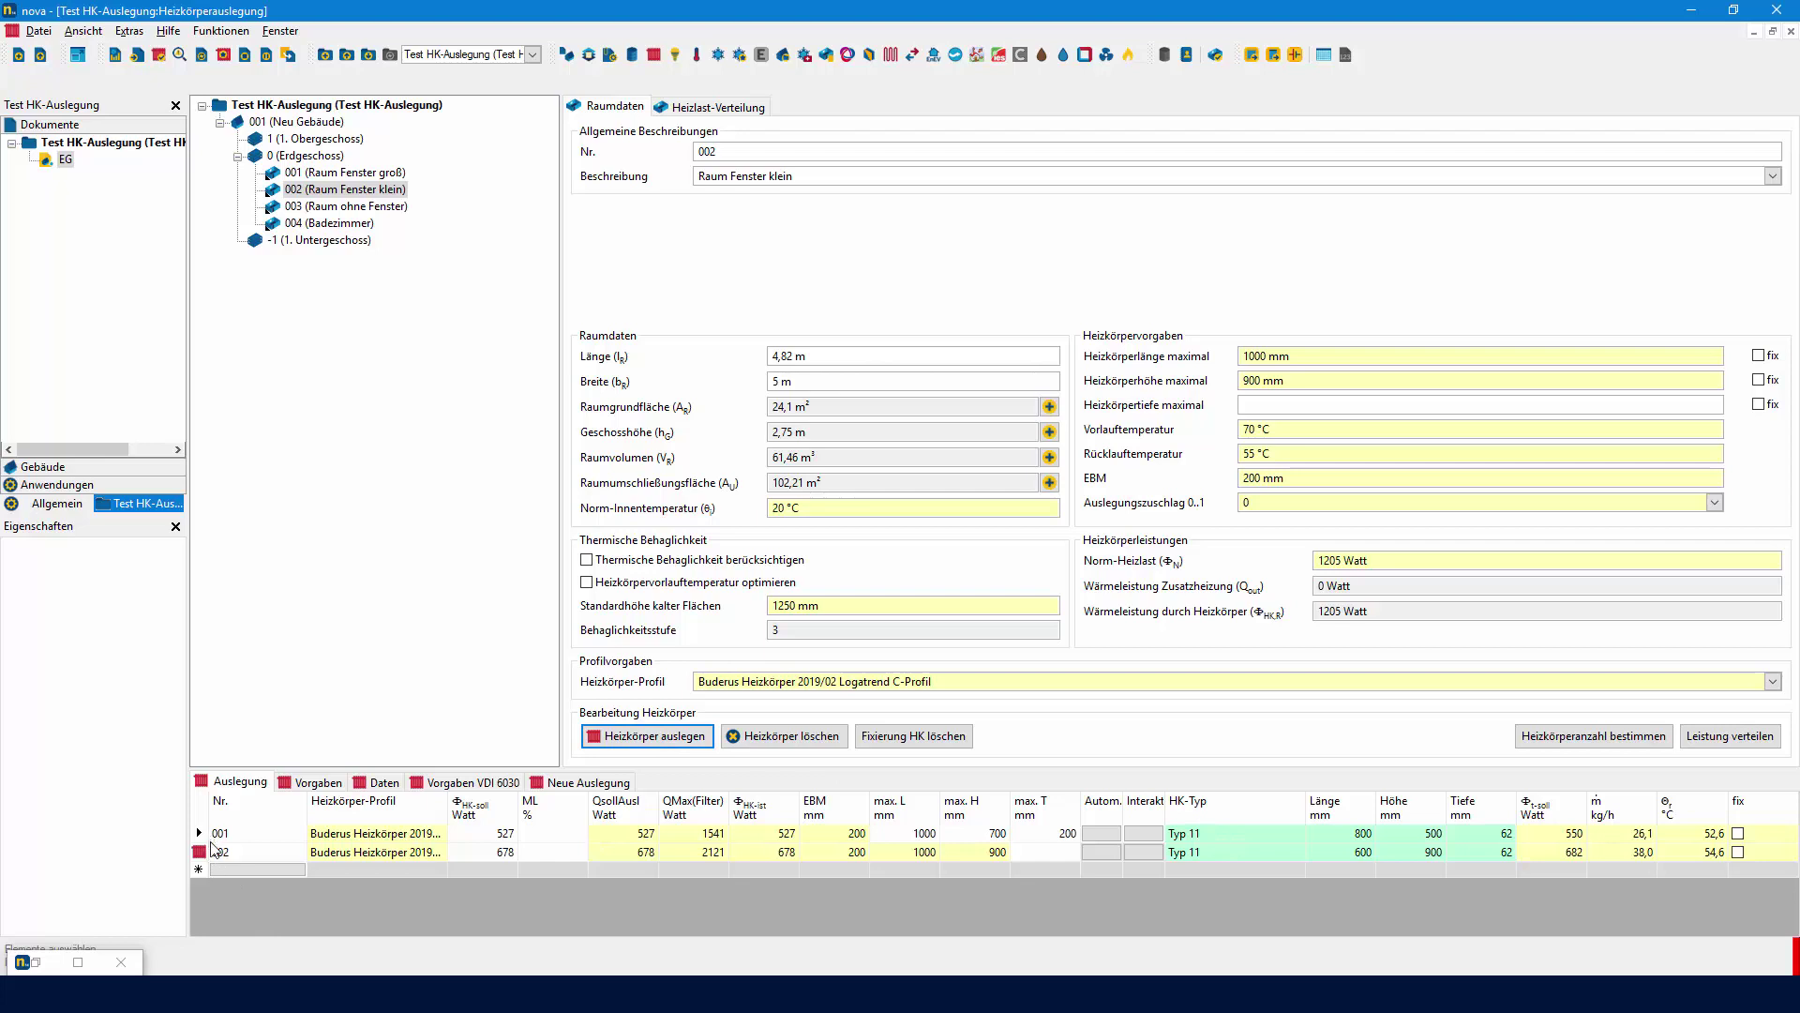
pyautogui.click(223, 844)
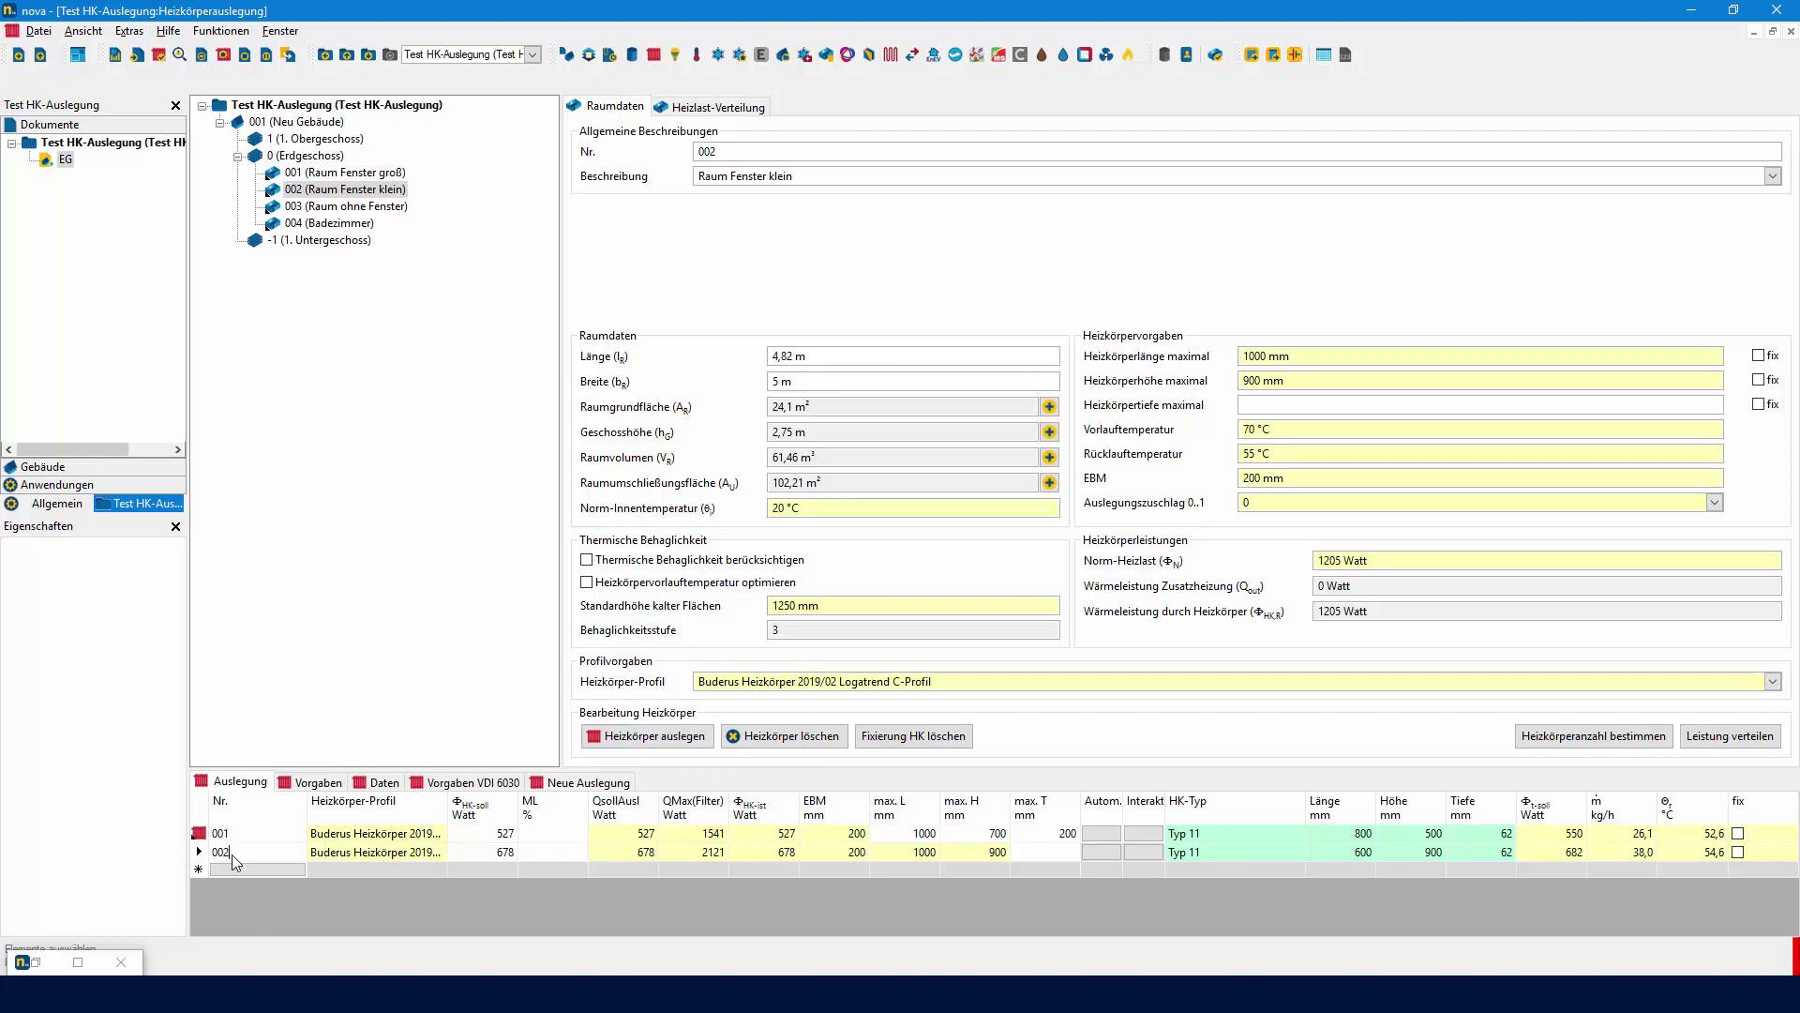
pyautogui.click(1067, 833)
pyautogui.press('Delete')
pyautogui.press('Tab')
pyautogui.click(647, 742)
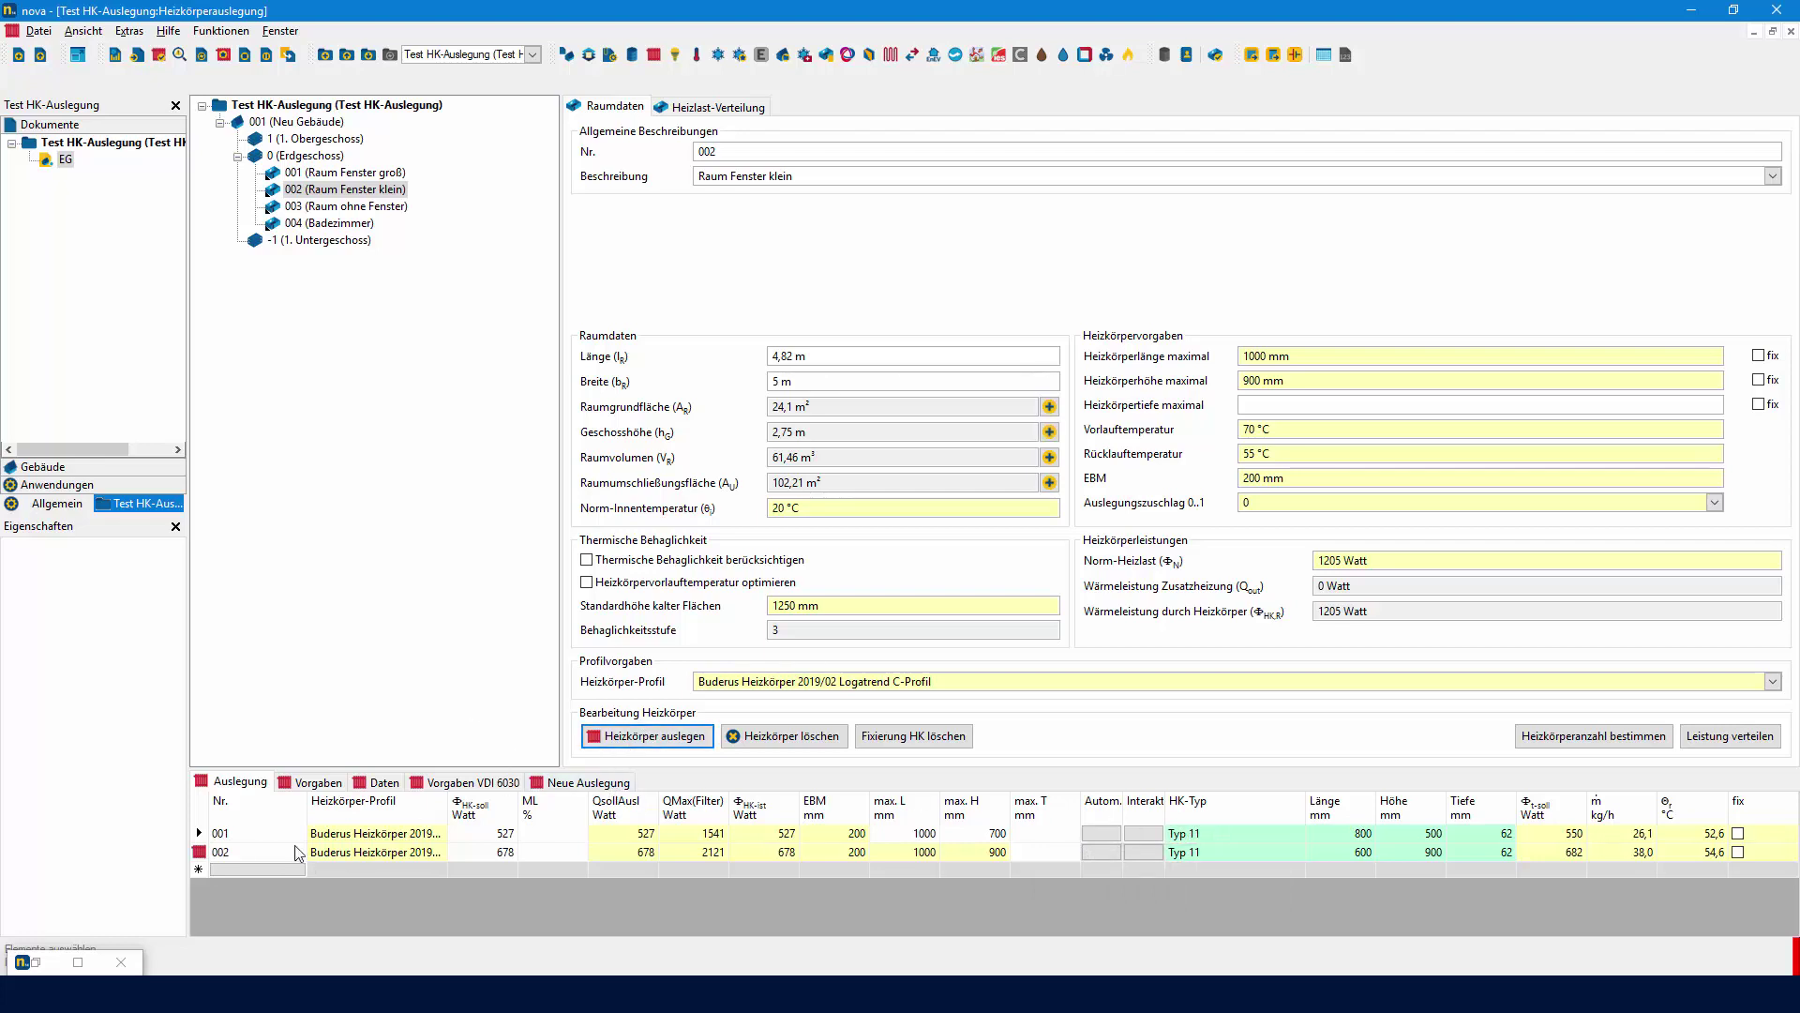
# Delete the second radiator from room 002 and rerun the sizing for the remaining one.
pyautogui.click(196, 856)
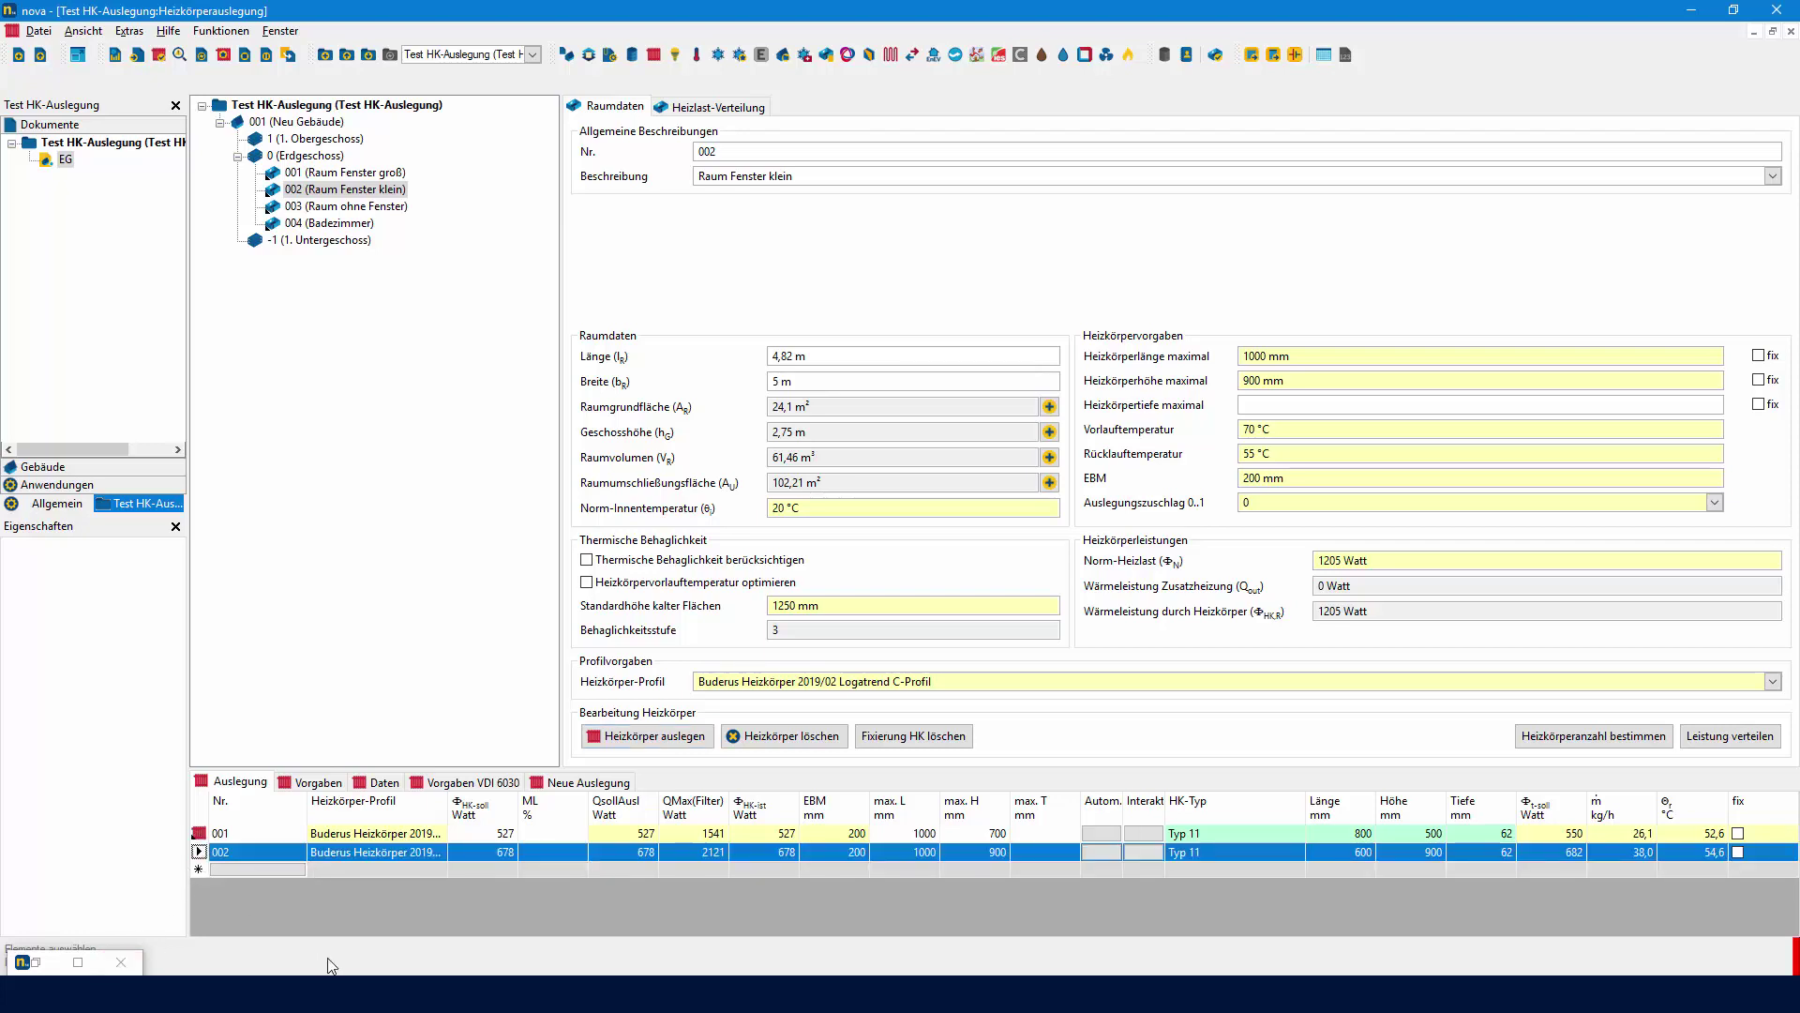
pyautogui.press('Delete')
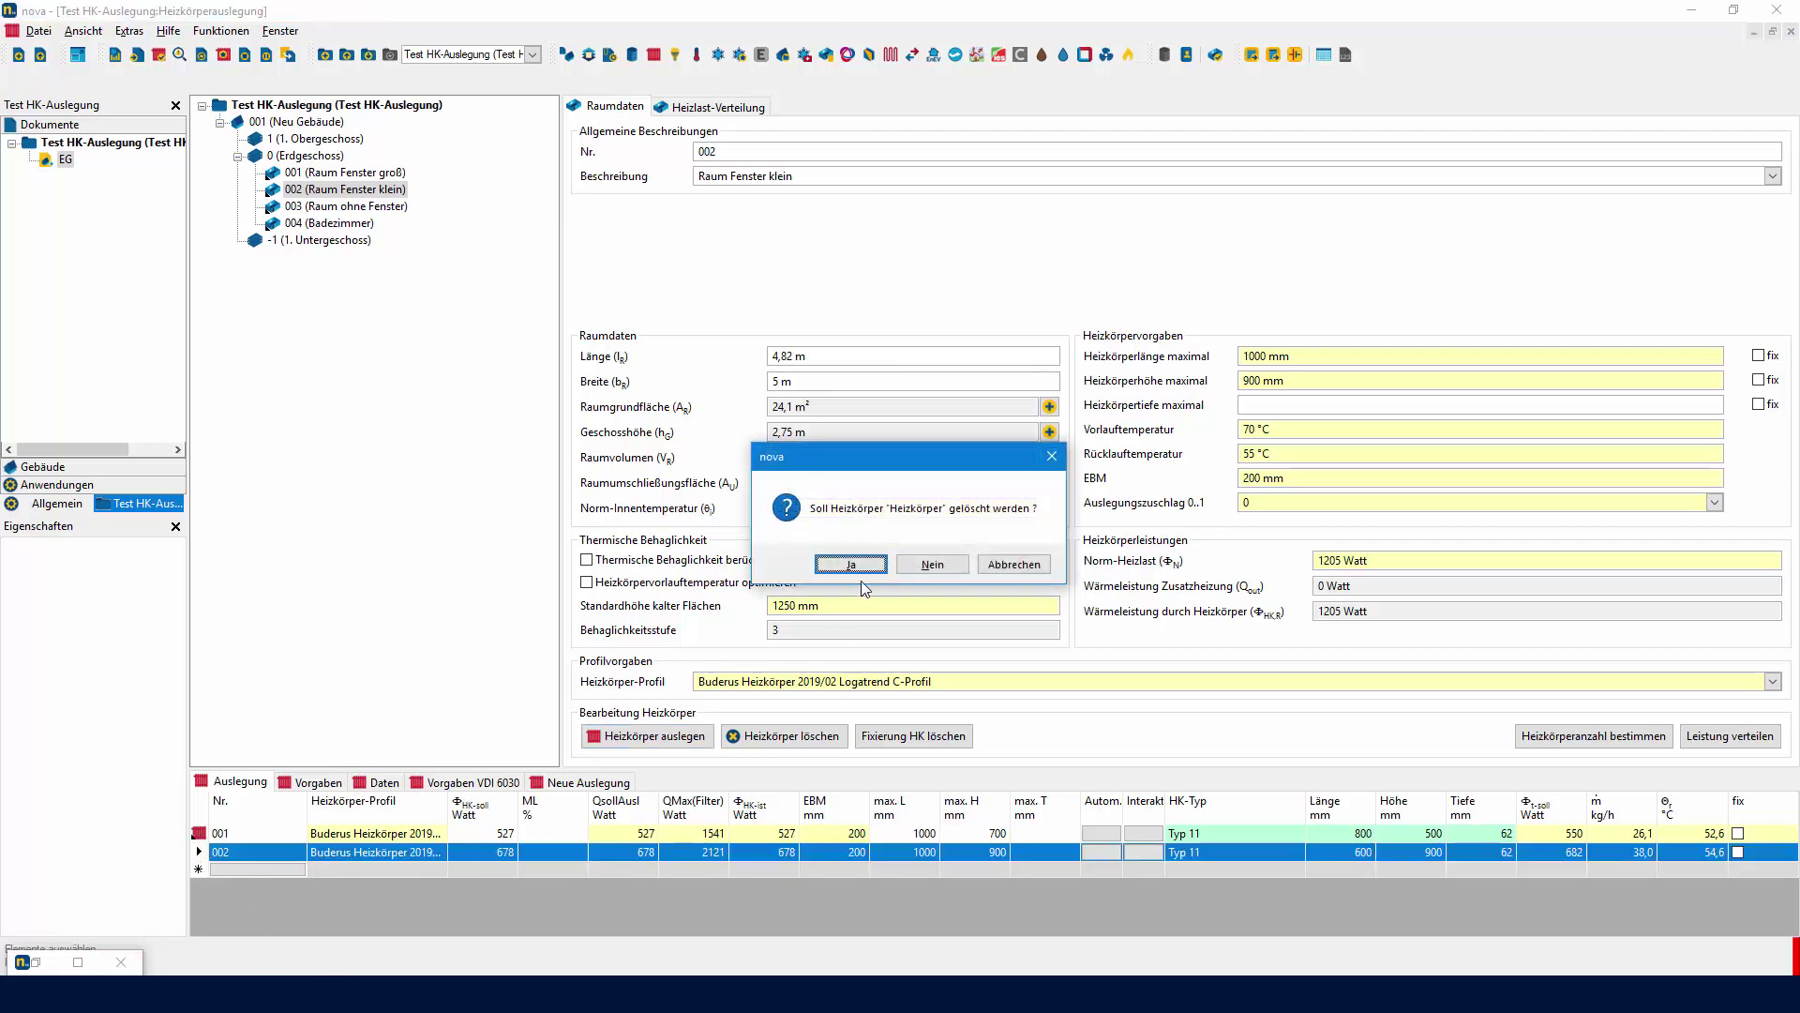
pyautogui.click(851, 564)
pyautogui.click(672, 736)
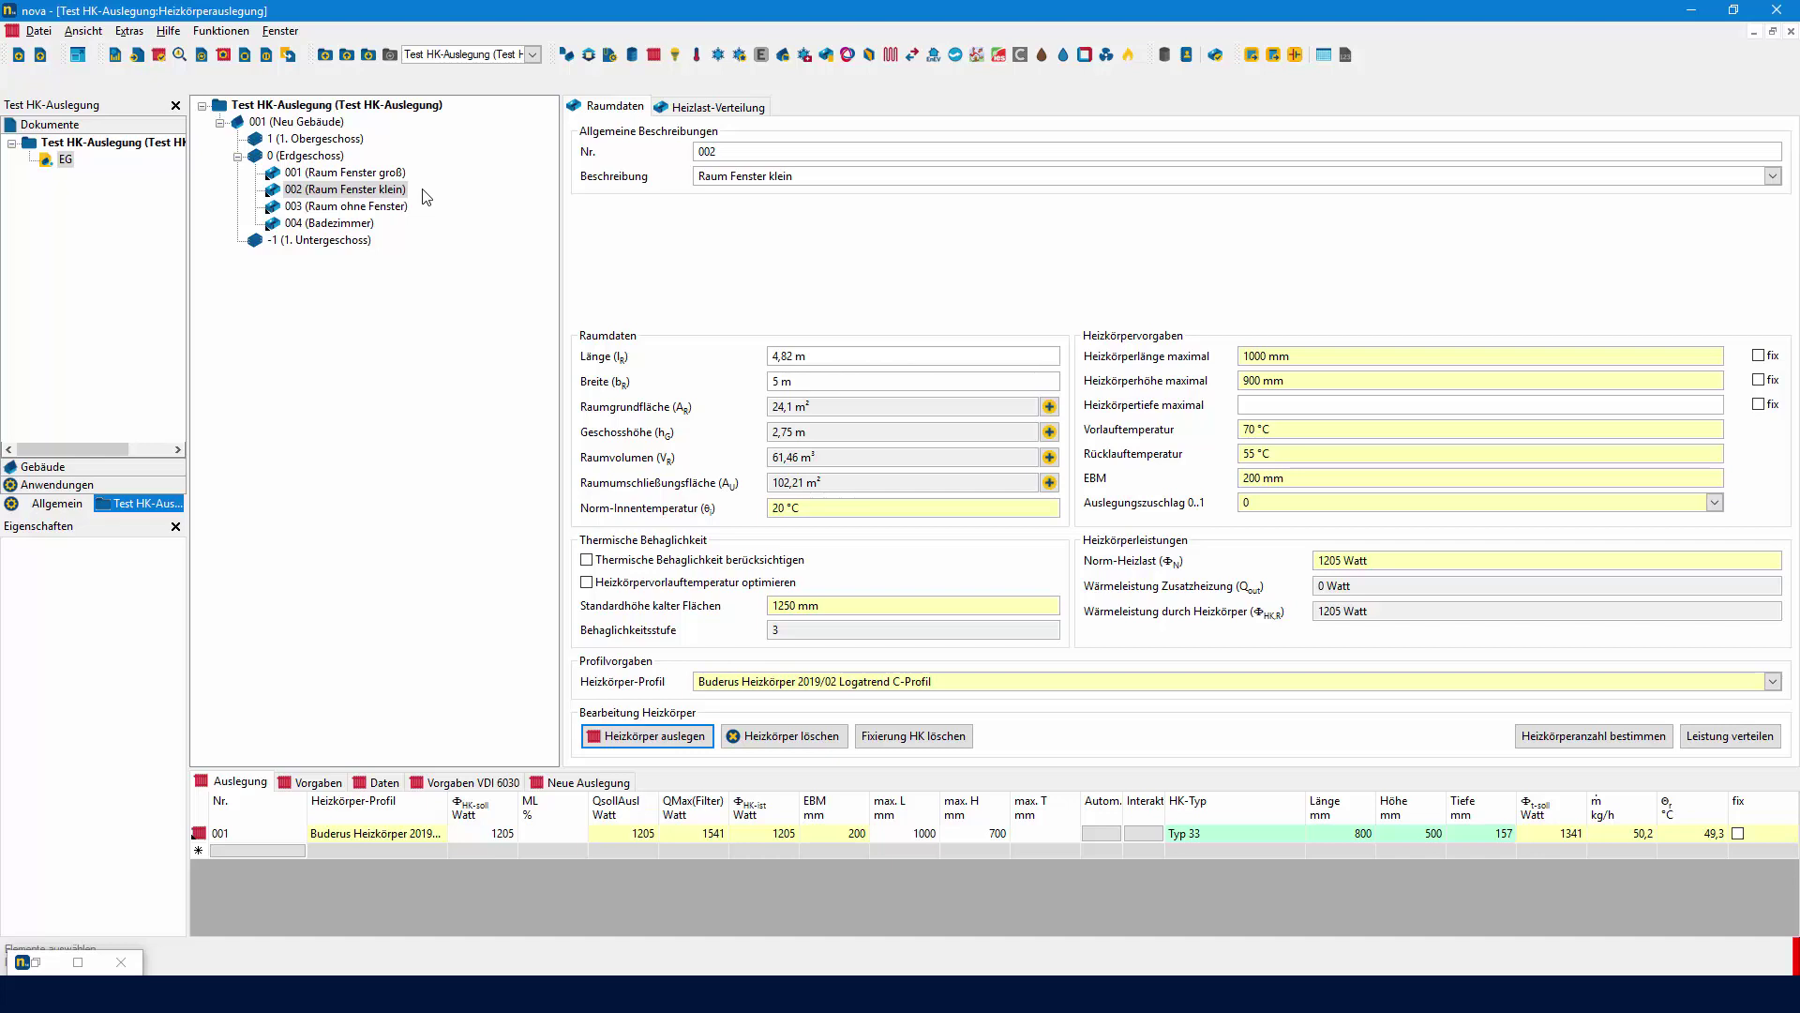
# Size the radiator of room 003 (Raum ohne Fenster).
pyautogui.click(394, 215)
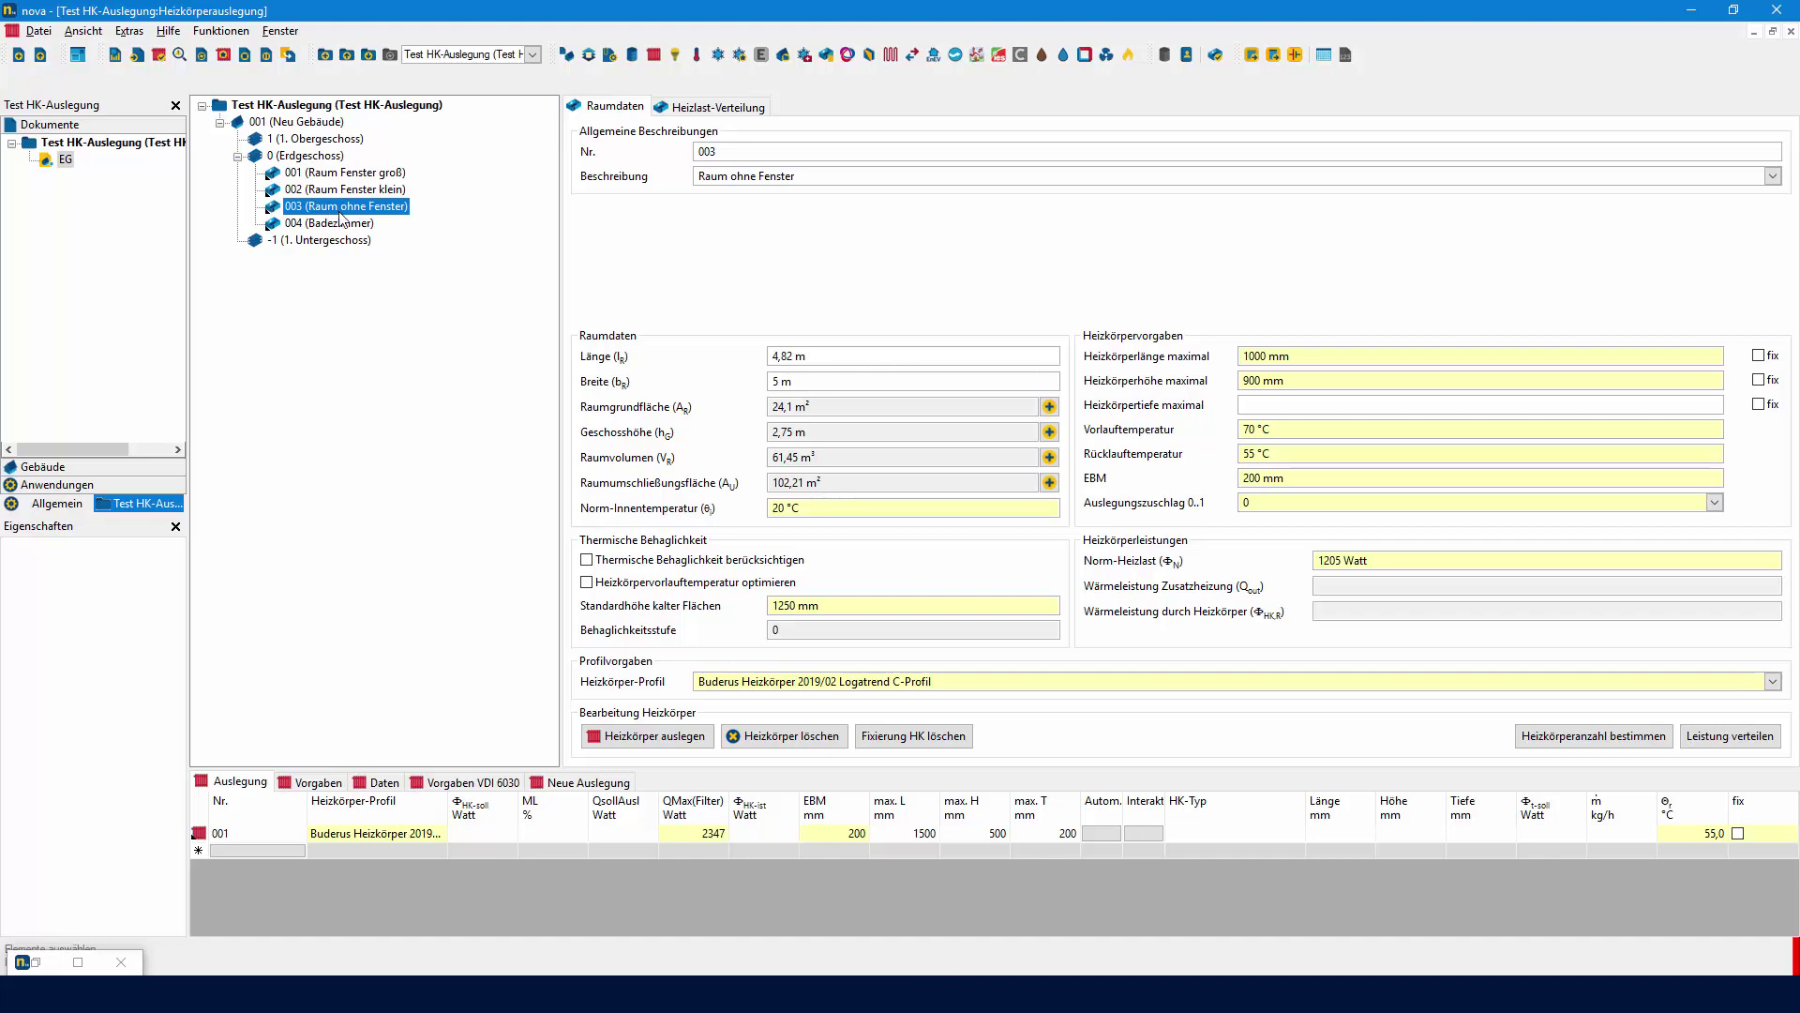
pyautogui.click(642, 737)
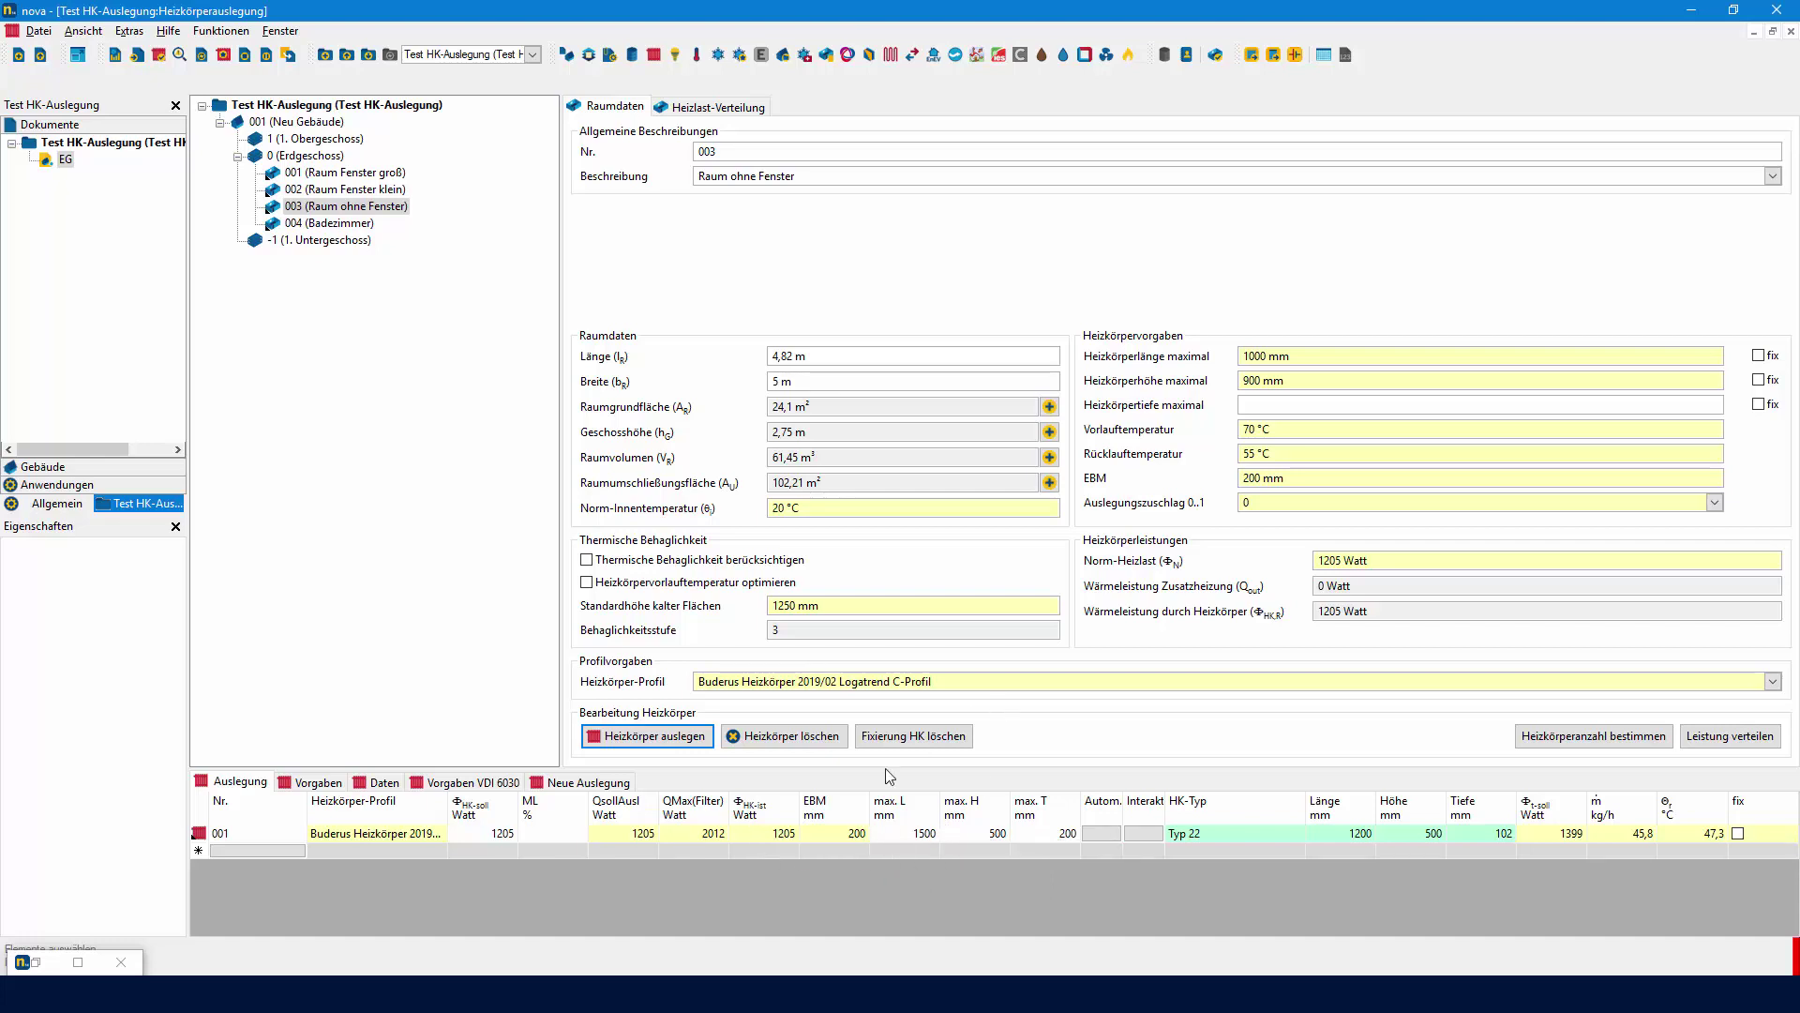
# Delete room 003's radiator, try a replacement sized from the room's radiator specifications, and delete that one too.
pyautogui.doubleClick(1268, 358)
pyautogui.tripleClick(1268, 358)
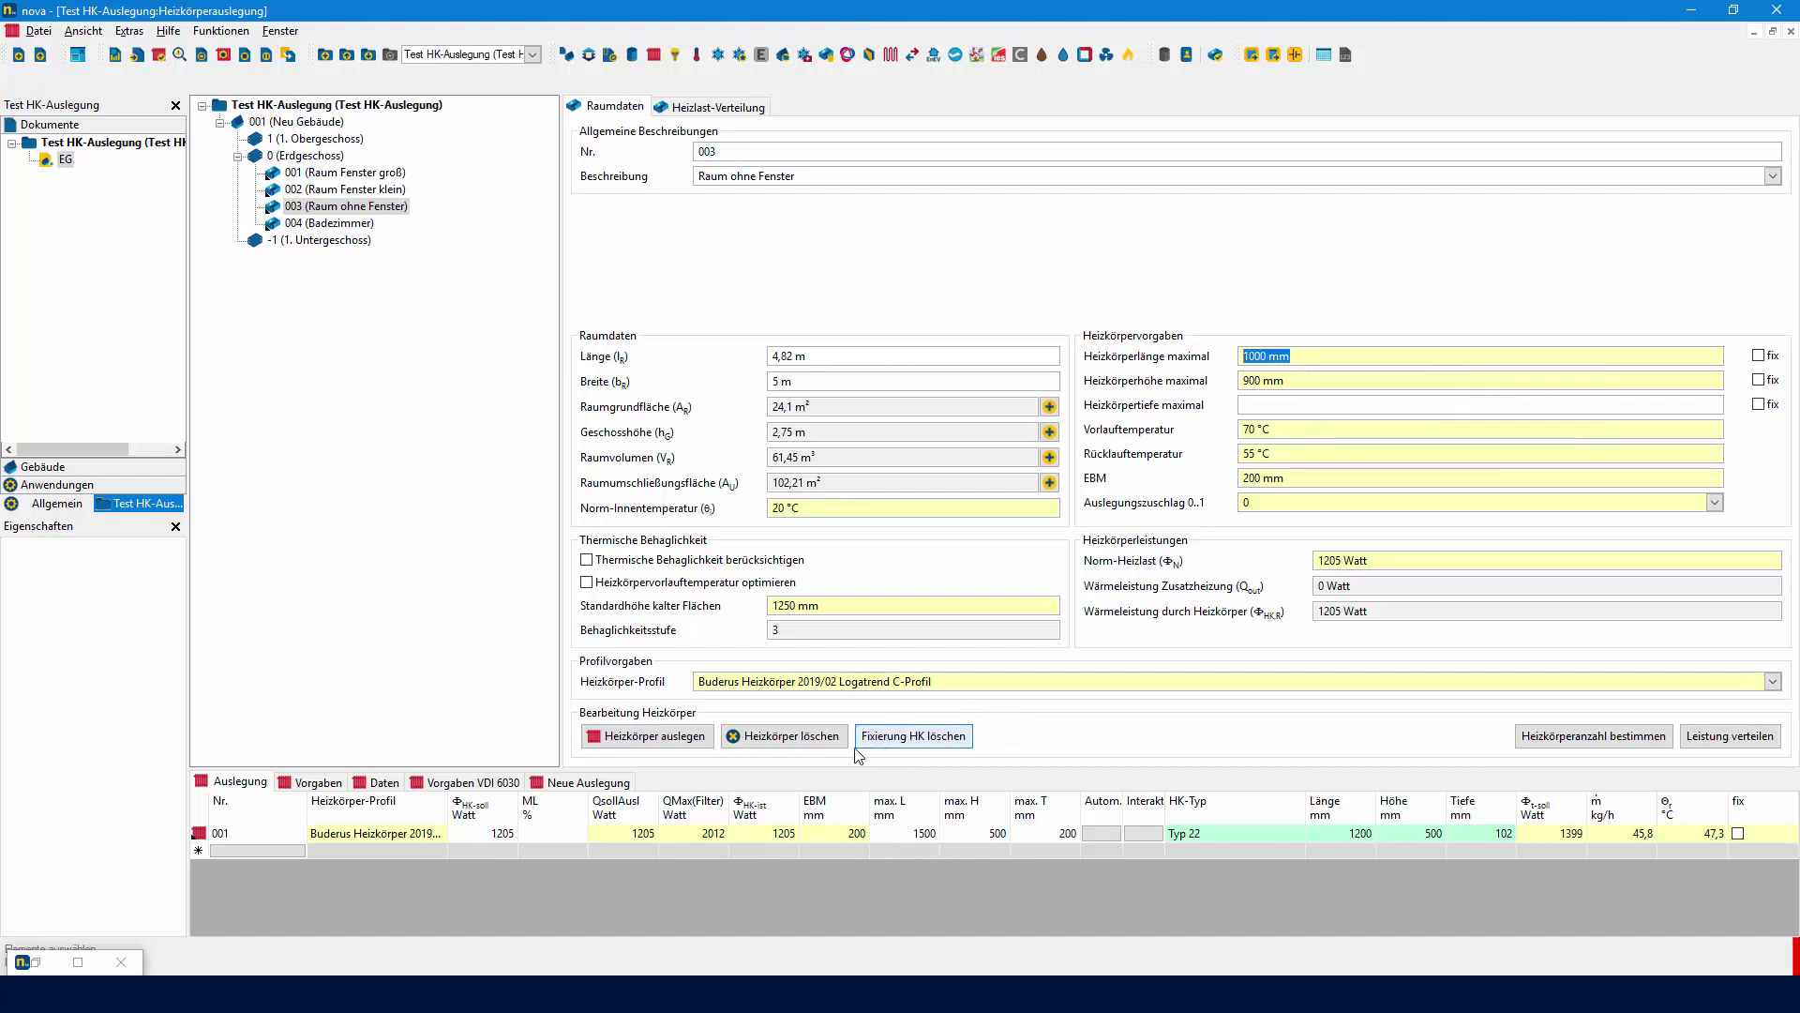
pyautogui.click(808, 738)
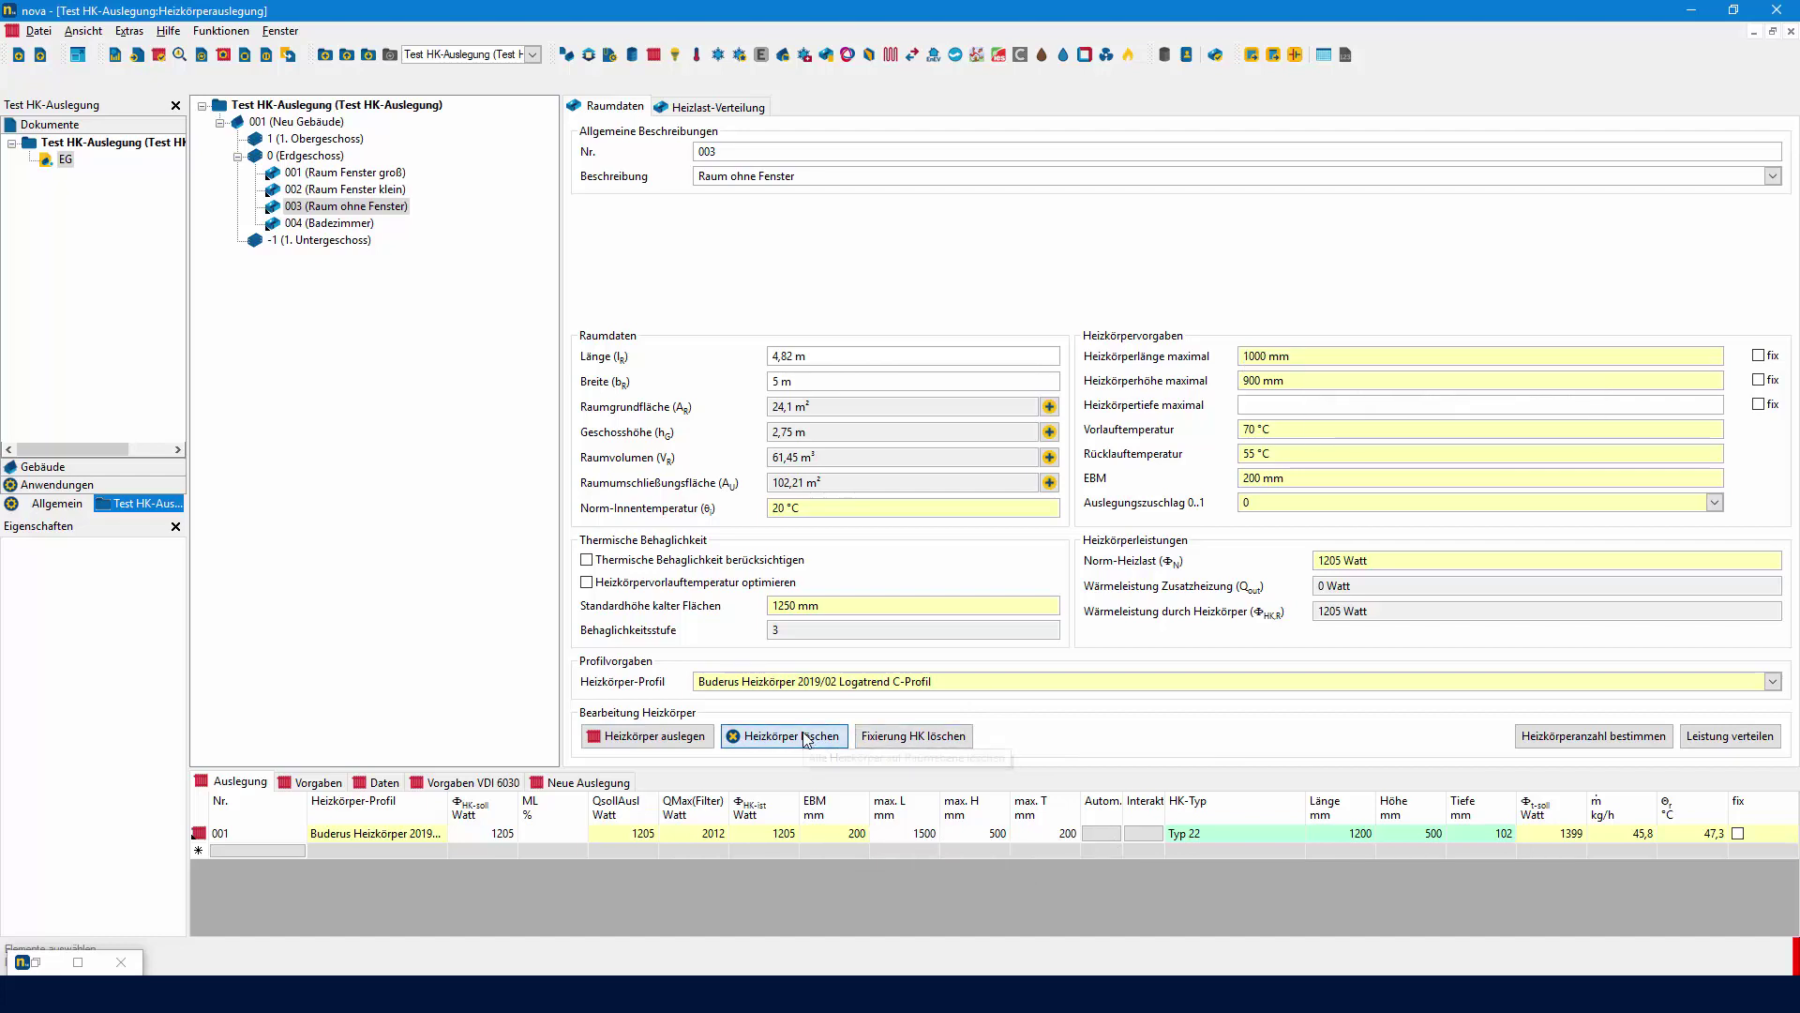
pyautogui.click(654, 741)
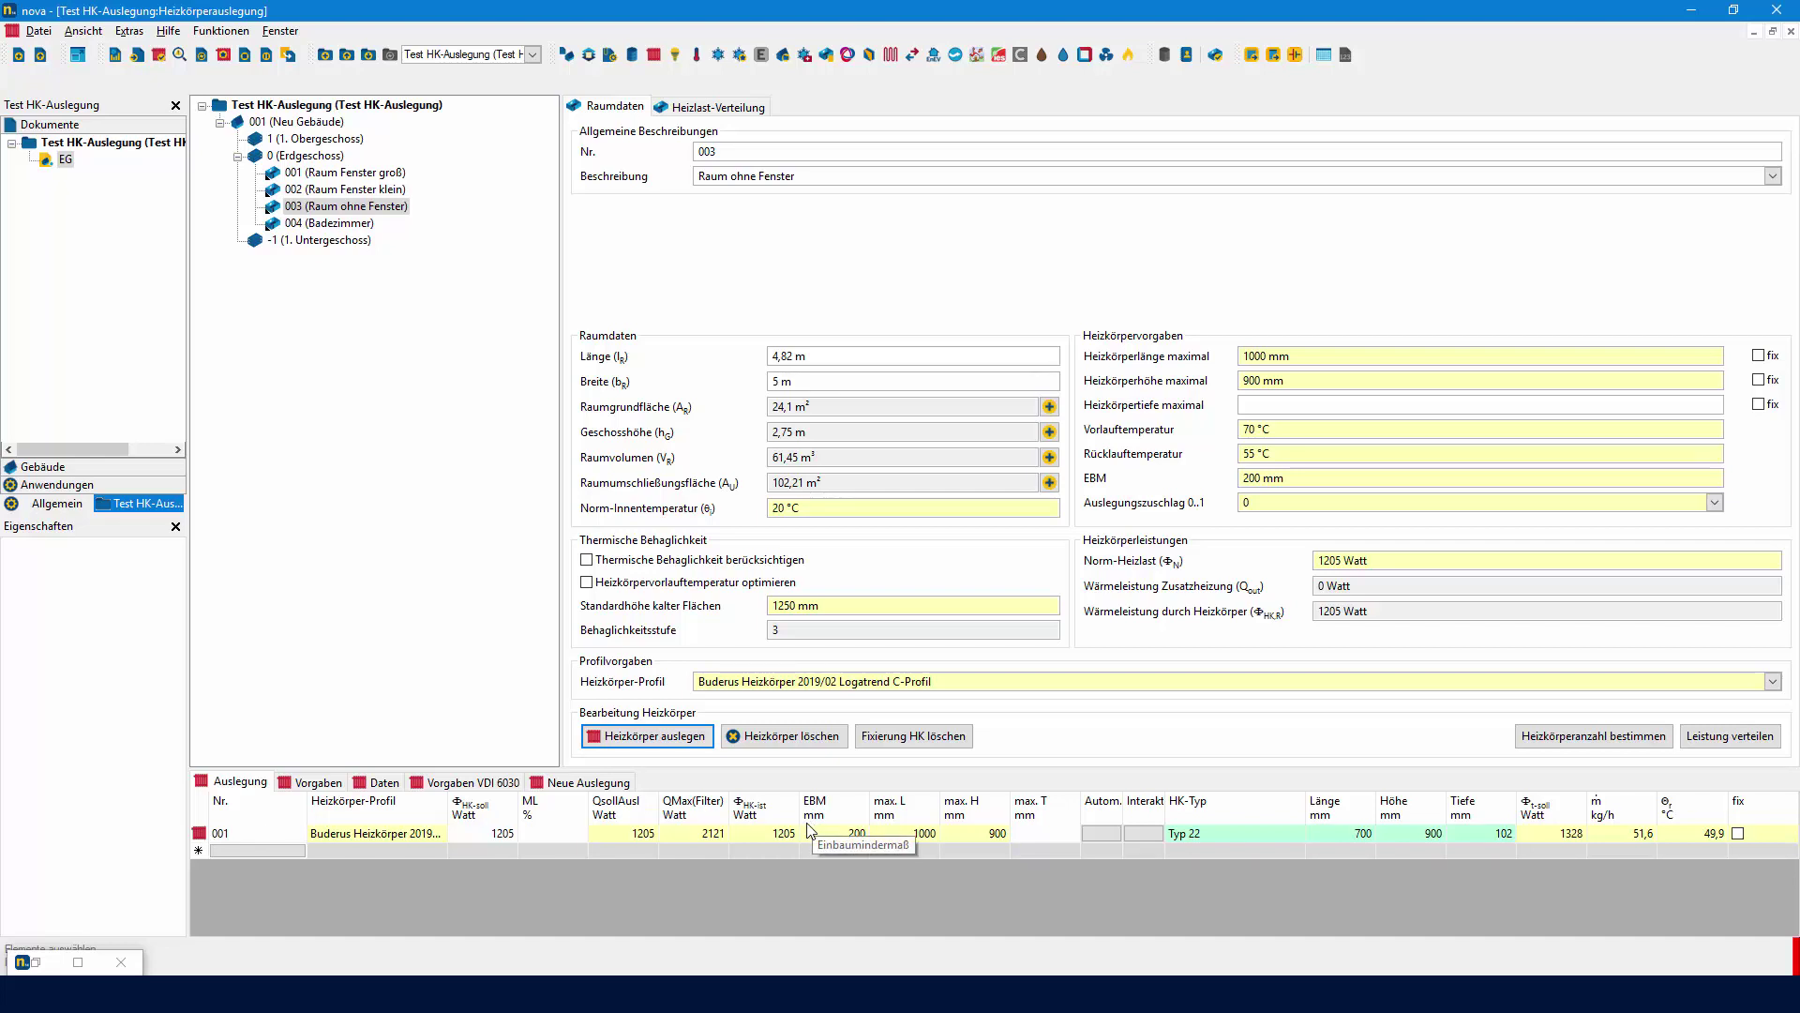
pyautogui.click(799, 737)
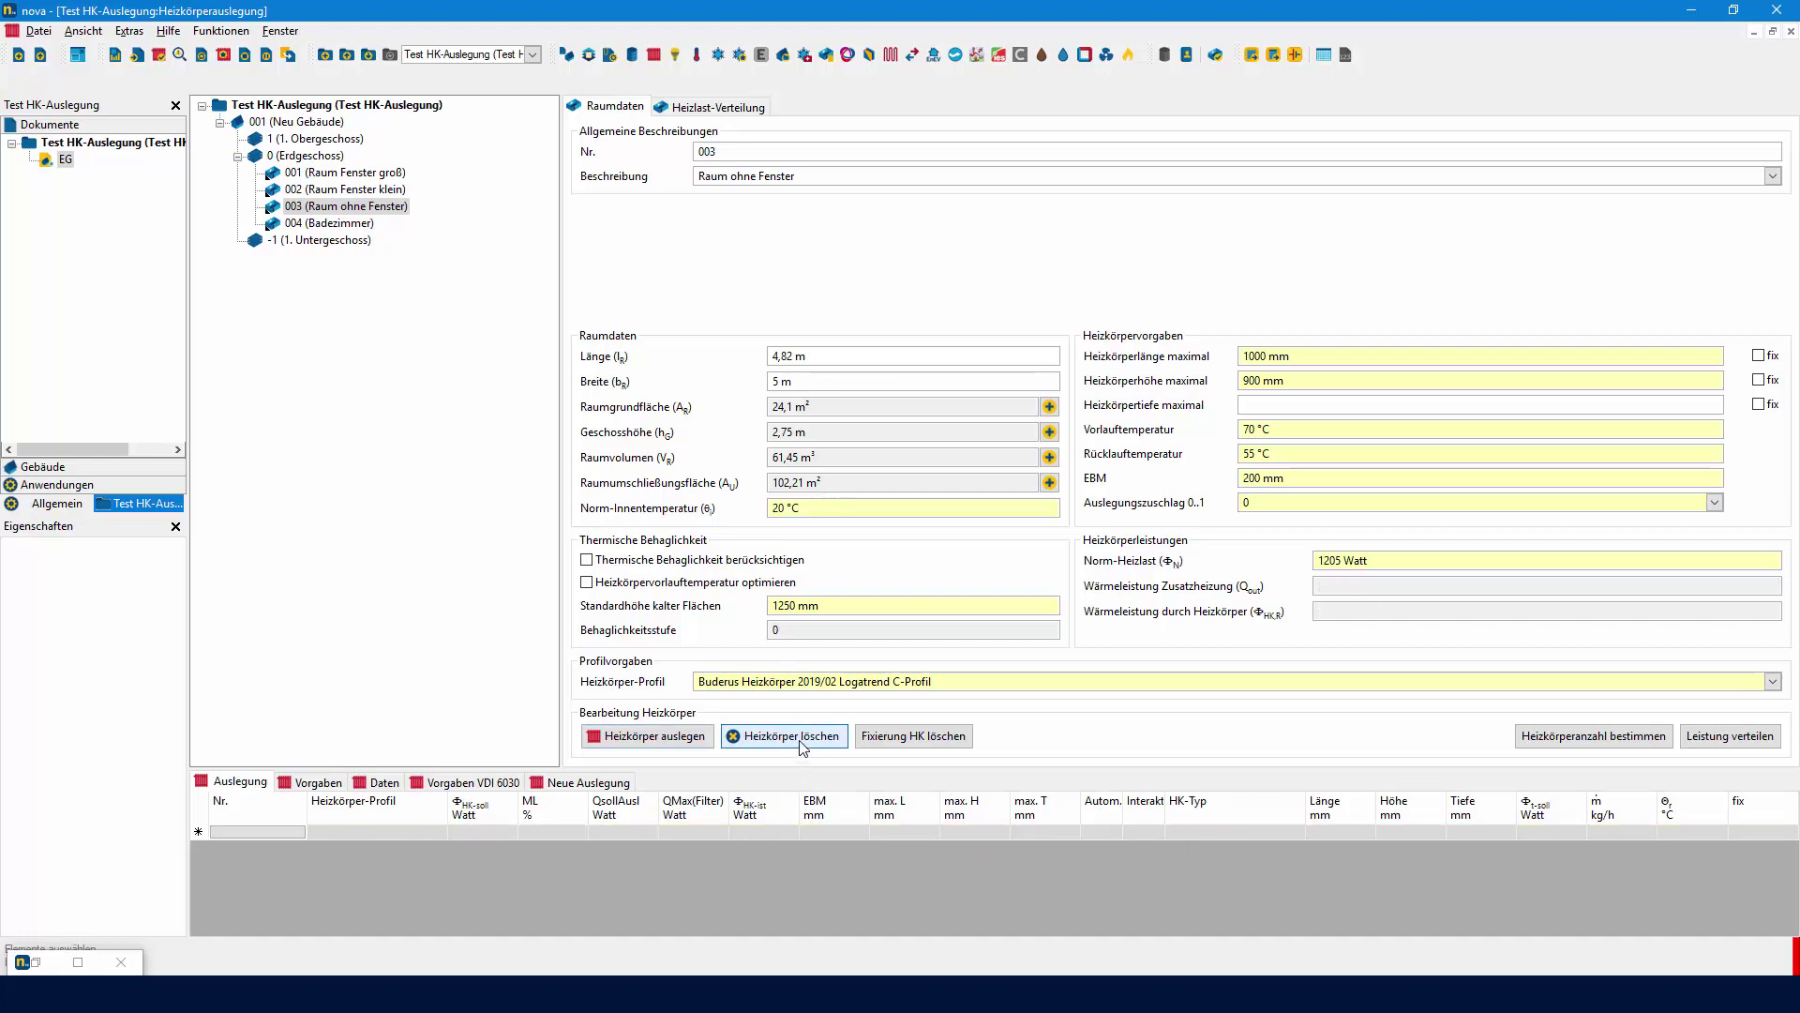
# Reload the project to restore room 003's deleted radiator, expand the building structure and reopen room 003.
pyautogui.click(138, 56)
pyautogui.click(903, 614)
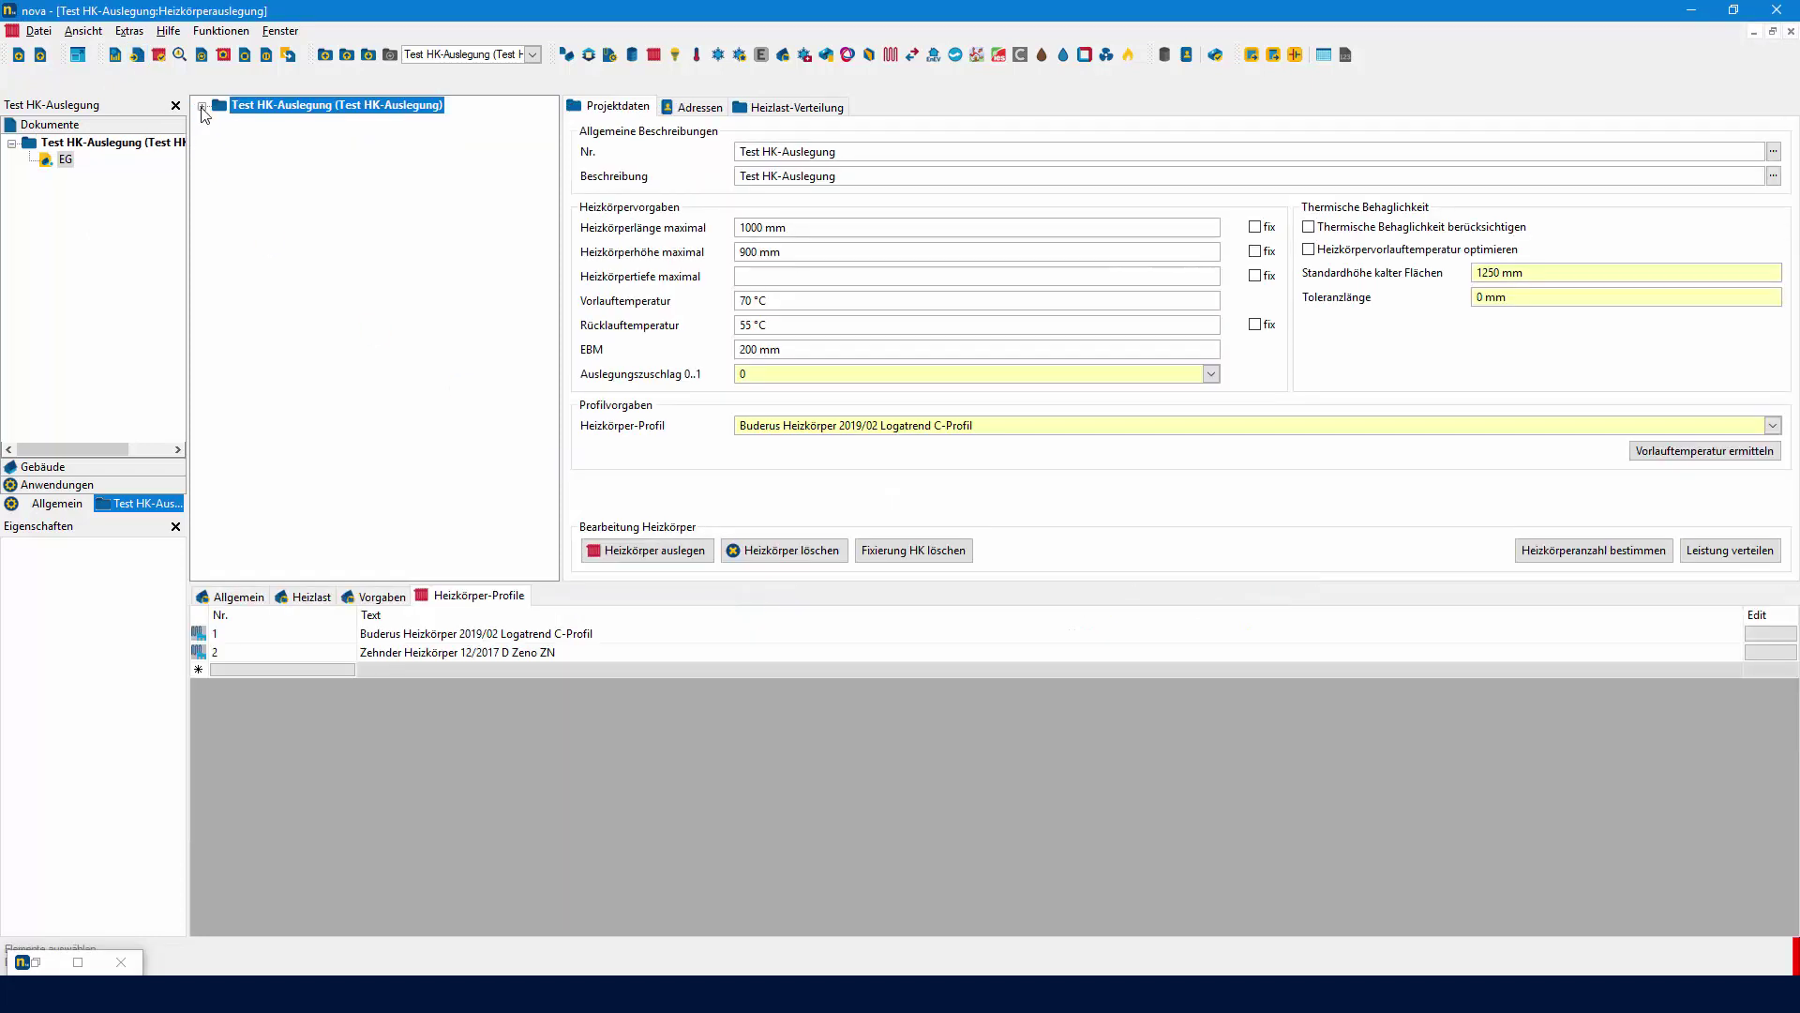
pyautogui.click(219, 123)
pyautogui.click(236, 143)
pyautogui.click(296, 207)
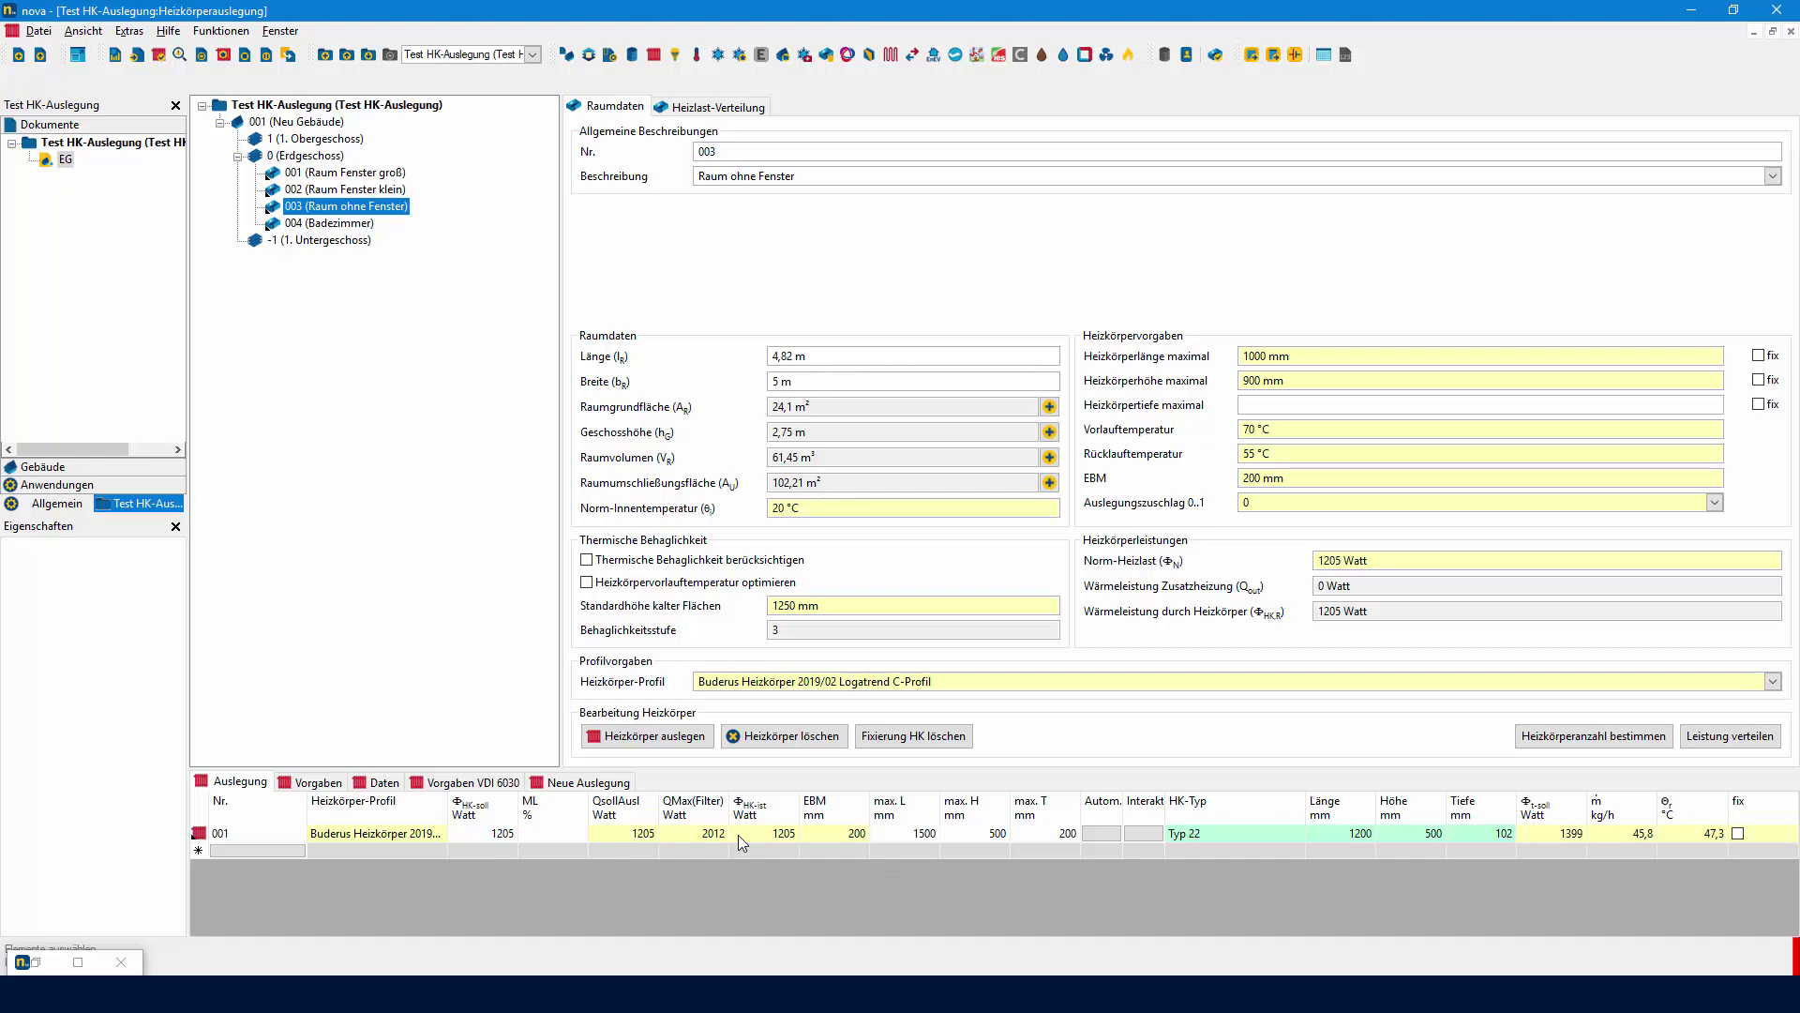
# Try sizing room 003's radiator for a Norm-Heizlast of 1500 Watt, reset the heat load to its calculated value and size again.
pyautogui.click(1317, 560)
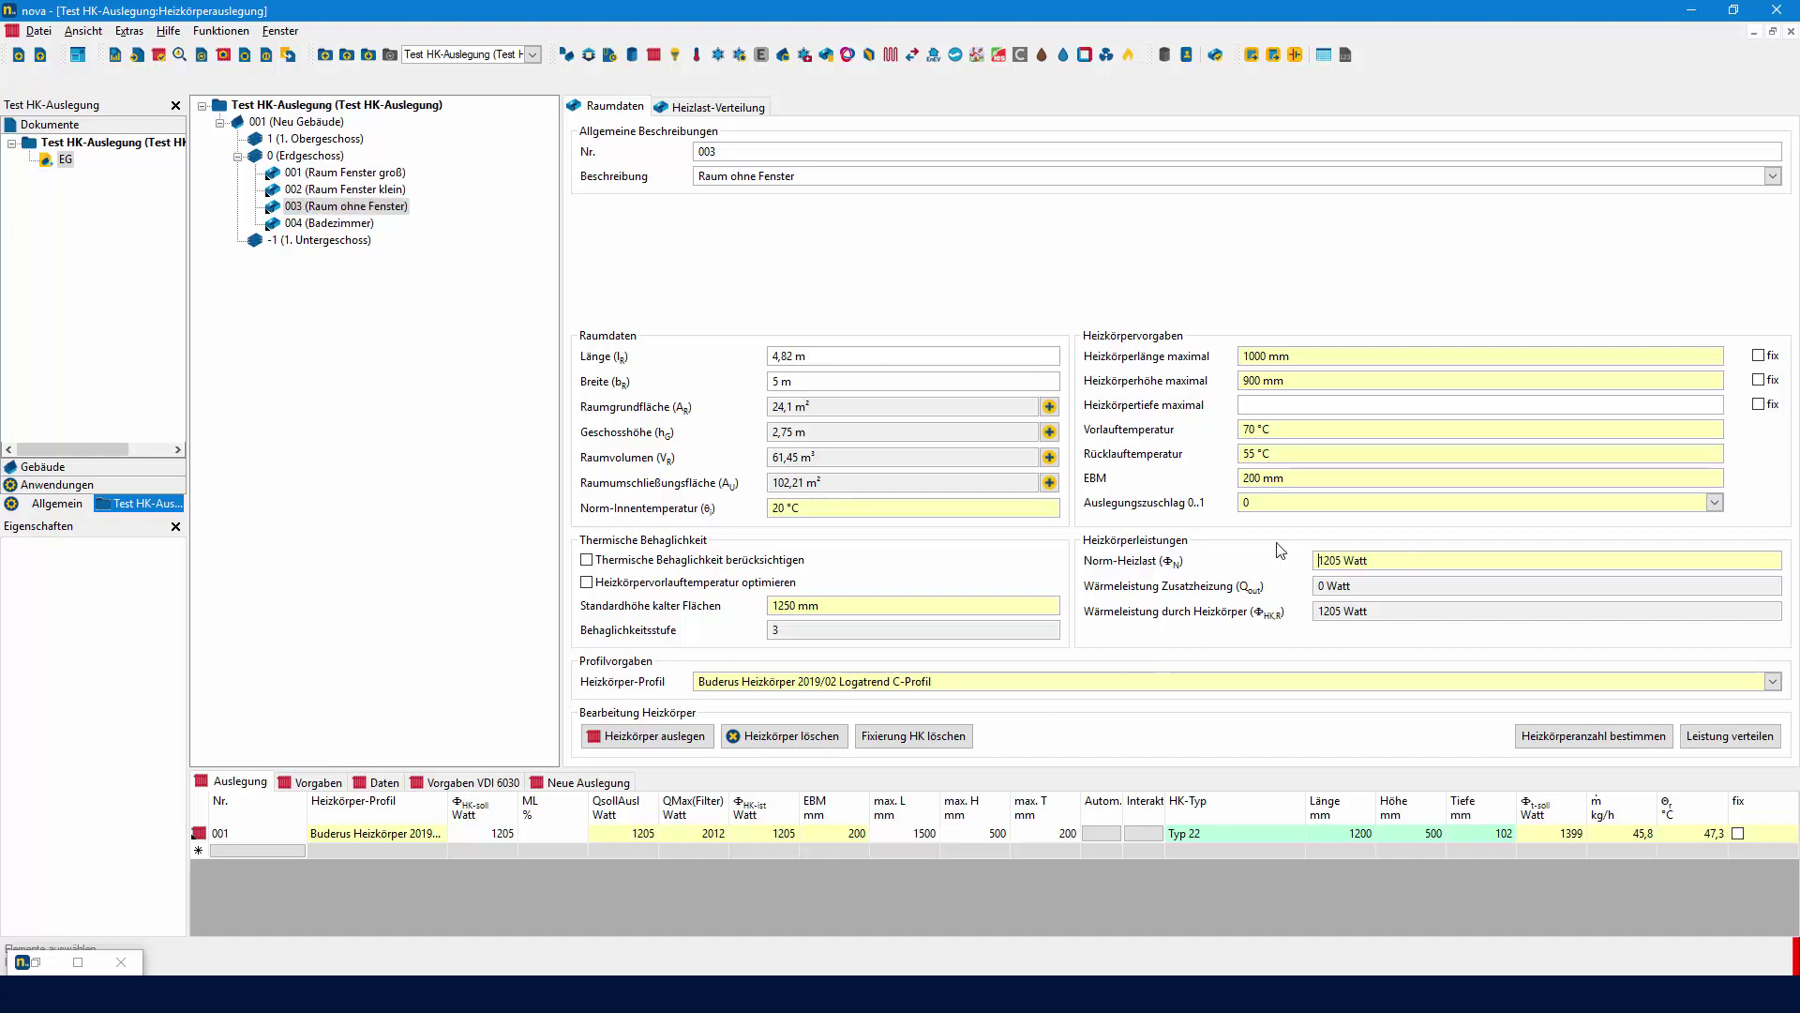
pyautogui.moveTo(1416, 563); pyautogui.dragTo(1177, 560)
pyautogui.write('1500')
pyautogui.press('Tab')
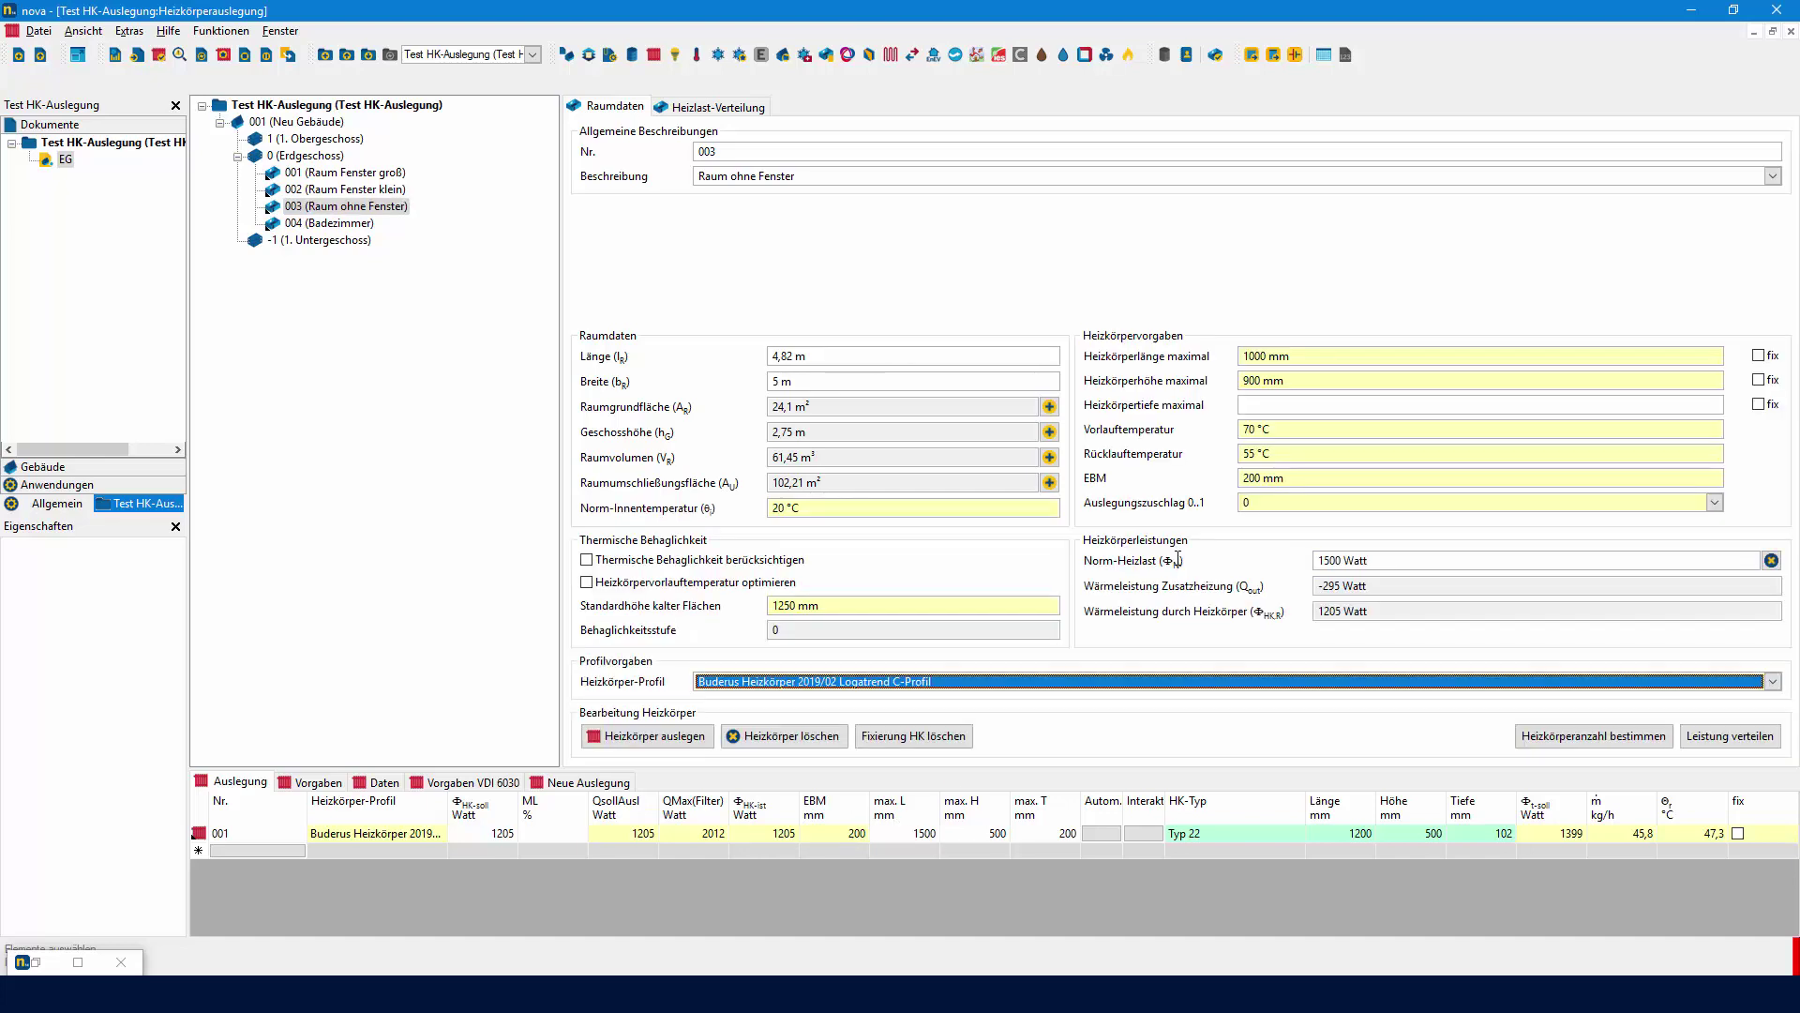
pyautogui.click(643, 736)
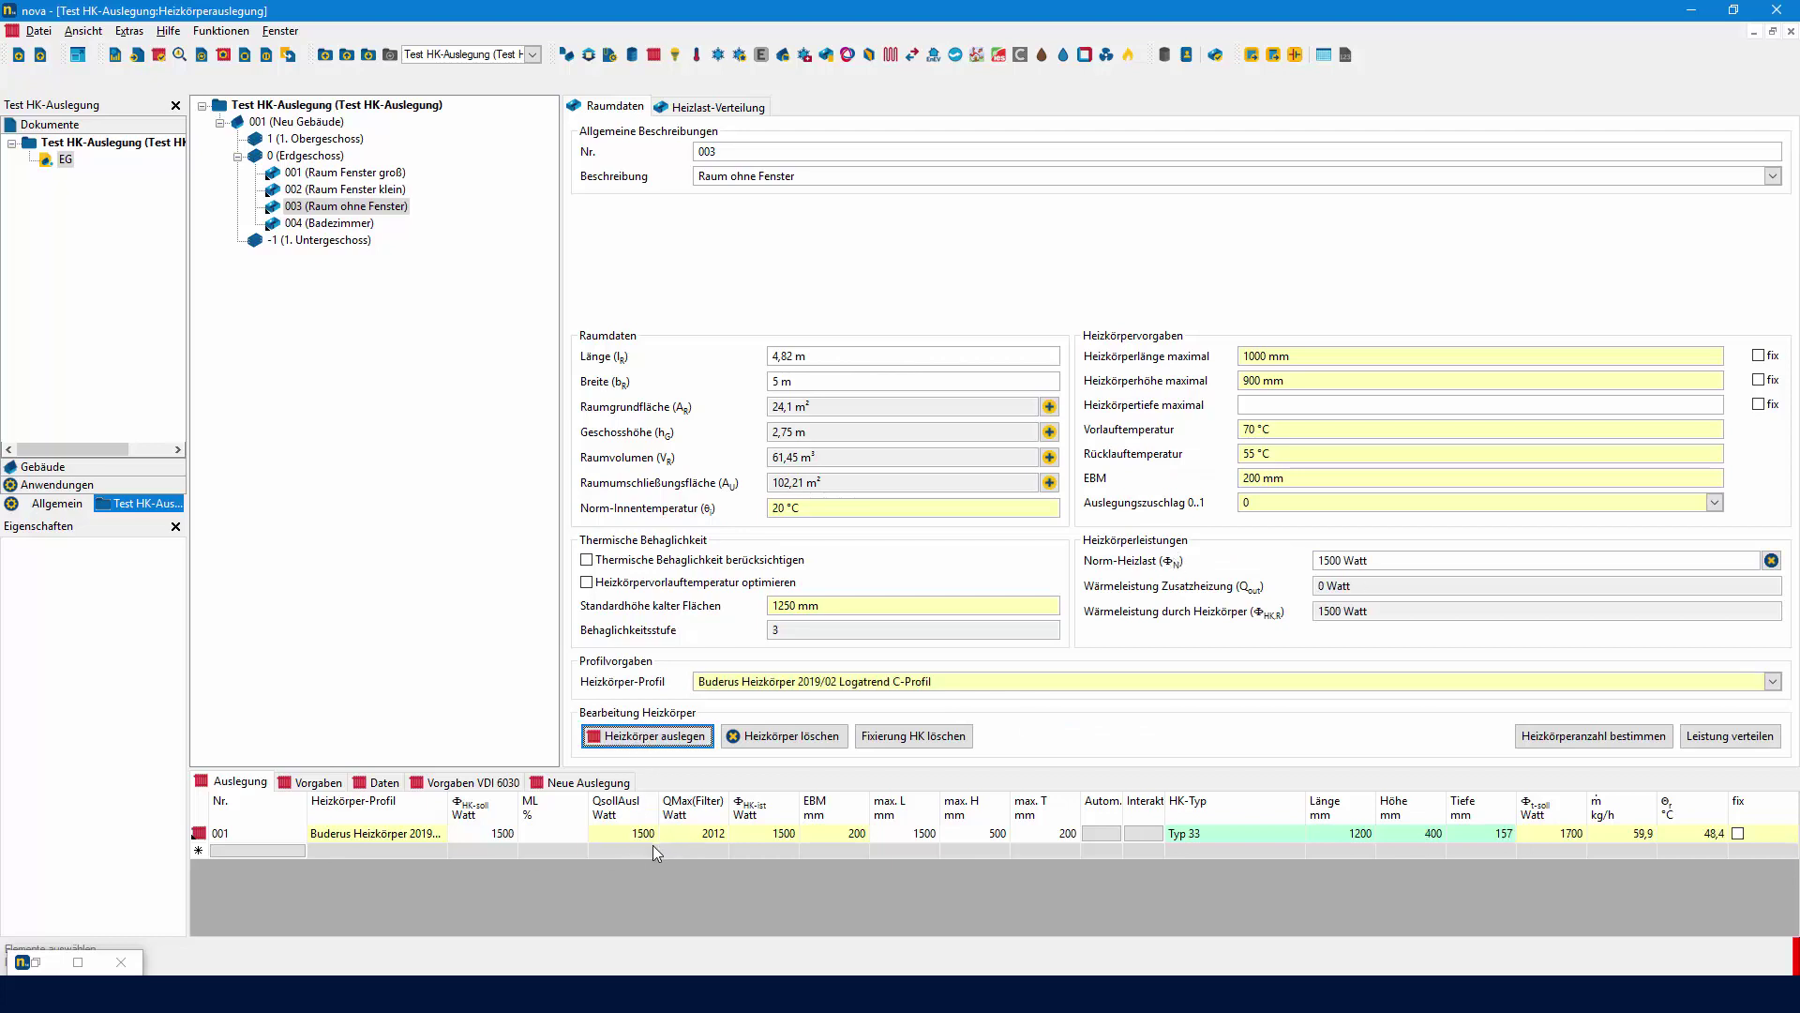
pyautogui.click(1771, 560)
pyautogui.click(610, 740)
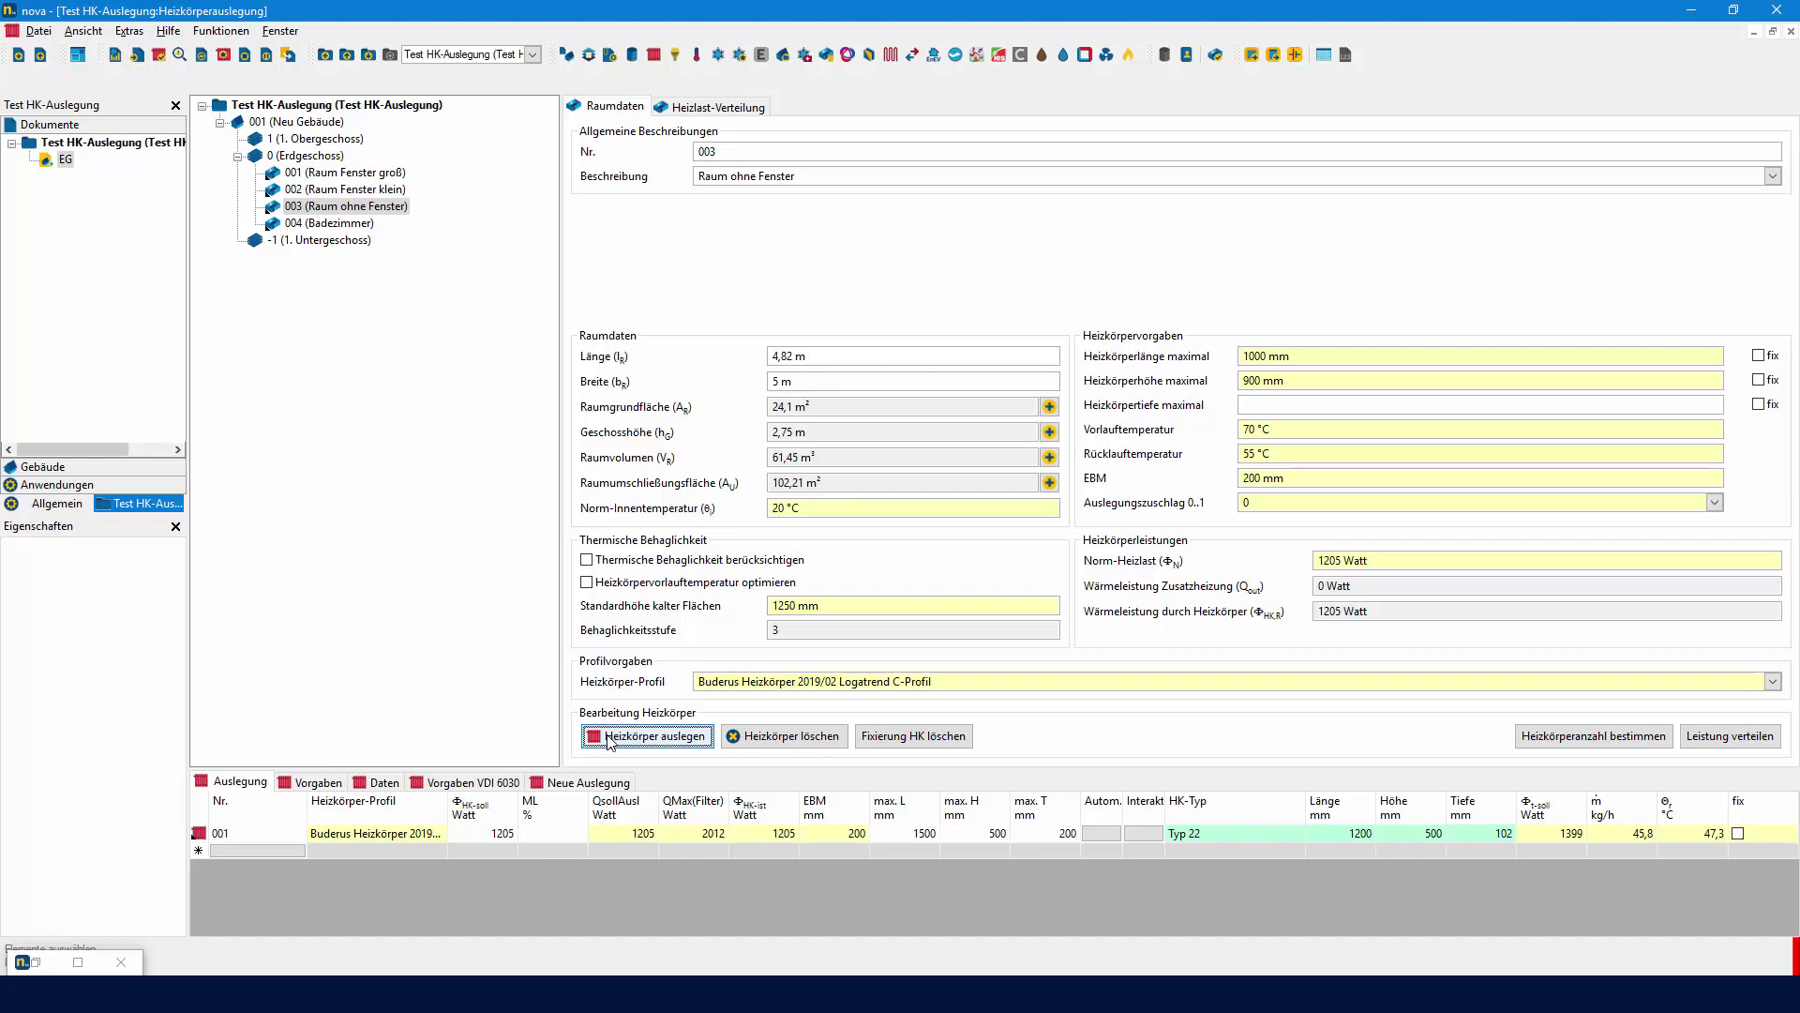
# Add a second radiator to room 003 and clear the maximum depth of the first one.
pyautogui.click(255, 852)
pyautogui.click(898, 851)
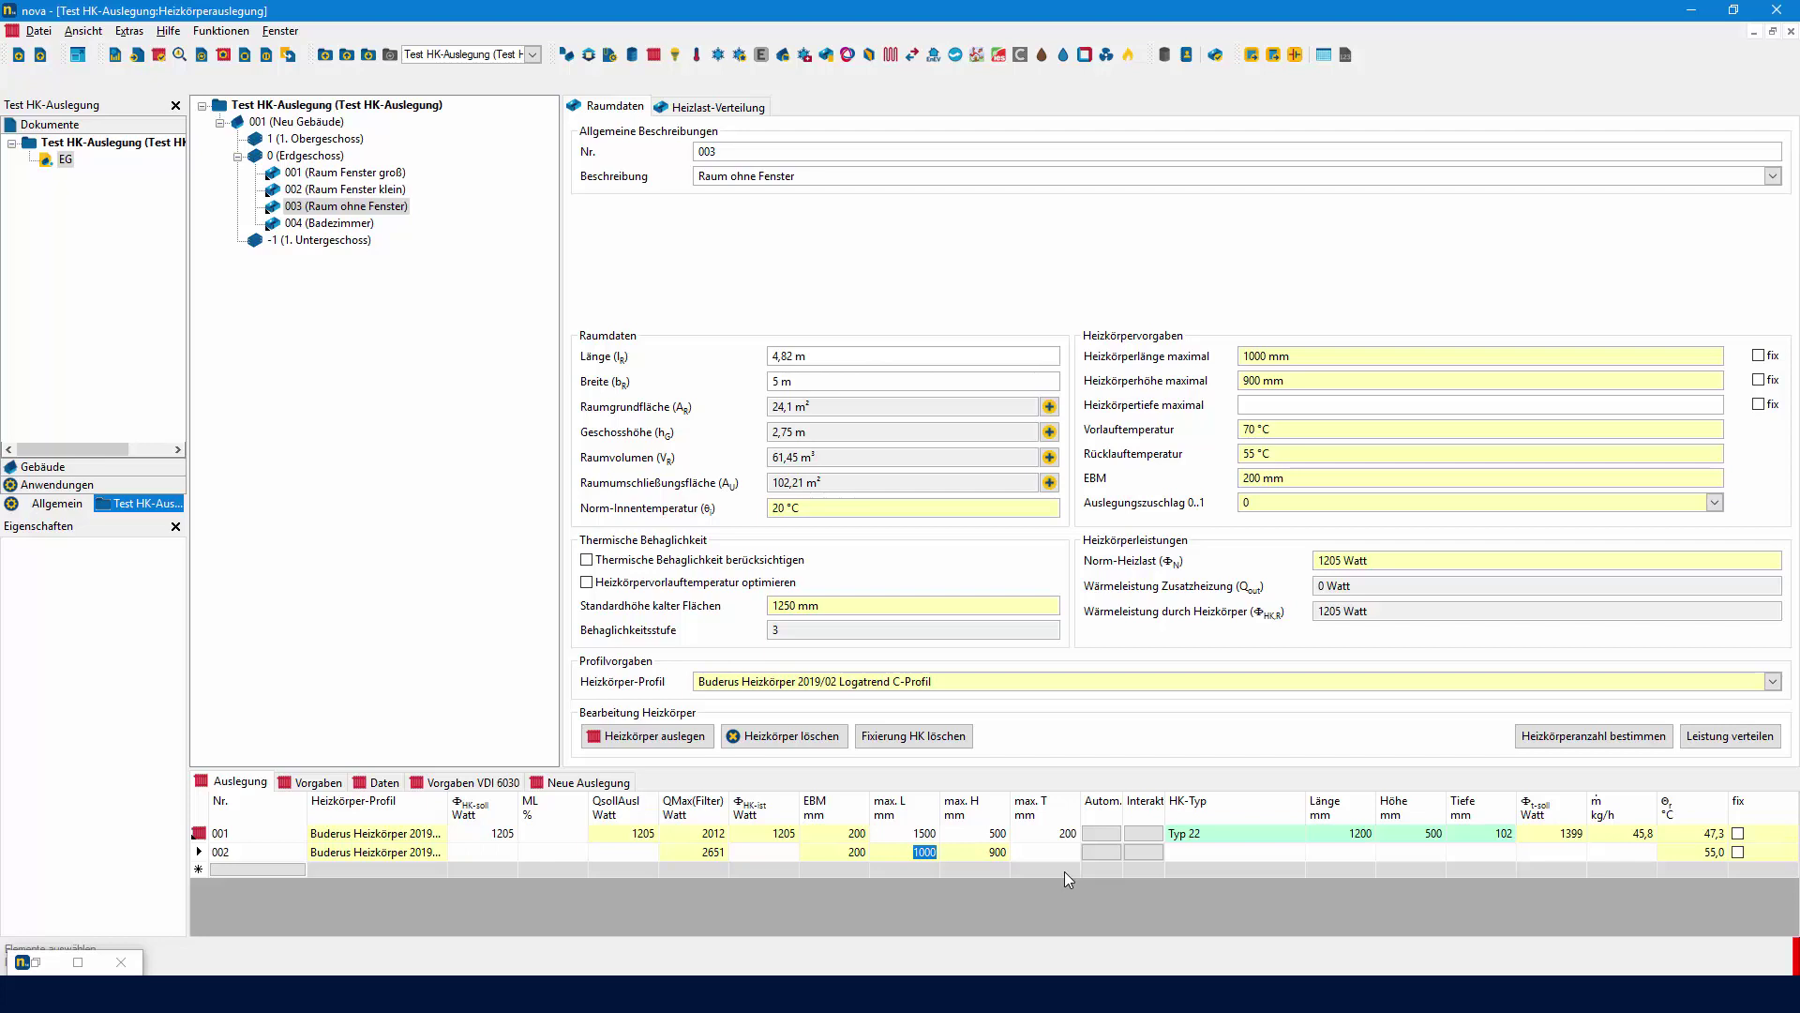
pyautogui.click(1064, 833)
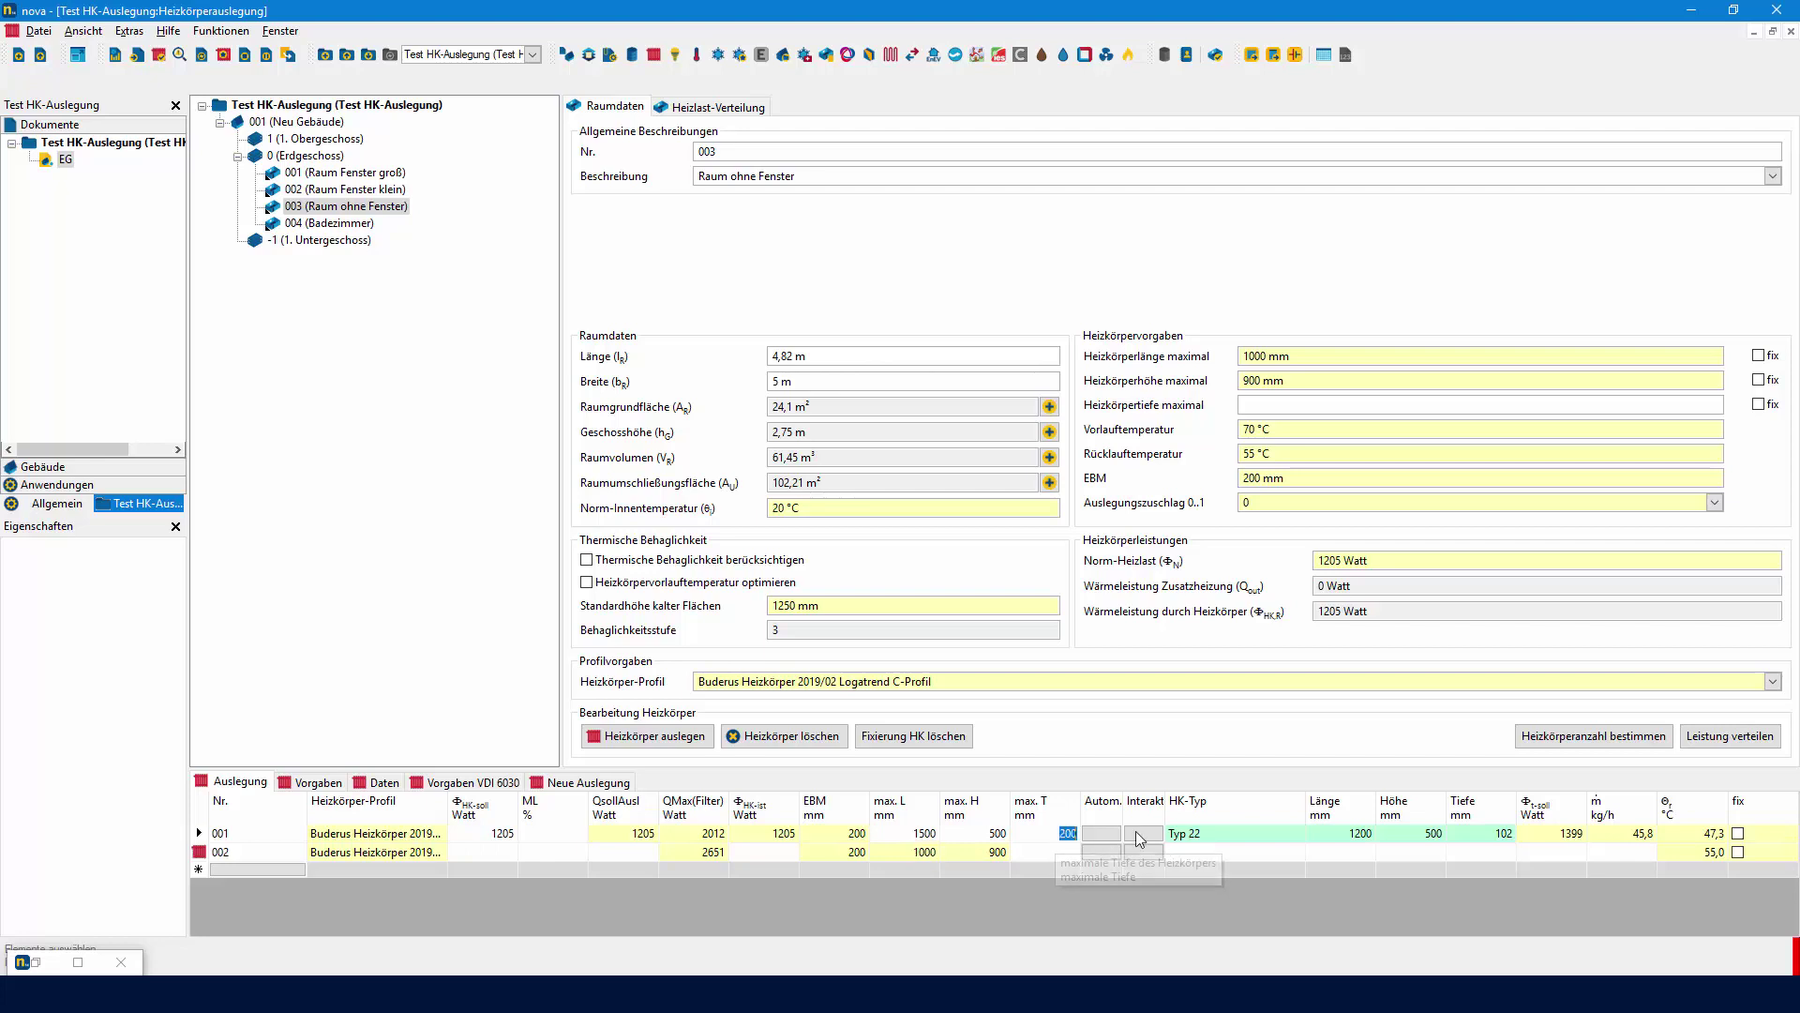
pyautogui.press('BackSpace')
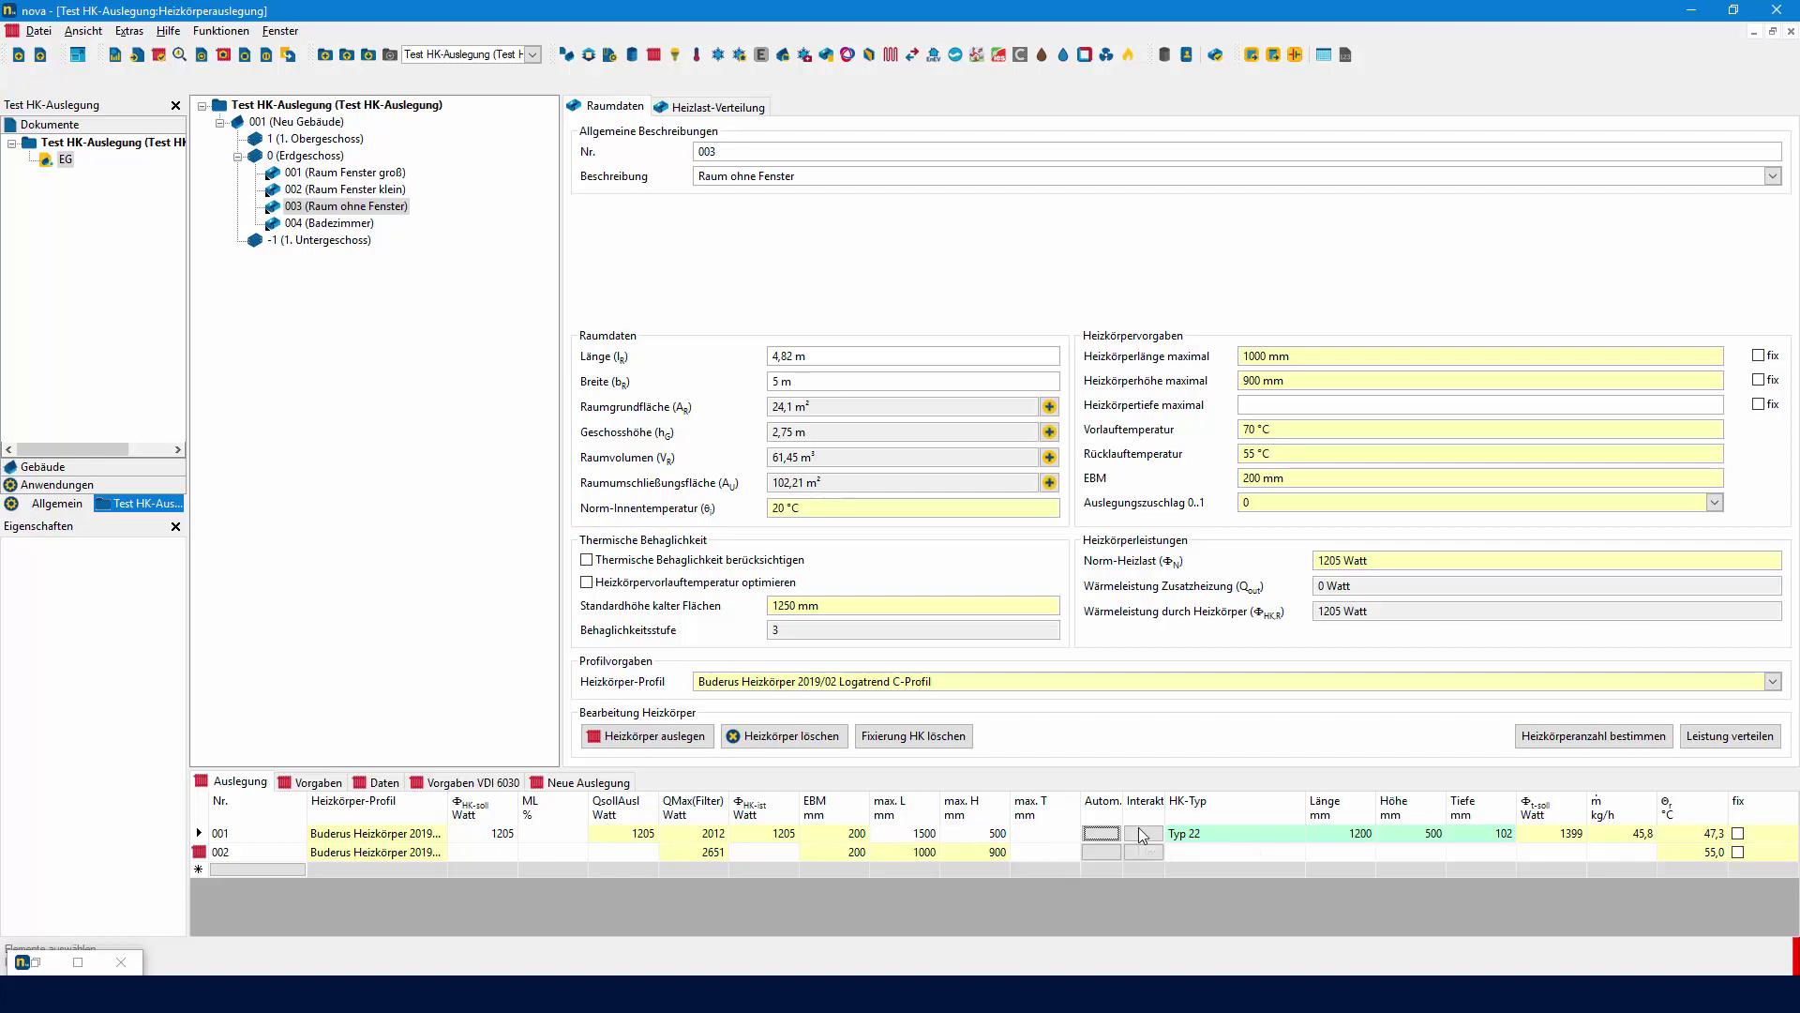
# Limit the second radiator's maximum height to 500 mm and size both radiators of room 003.
pyautogui.click(970, 853)
pyautogui.write('500')
pyautogui.press('Return')
pyautogui.click(685, 739)
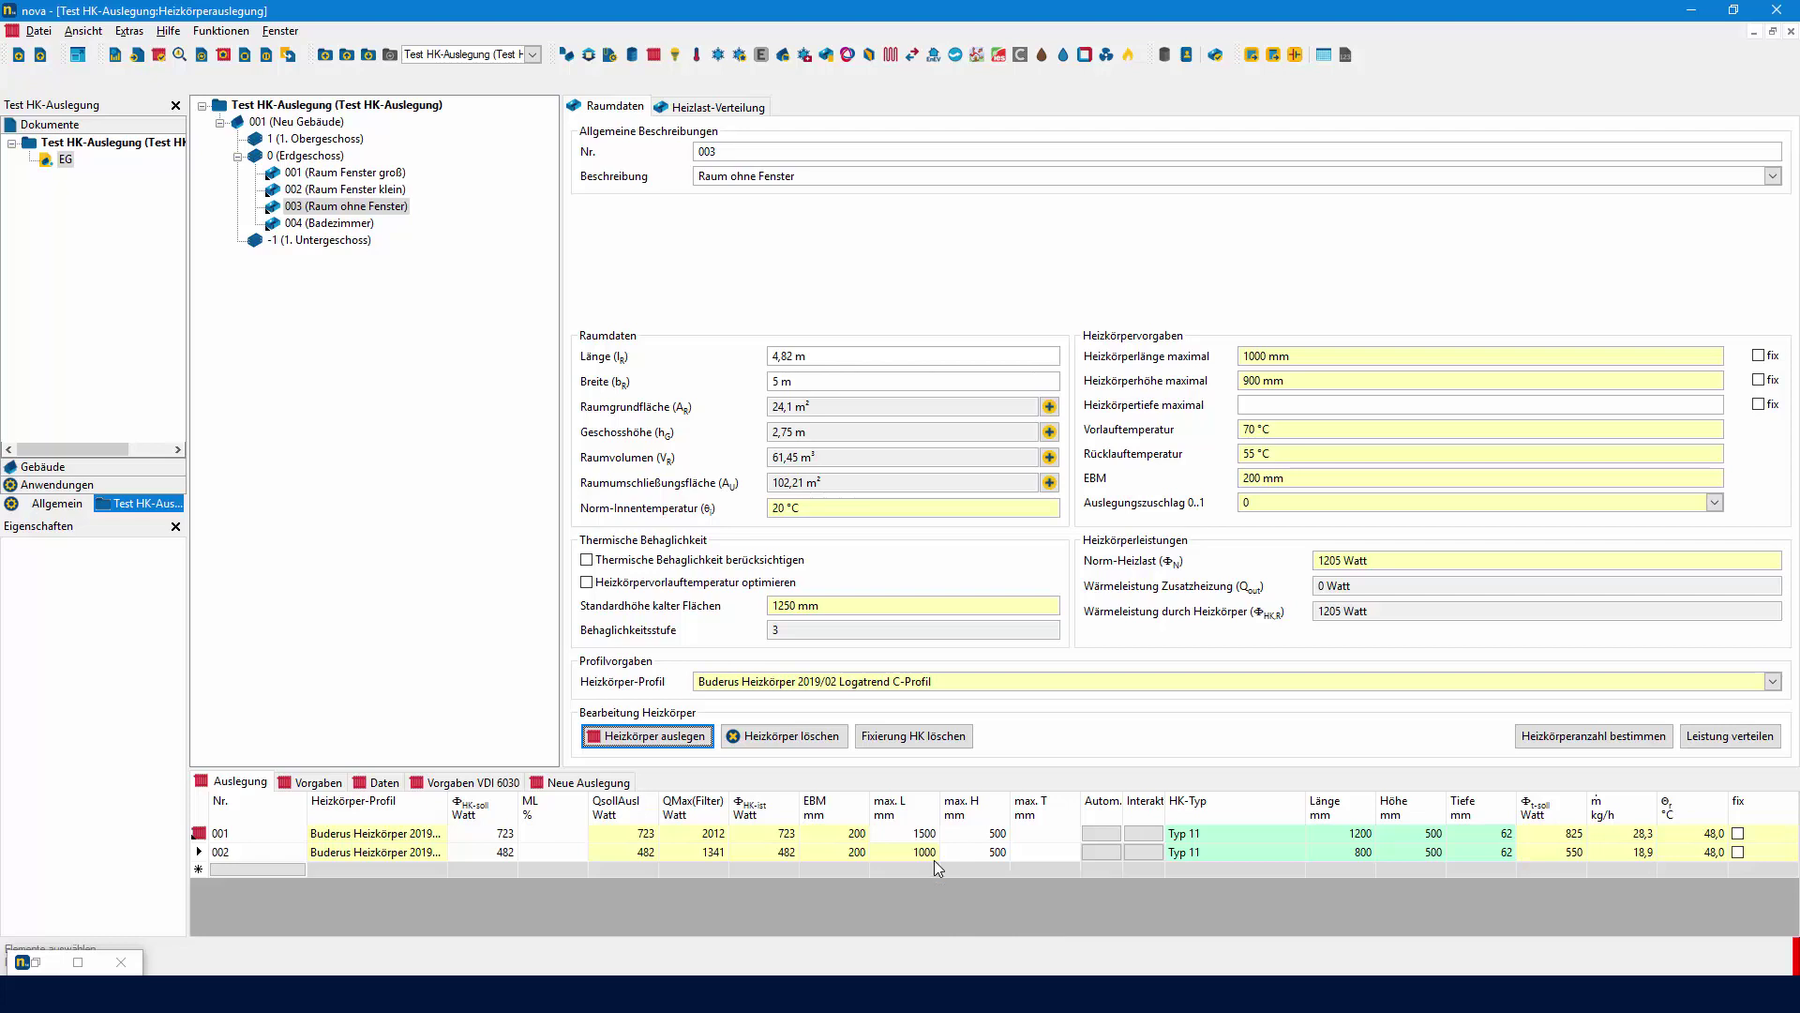
# Delete the second radiator from room 003.
pyautogui.click(198, 853)
pyautogui.press('Delete')
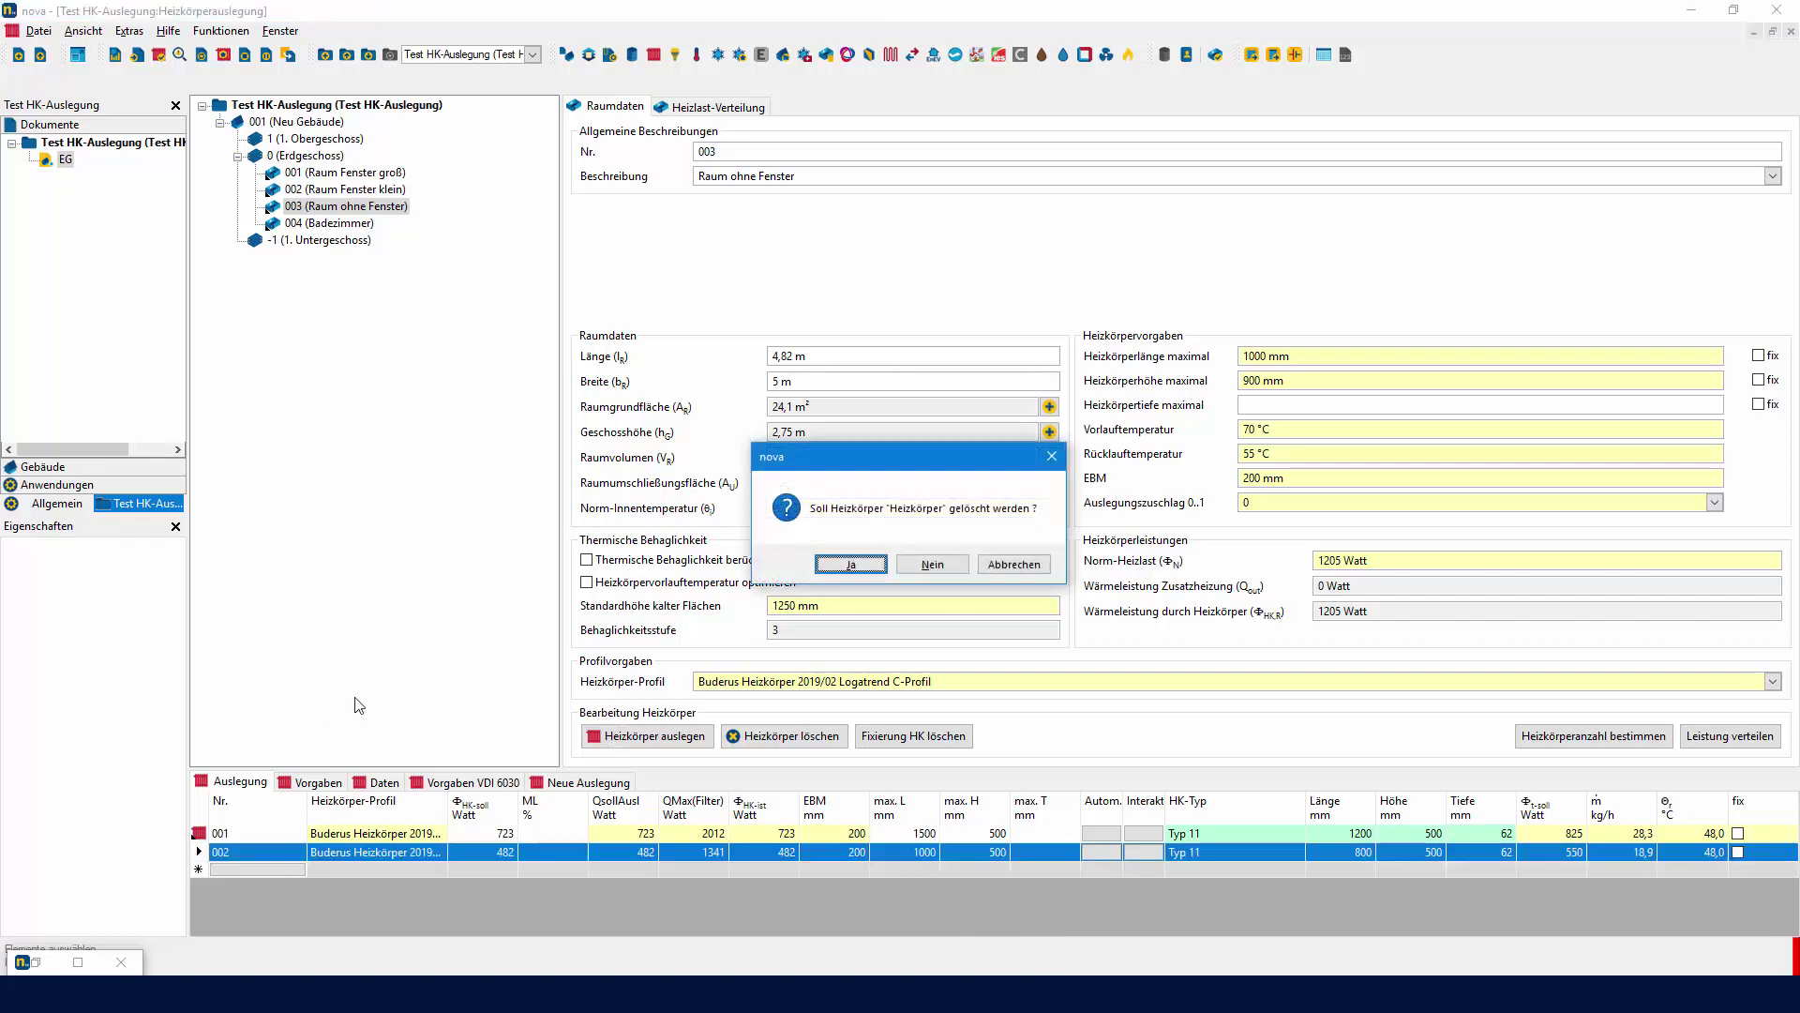
pyautogui.click(849, 566)
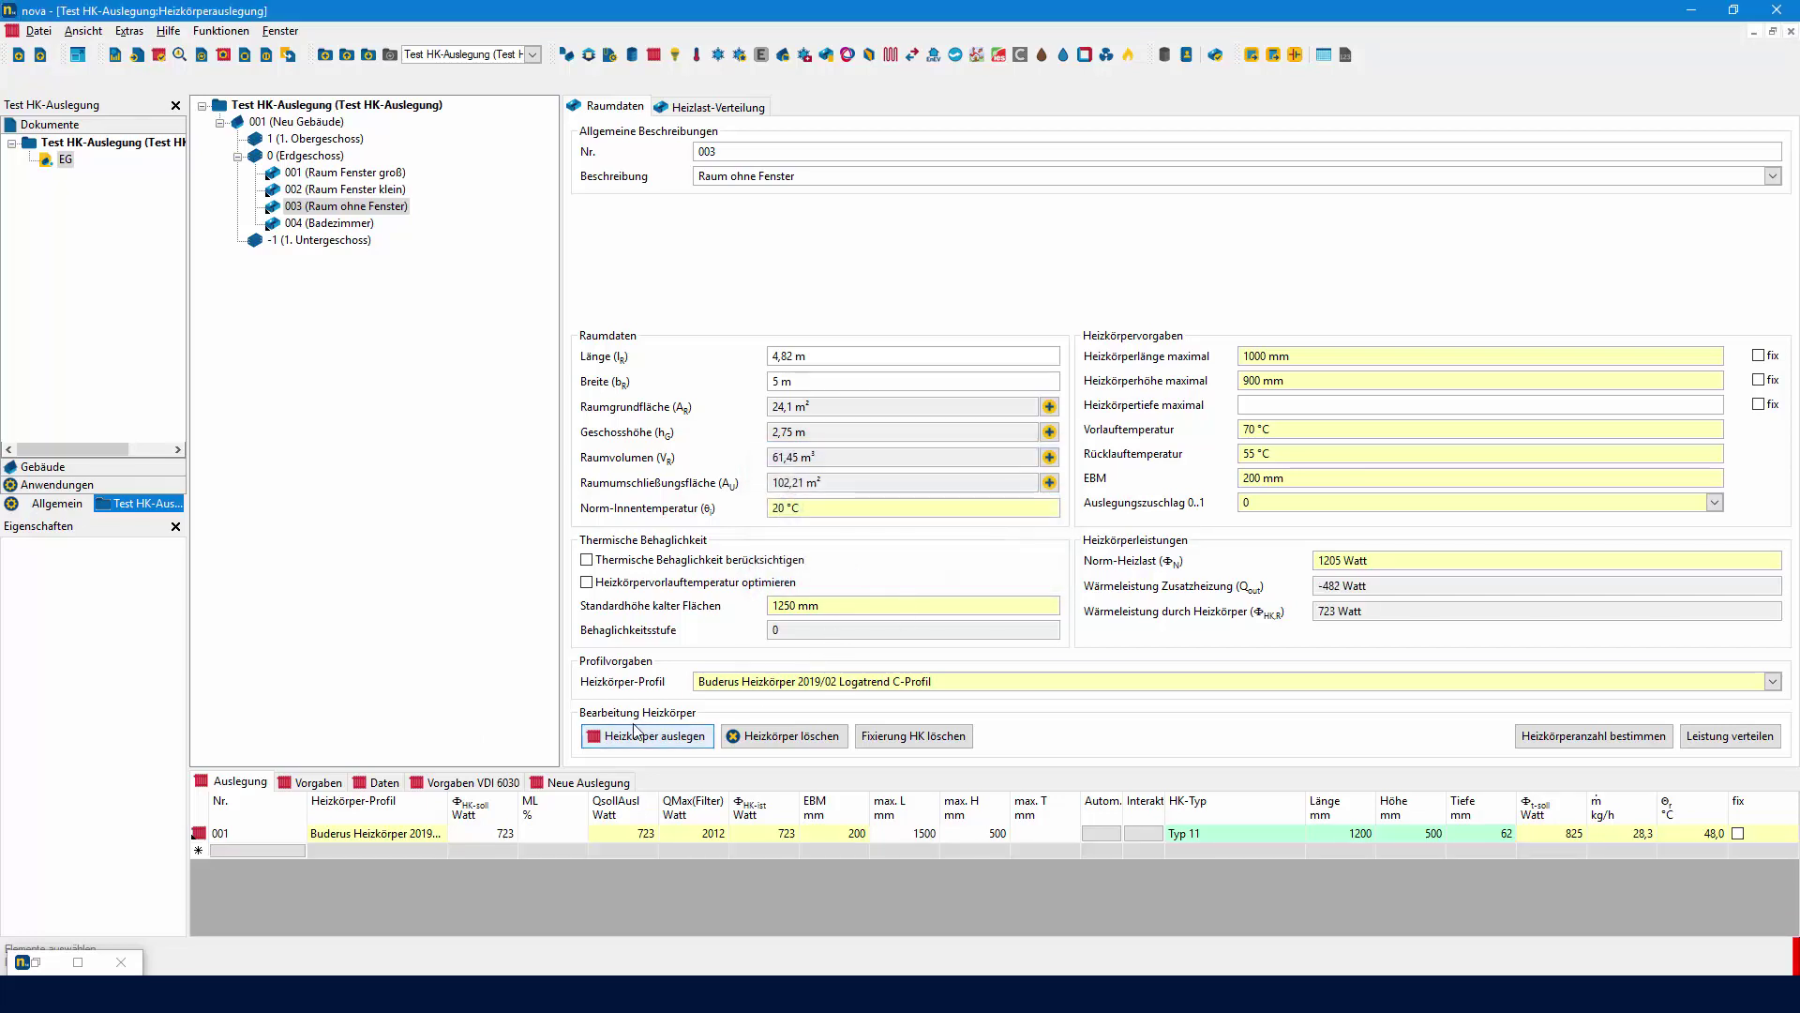
# Assign the Zehnder Heizkörper 12/2017 D Zeno ZN radiator profile to room 004 (Badezimmer).
pyautogui.click(348, 227)
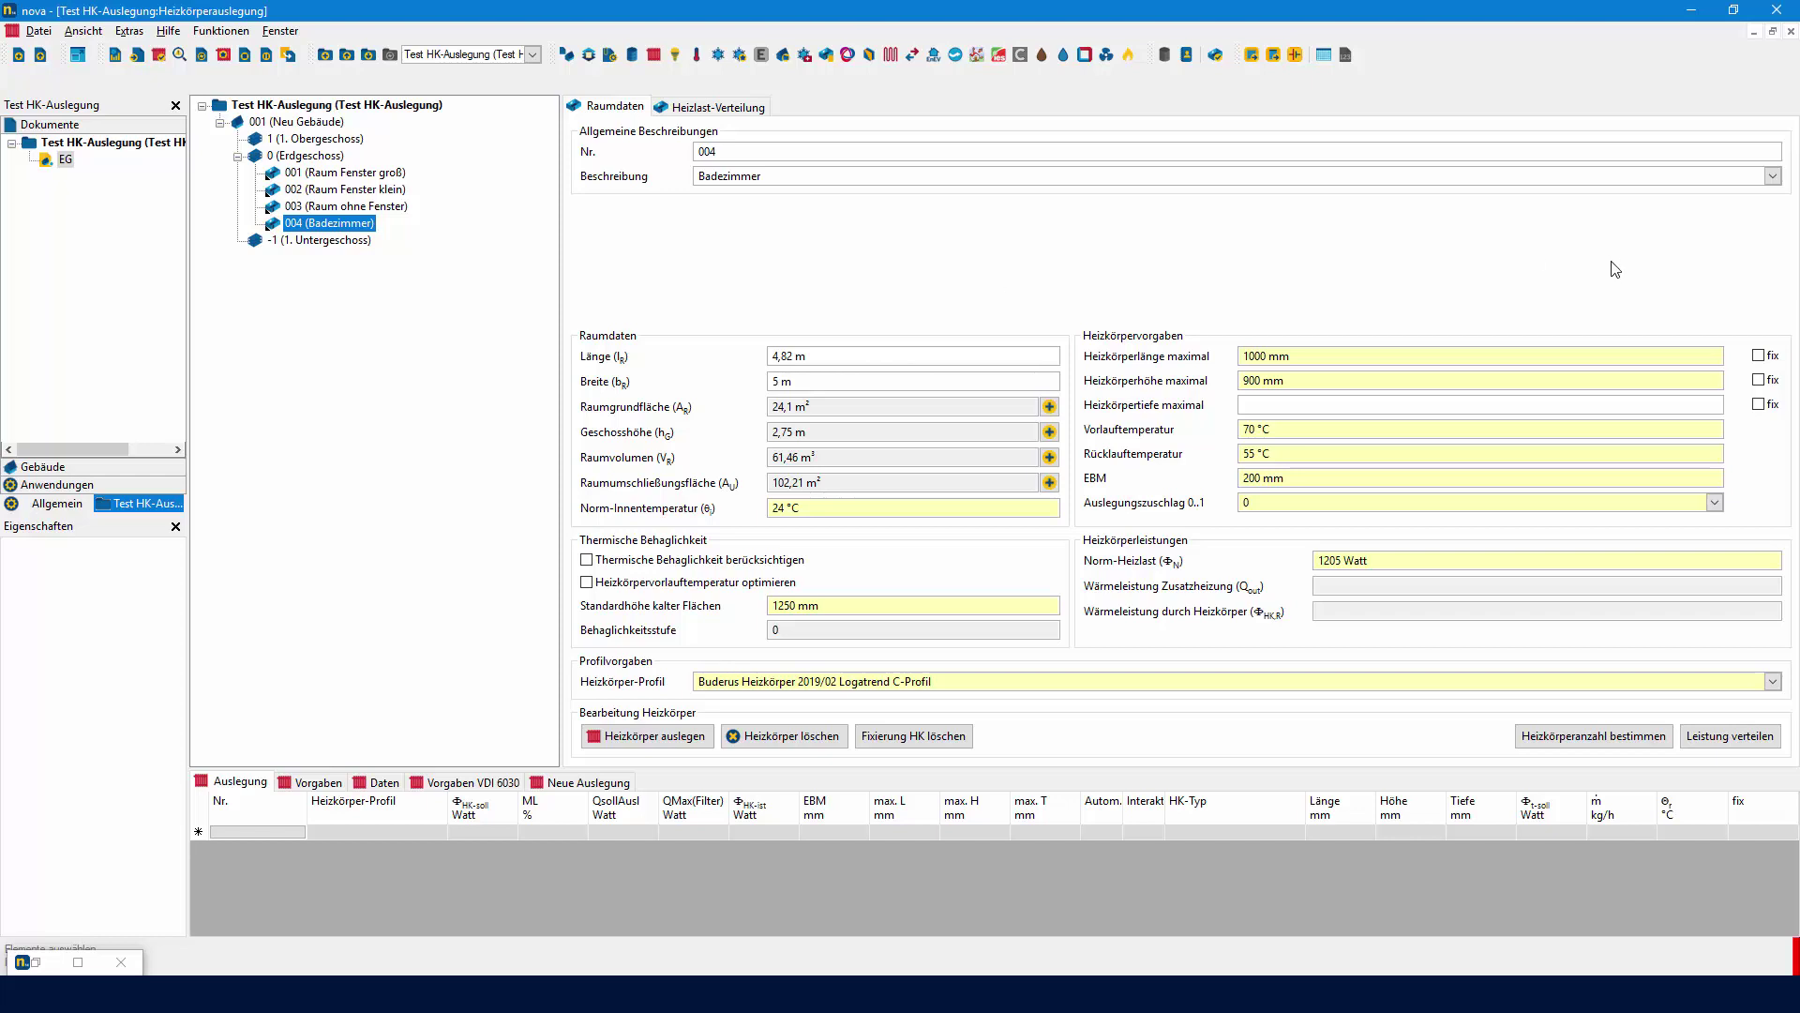
pyautogui.click(1774, 682)
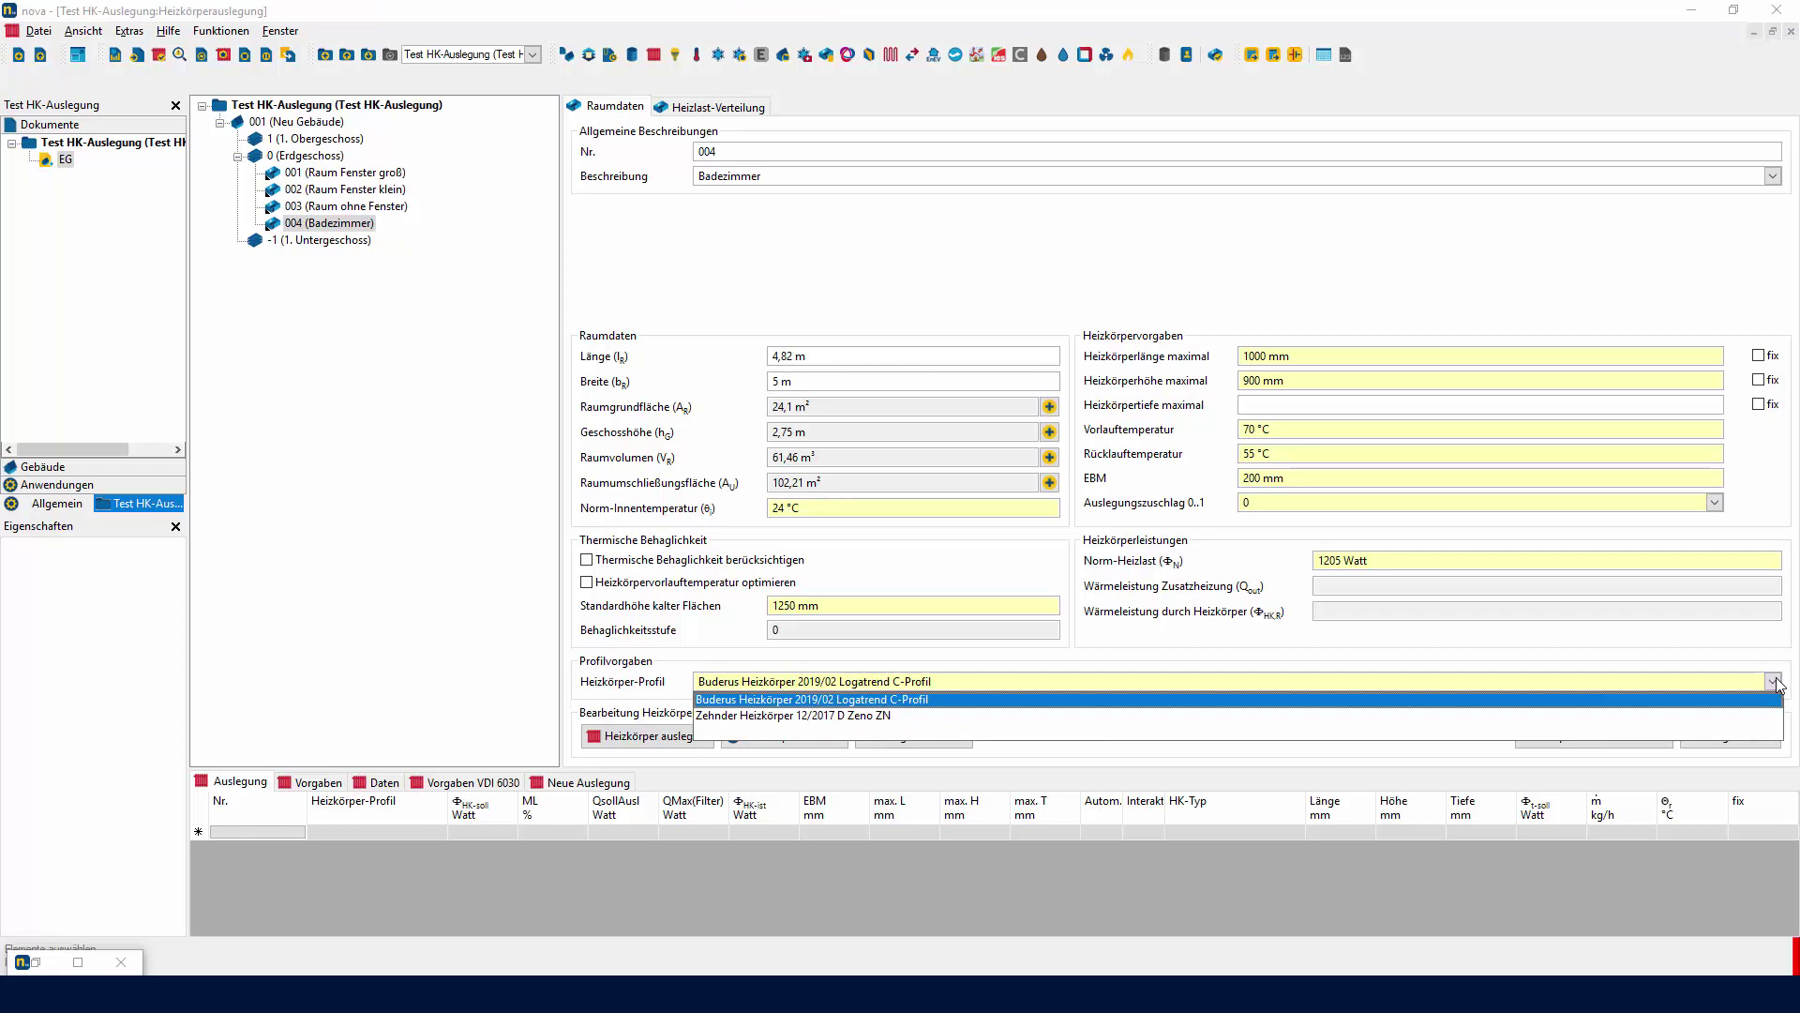
pyautogui.click(911, 716)
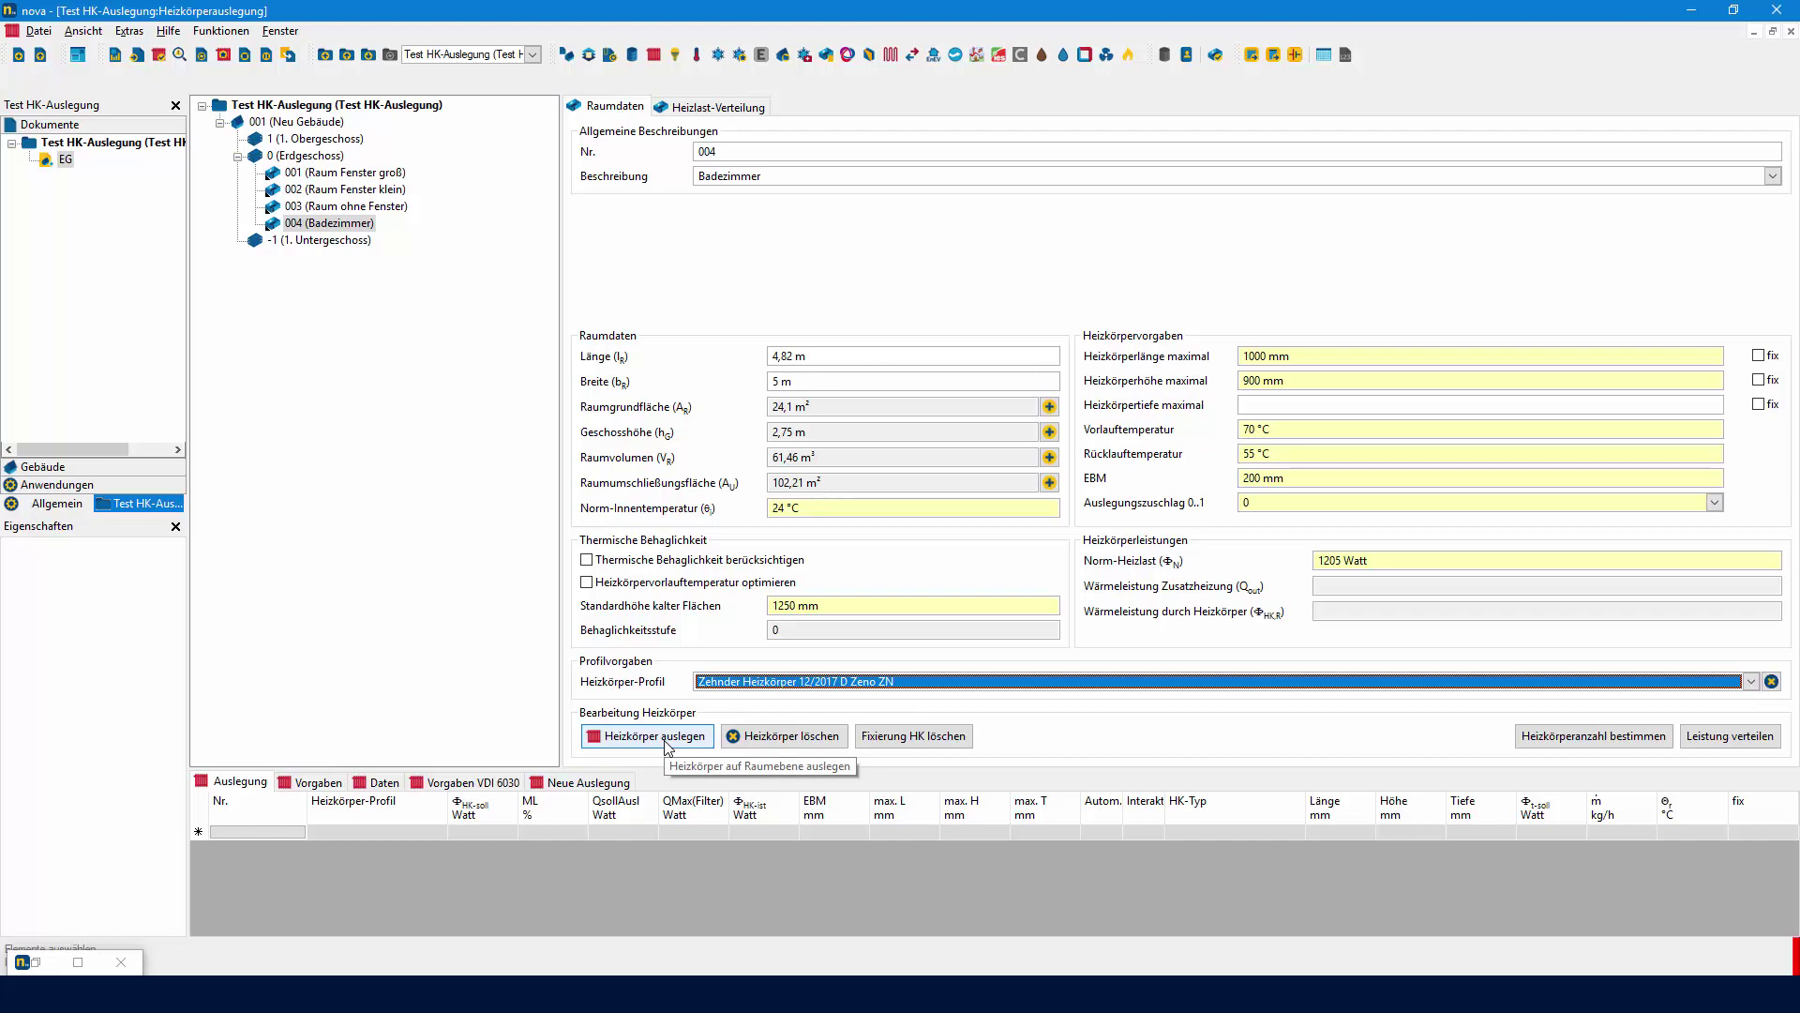
# Set room 004's maximum radiator height to 1800 mm and size its radiators.
pyautogui.click(1242, 356)
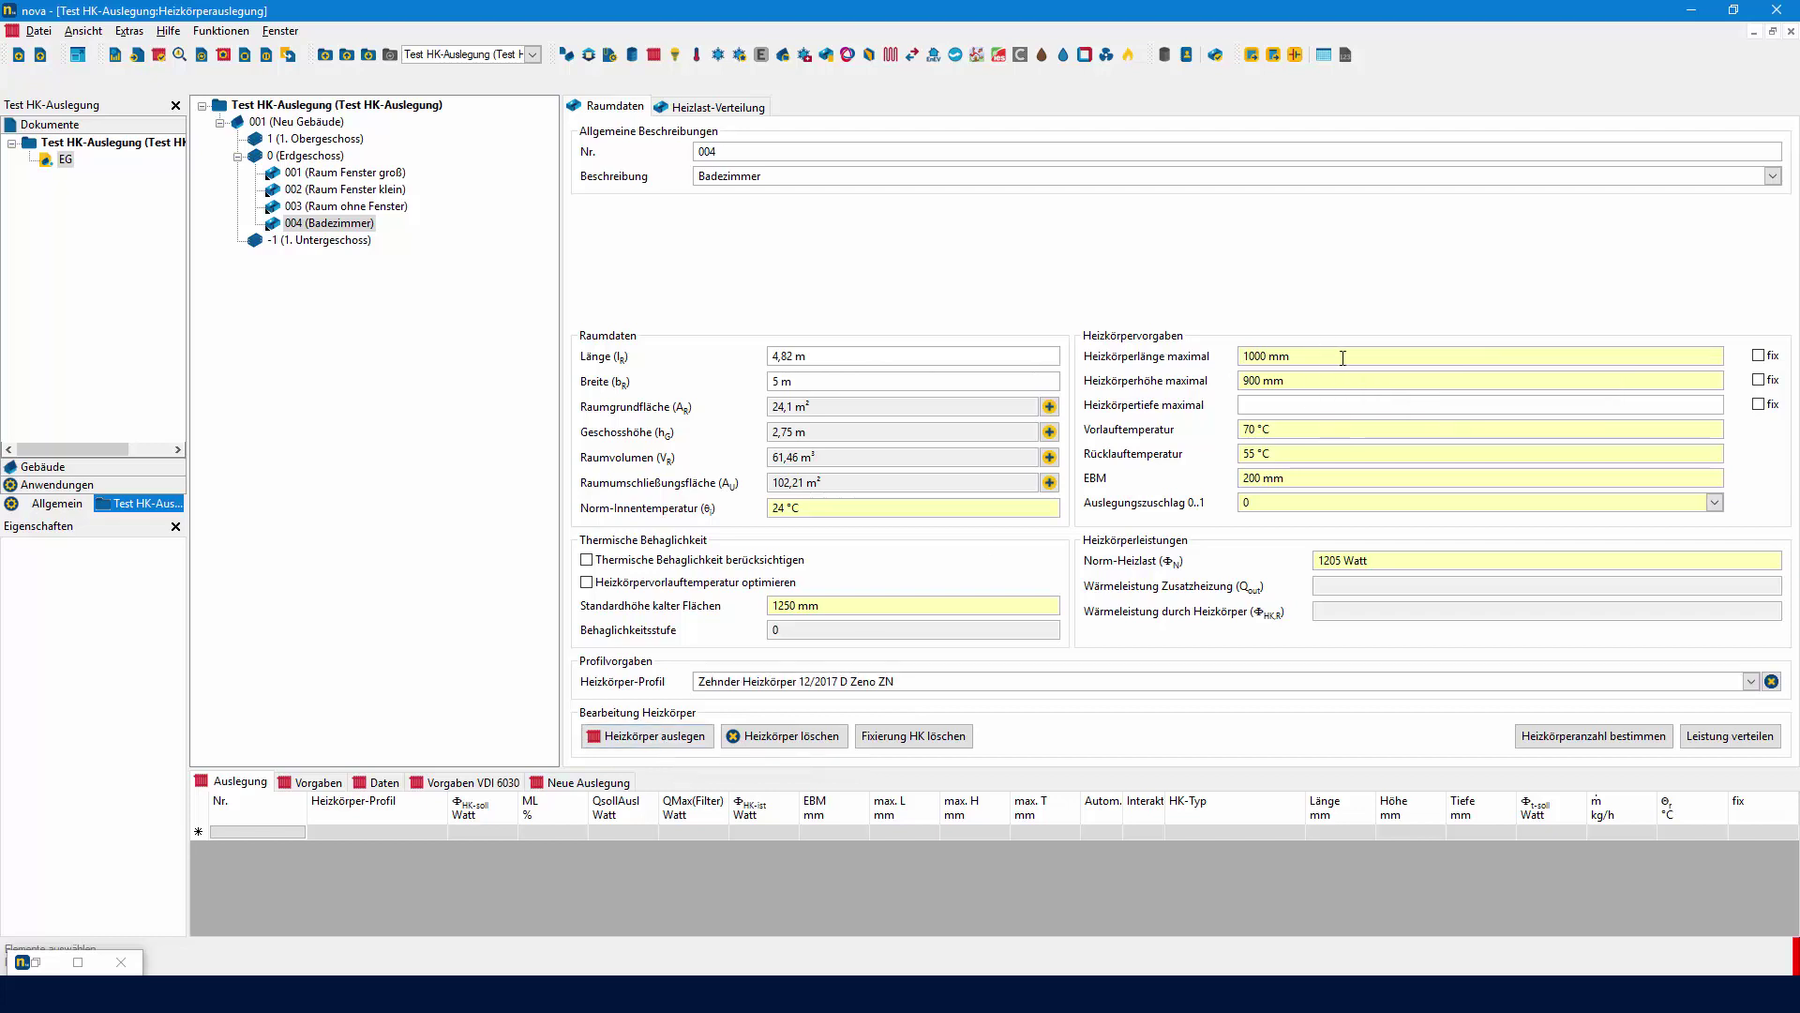
pyautogui.press('Tab')
pyautogui.write('1800')
pyautogui.press('Tab')
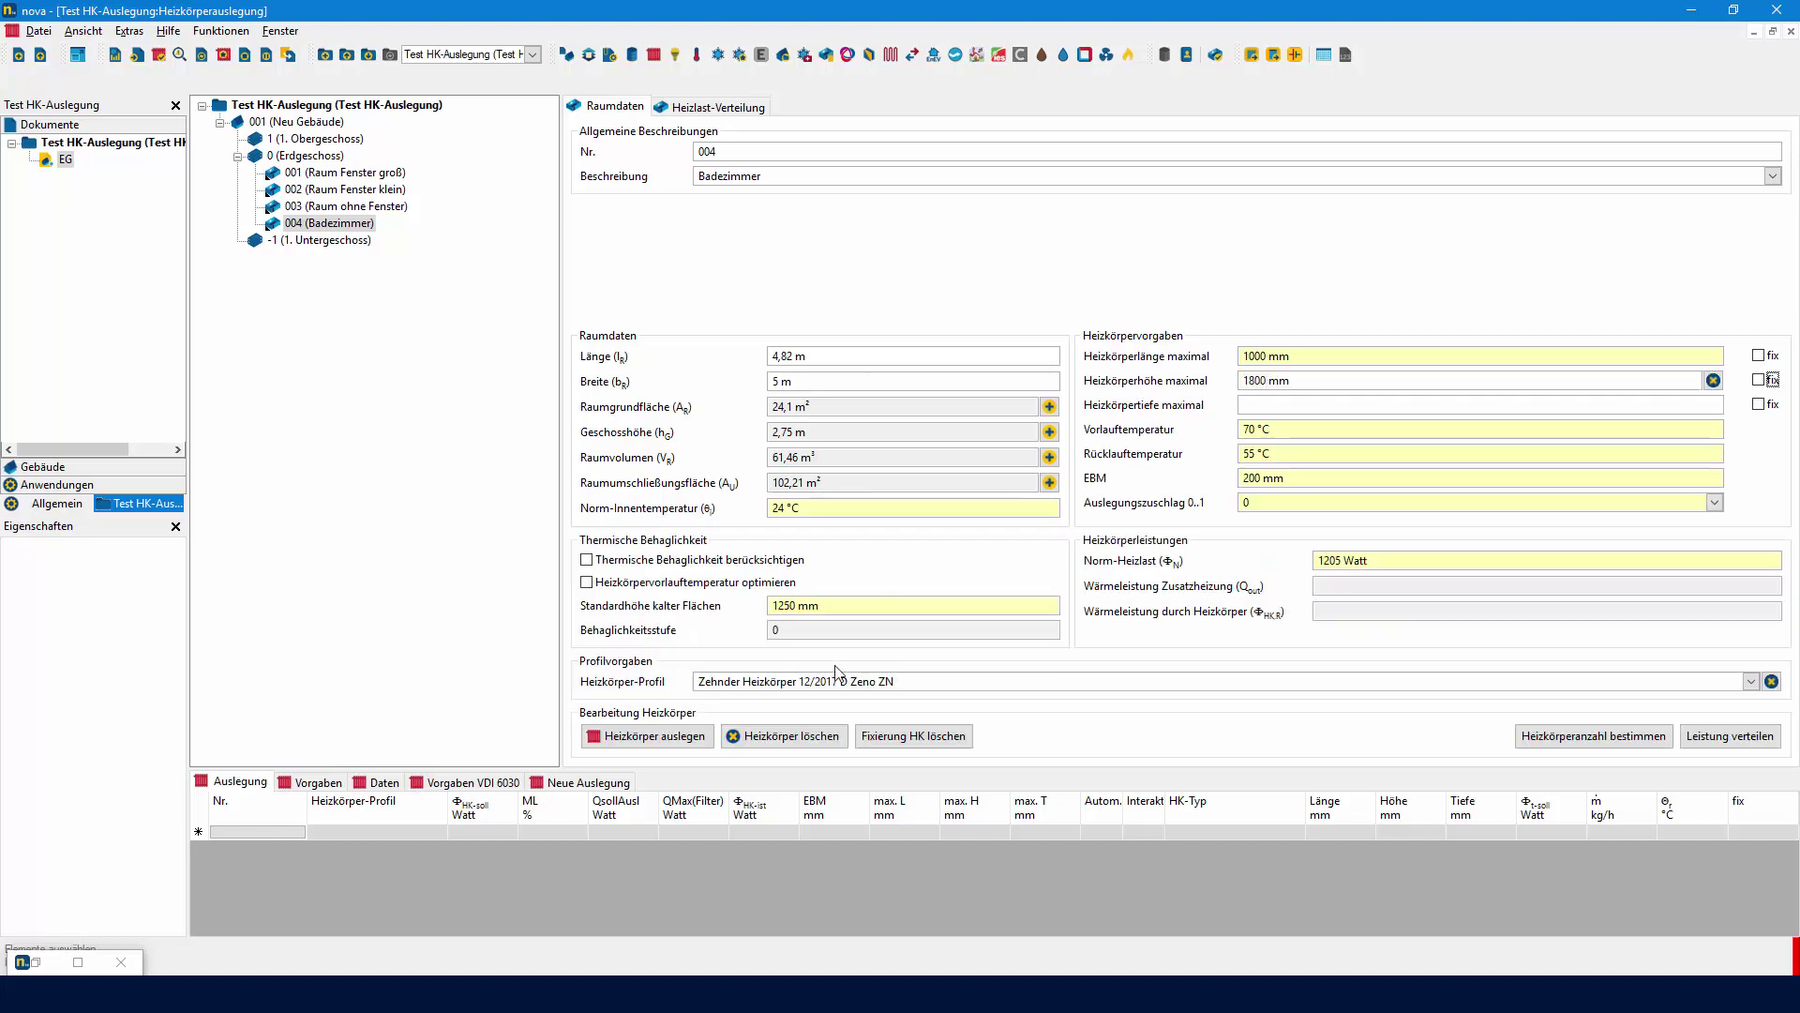
pyautogui.click(681, 737)
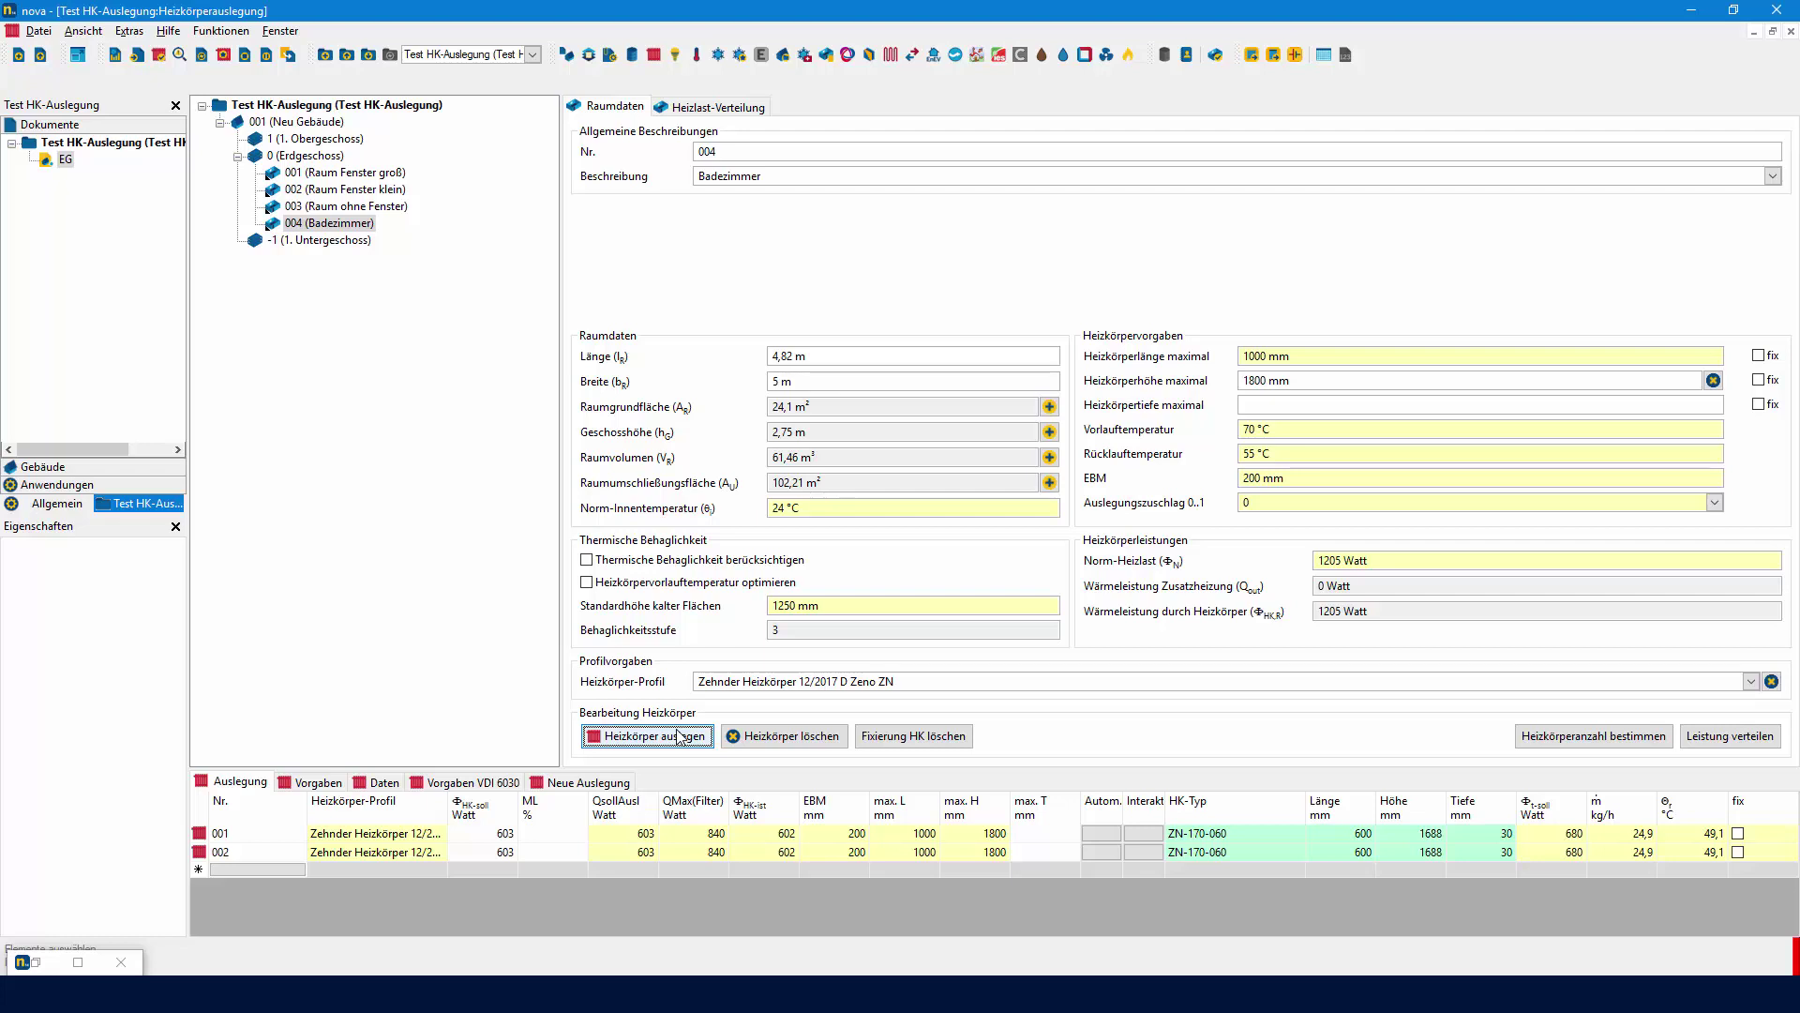
# Set the bathroom's heat output share from Flächenheizung to 50 % and size its radiators again.
pyautogui.click(749, 110)
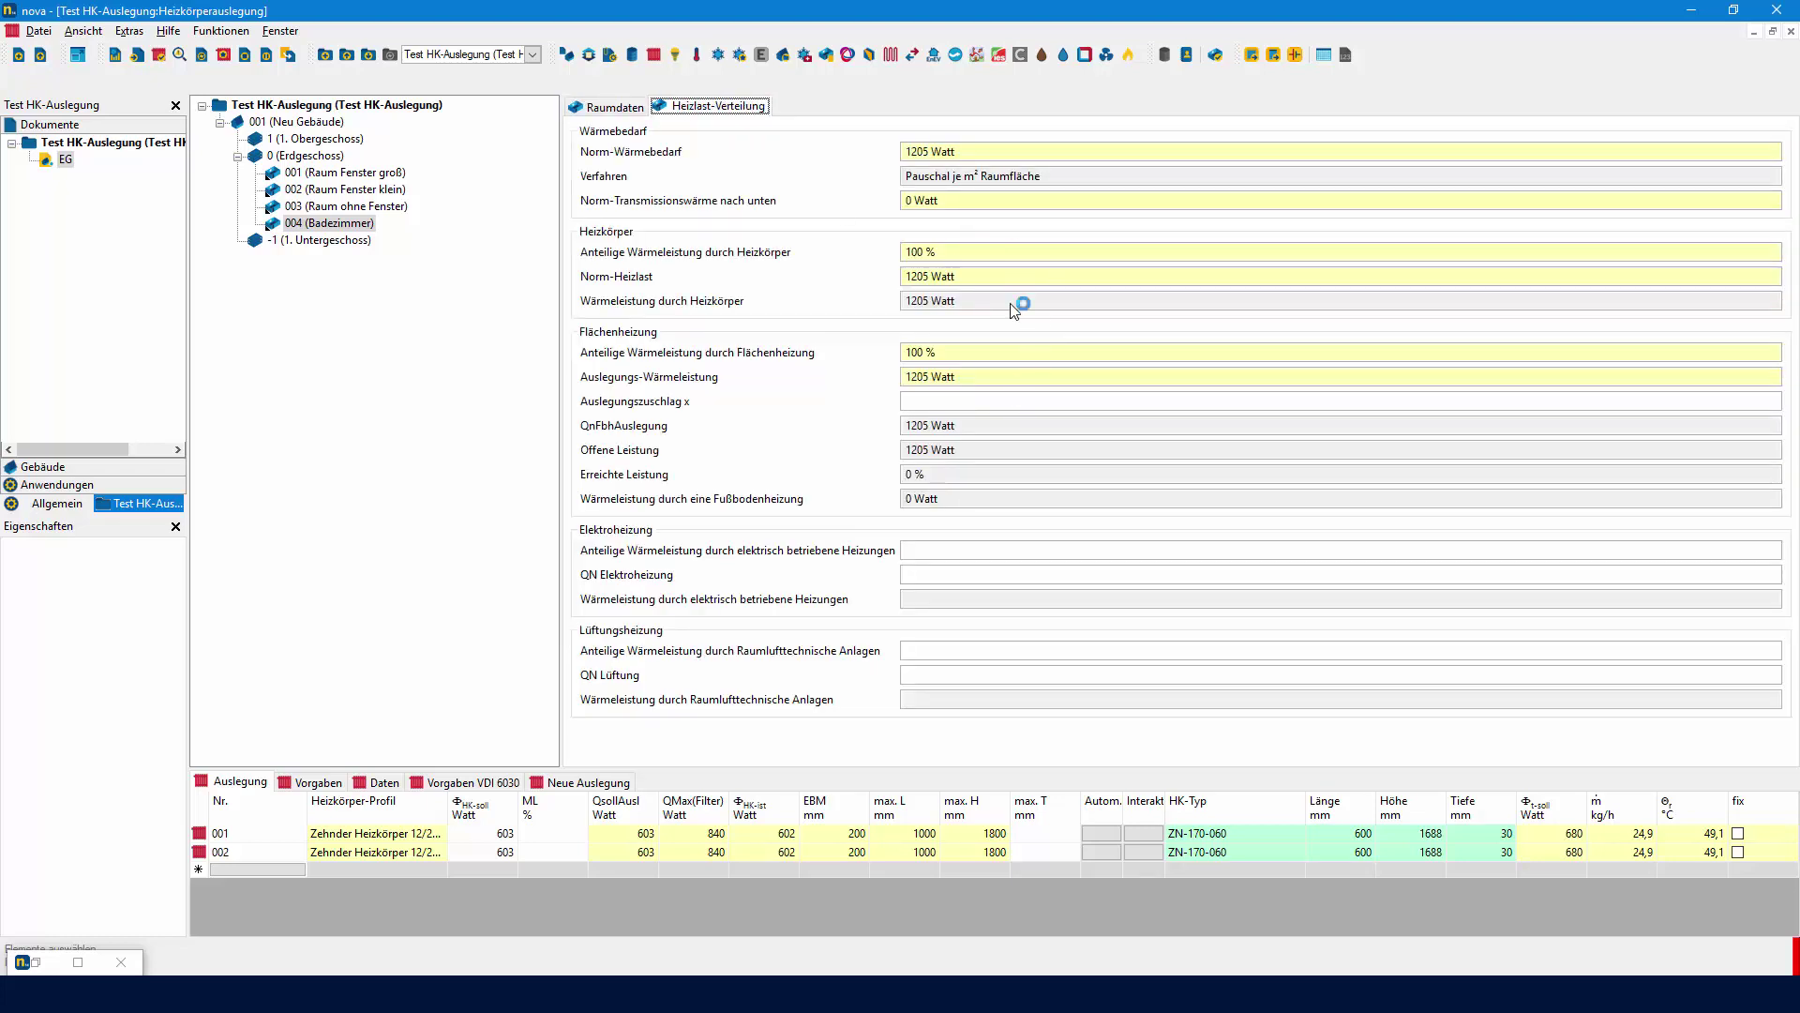
pyautogui.click(1006, 352)
pyautogui.write('50')
pyautogui.press('Tab')
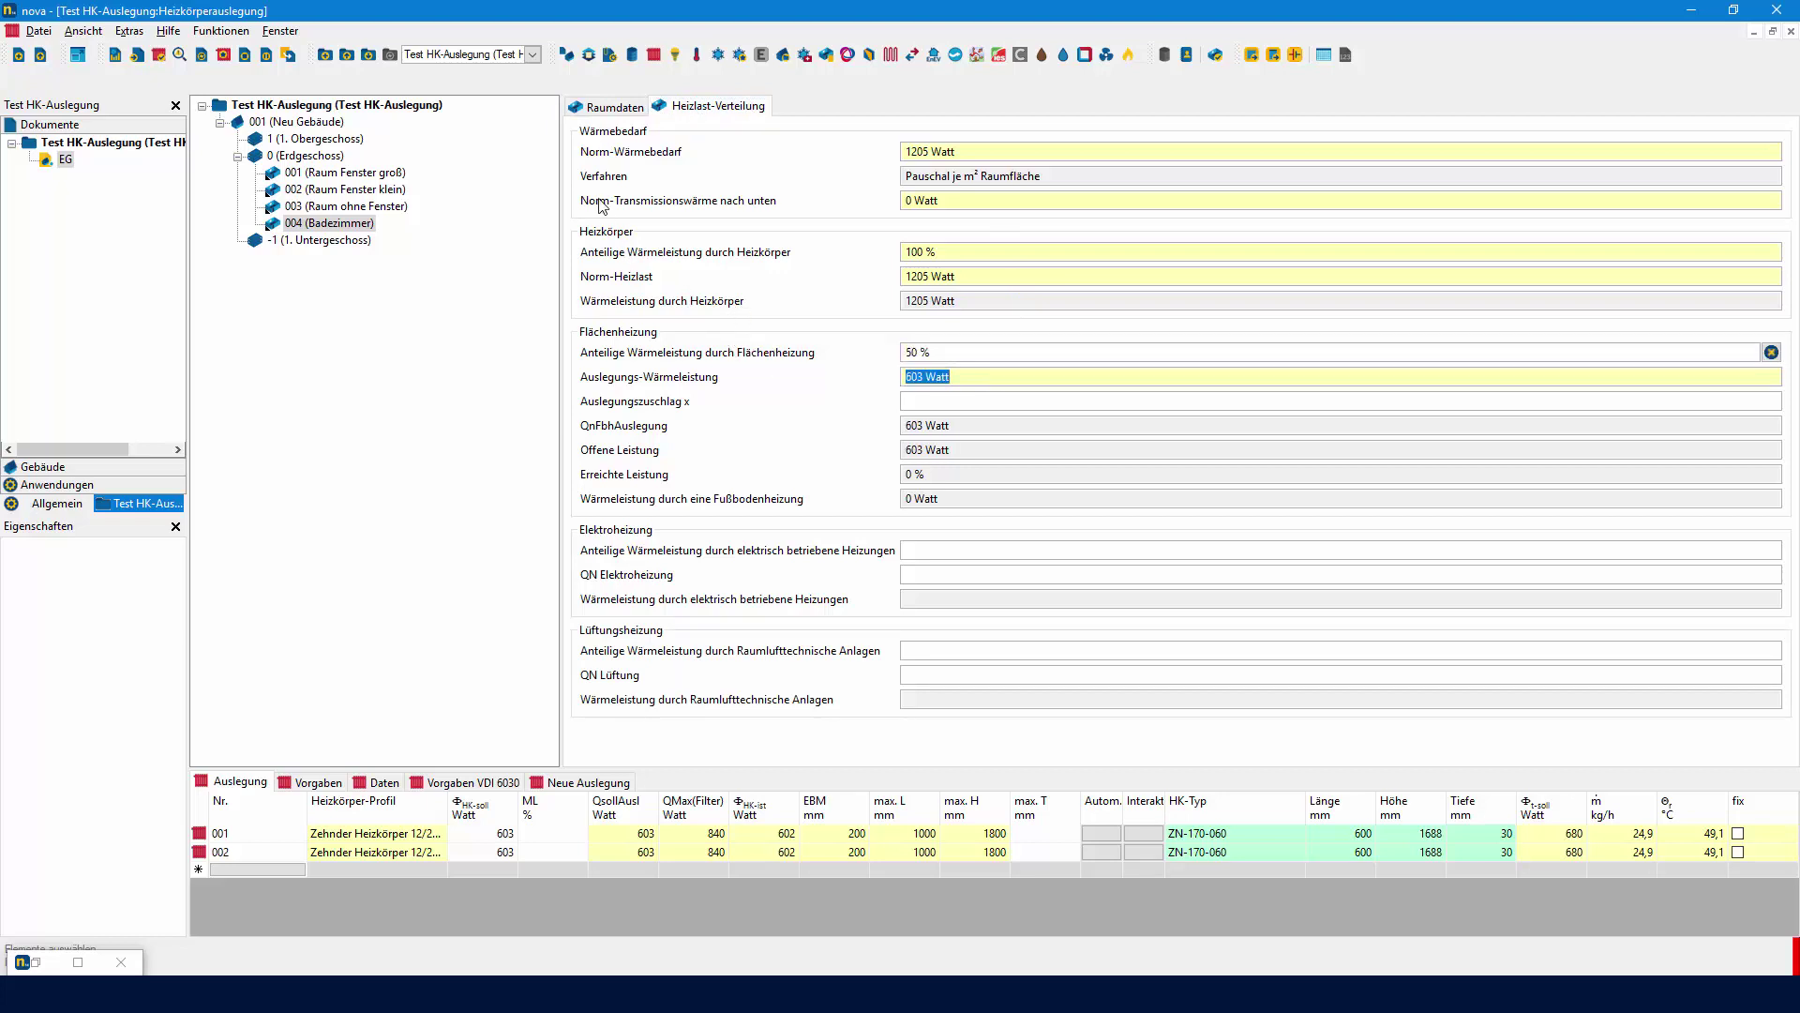
pyautogui.click(615, 106)
pyautogui.click(692, 738)
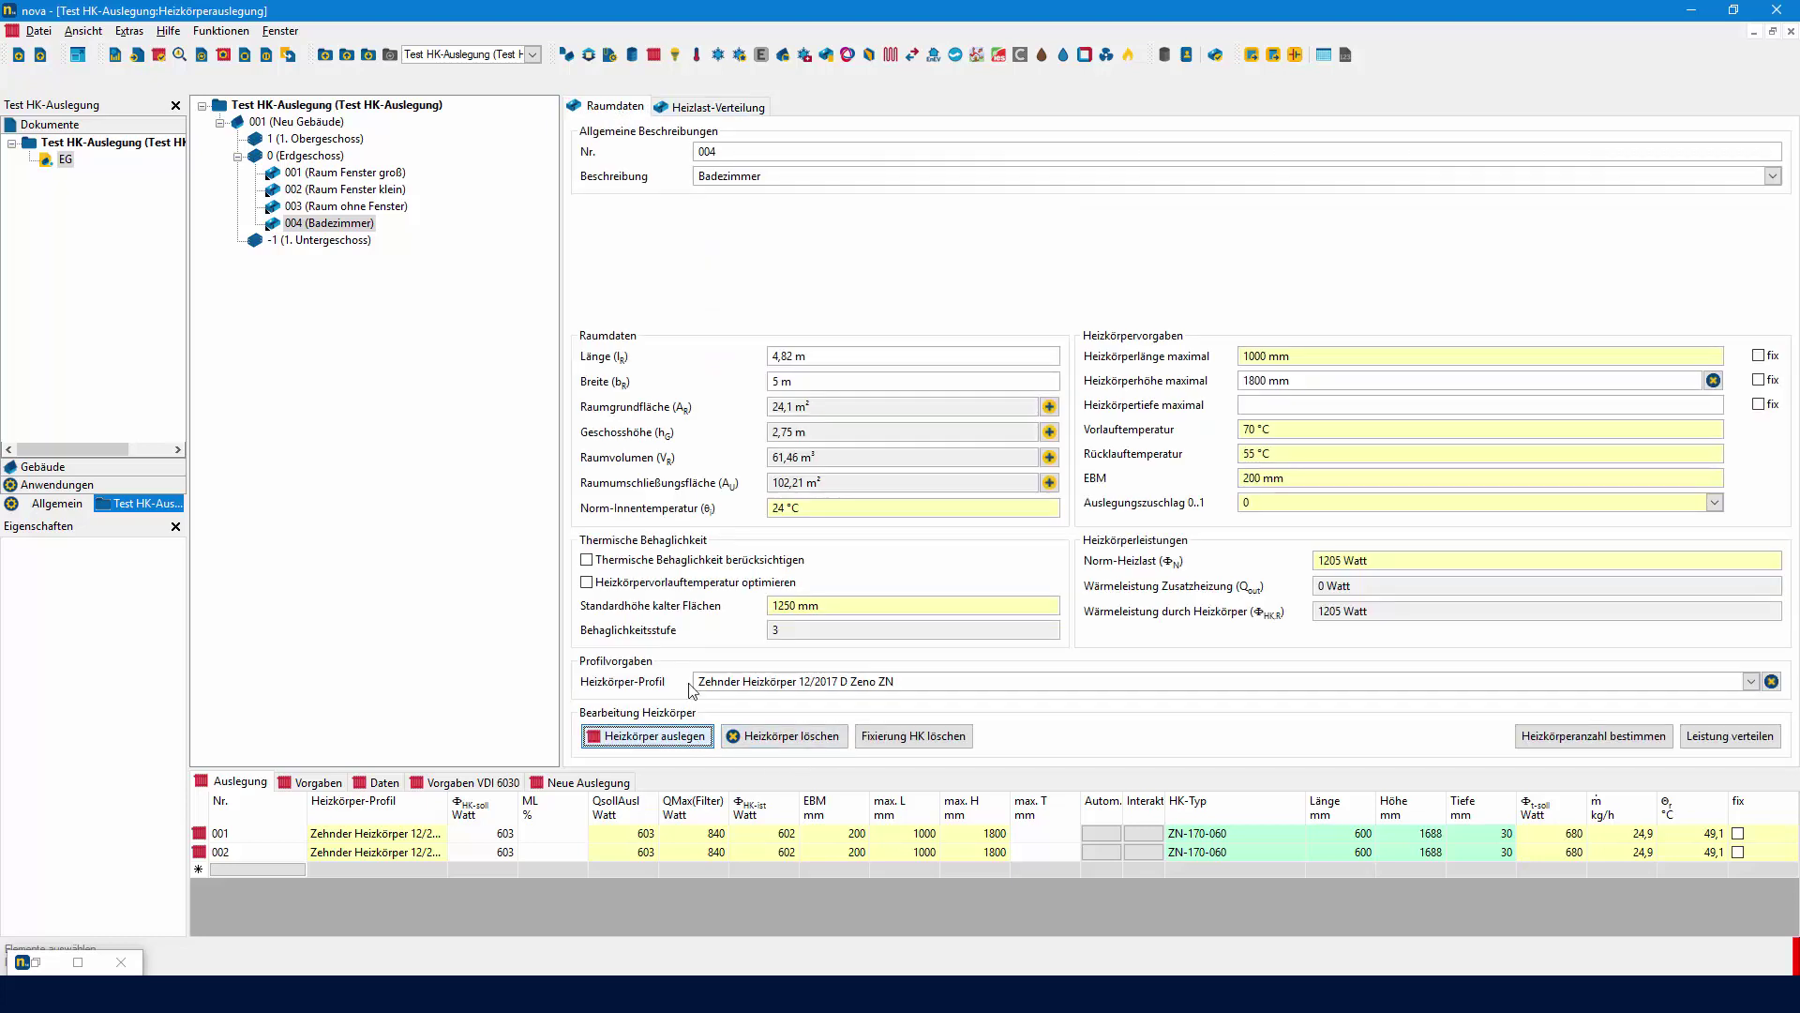
# Set the bathroom's heat output share from Heizkörper to 50 % and size its radiators again.
pyautogui.click(701, 108)
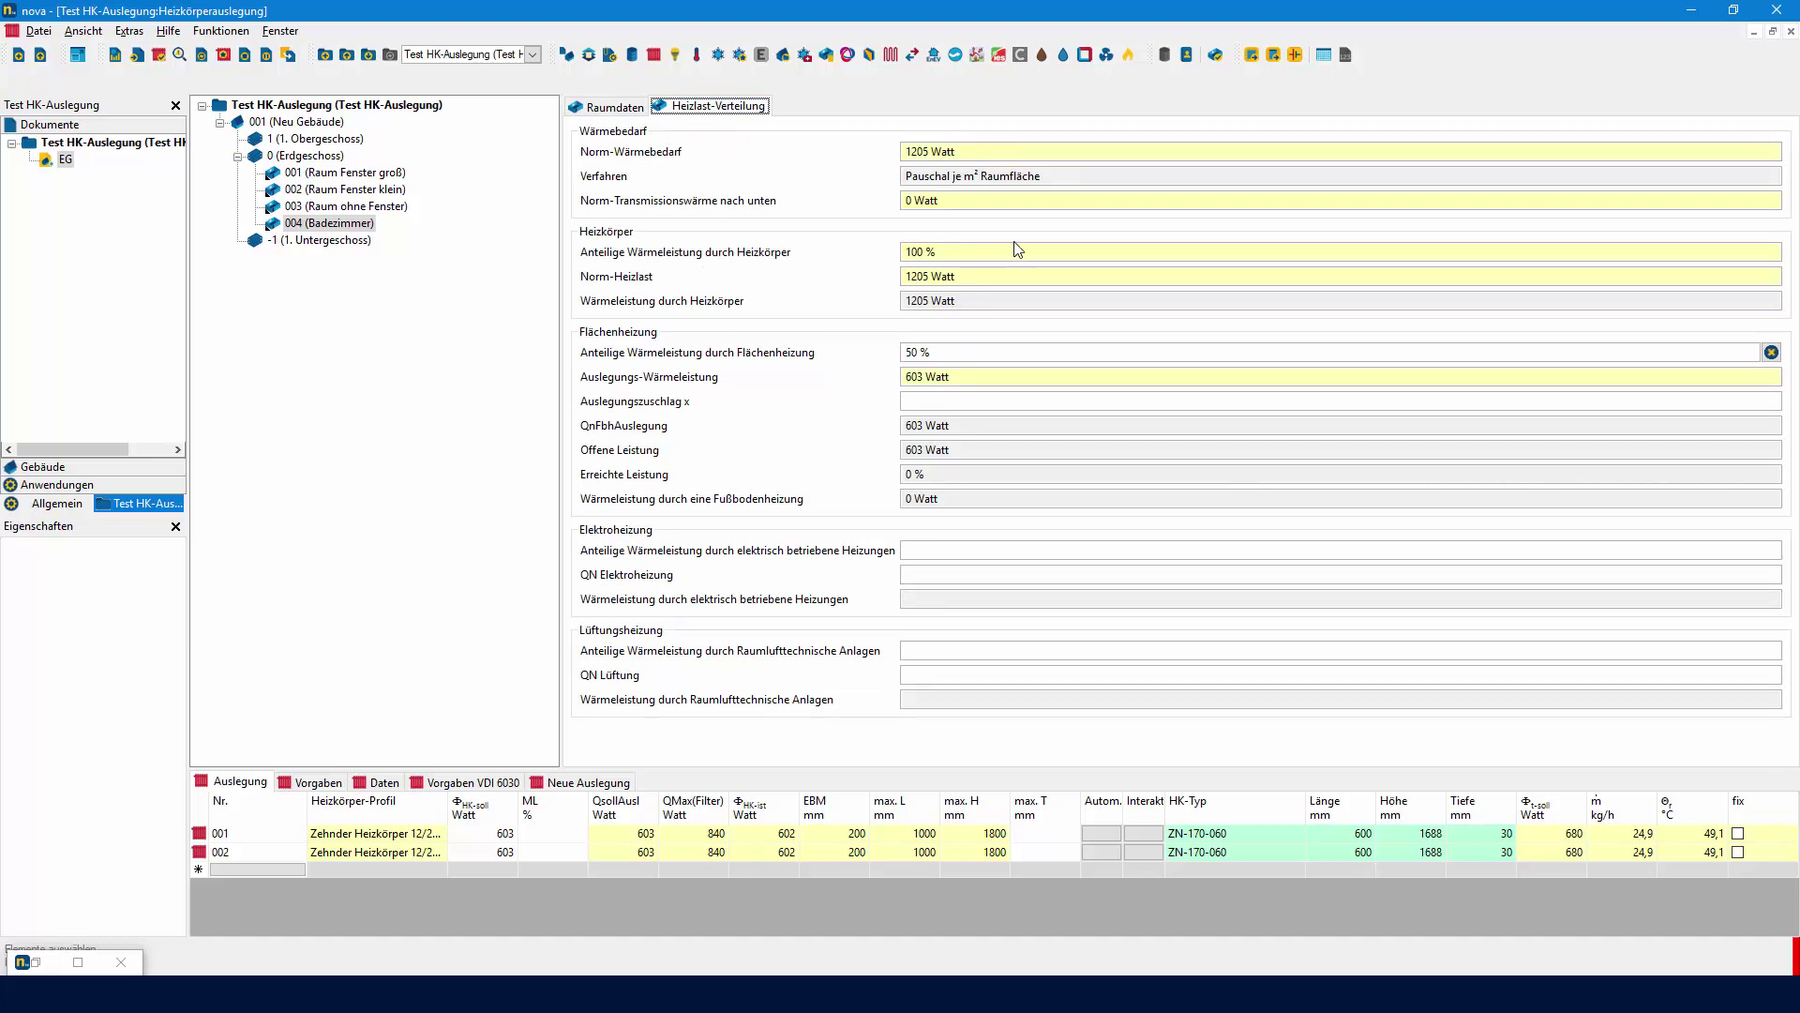
pyautogui.click(981, 251)
pyautogui.write('50')
pyautogui.press('Tab')
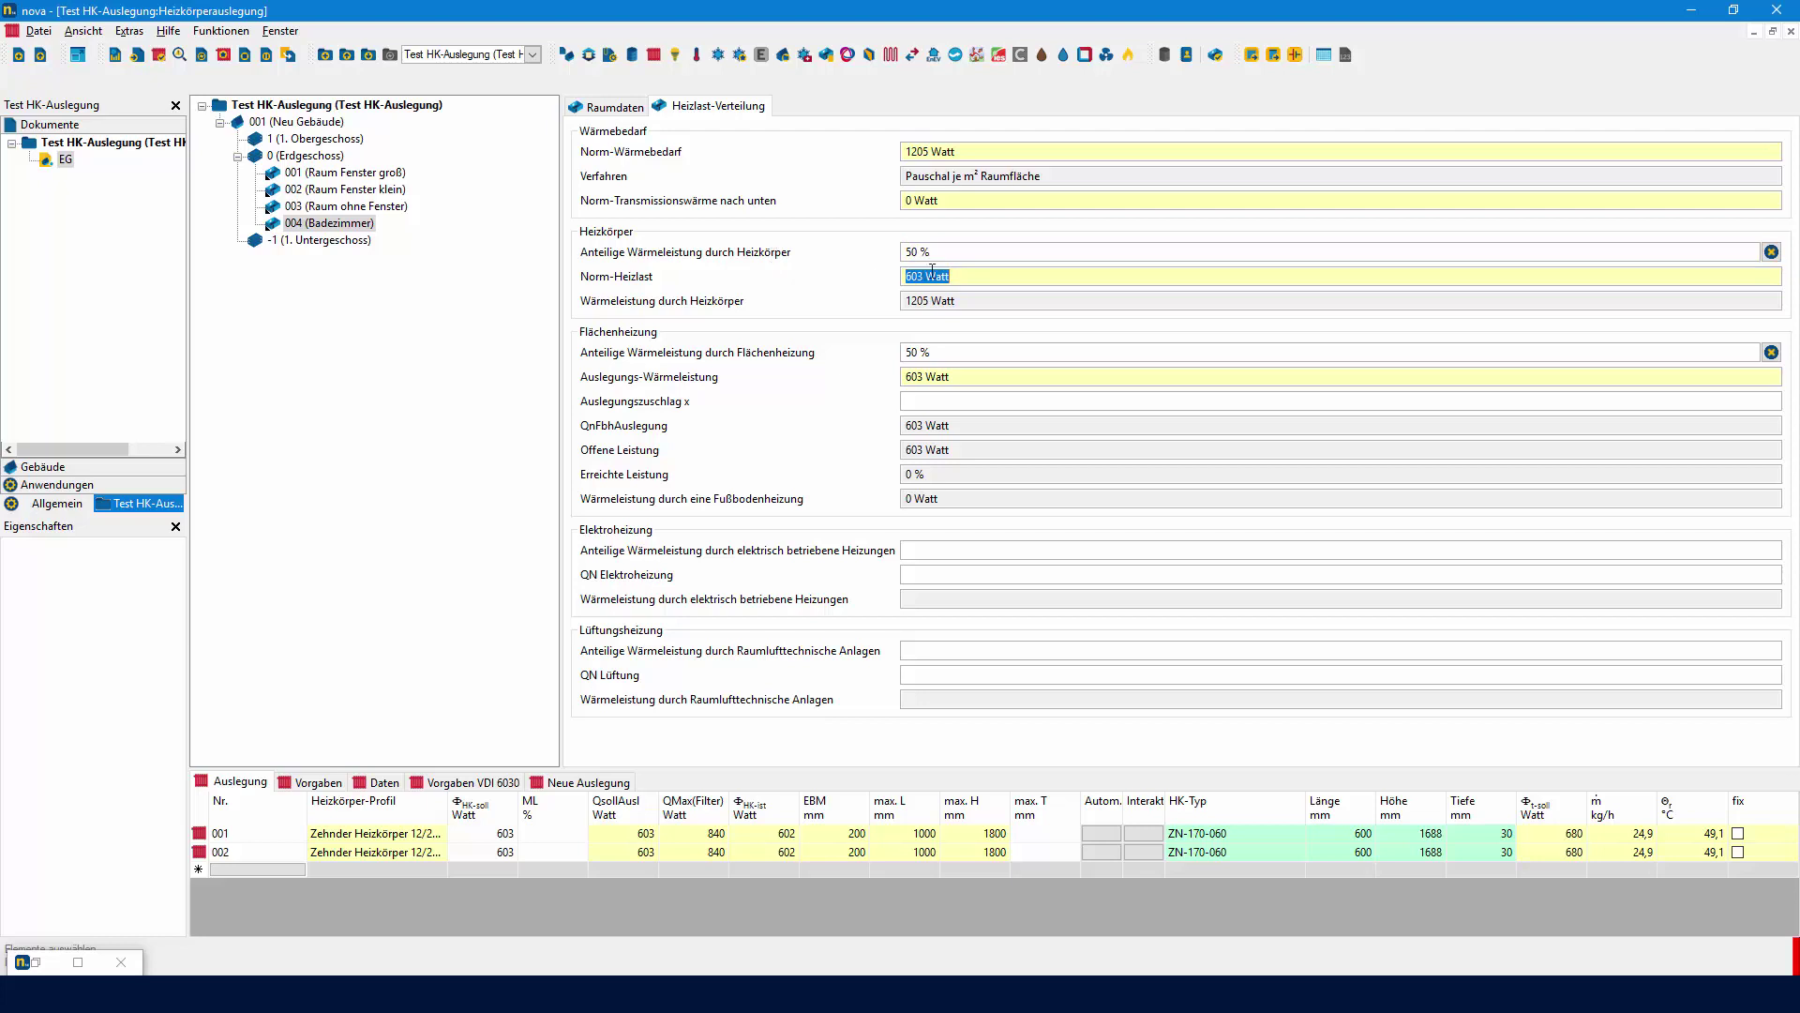
pyautogui.click(615, 110)
pyautogui.click(615, 109)
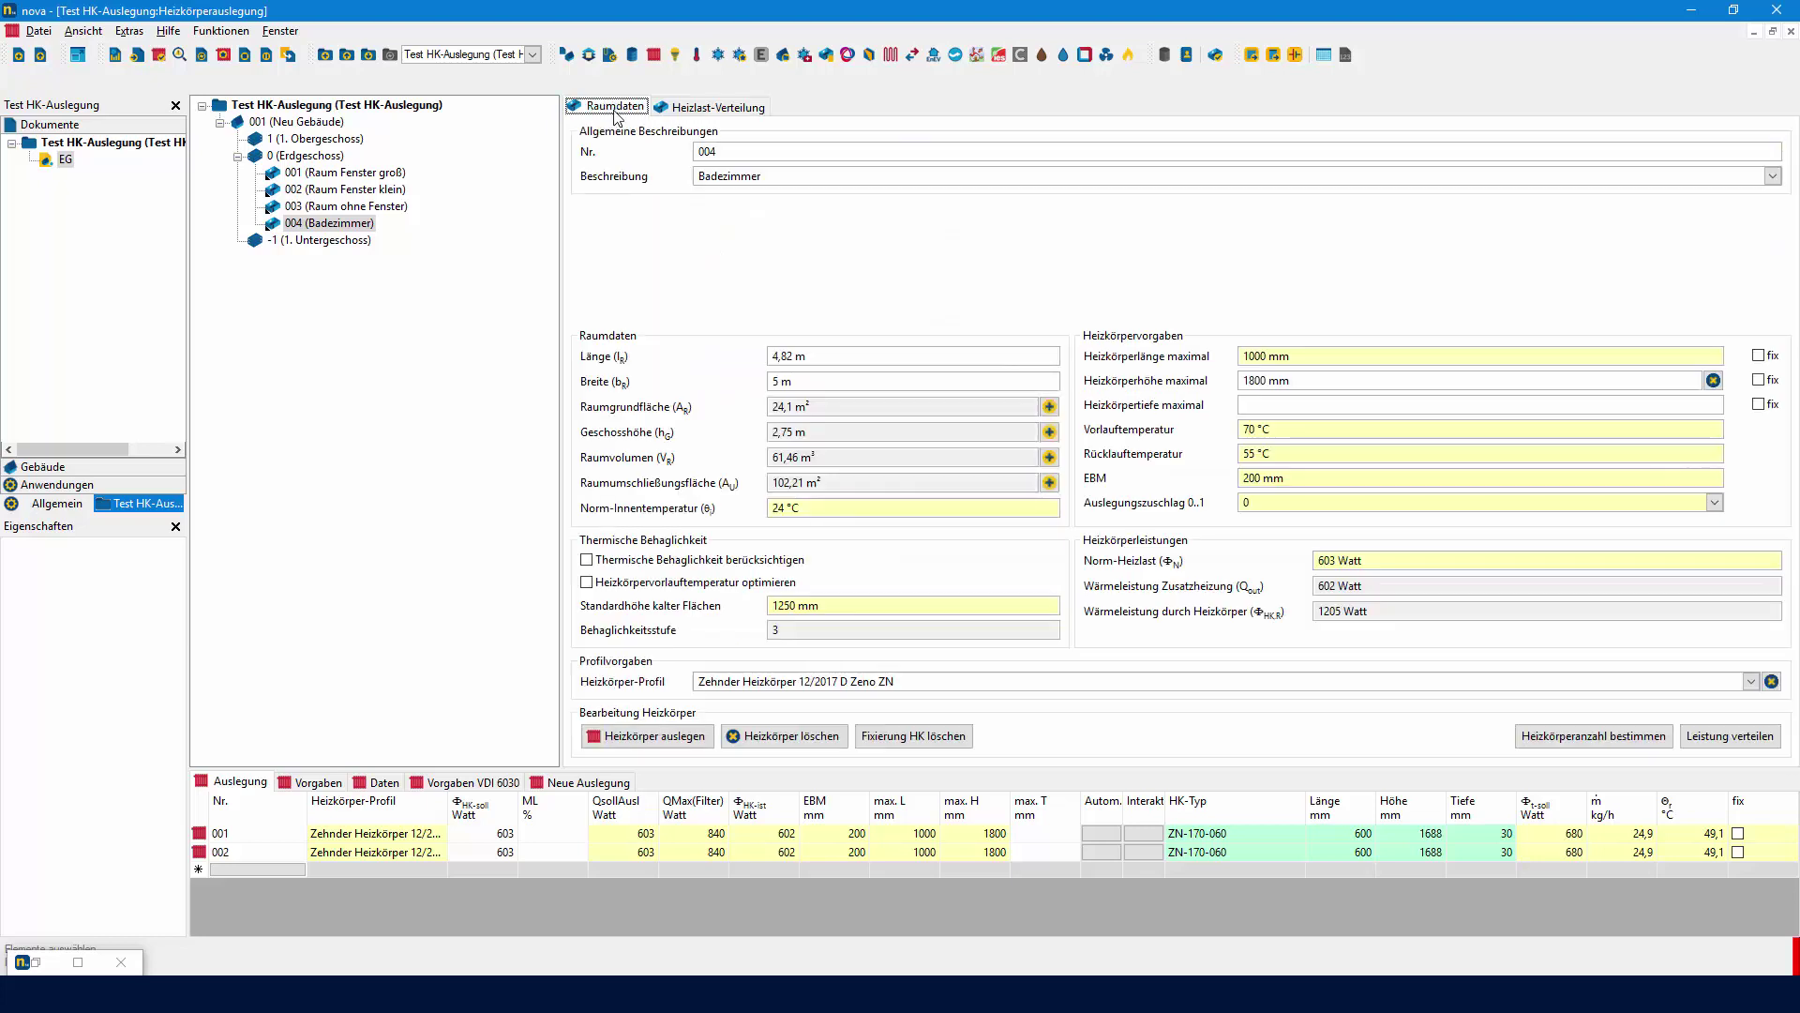
pyautogui.click(682, 738)
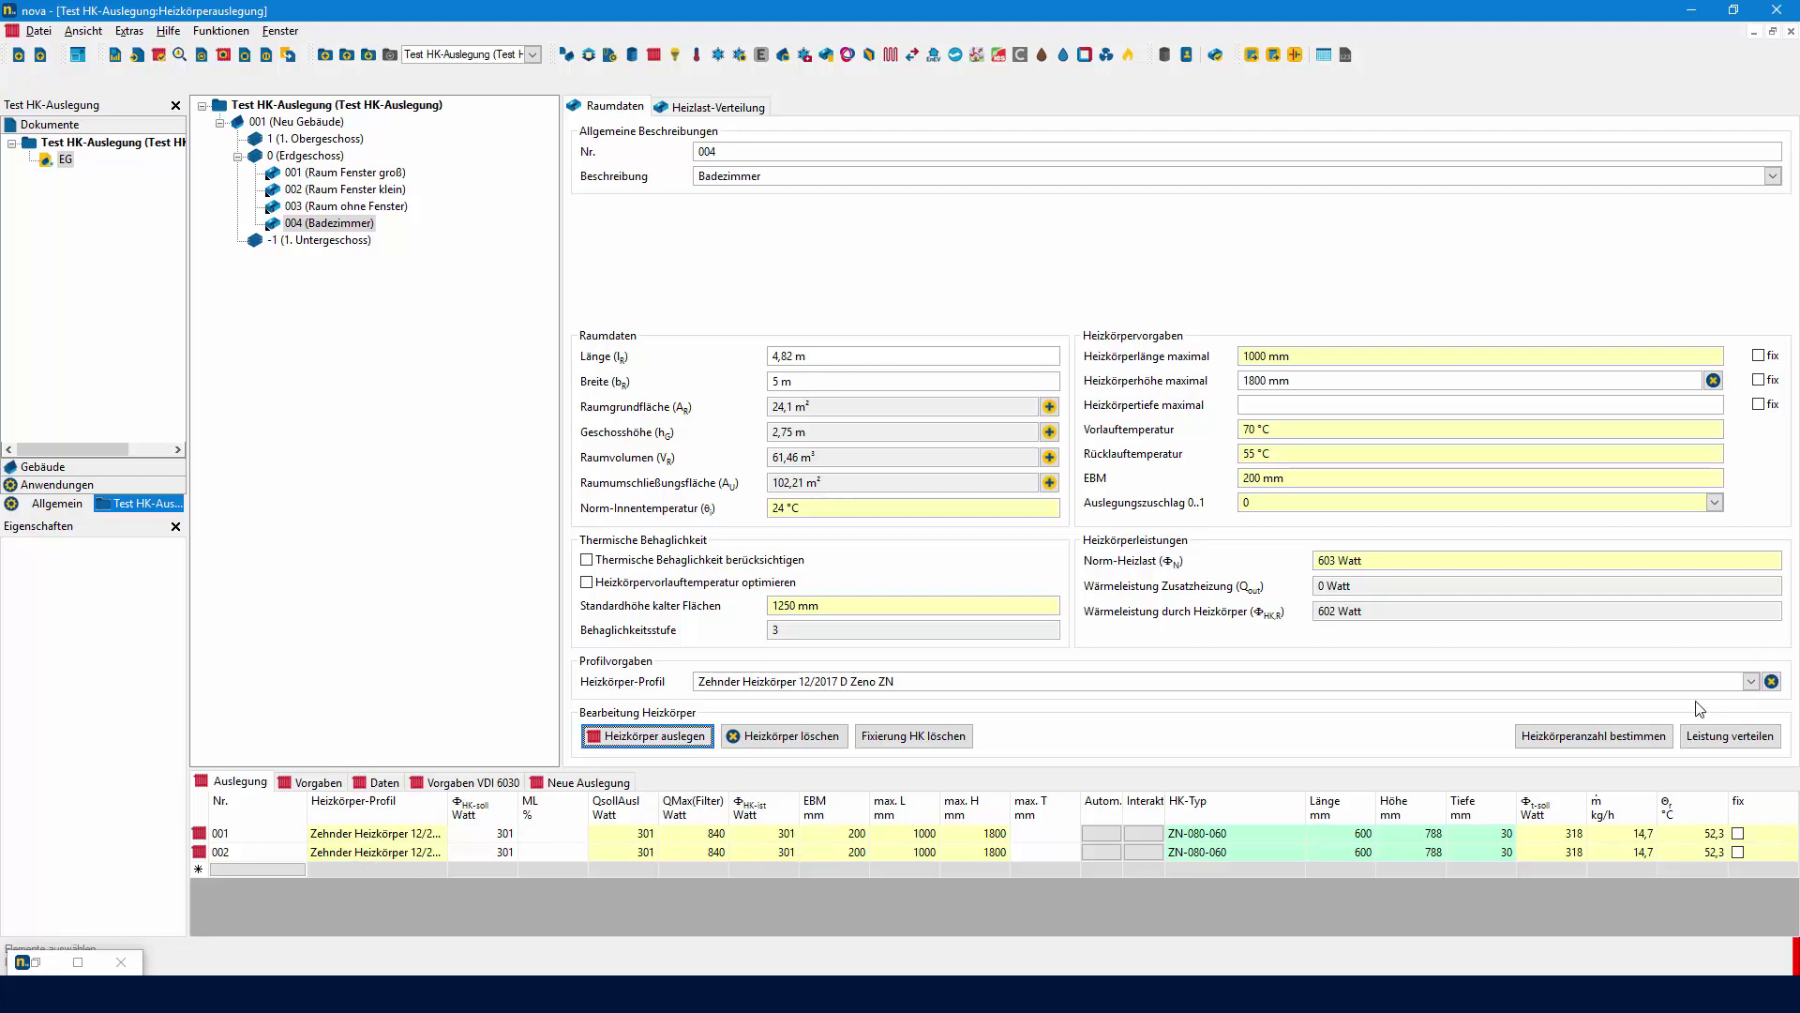
# Replace the bathroom's existing radiators by determining the required radiator count afresh and sizing the result.
pyautogui.click(1609, 737)
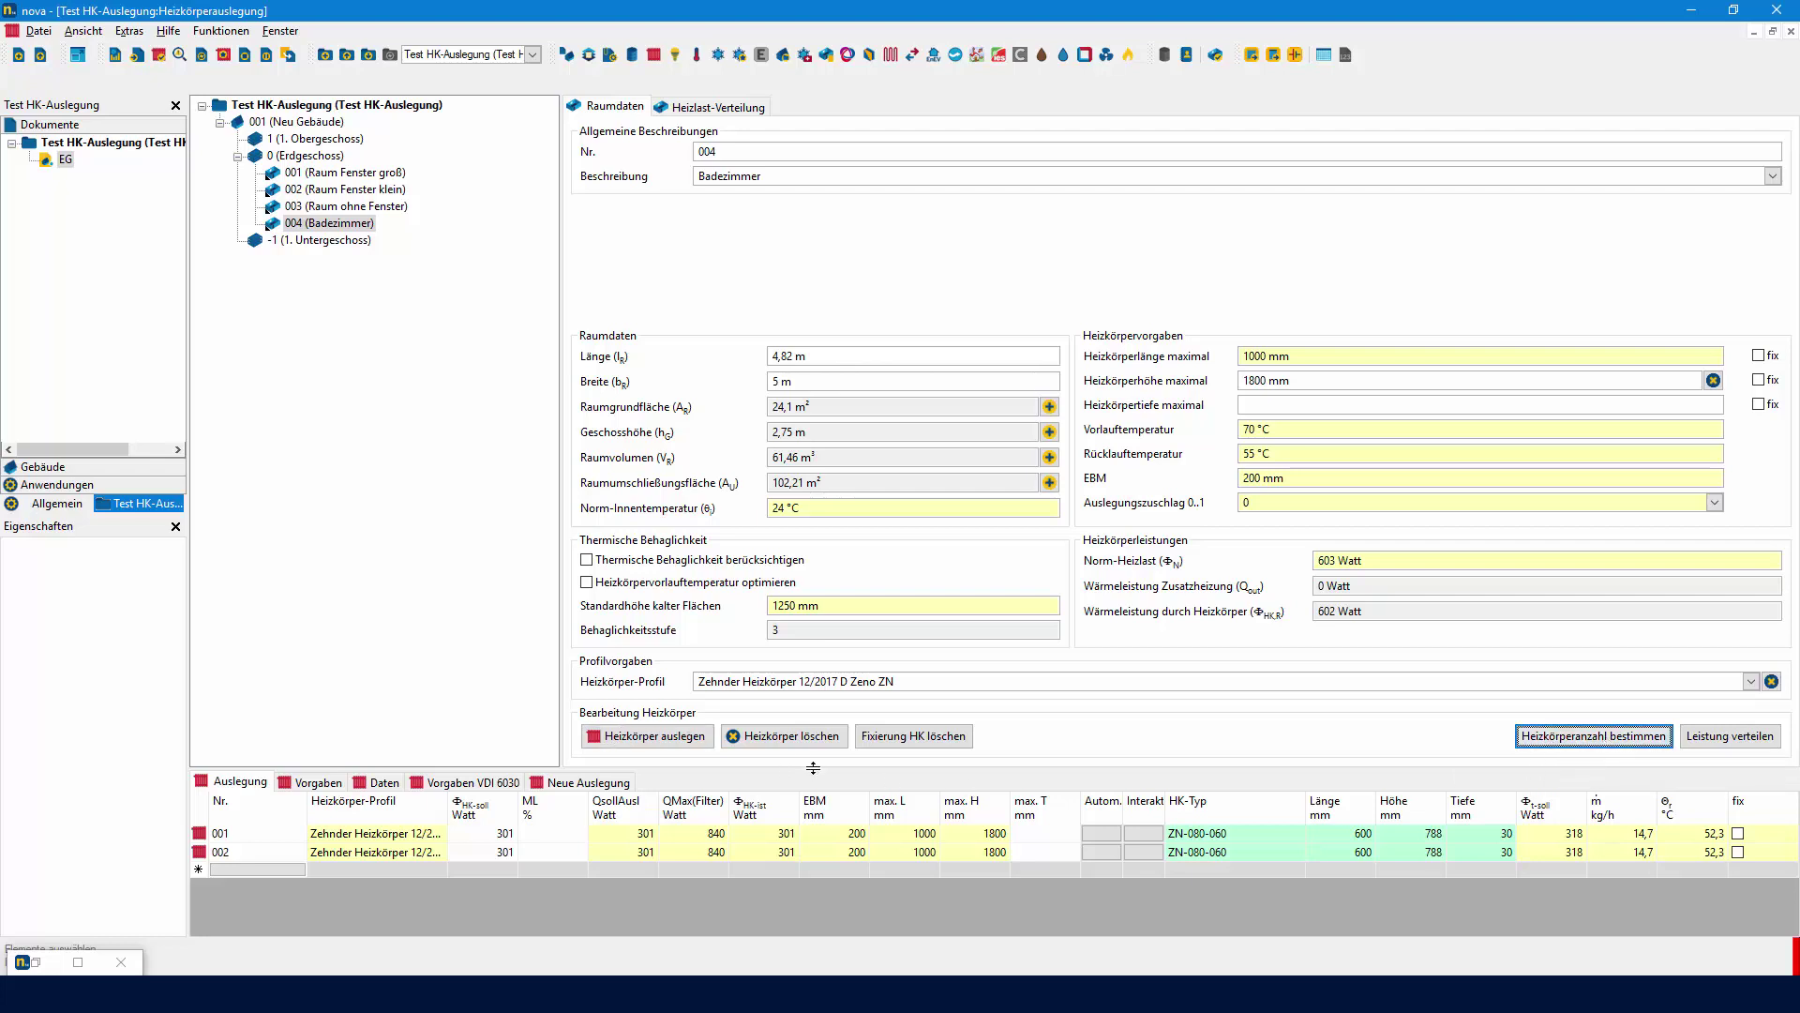
pyautogui.click(784, 735)
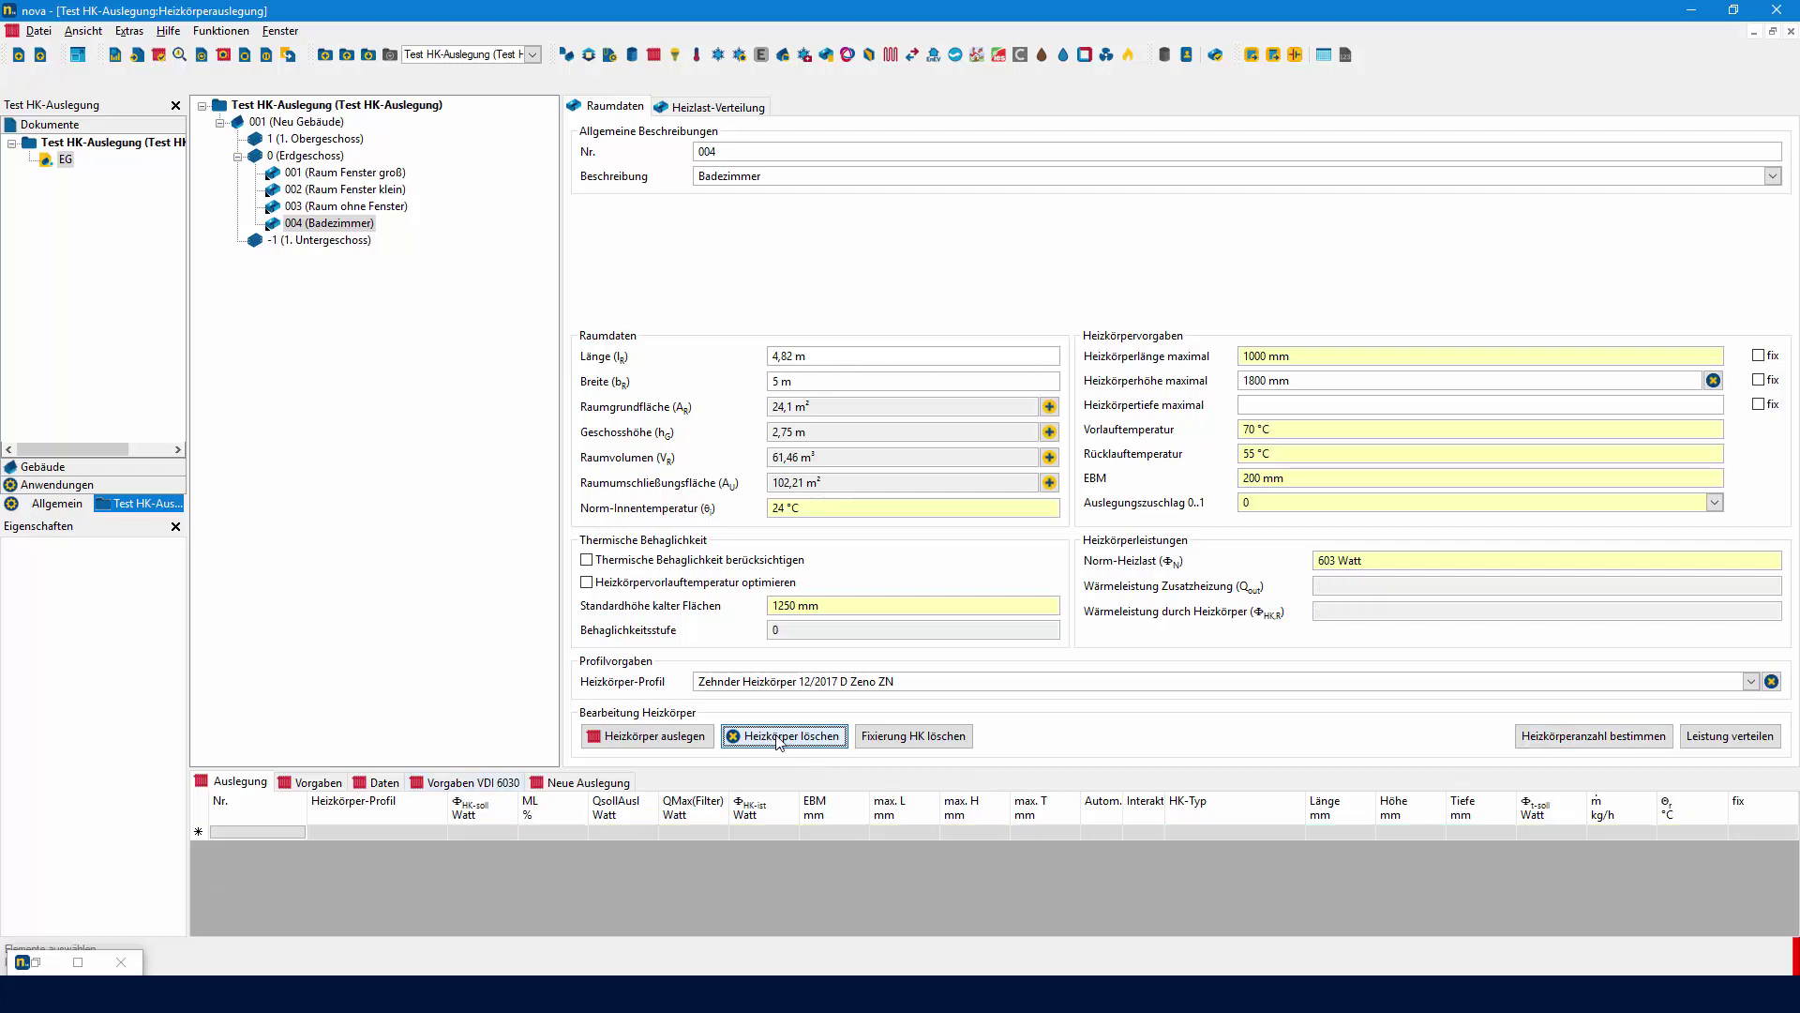
pyautogui.click(1592, 735)
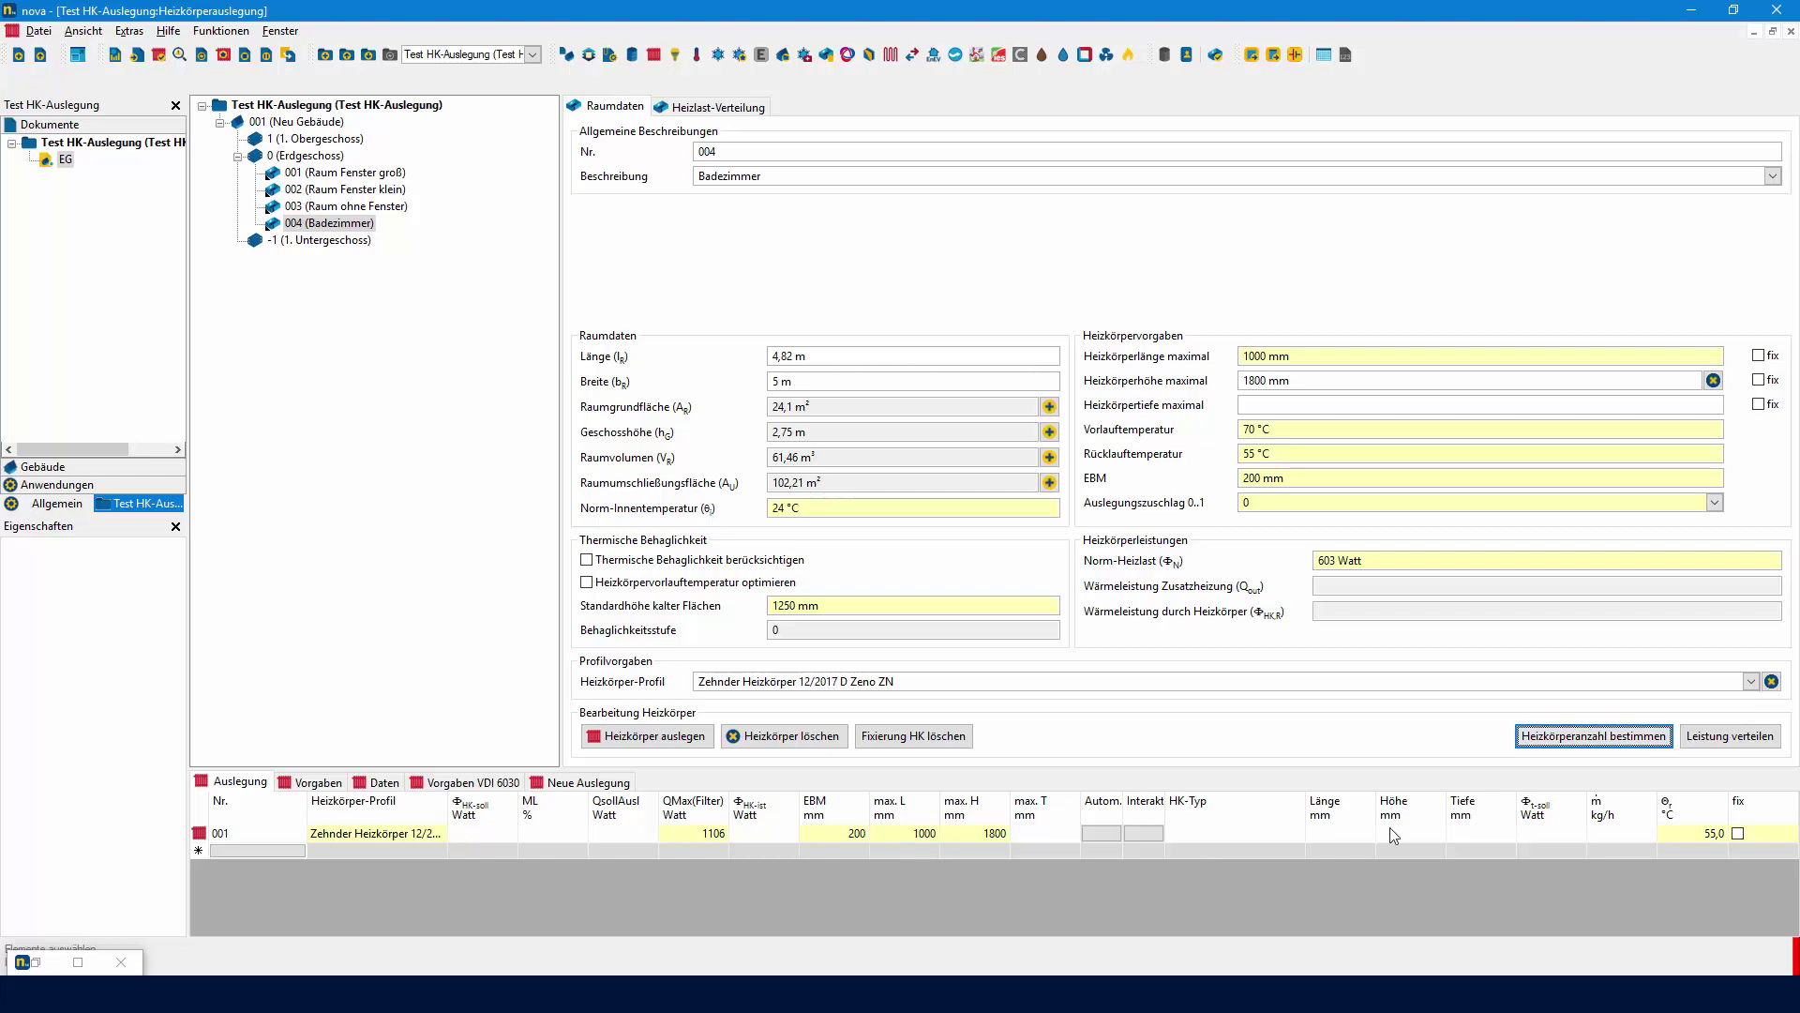
pyautogui.click(645, 737)
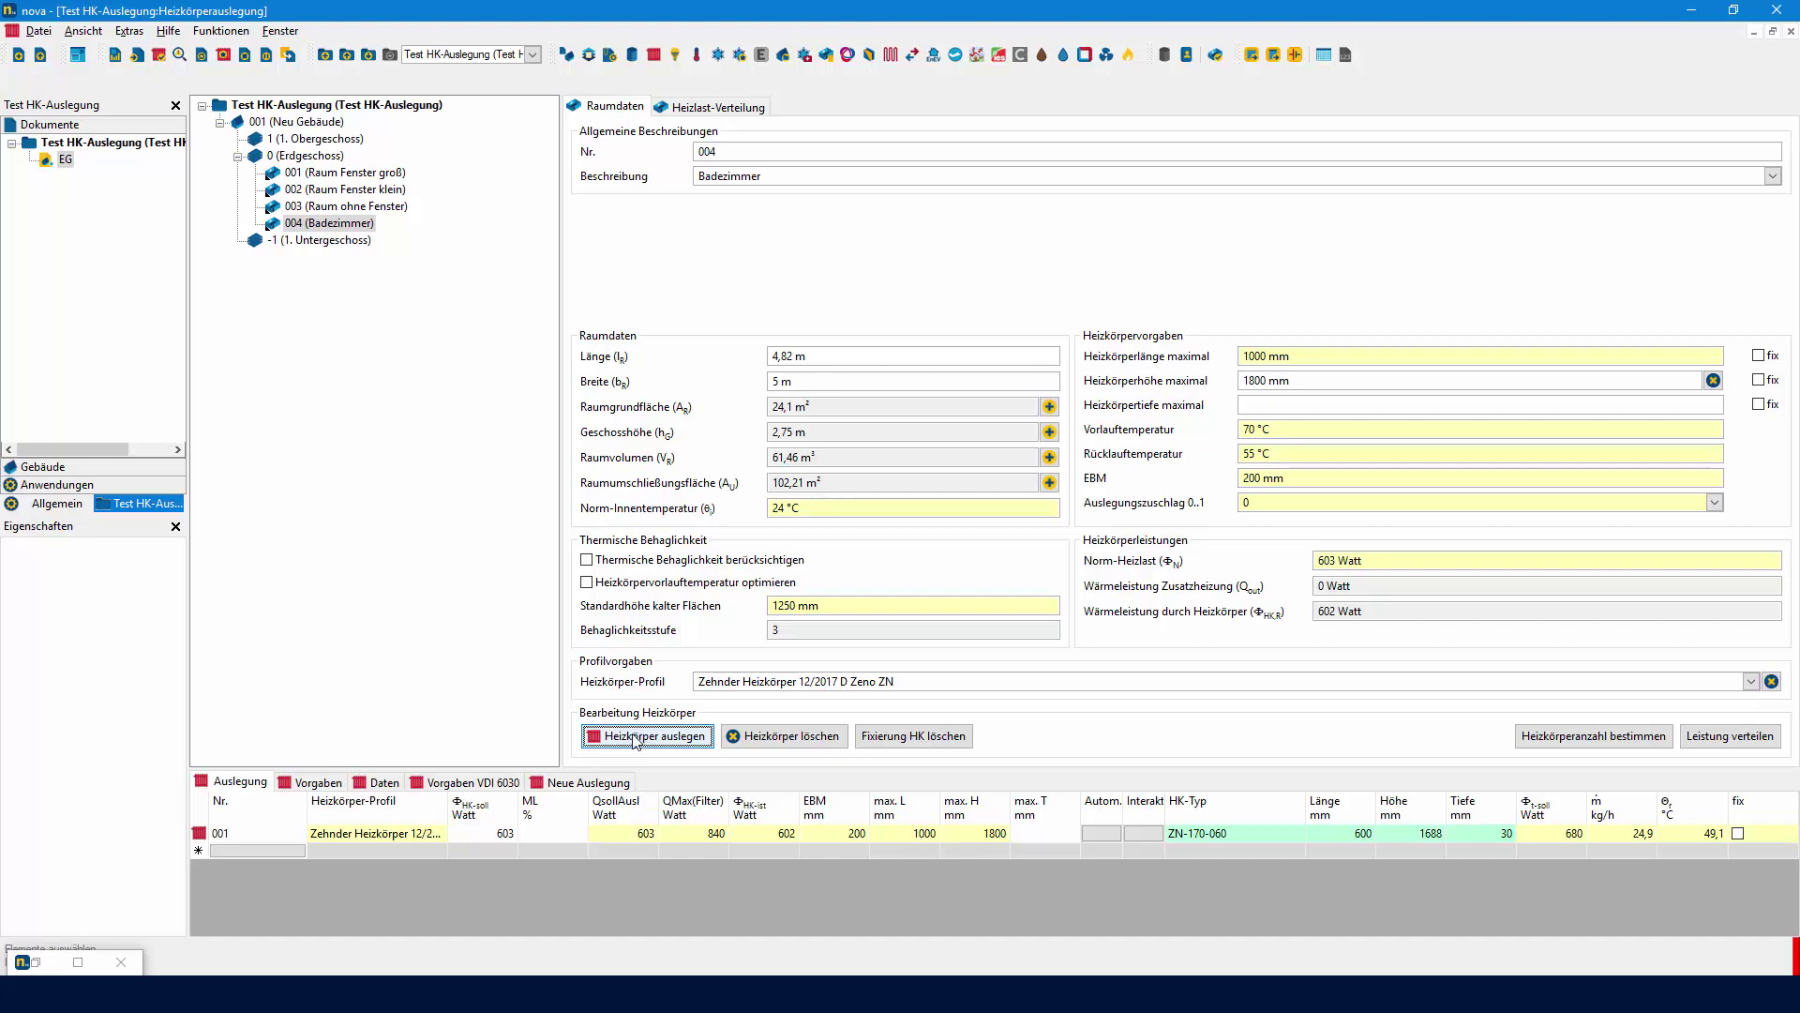
# Arrange the Heizkörperauslegung and EG.n4m windows side by side, with rooms 001 and 002 in view in the floor plan.
pyautogui.click(280, 31)
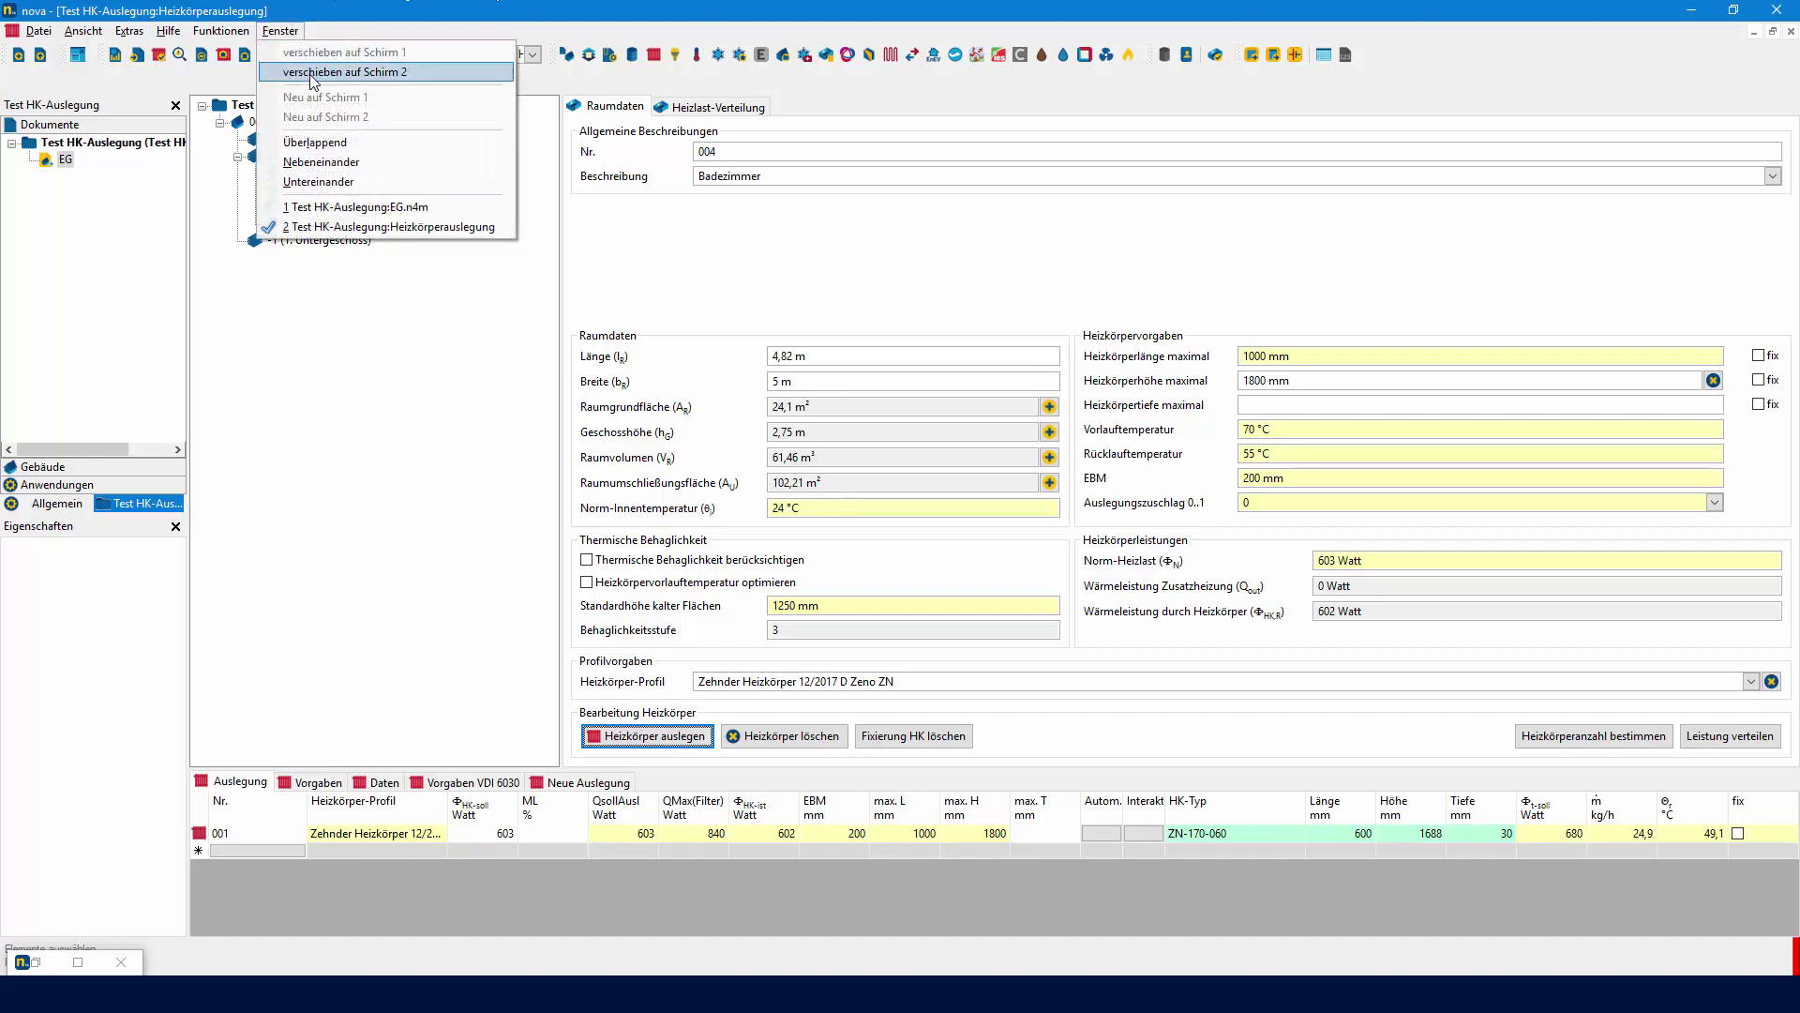
pyautogui.click(321, 157)
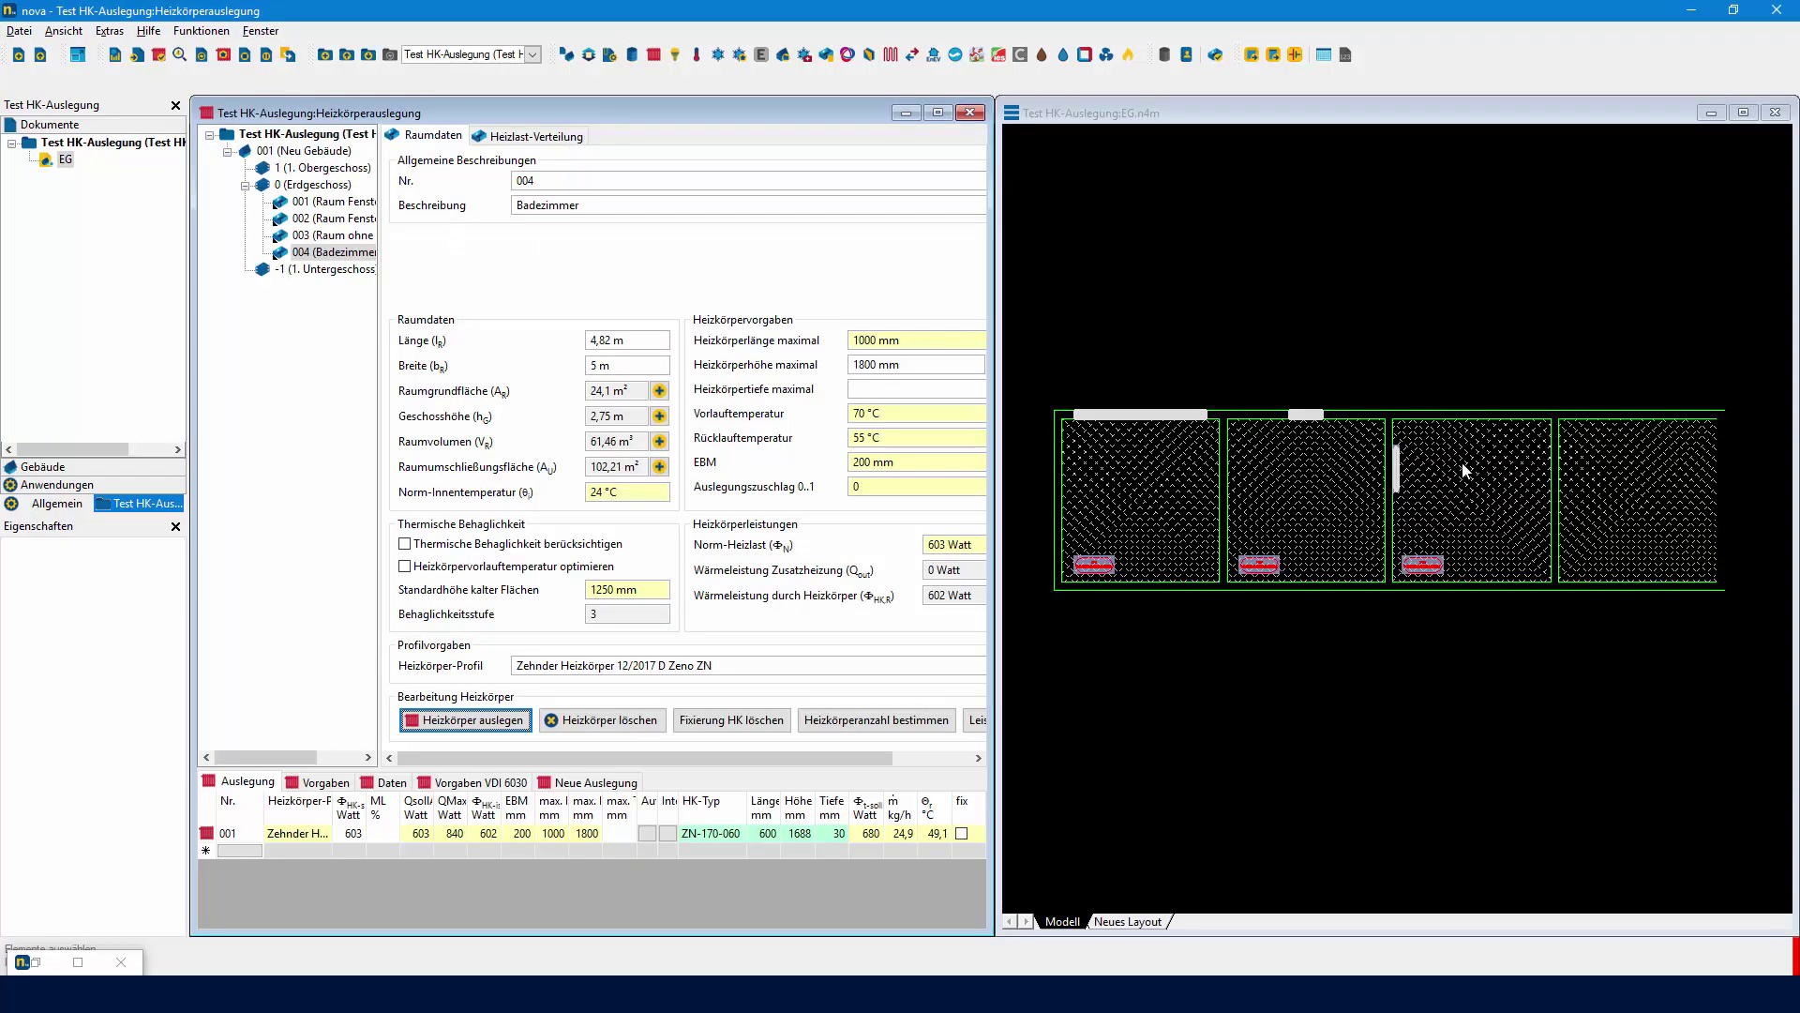
pyautogui.click(1465, 450)
pyautogui.scroll(2, 1155, 437)
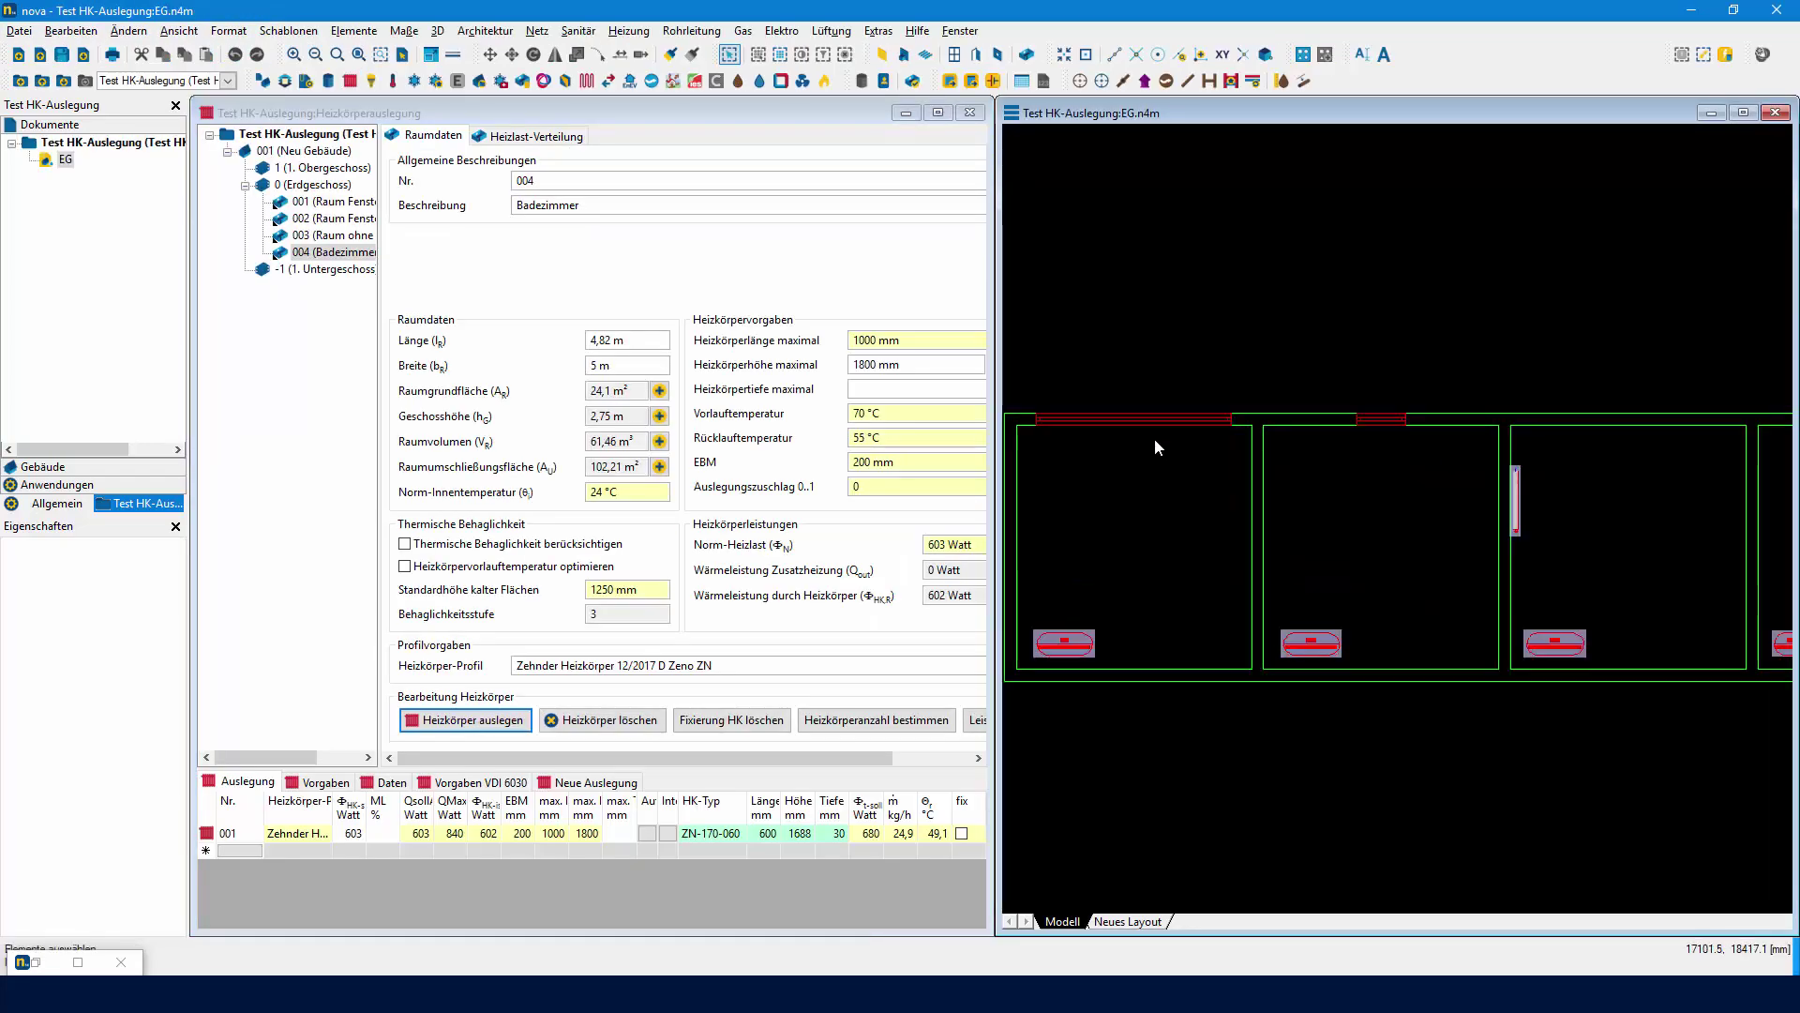
pyautogui.moveTo(1164, 435); pyautogui.dragTo(1339, 416)
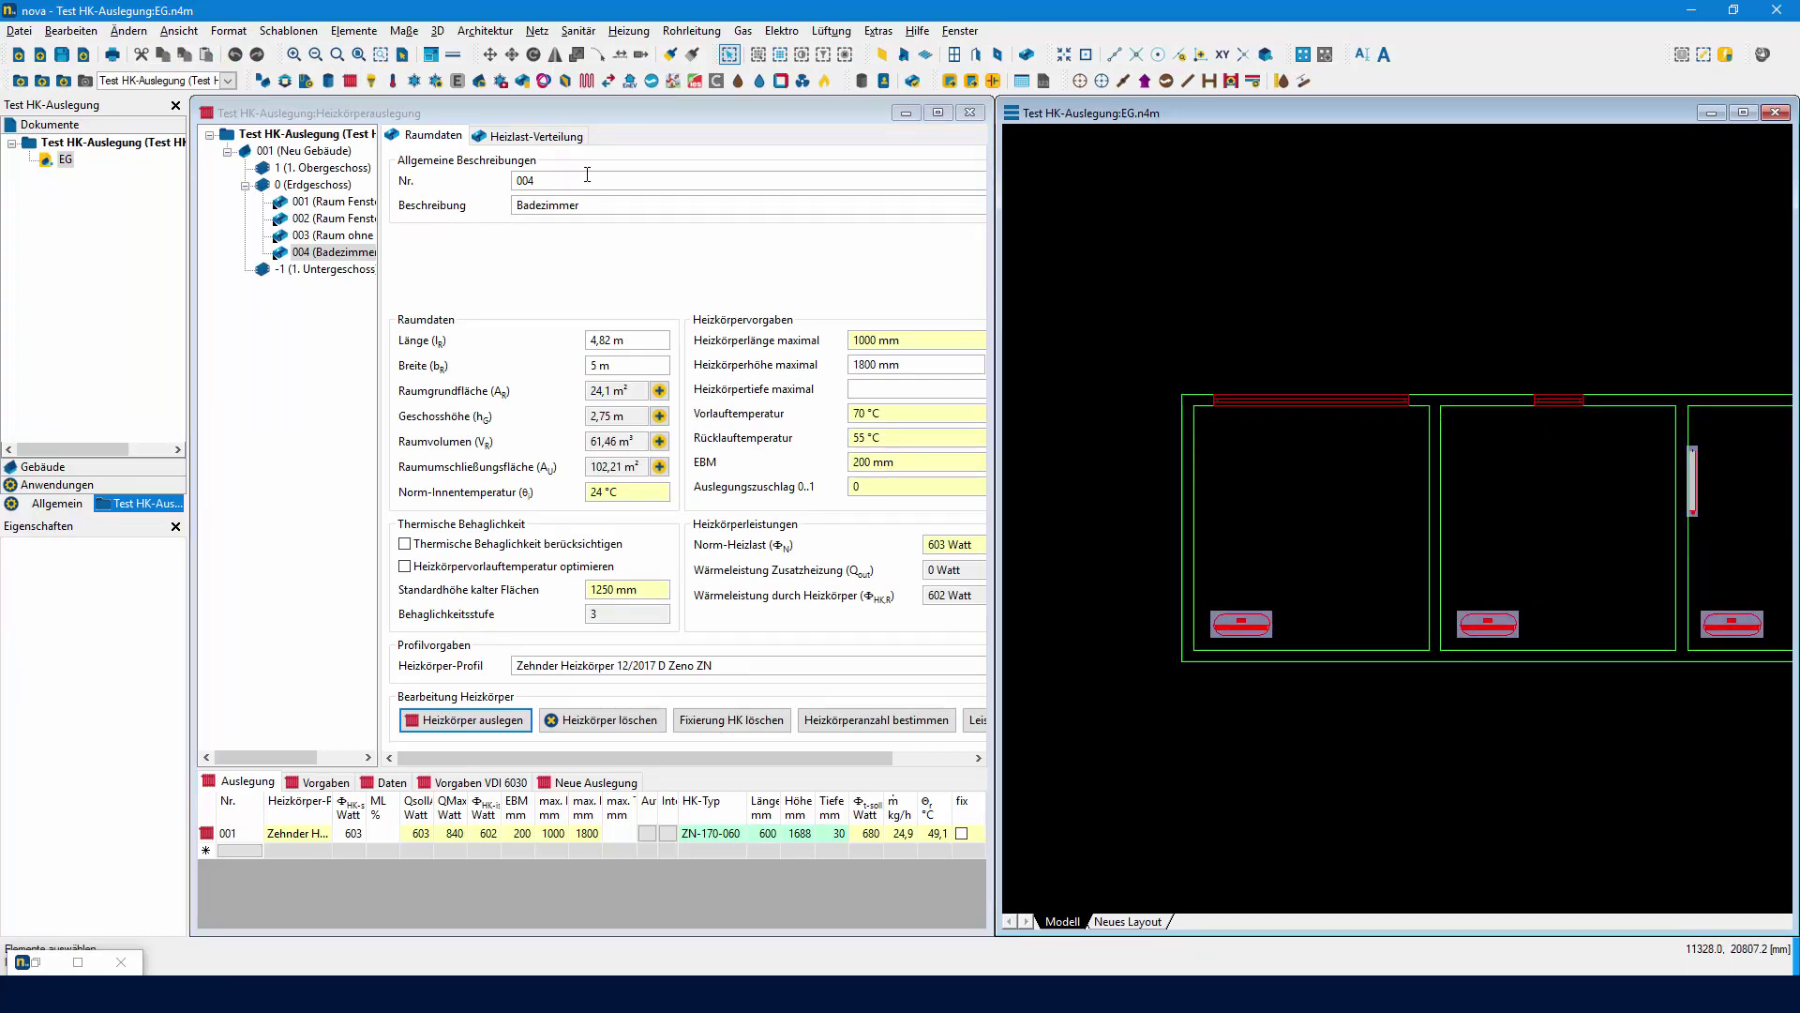
# Transfer the radiator sizing results from the Heizkörperauslegung to the EG floor plan.
pyautogui.click(298, 342)
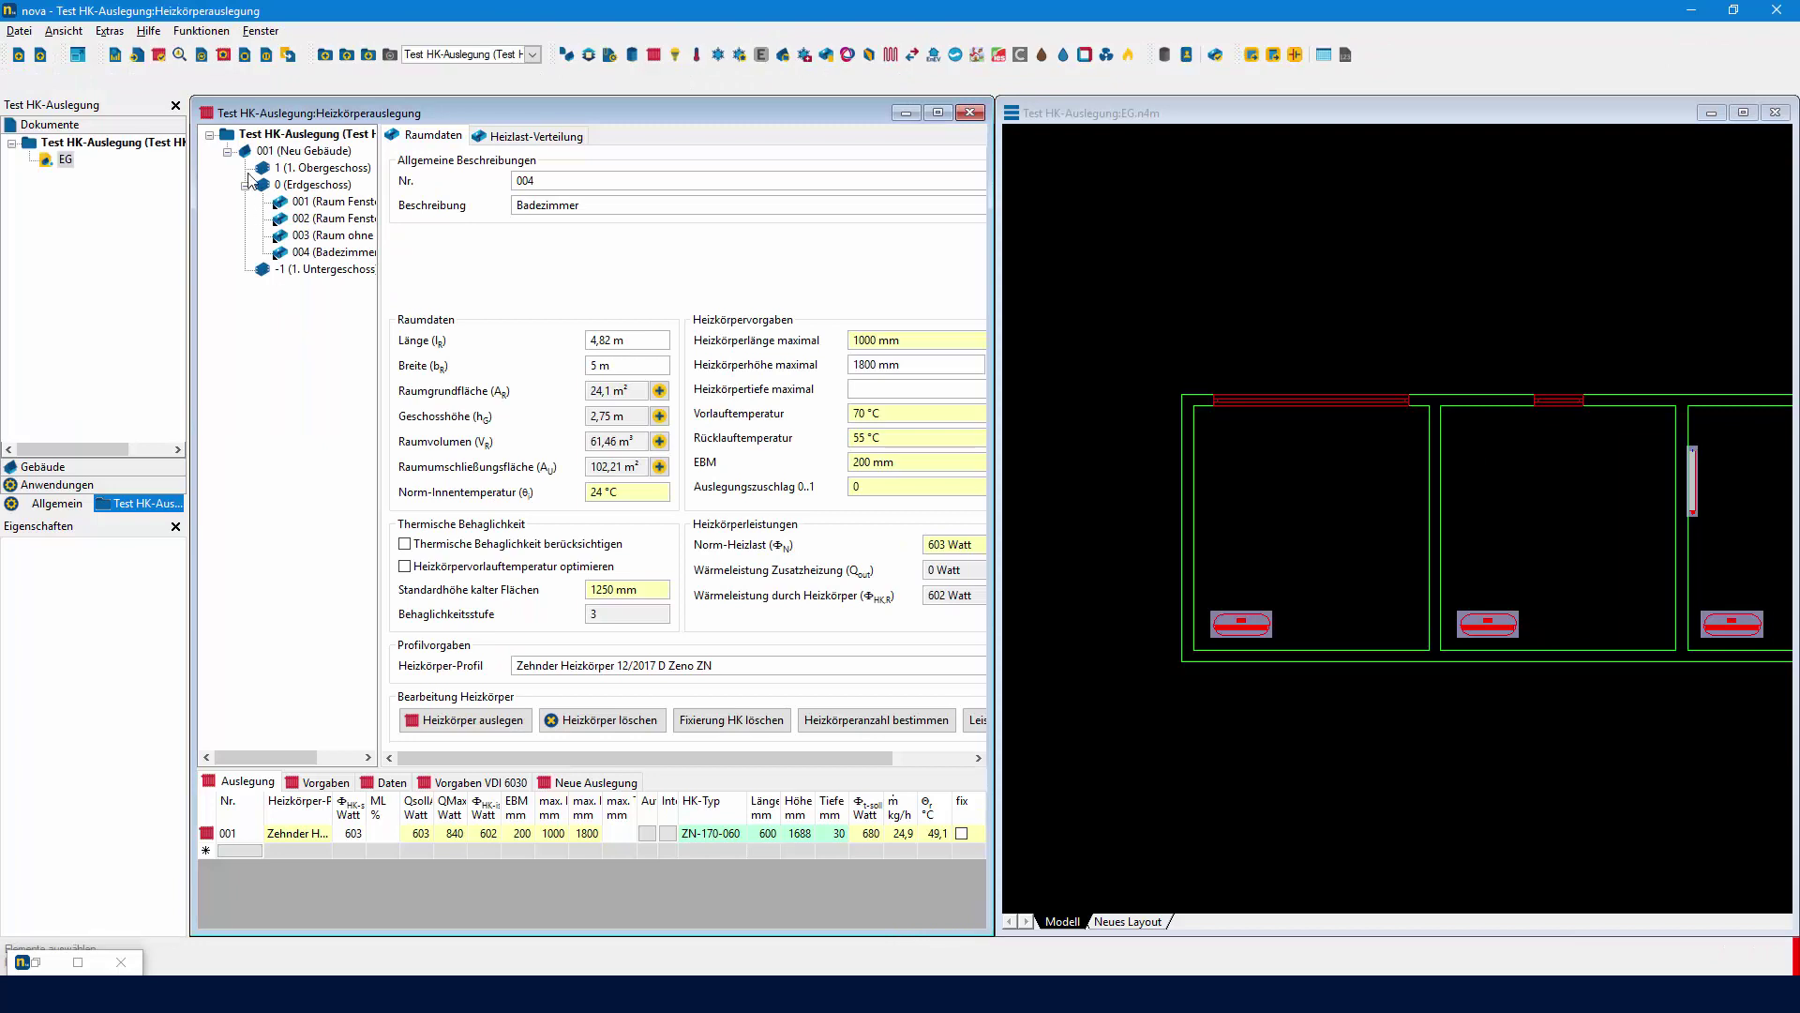
pyautogui.click(215, 34)
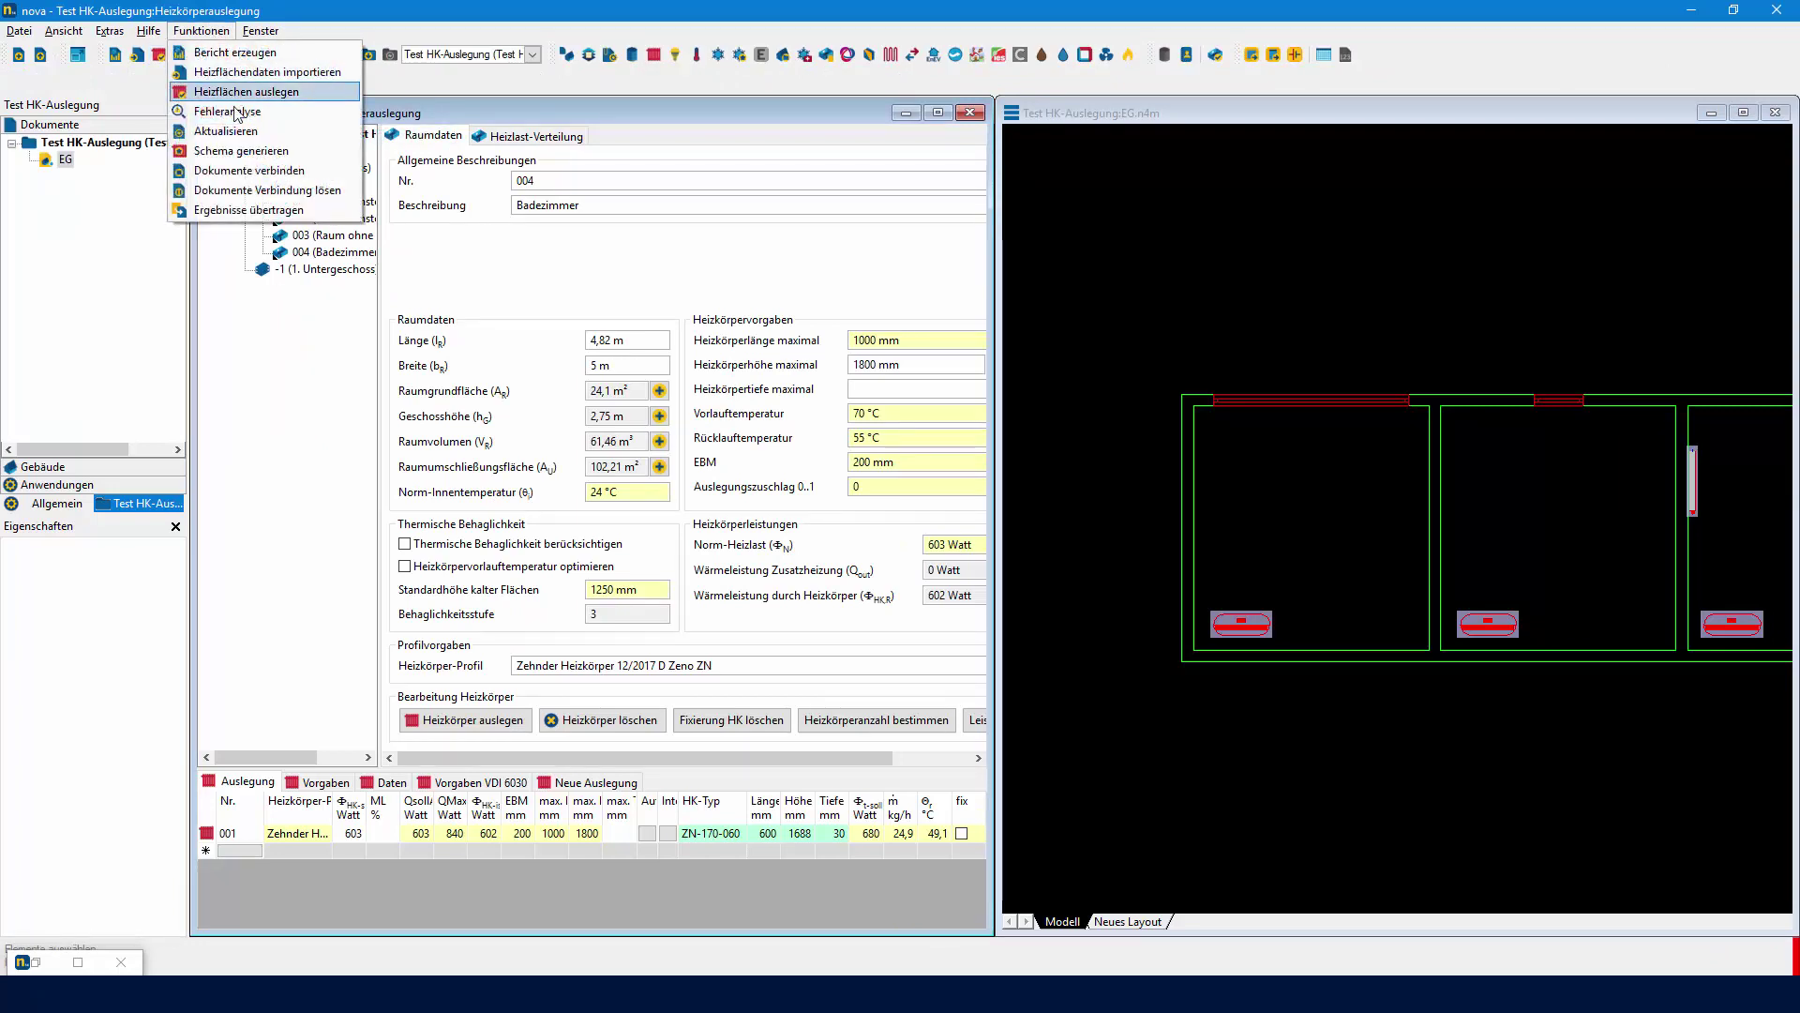
pyautogui.click(233, 211)
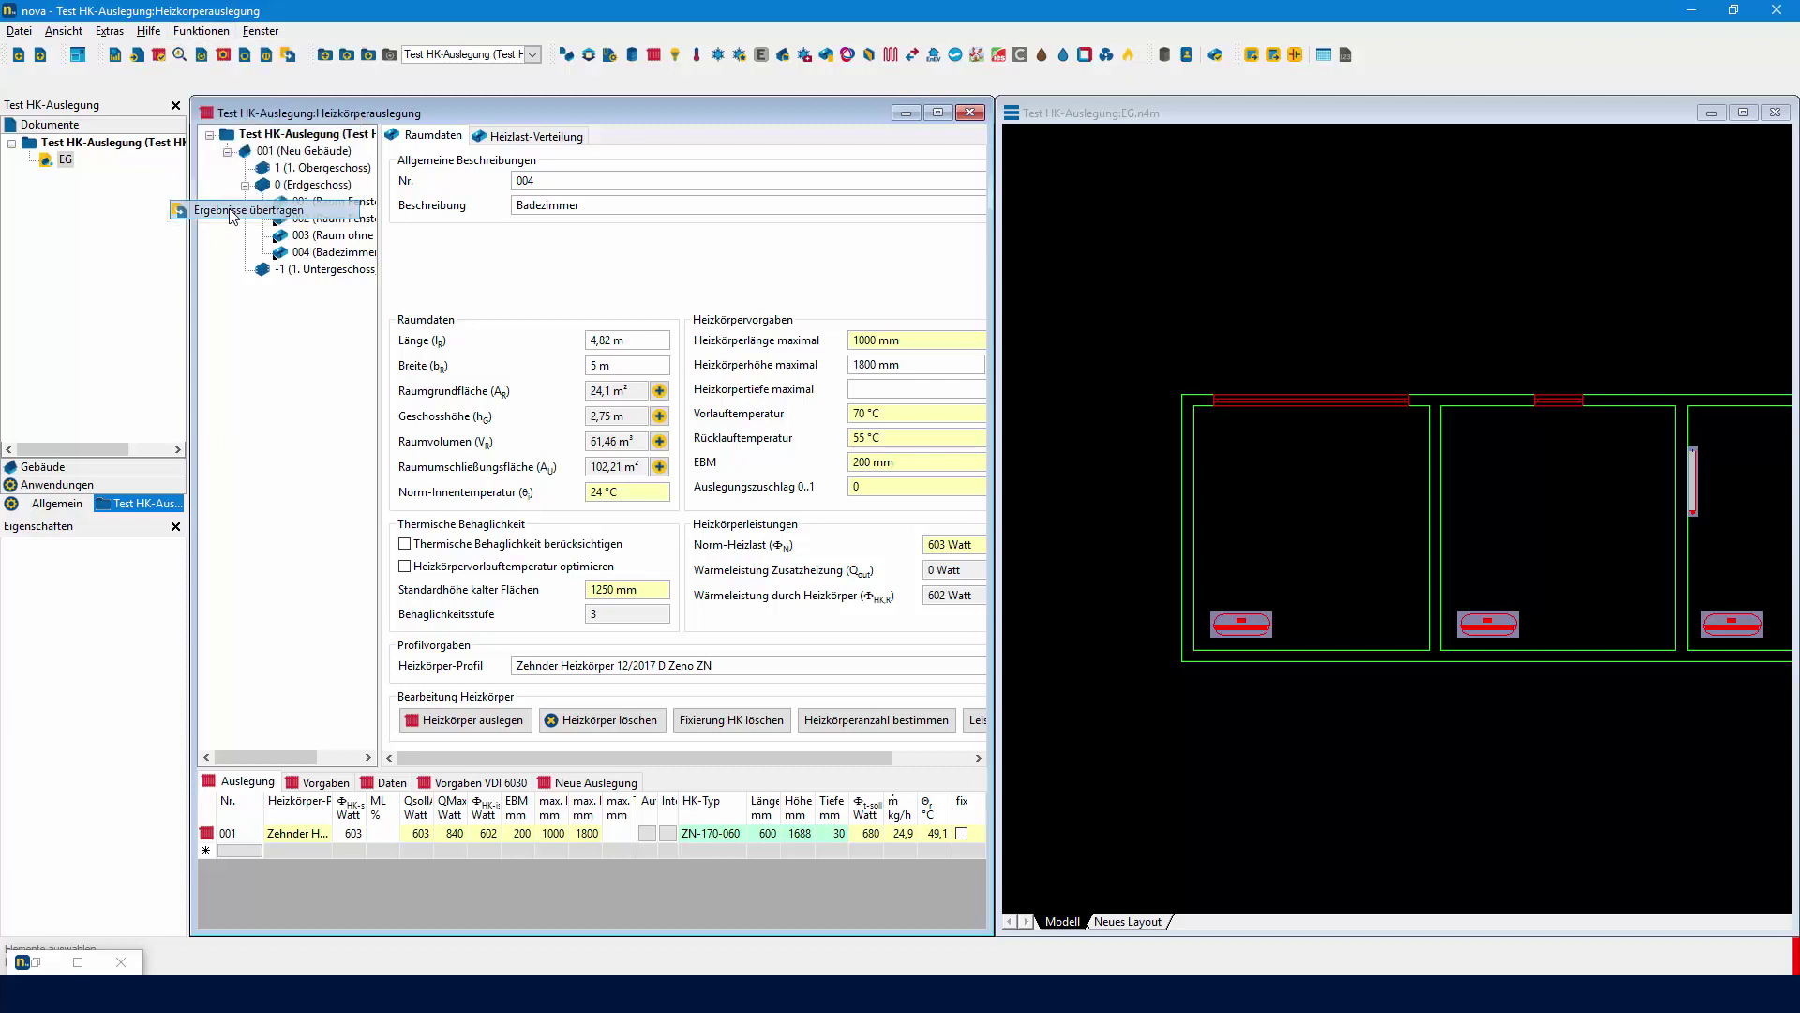
# Examine the radiators room by room in the EG floor plan, from room 001 through to the bathroom 004.
pyautogui.click(1319, 256)
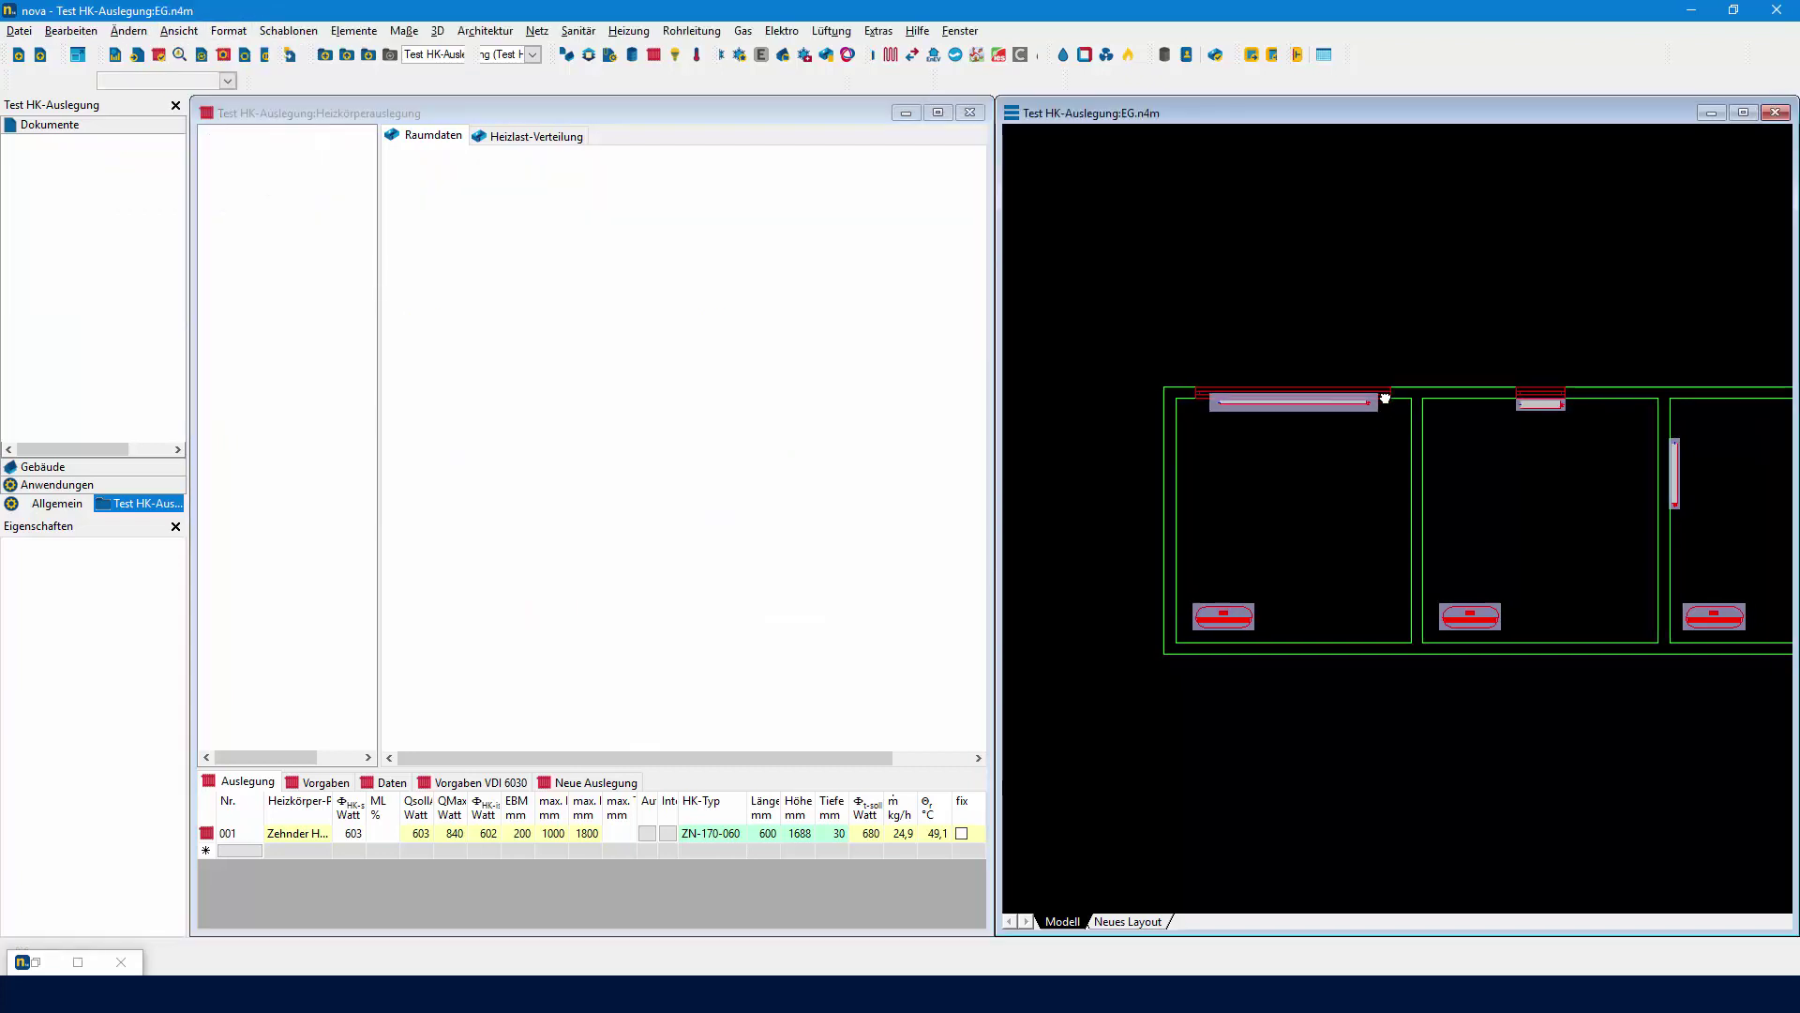
pyautogui.scroll(4, 1198, 410)
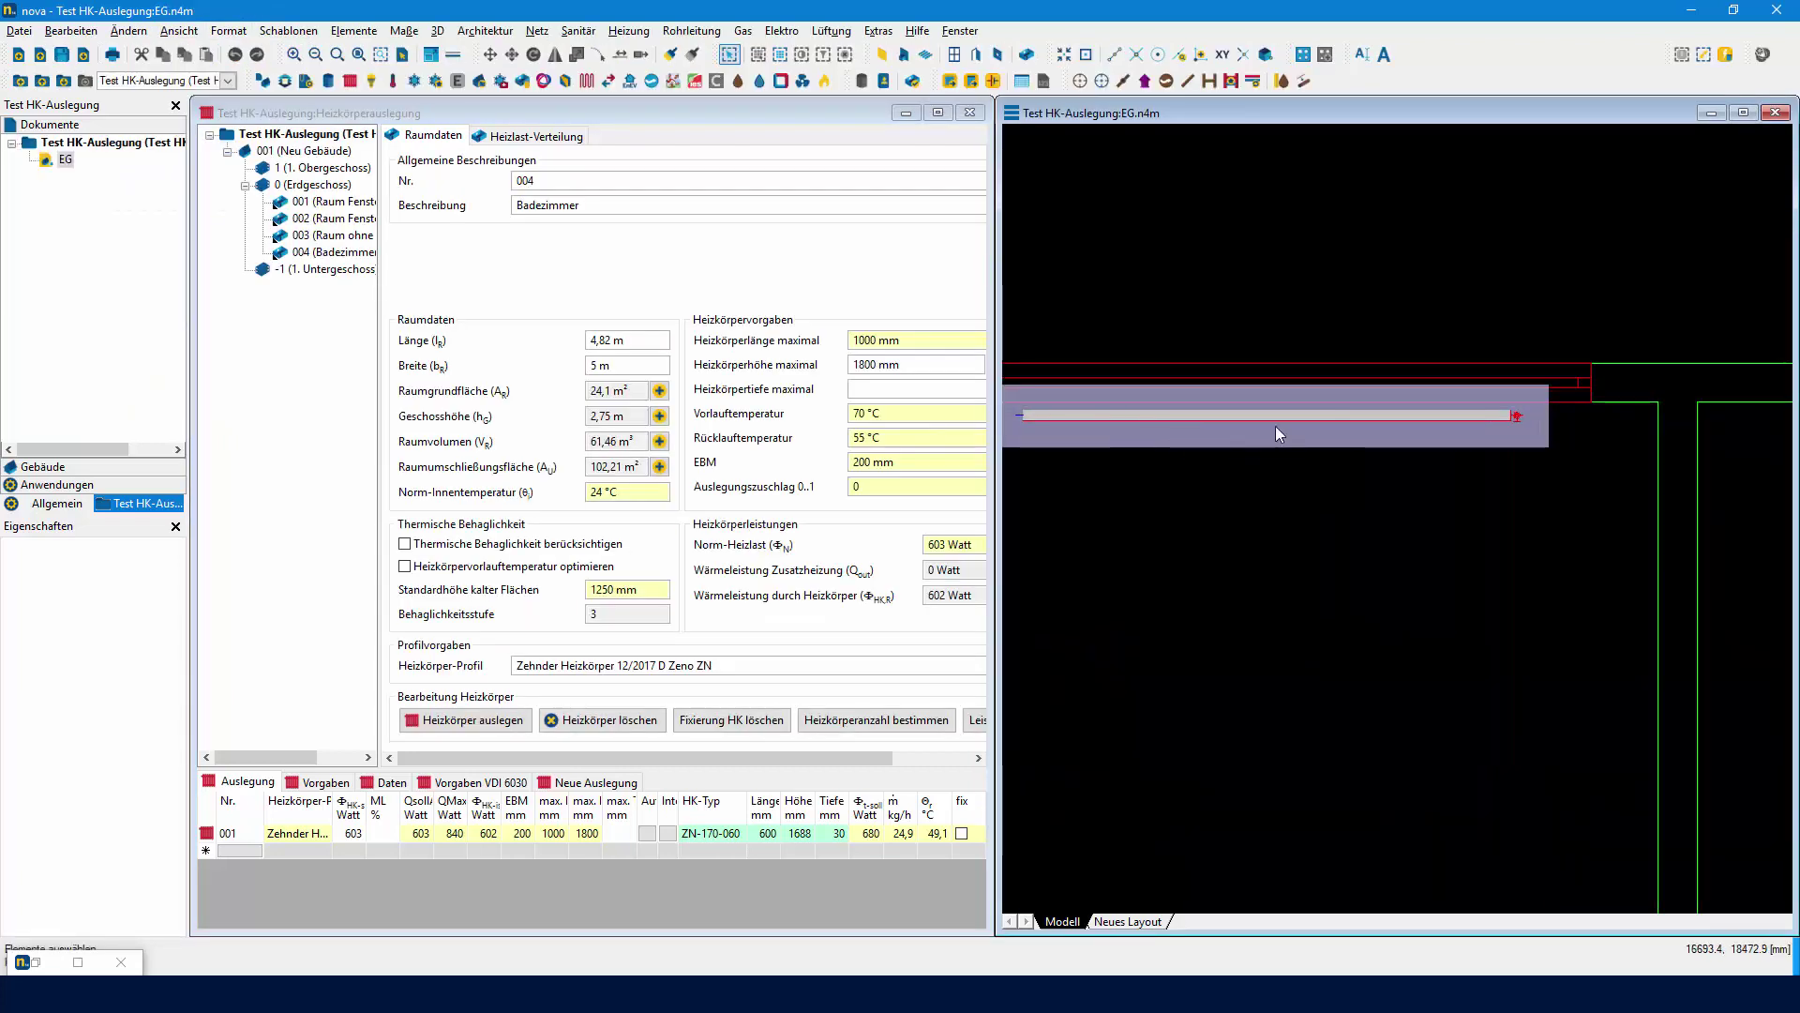
pyautogui.scroll(-4, 1487, 394)
pyautogui.scroll(-3, 1359, 469)
pyautogui.scroll(5, 1387, 438)
pyautogui.scroll(-4, 1318, 541)
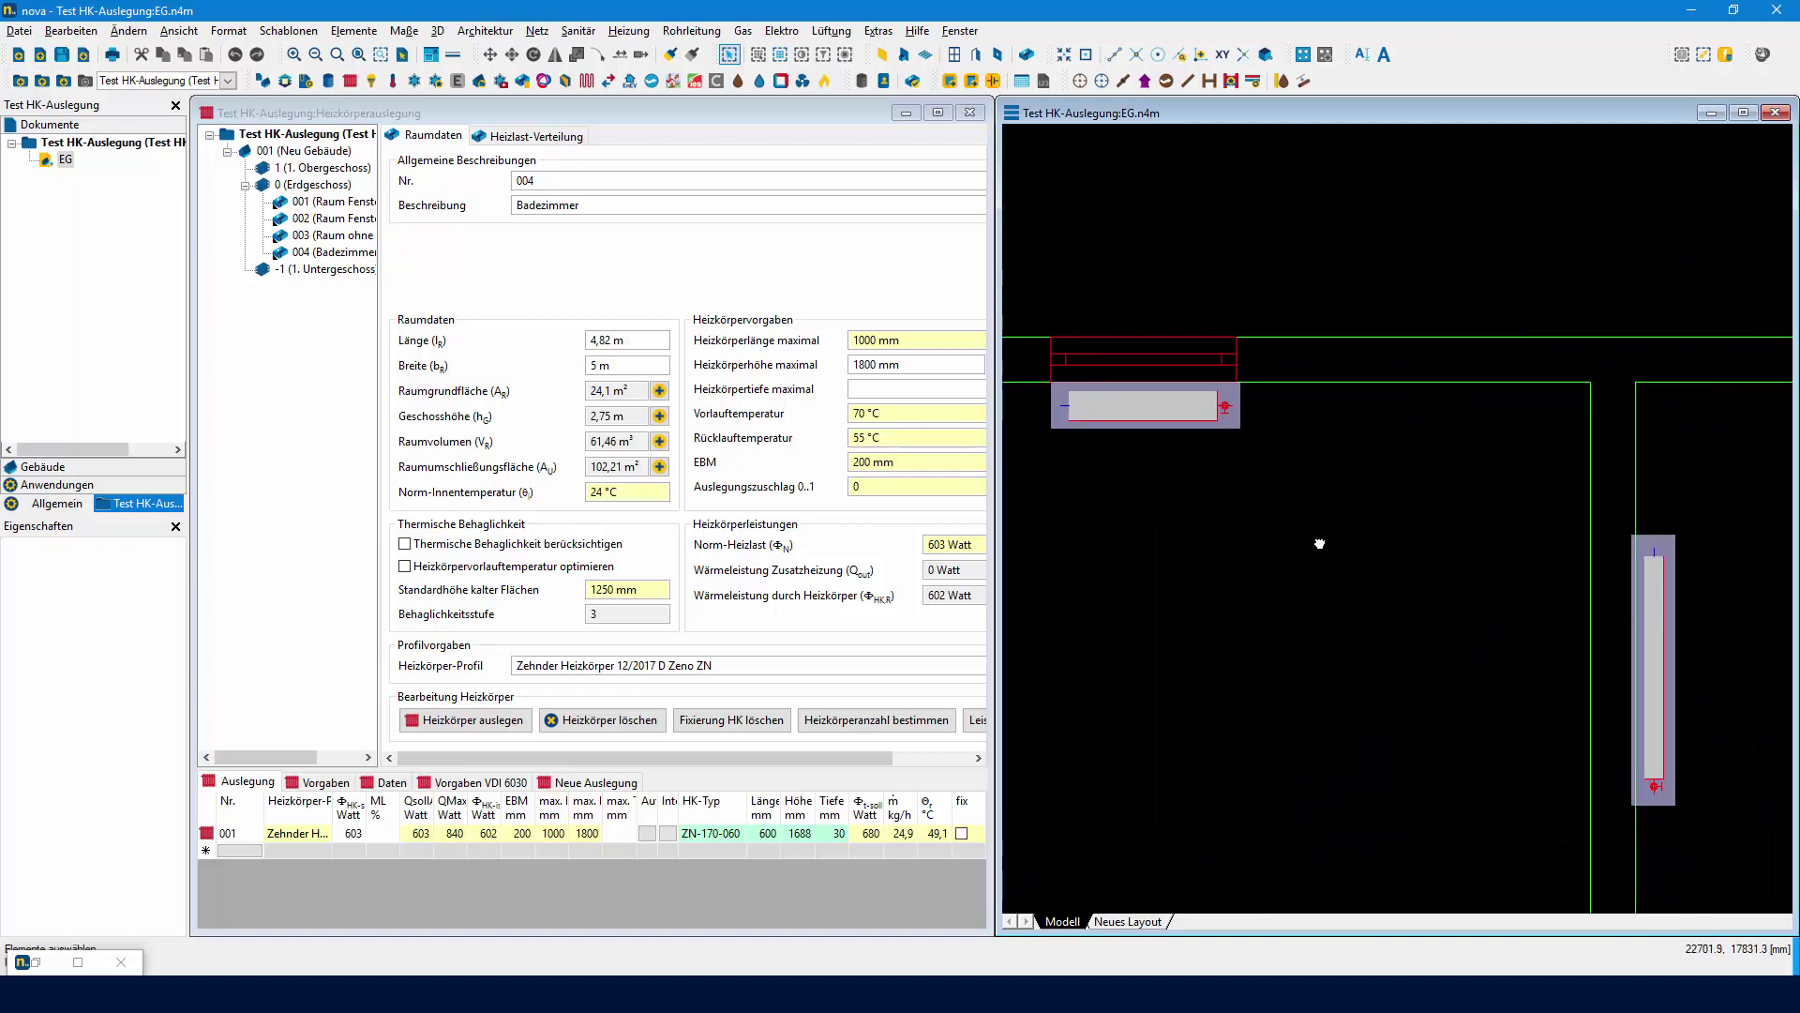
pyautogui.scroll(5, 1409, 630)
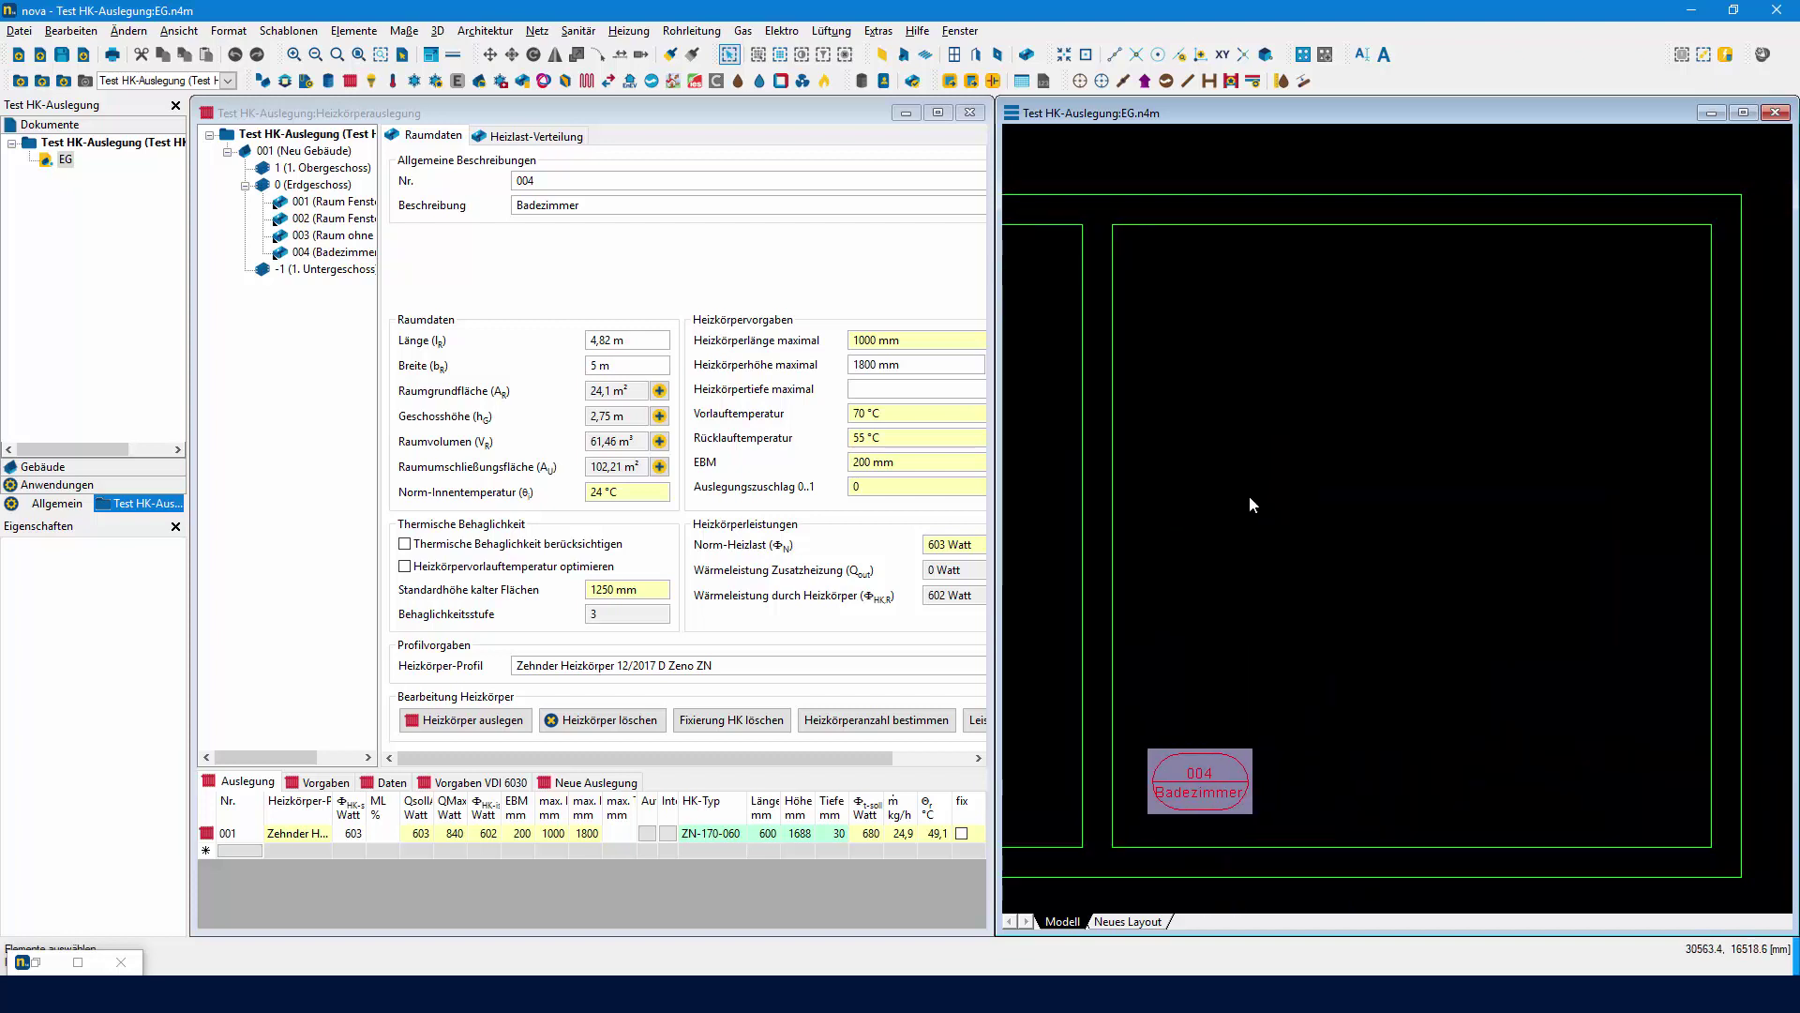
pyautogui.scroll(-3, 1285, 453)
pyautogui.scroll(-1, 1281, 446)
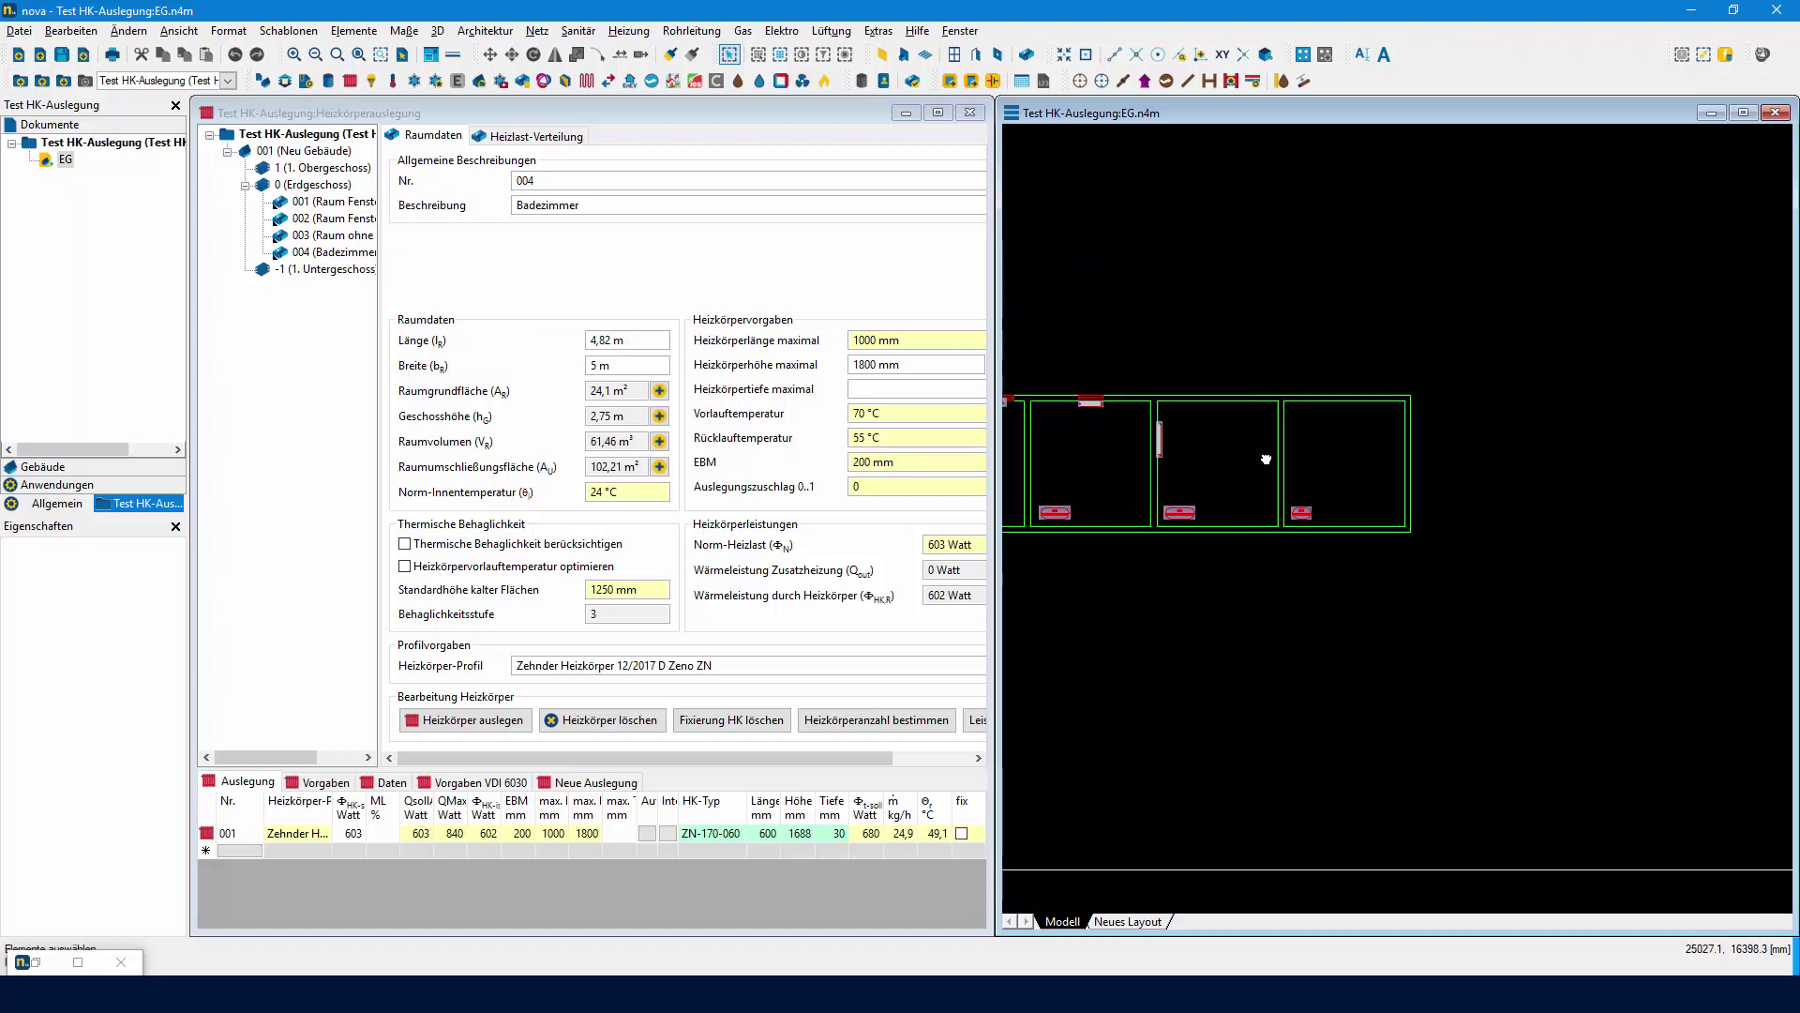
# Zoom the EG floor plan to bathroom 004 from its entry in the building structure.
pyautogui.click(305, 253)
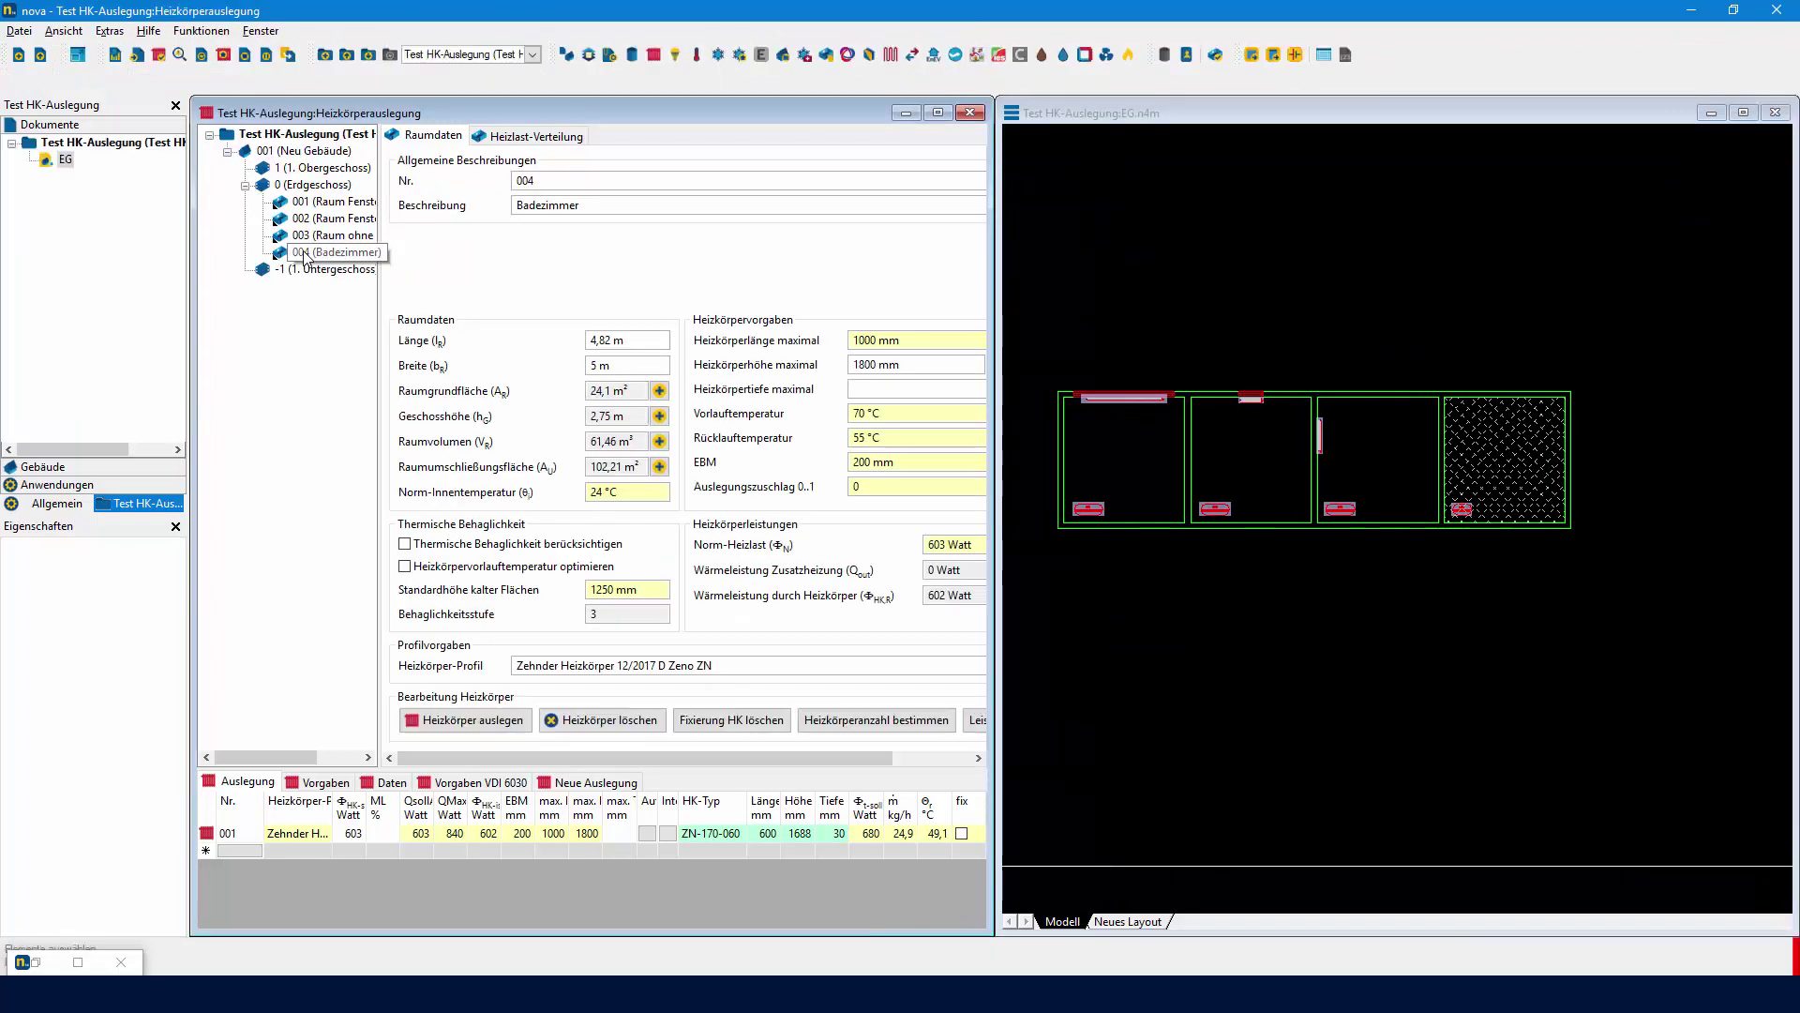
pyautogui.rightClick(305, 253)
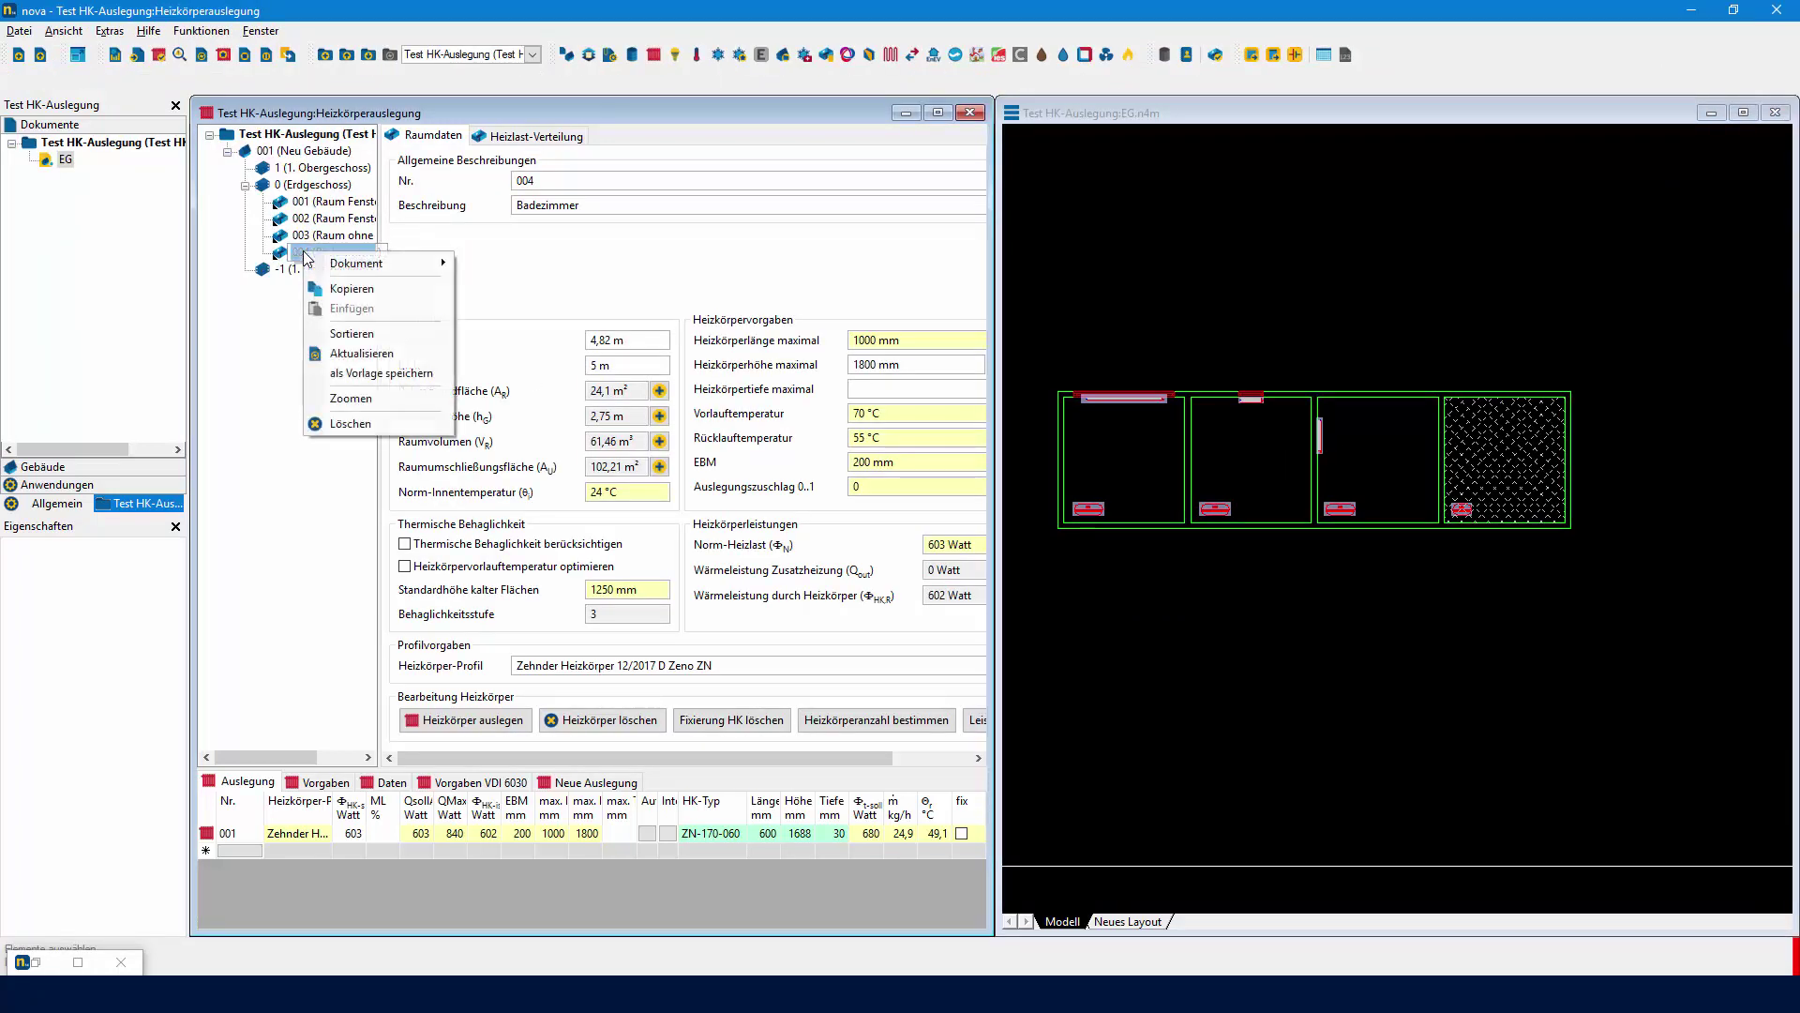
pyautogui.click(358, 402)
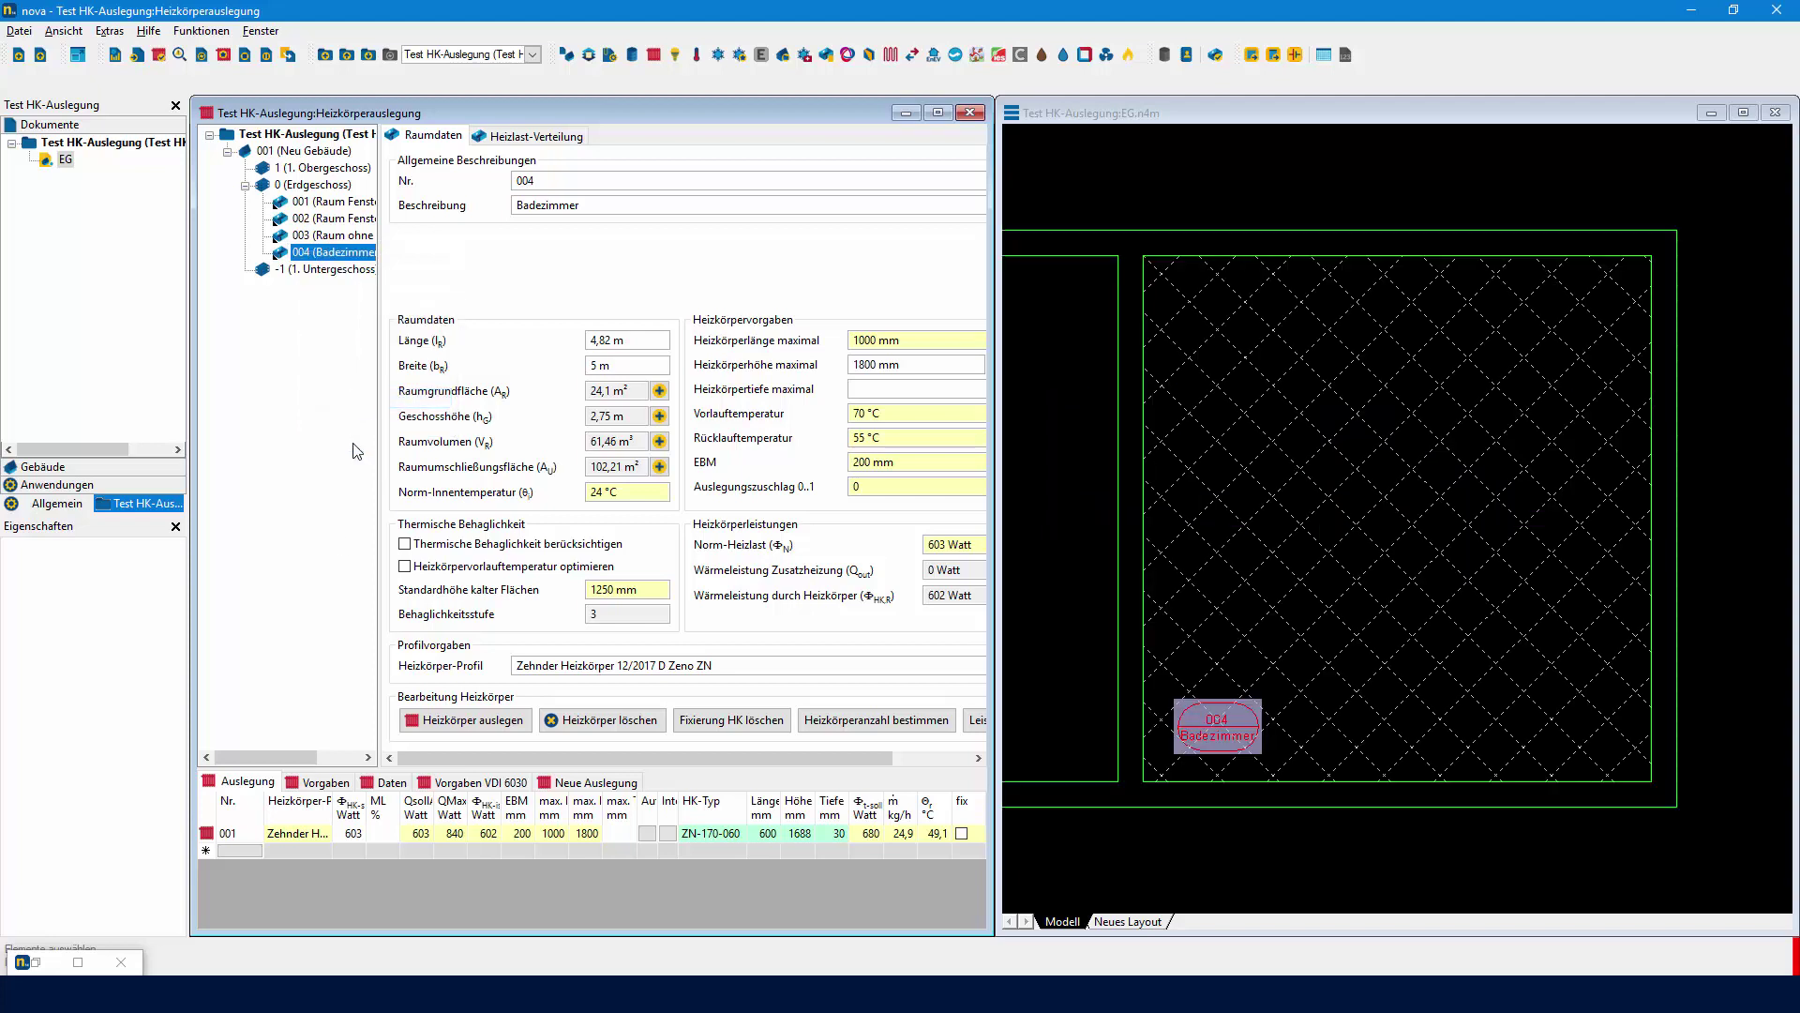
pyautogui.click(206, 833)
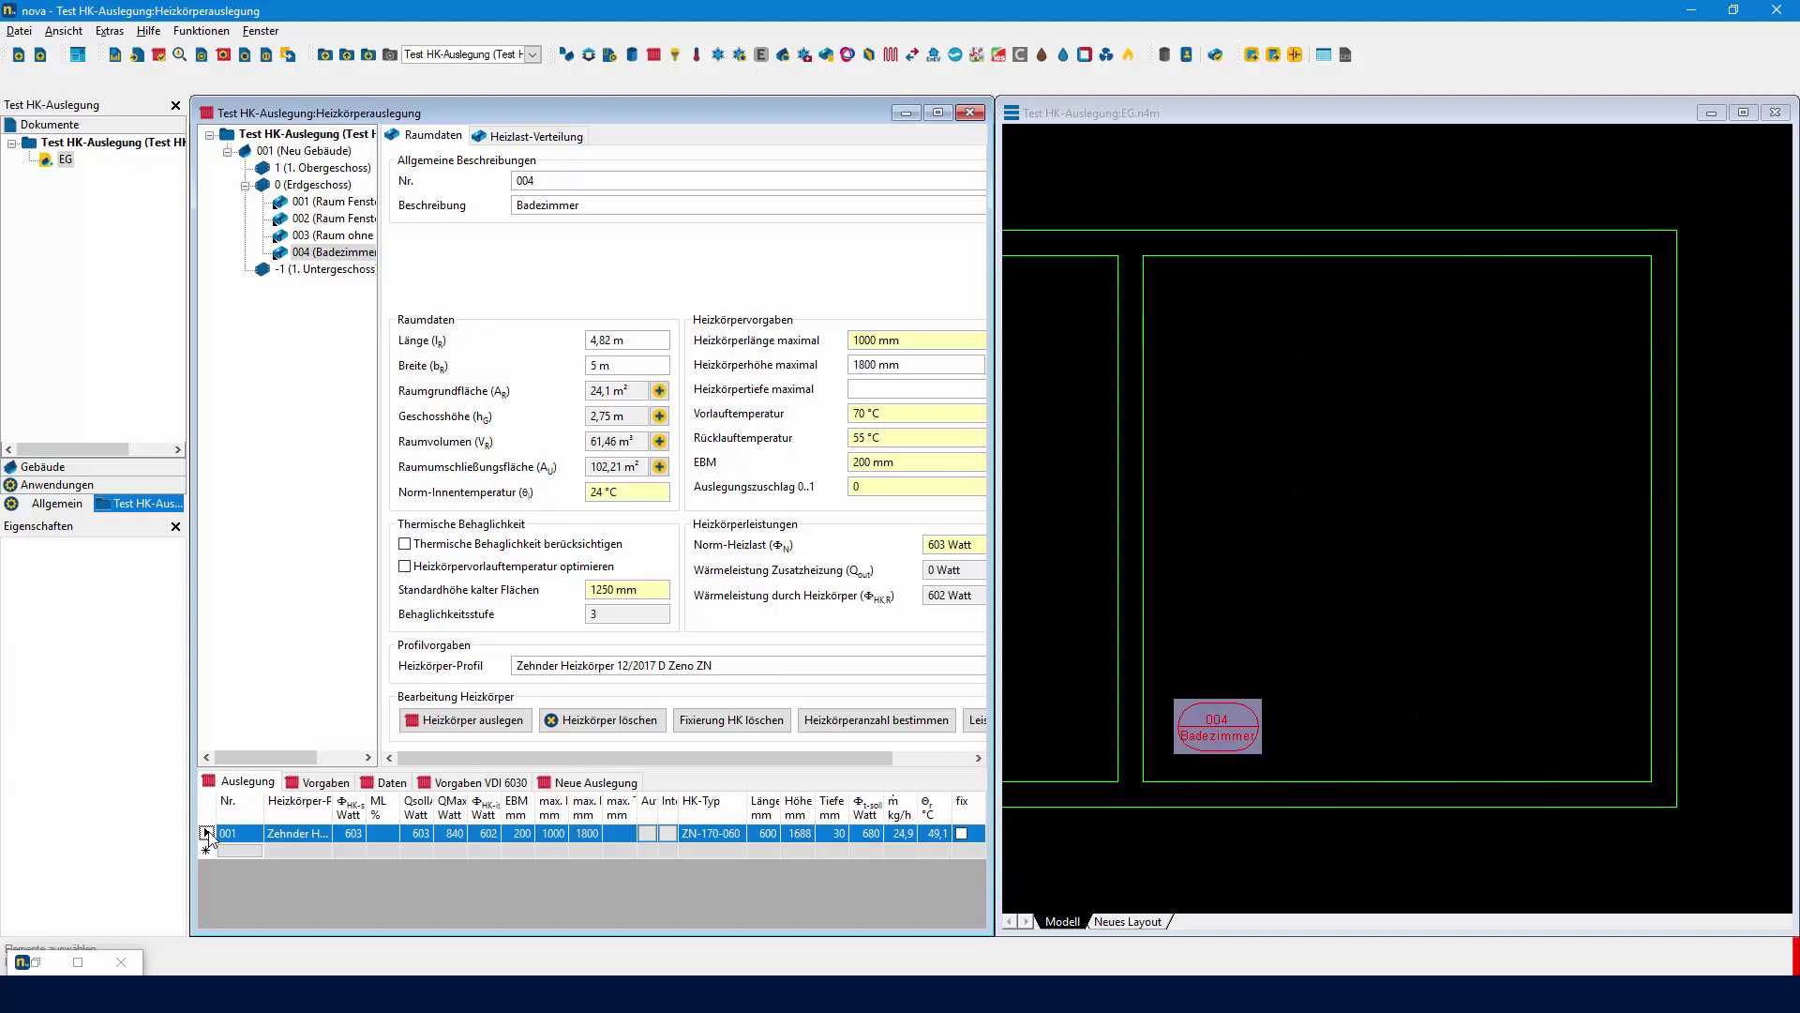
pyautogui.rightClick(208, 833)
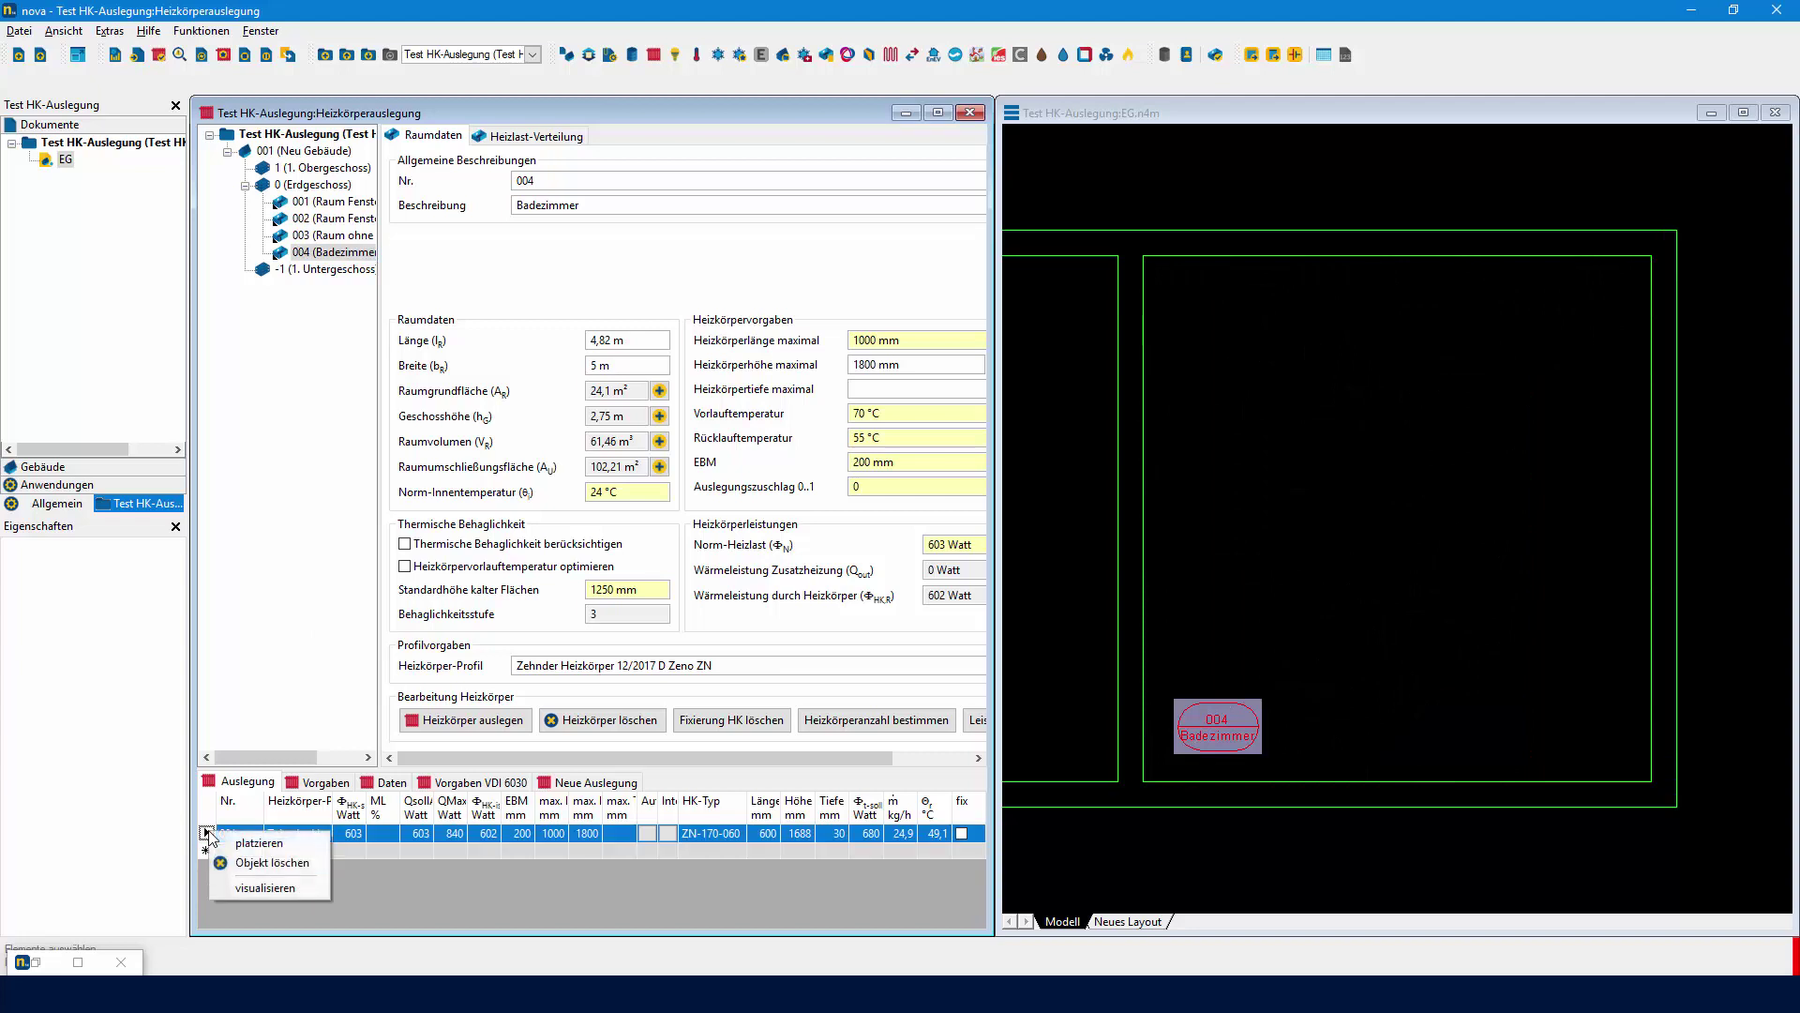
pyautogui.click(253, 840)
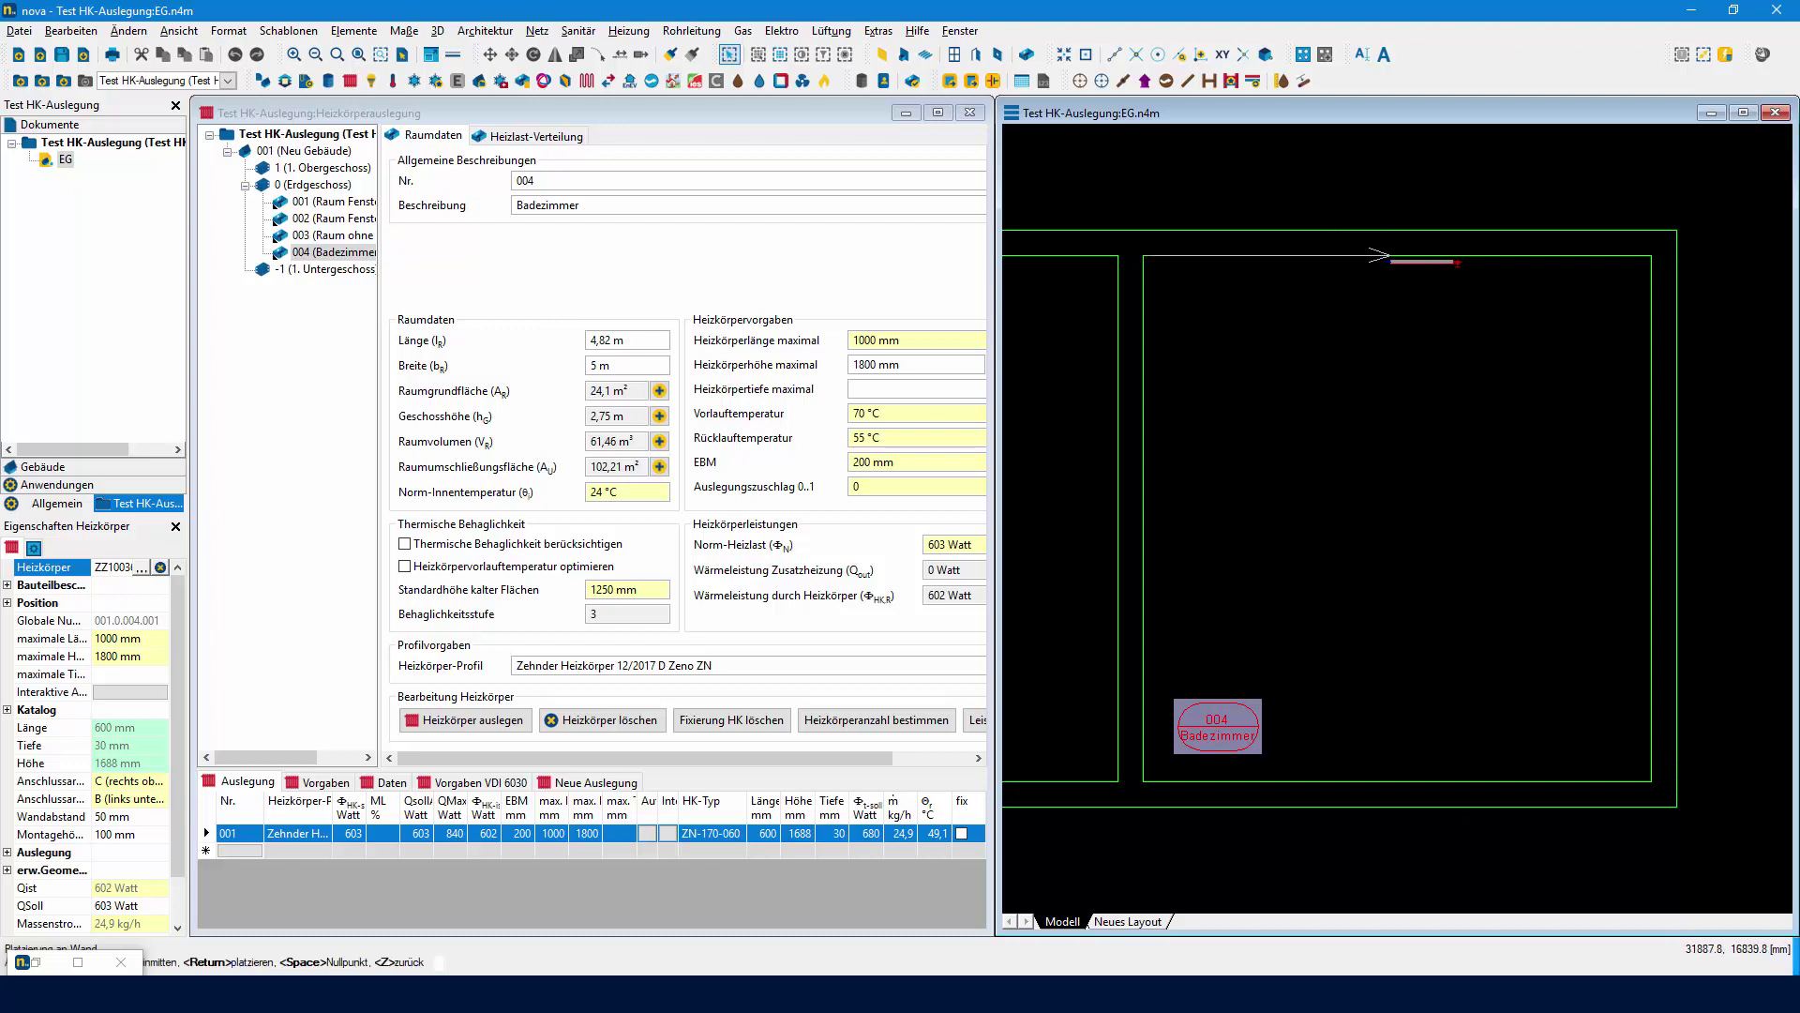
pyautogui.press('Escape')
# Select room 002 and its radiator entry to highlight that radiator in the overall floor plan.
pyautogui.click(305, 222)
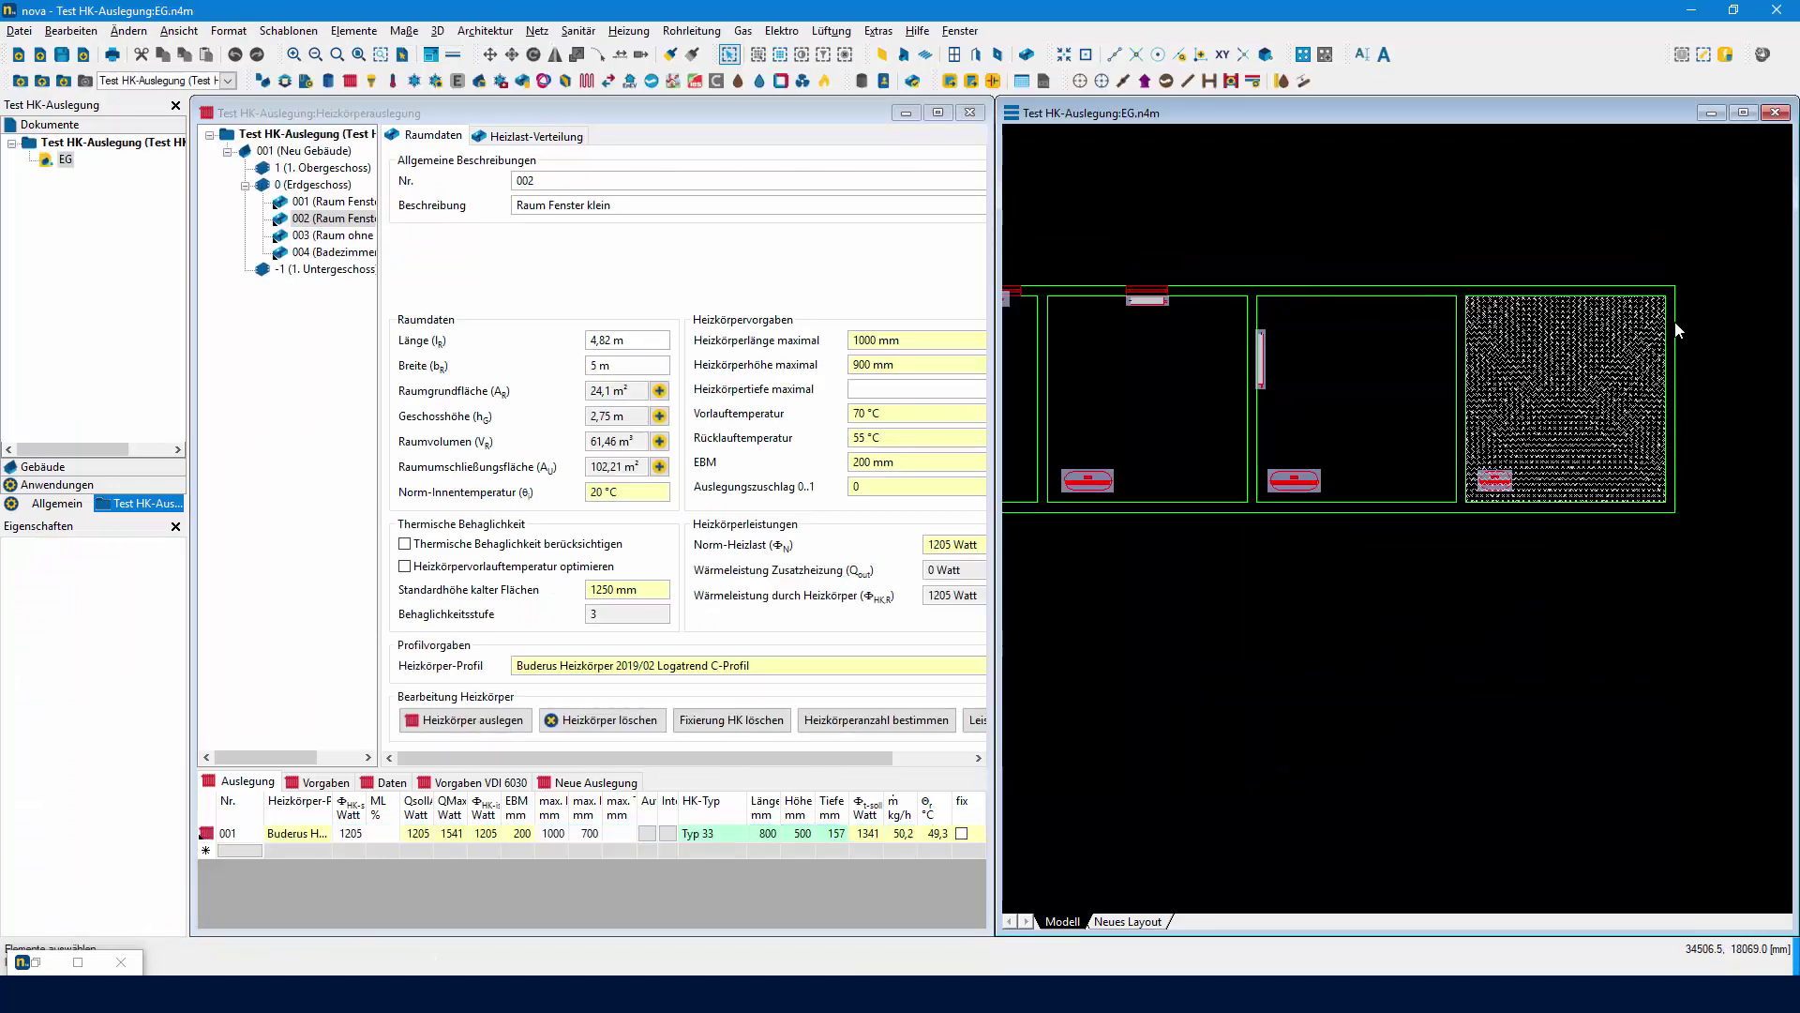
pyautogui.scroll(-3, 1538, 493)
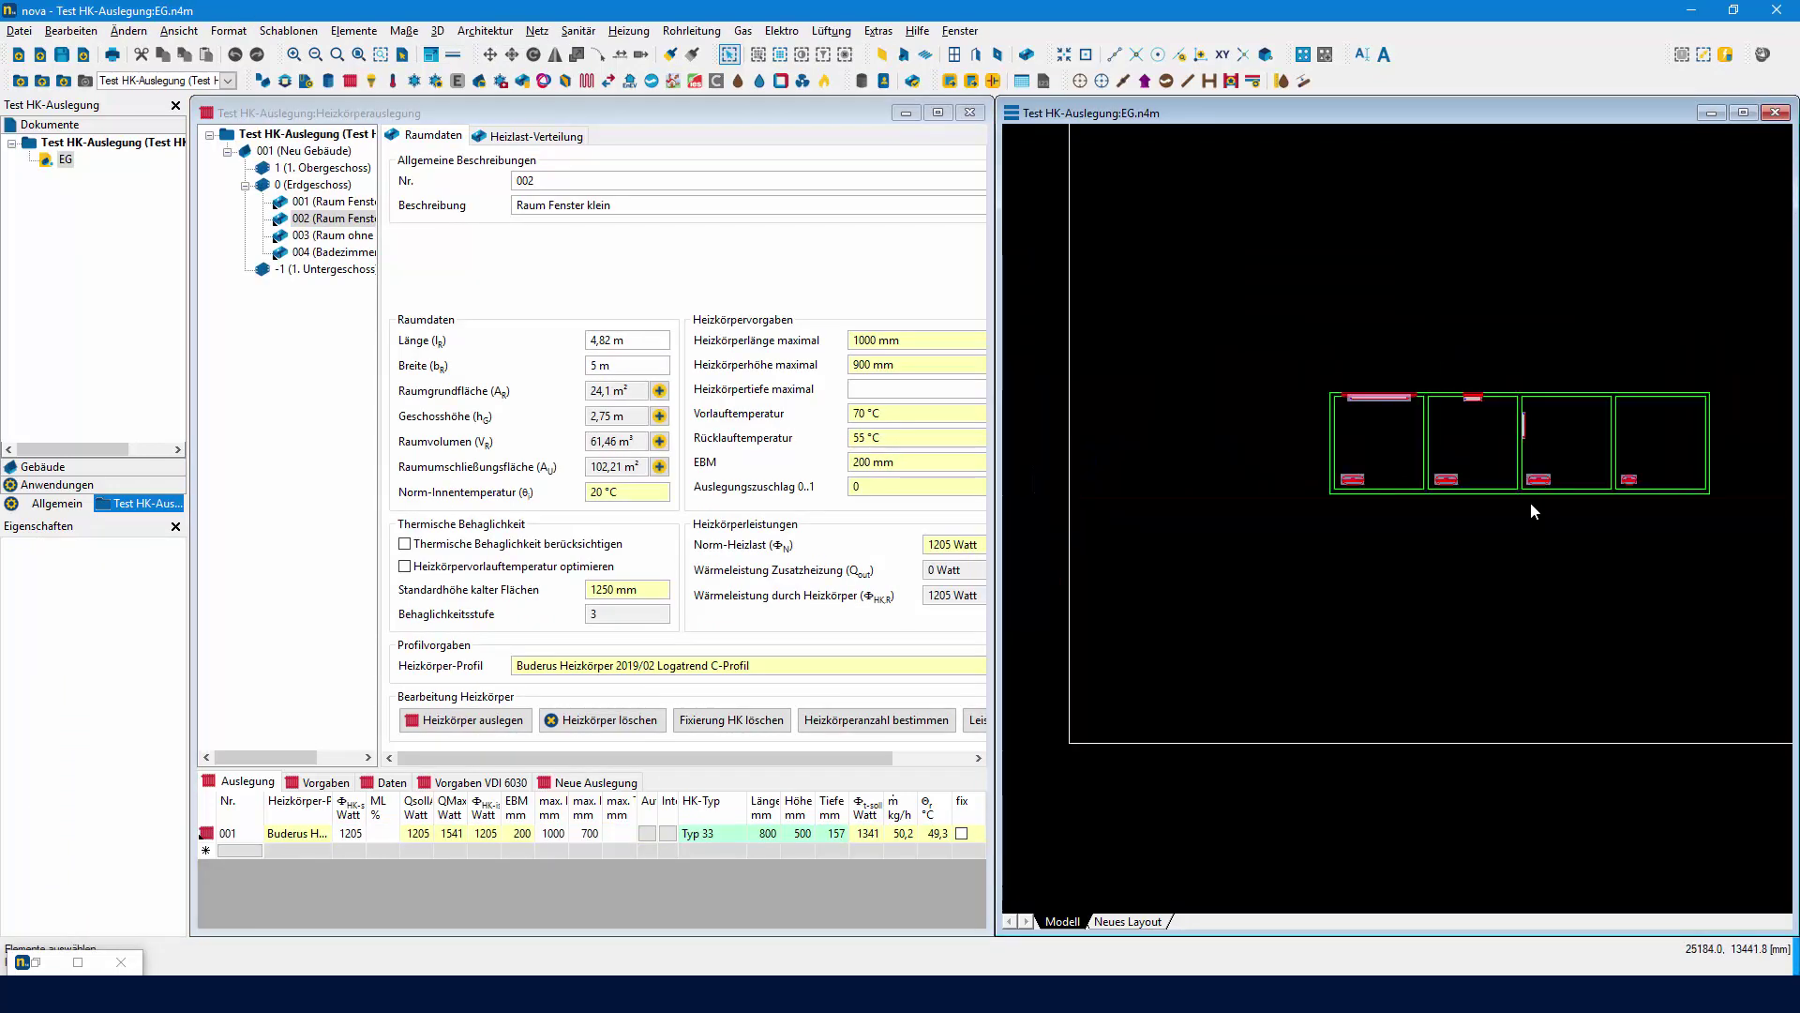
pyautogui.click(383, 836)
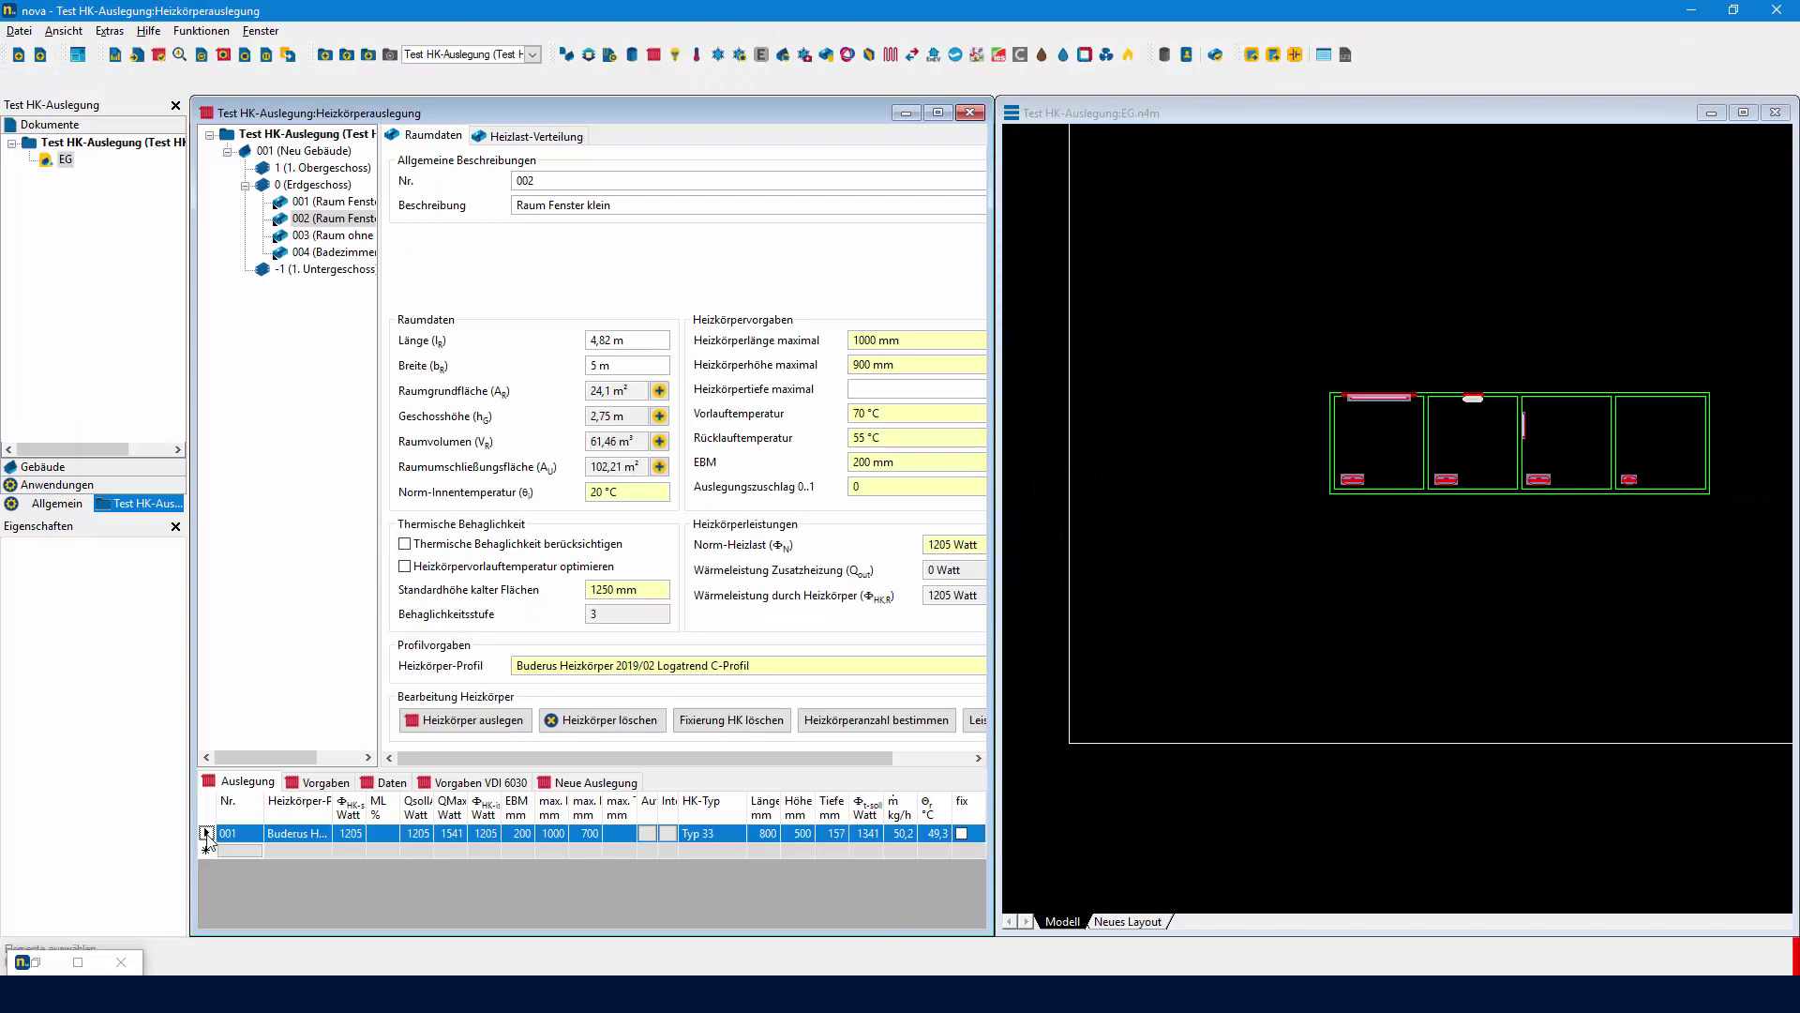
# Try placing the bathroom 004 radiator in the windowless room 003, and place it against the bathroom's upper wall.
pyautogui.click(330, 252)
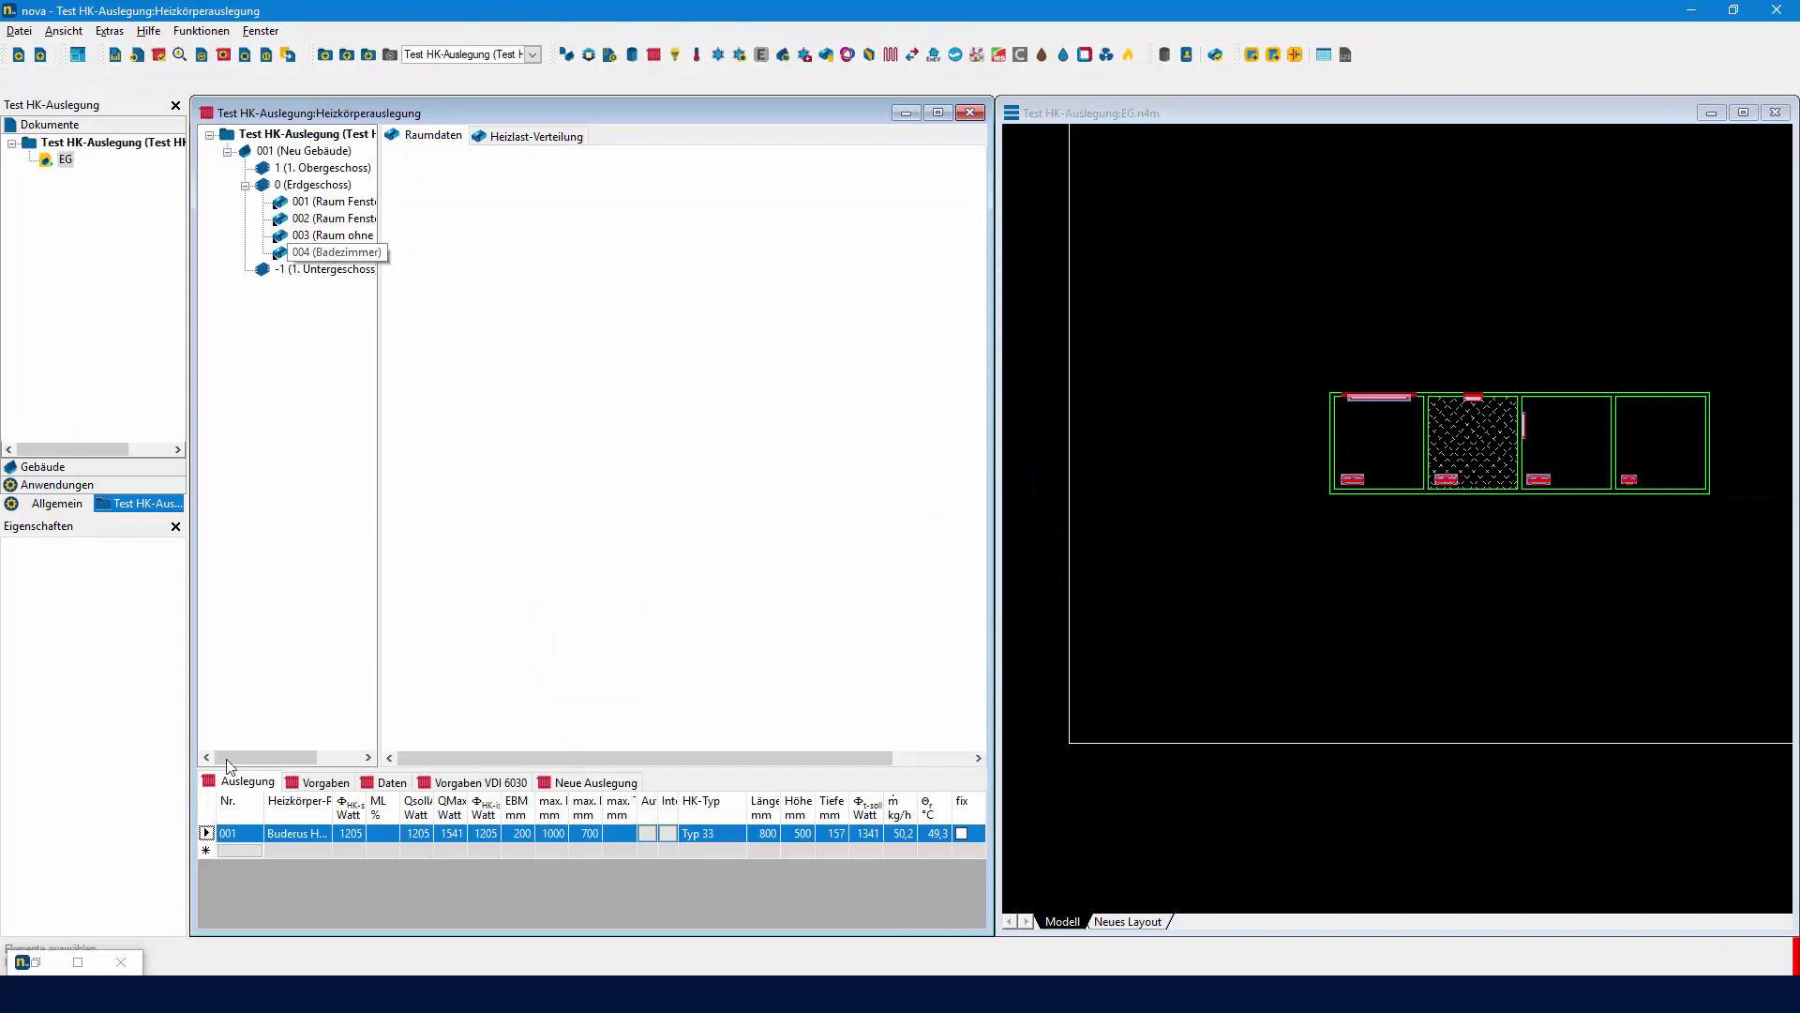
pyautogui.rightClick(210, 832)
pyautogui.click(246, 842)
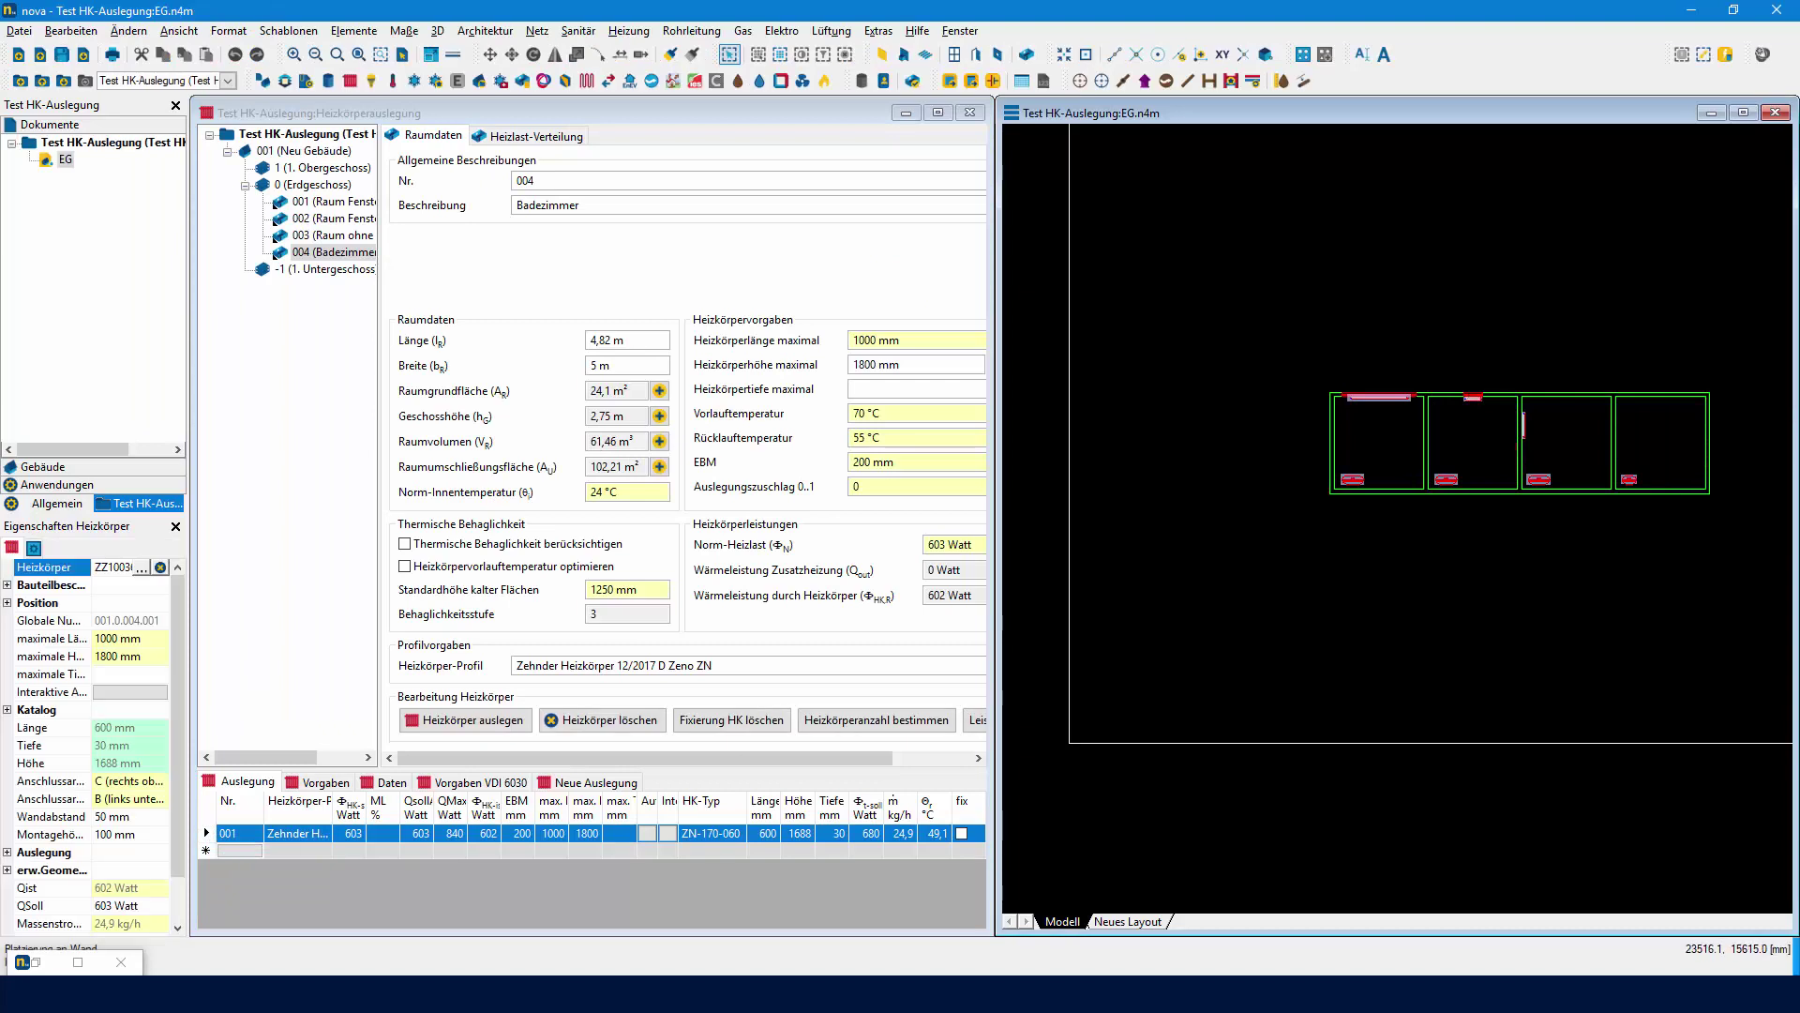
pyautogui.scroll(5, 1561, 381)
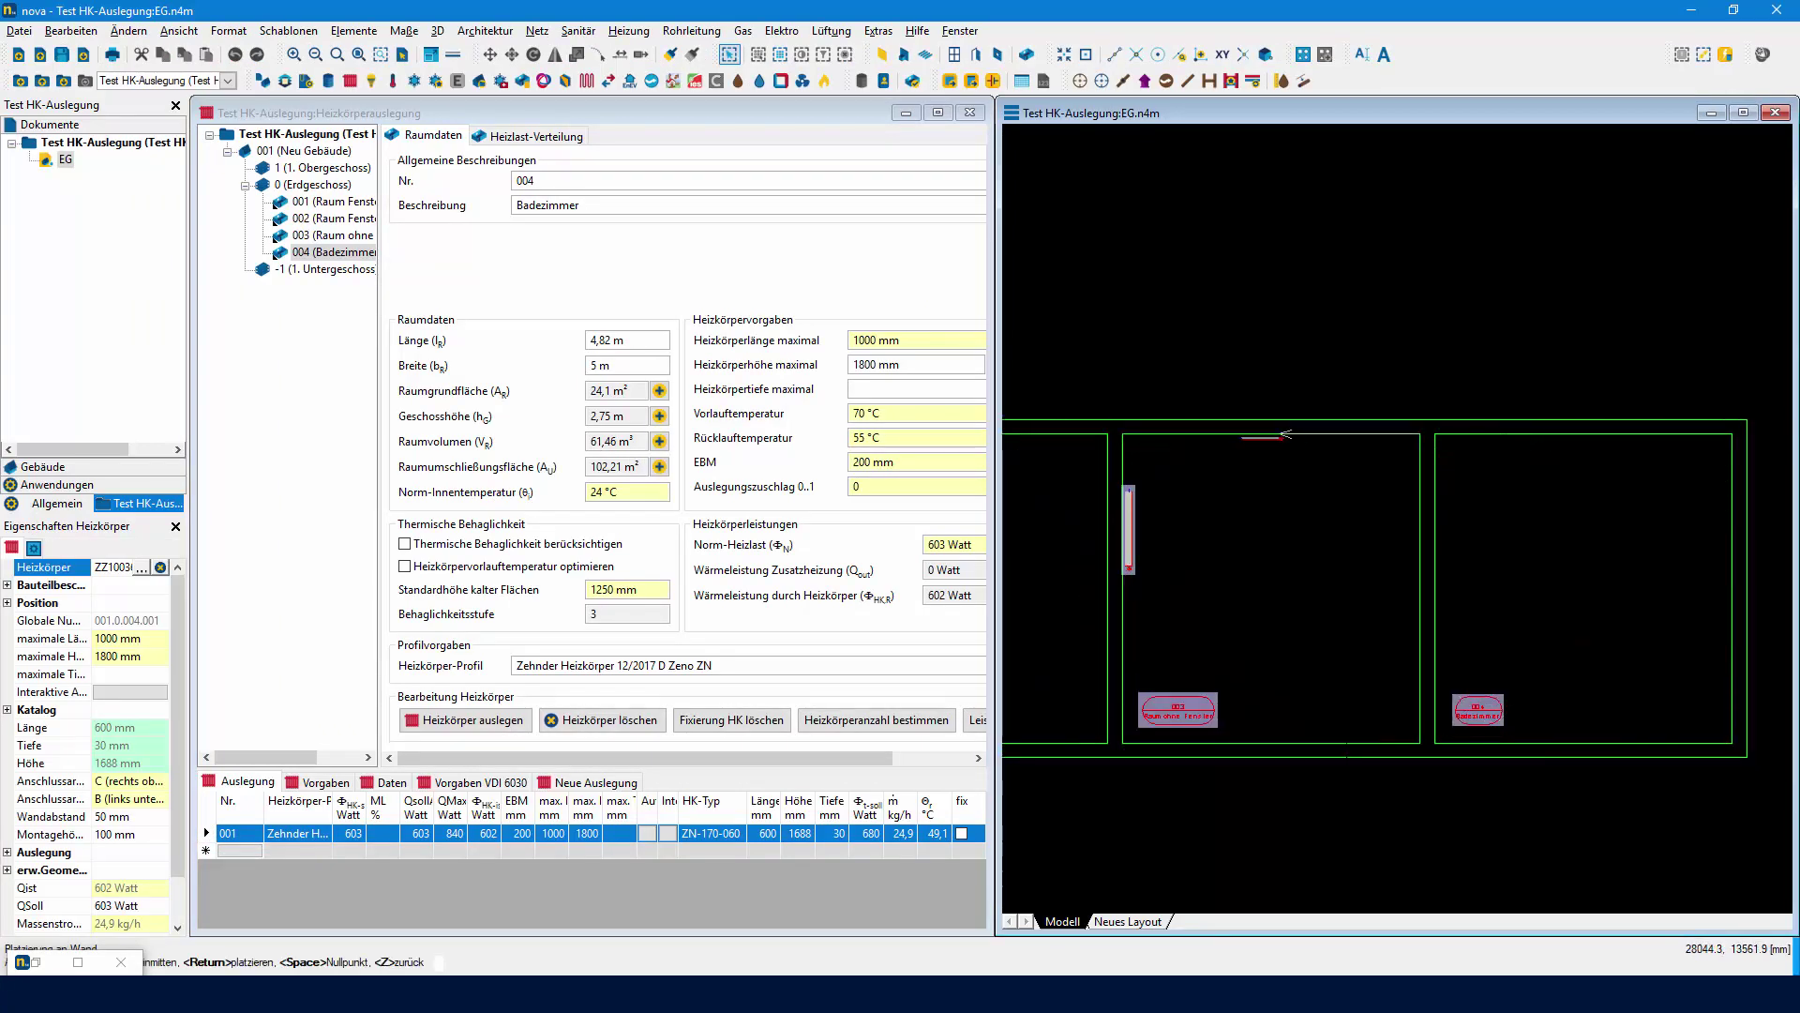
pyautogui.click(1346, 741)
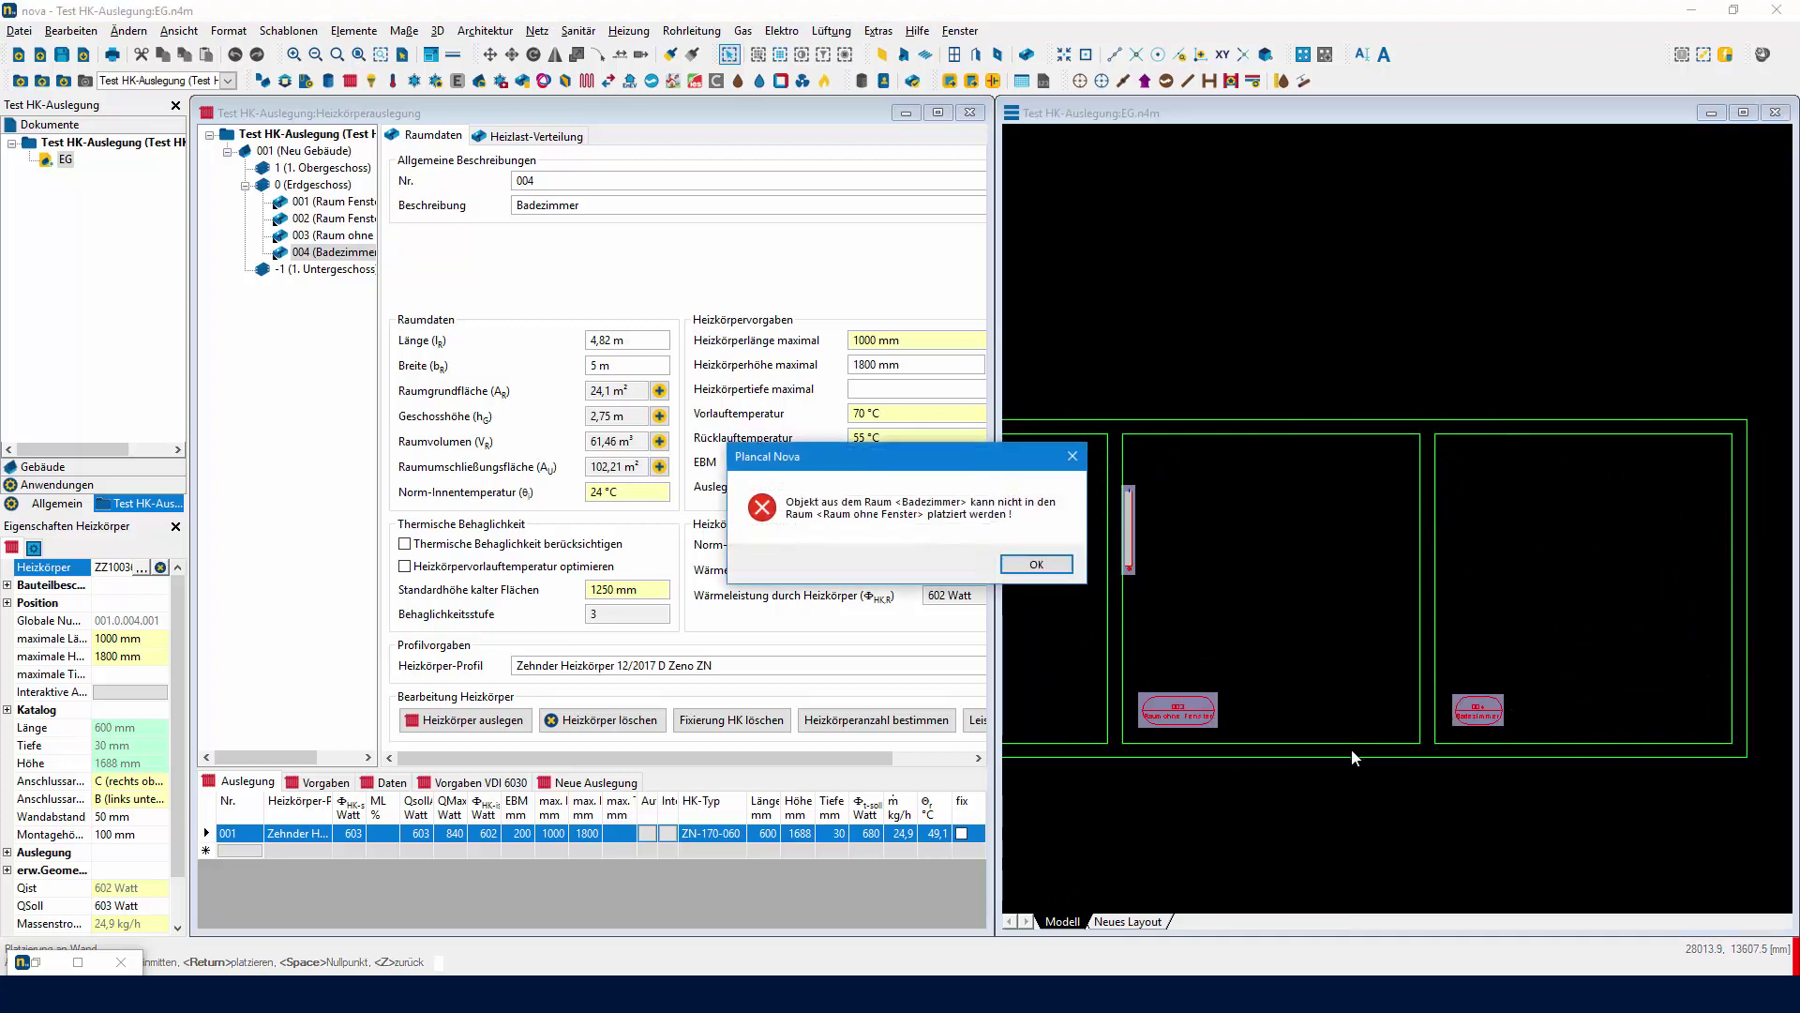
pyautogui.click(1036, 566)
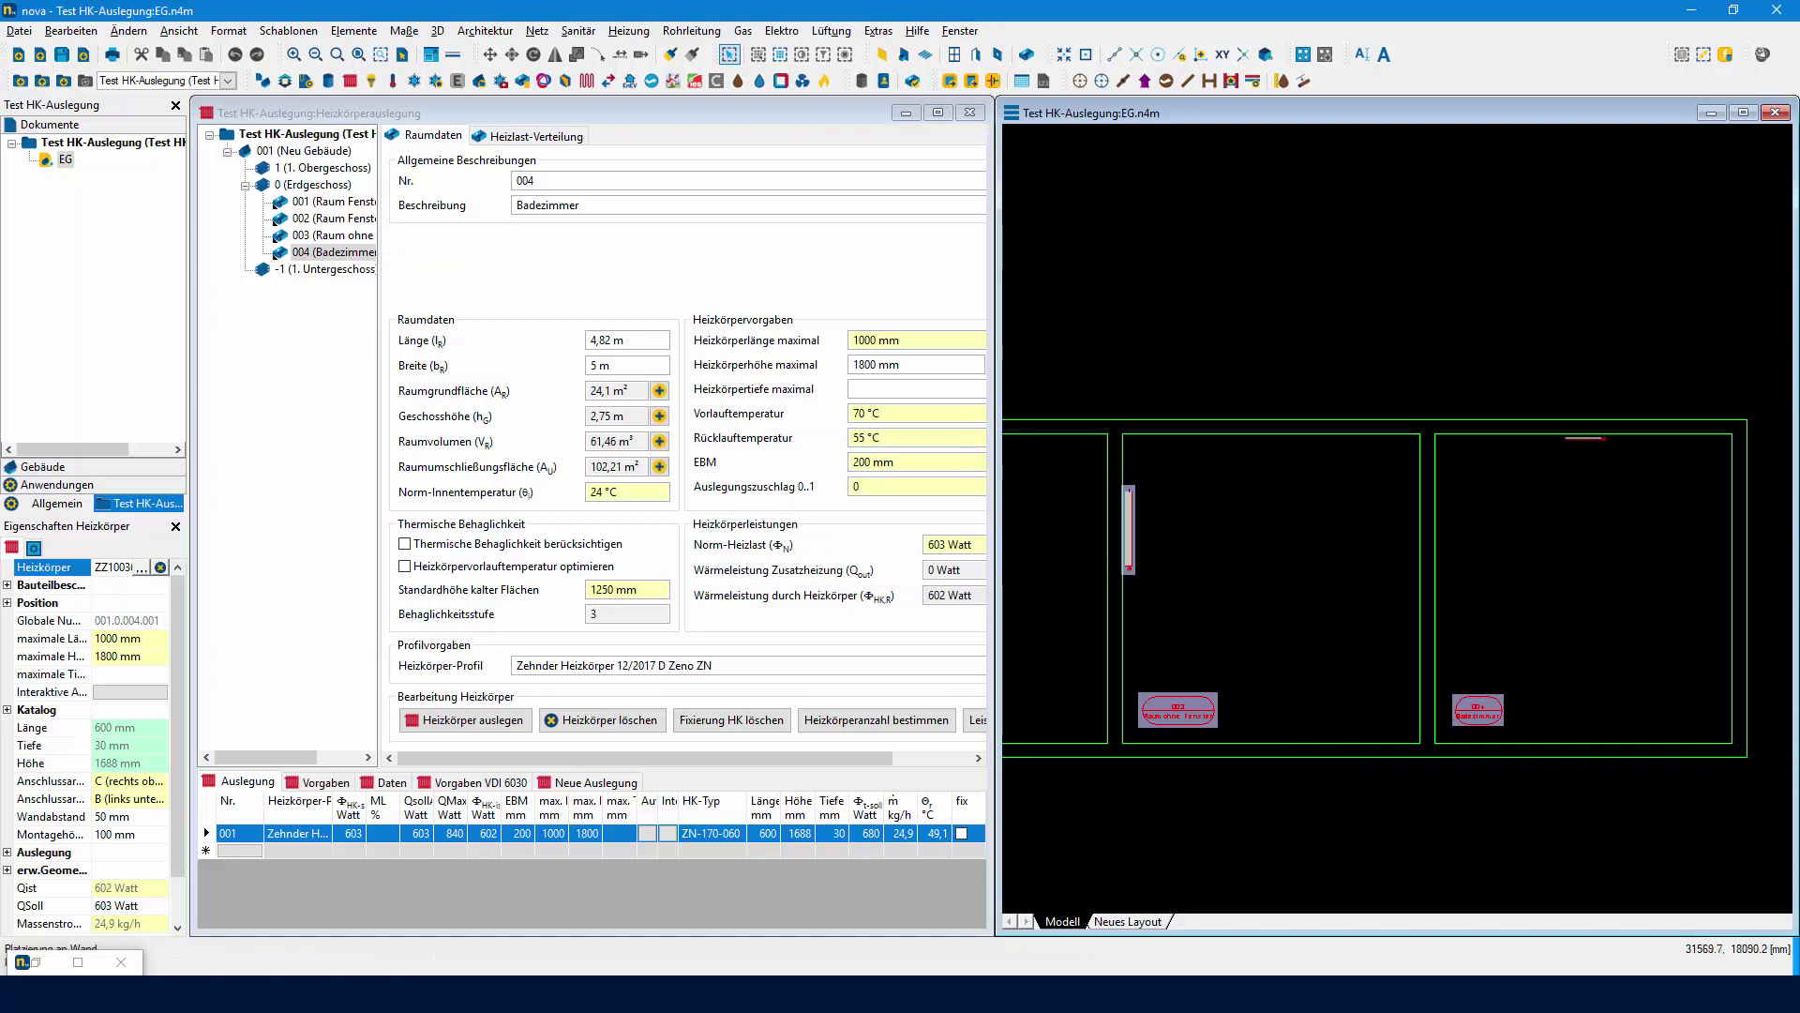
pyautogui.click(1559, 434)
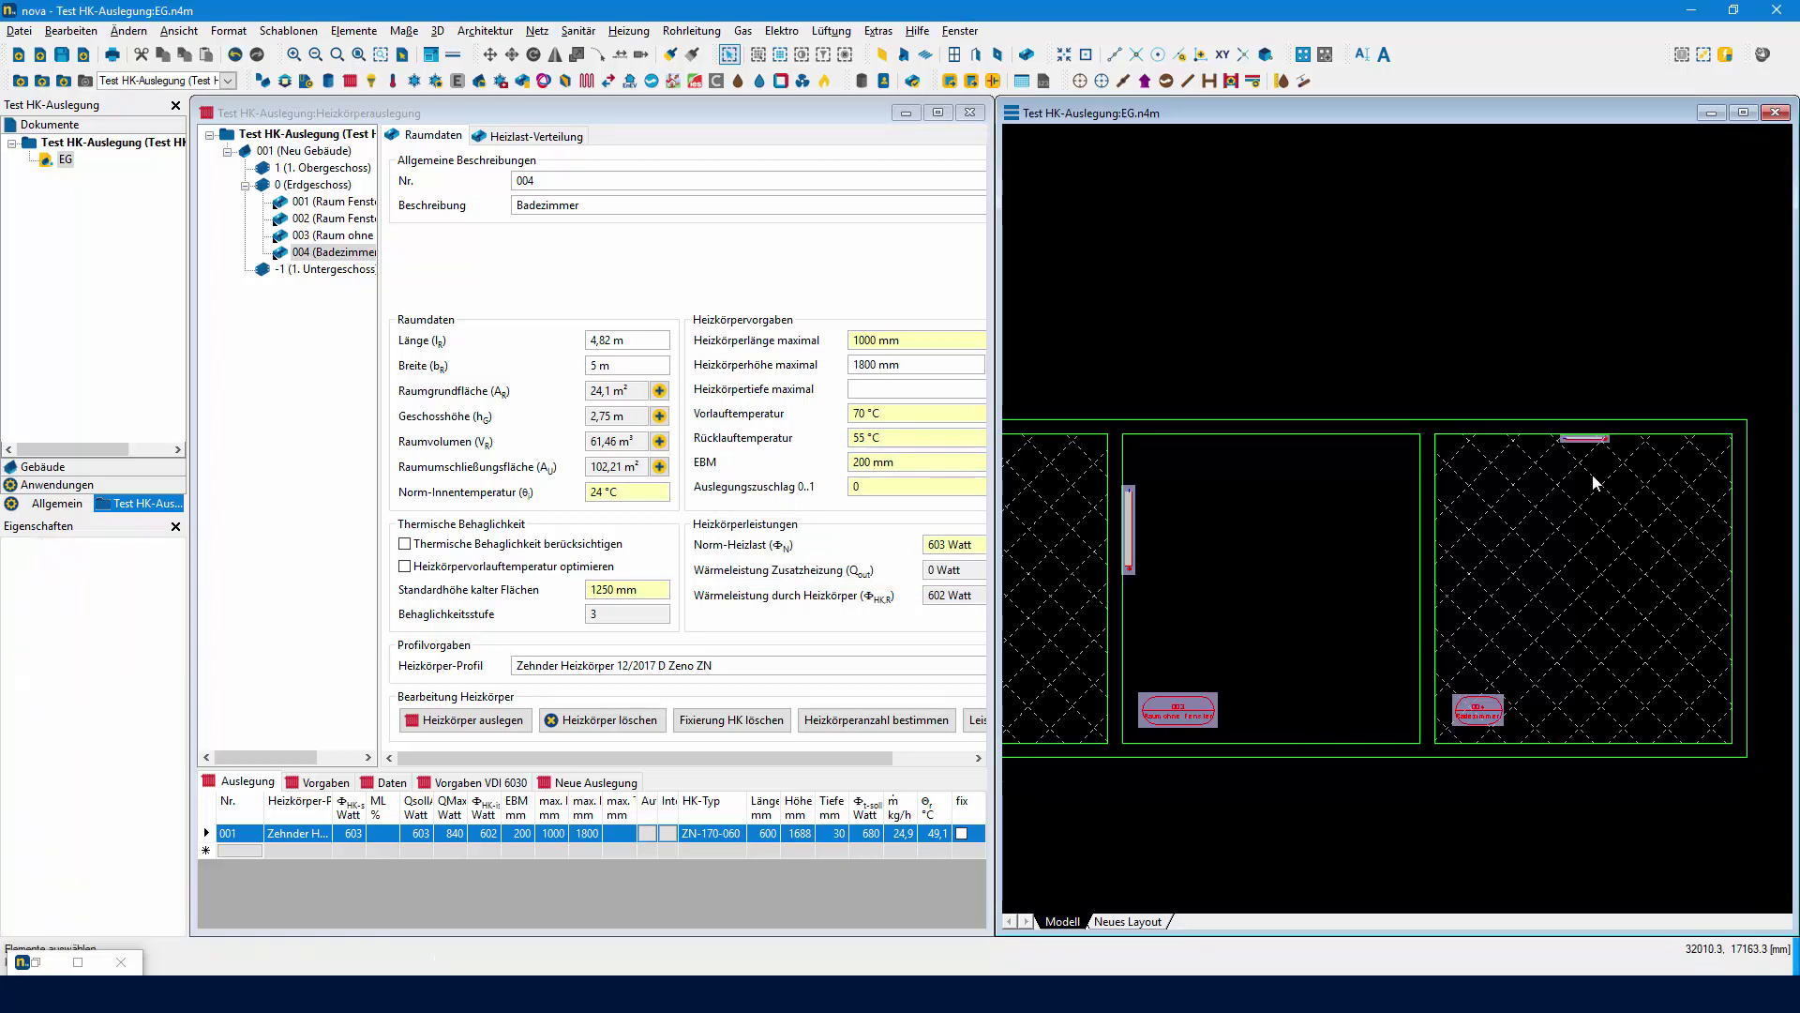
pyautogui.scroll(2, 1594, 467)
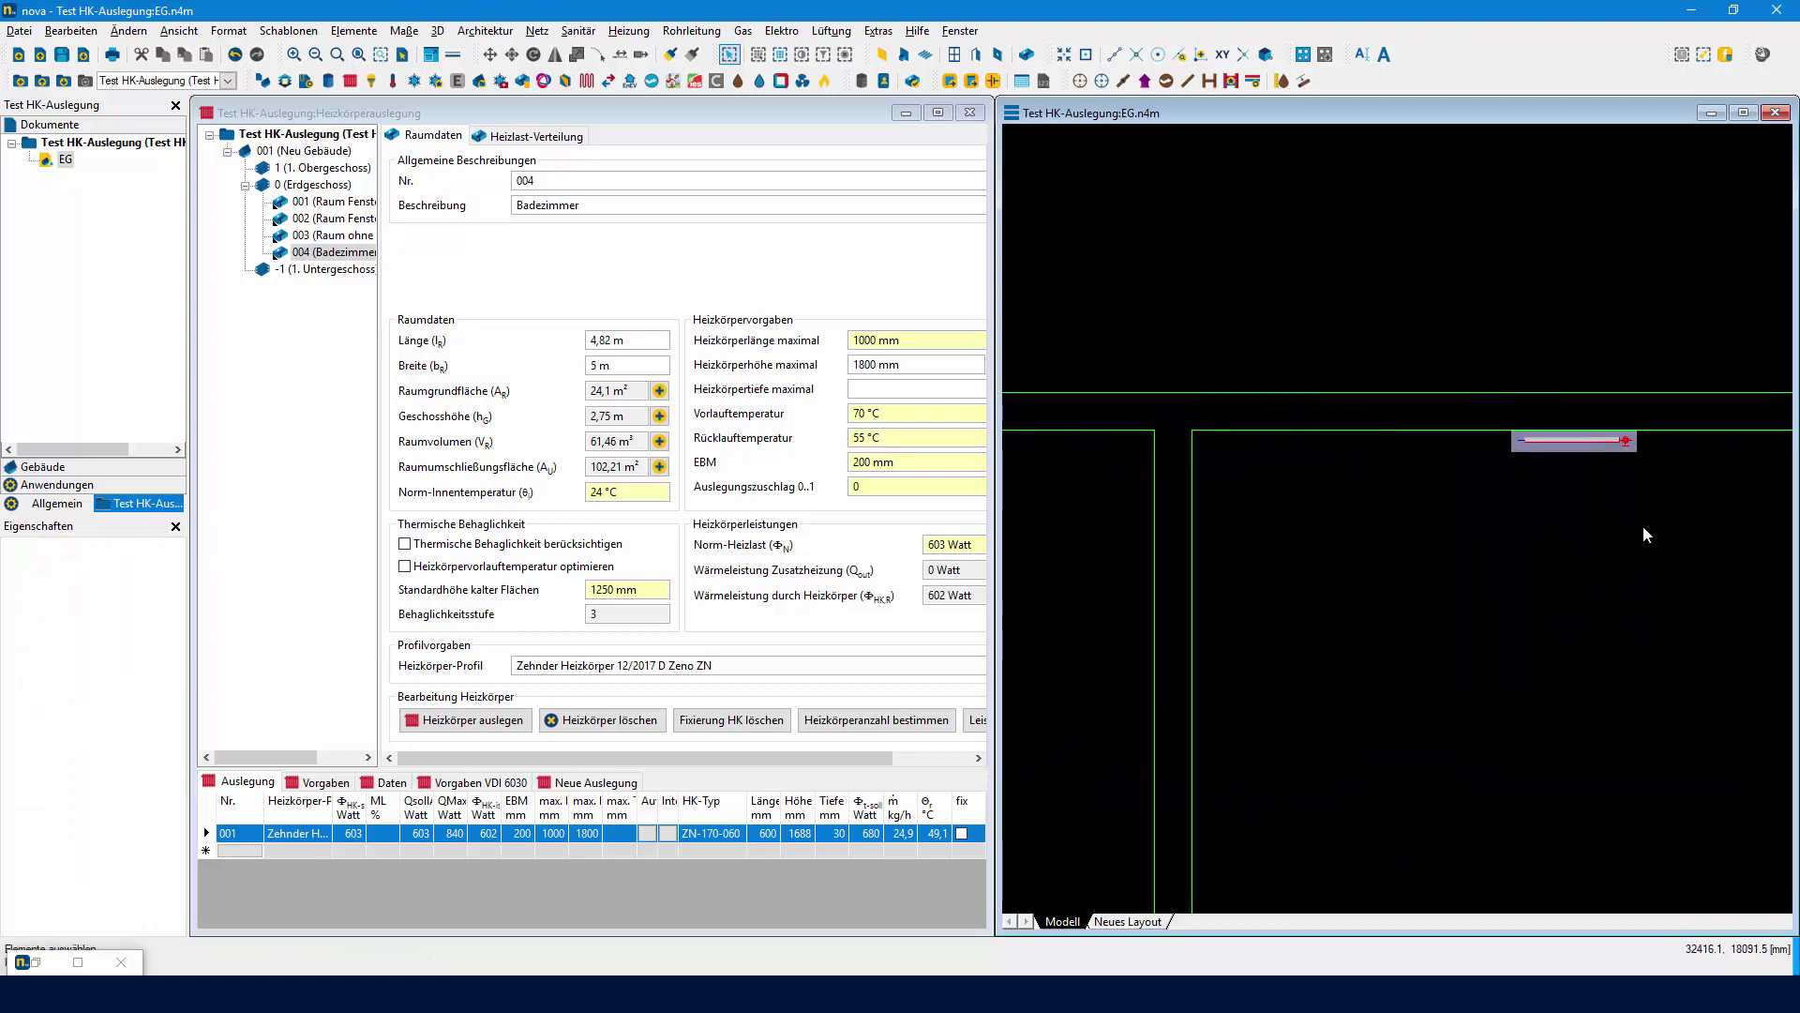
# Zoom the floor plan to bathroom 004 and review the actions available for its placed radiator.
pyautogui.rightClick(339, 259)
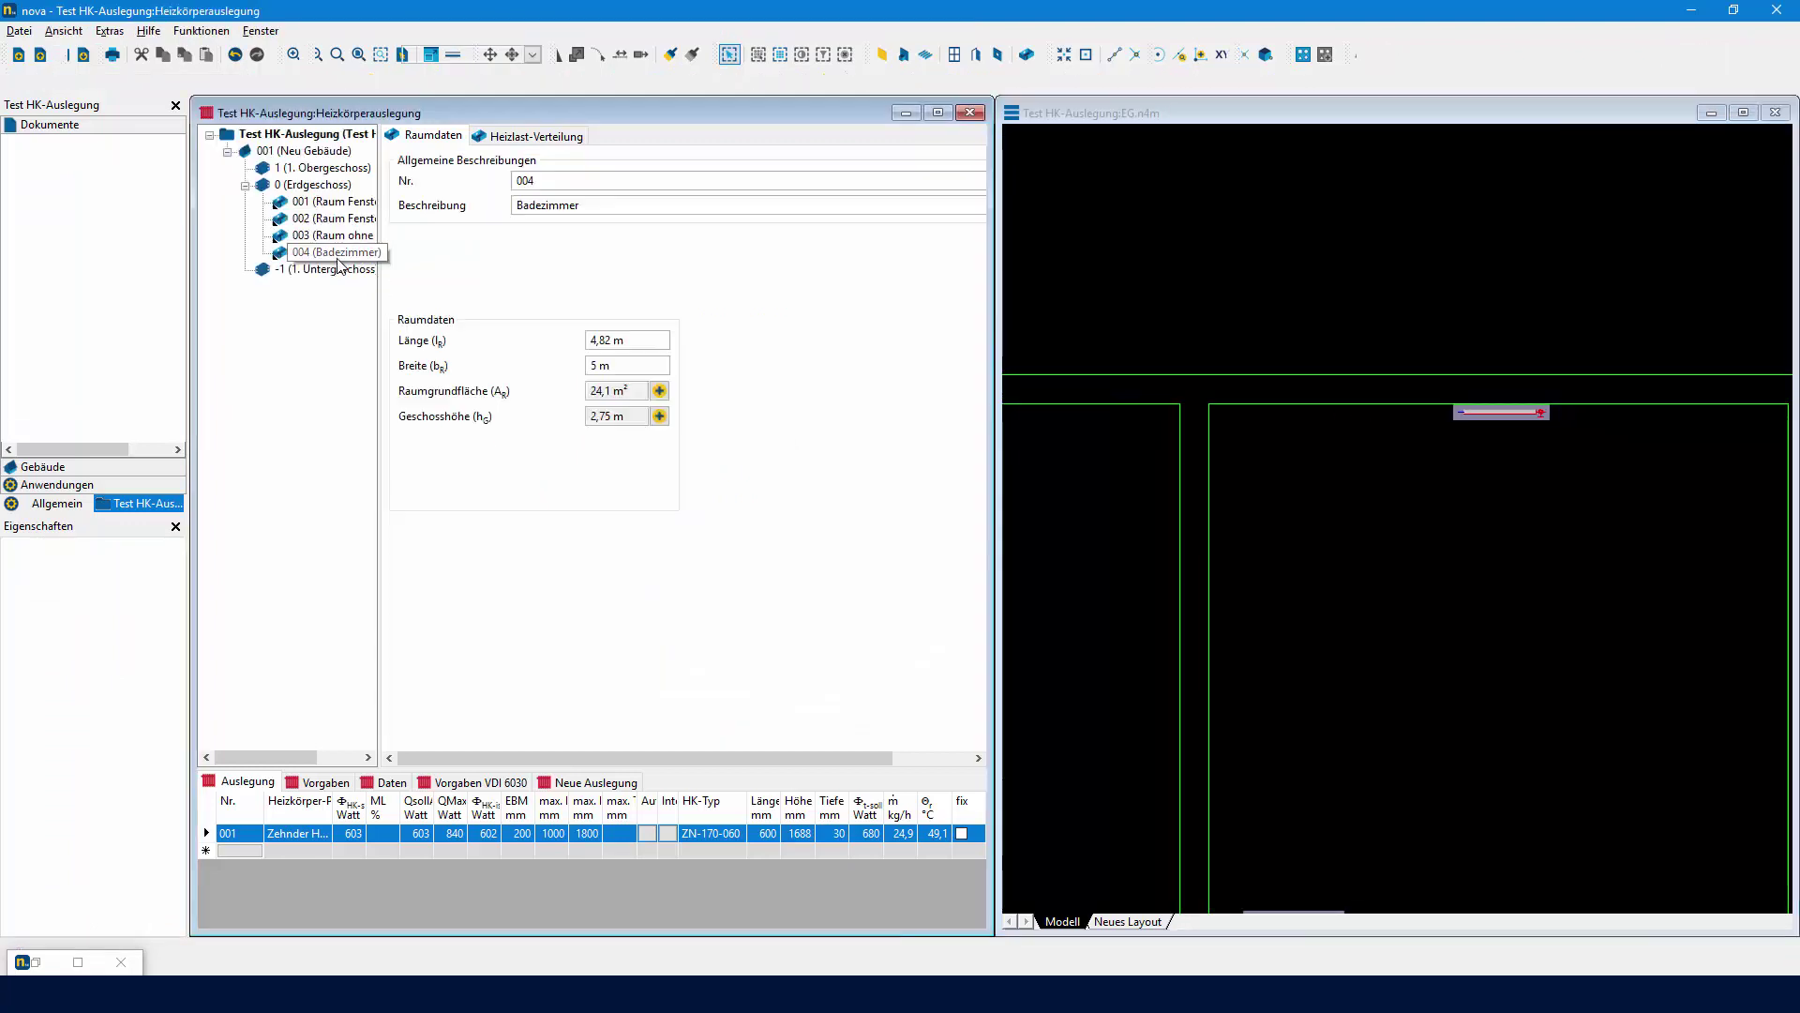
pyautogui.click(384, 405)
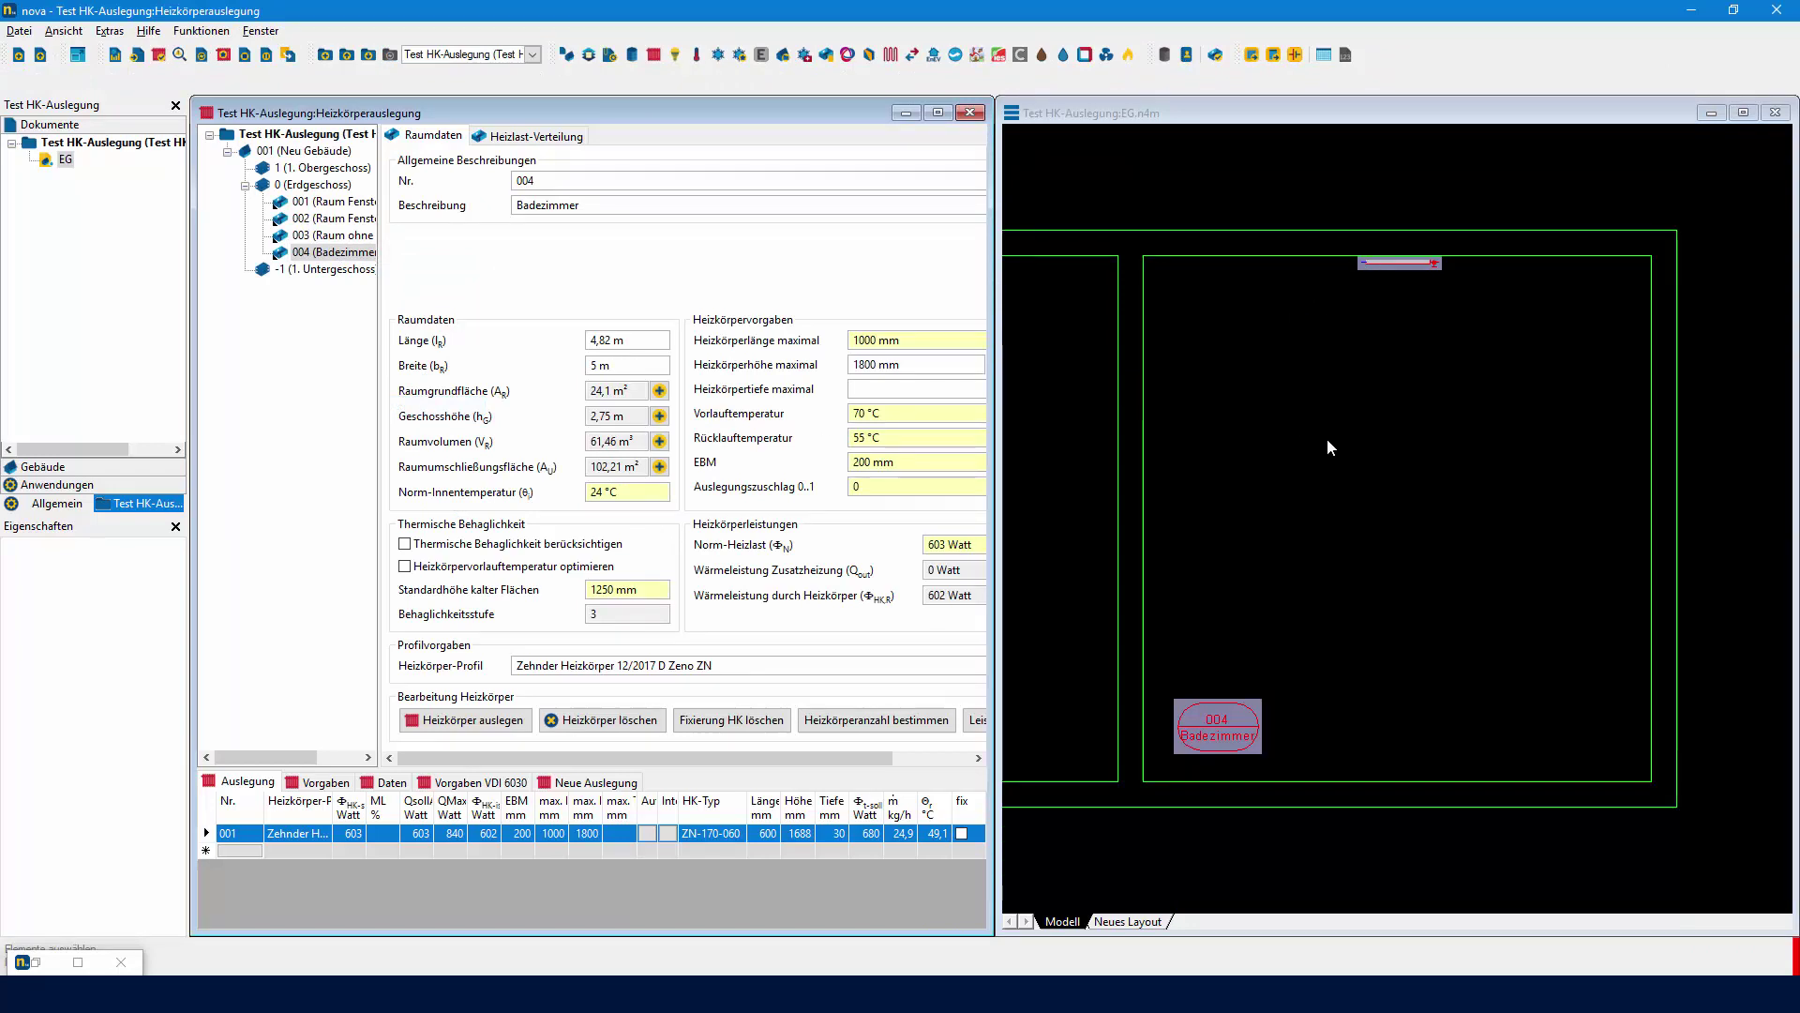
pyautogui.rightClick(205, 833)
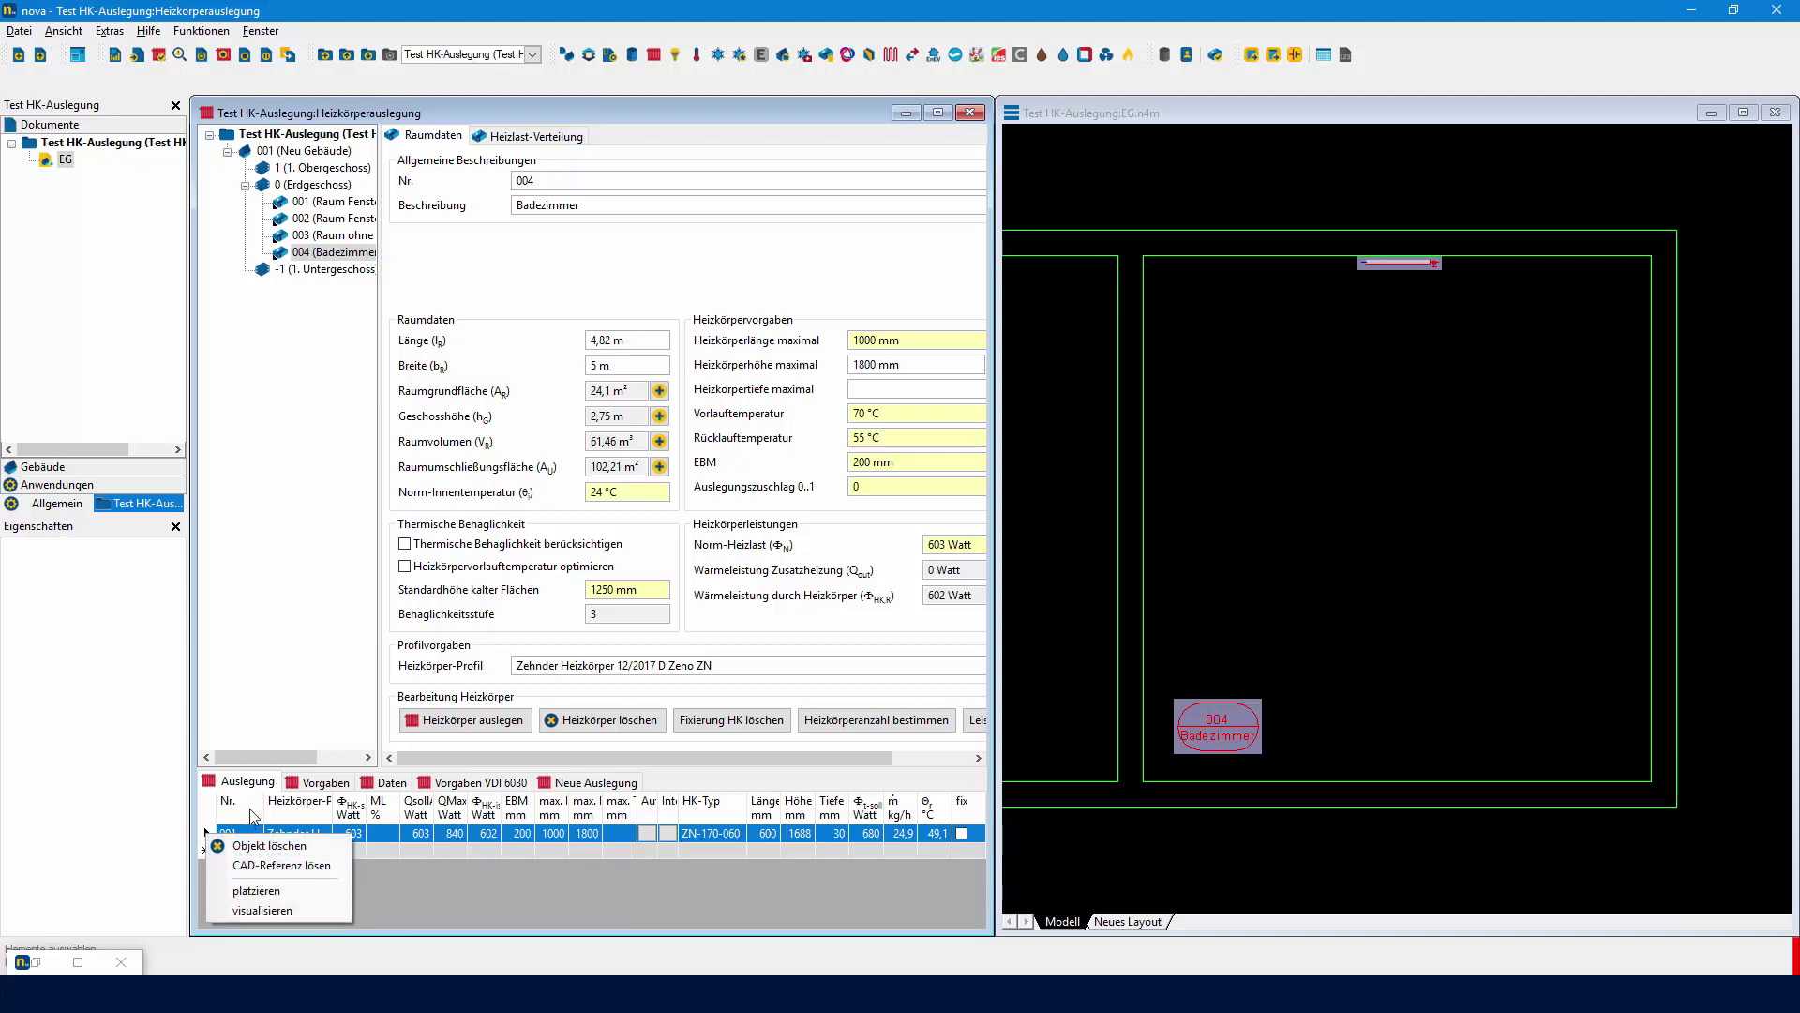
pyautogui.click(242, 675)
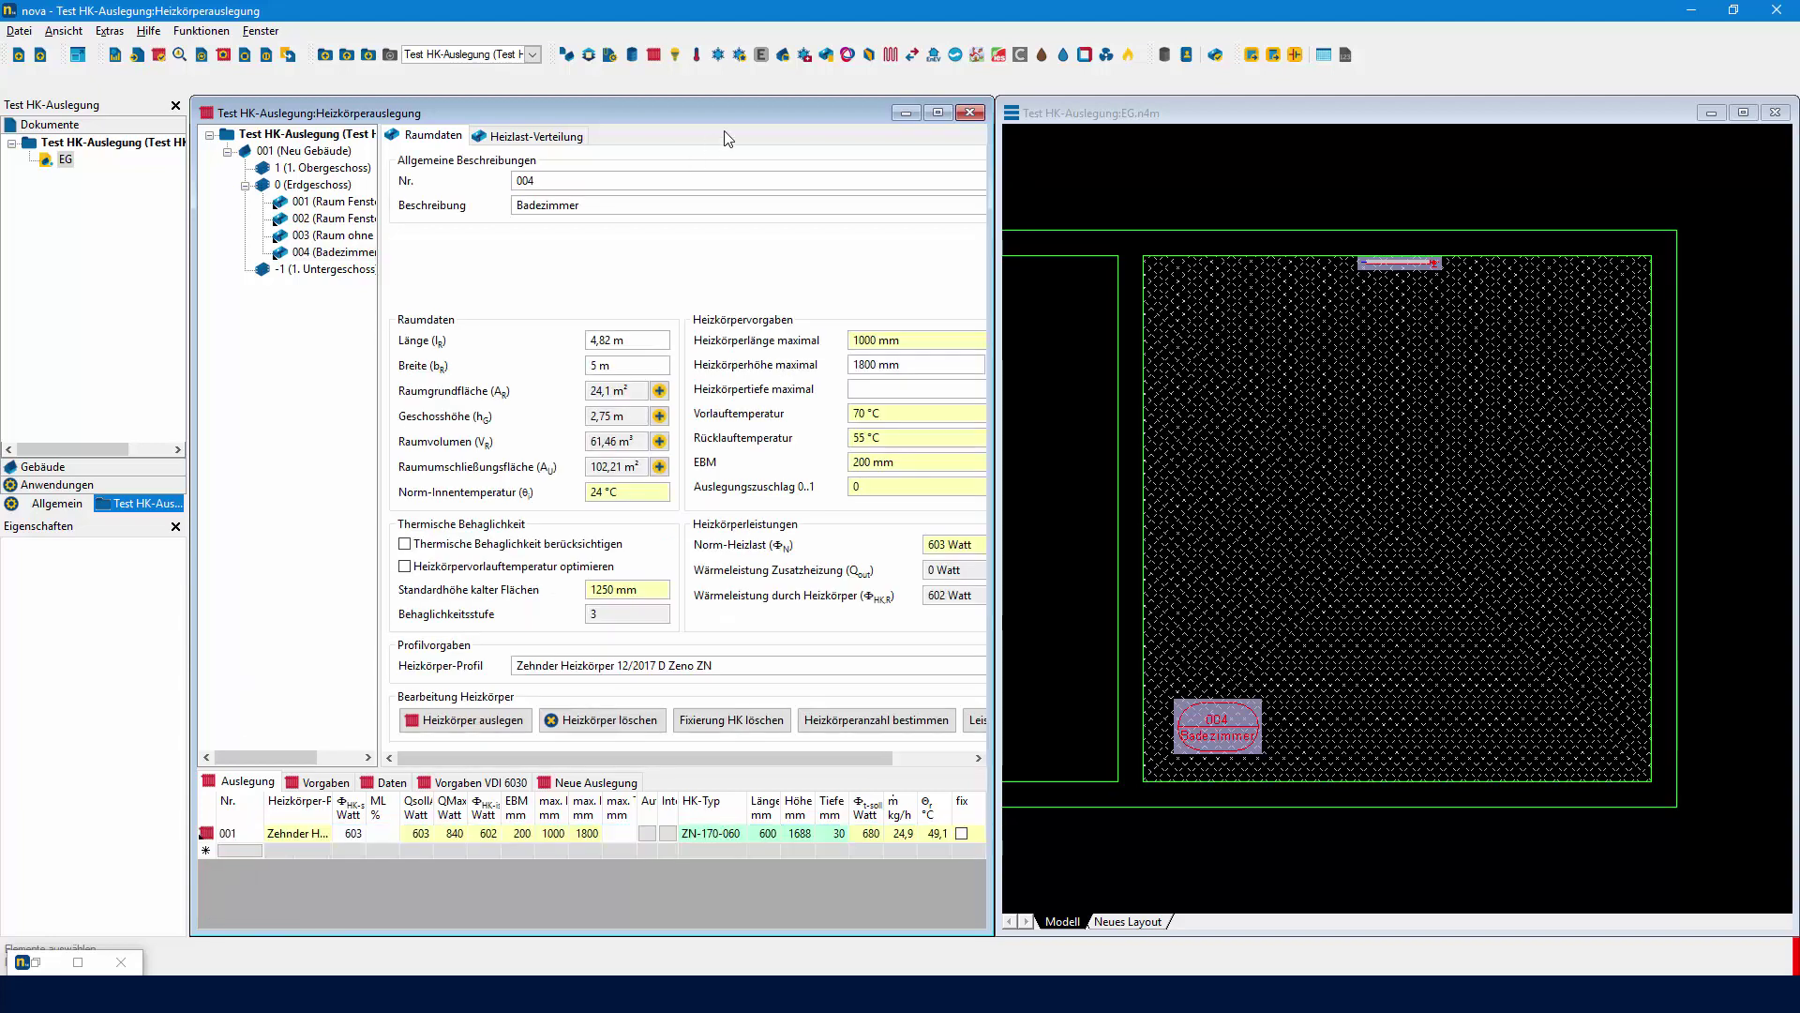
# Maximize the Heizkörperauslegung, release the fixed maximum radiator height for room 001 and size its radiator again.
pyautogui.click(938, 112)
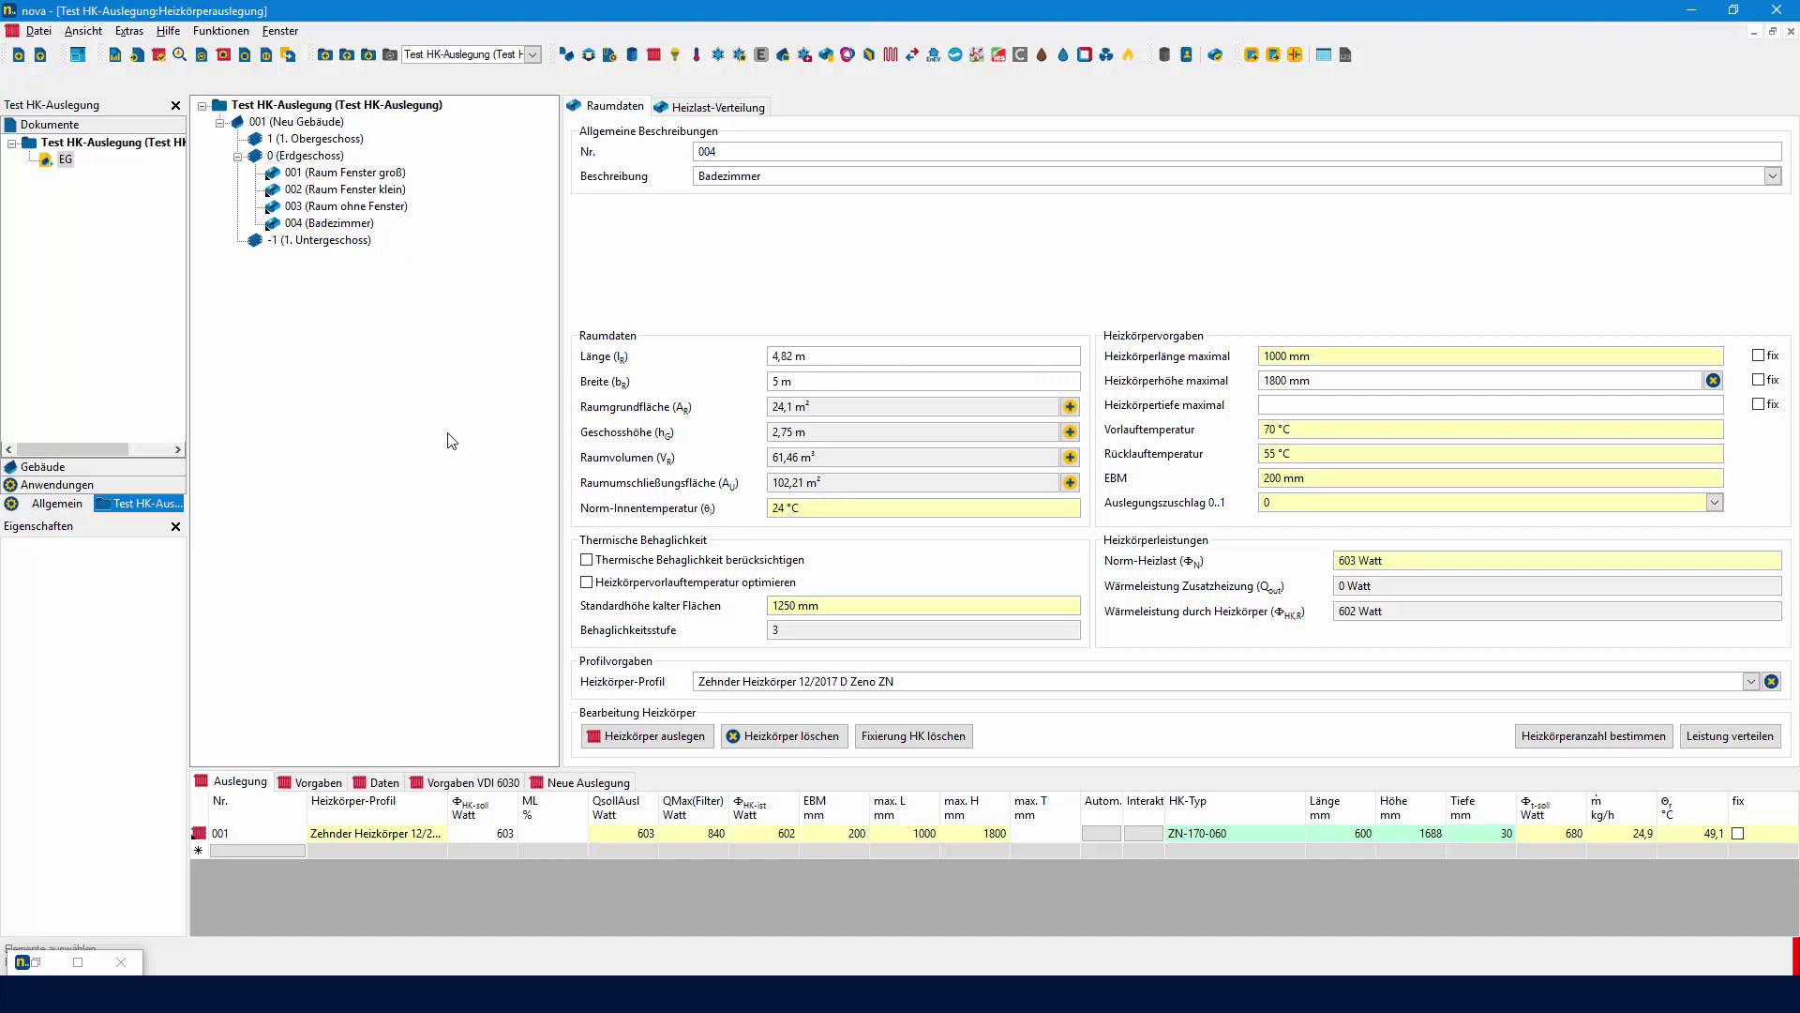
pyautogui.click(389, 176)
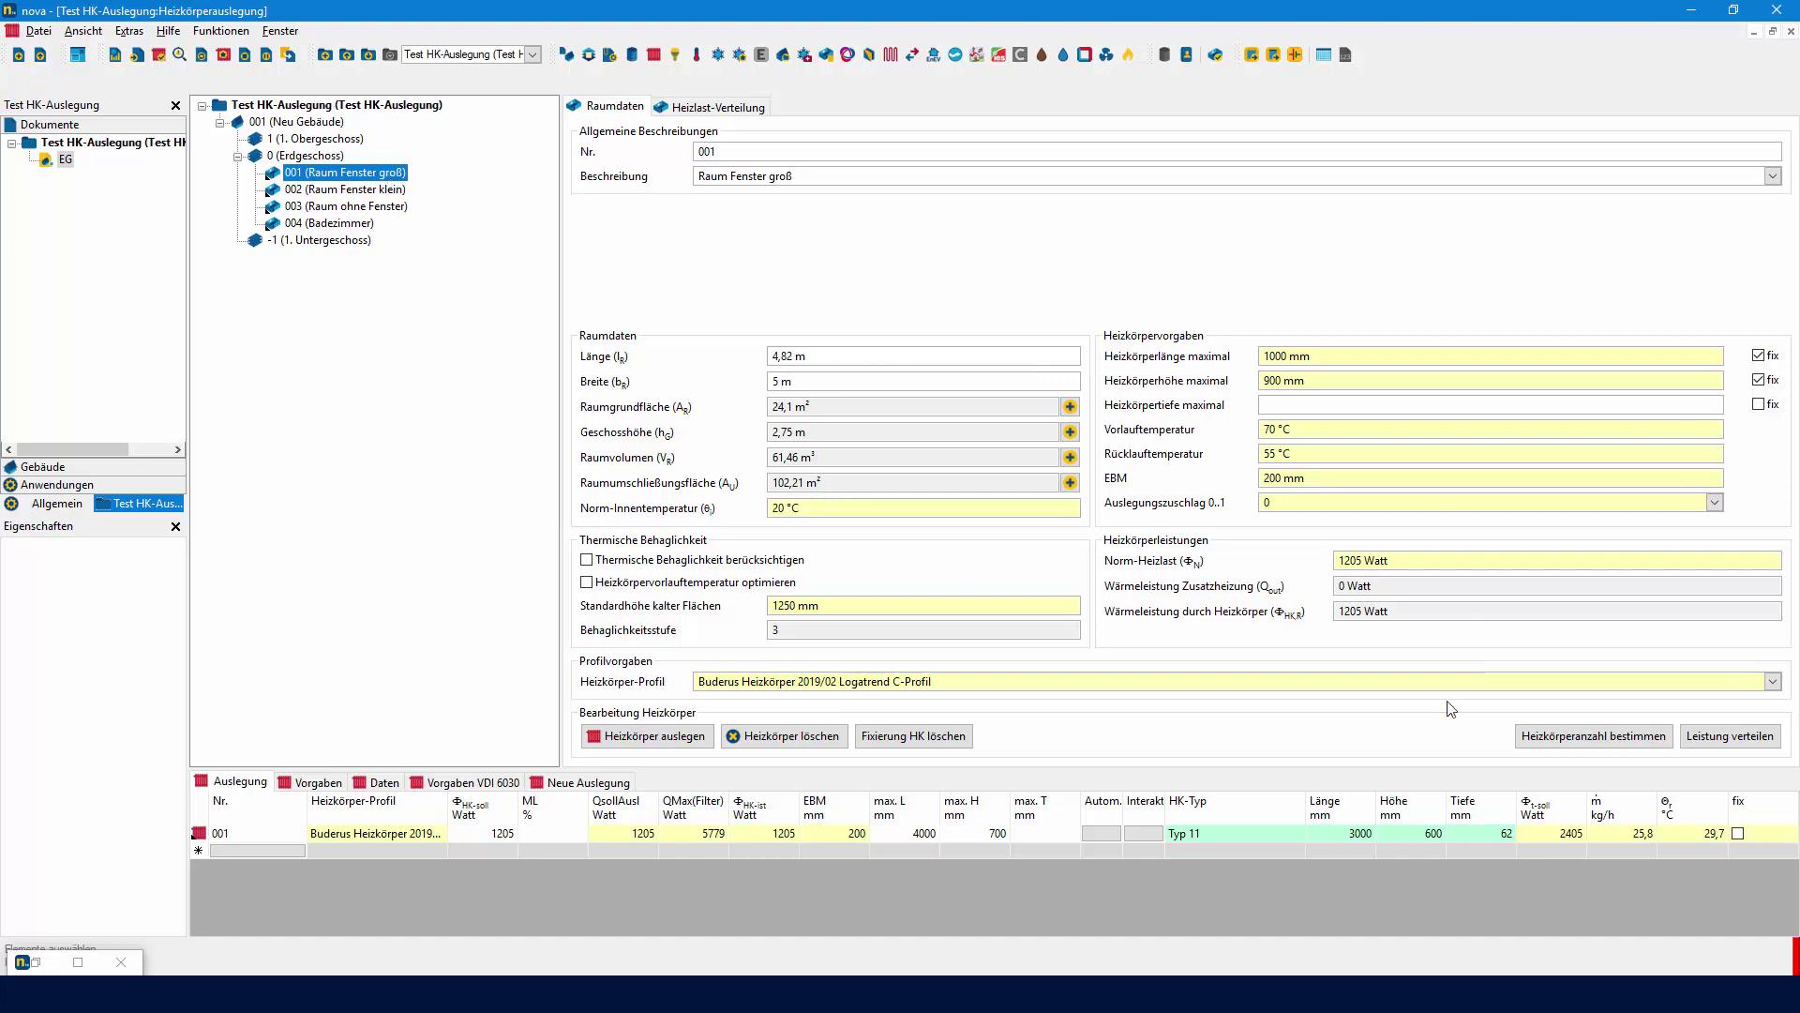
pyautogui.click(1758, 379)
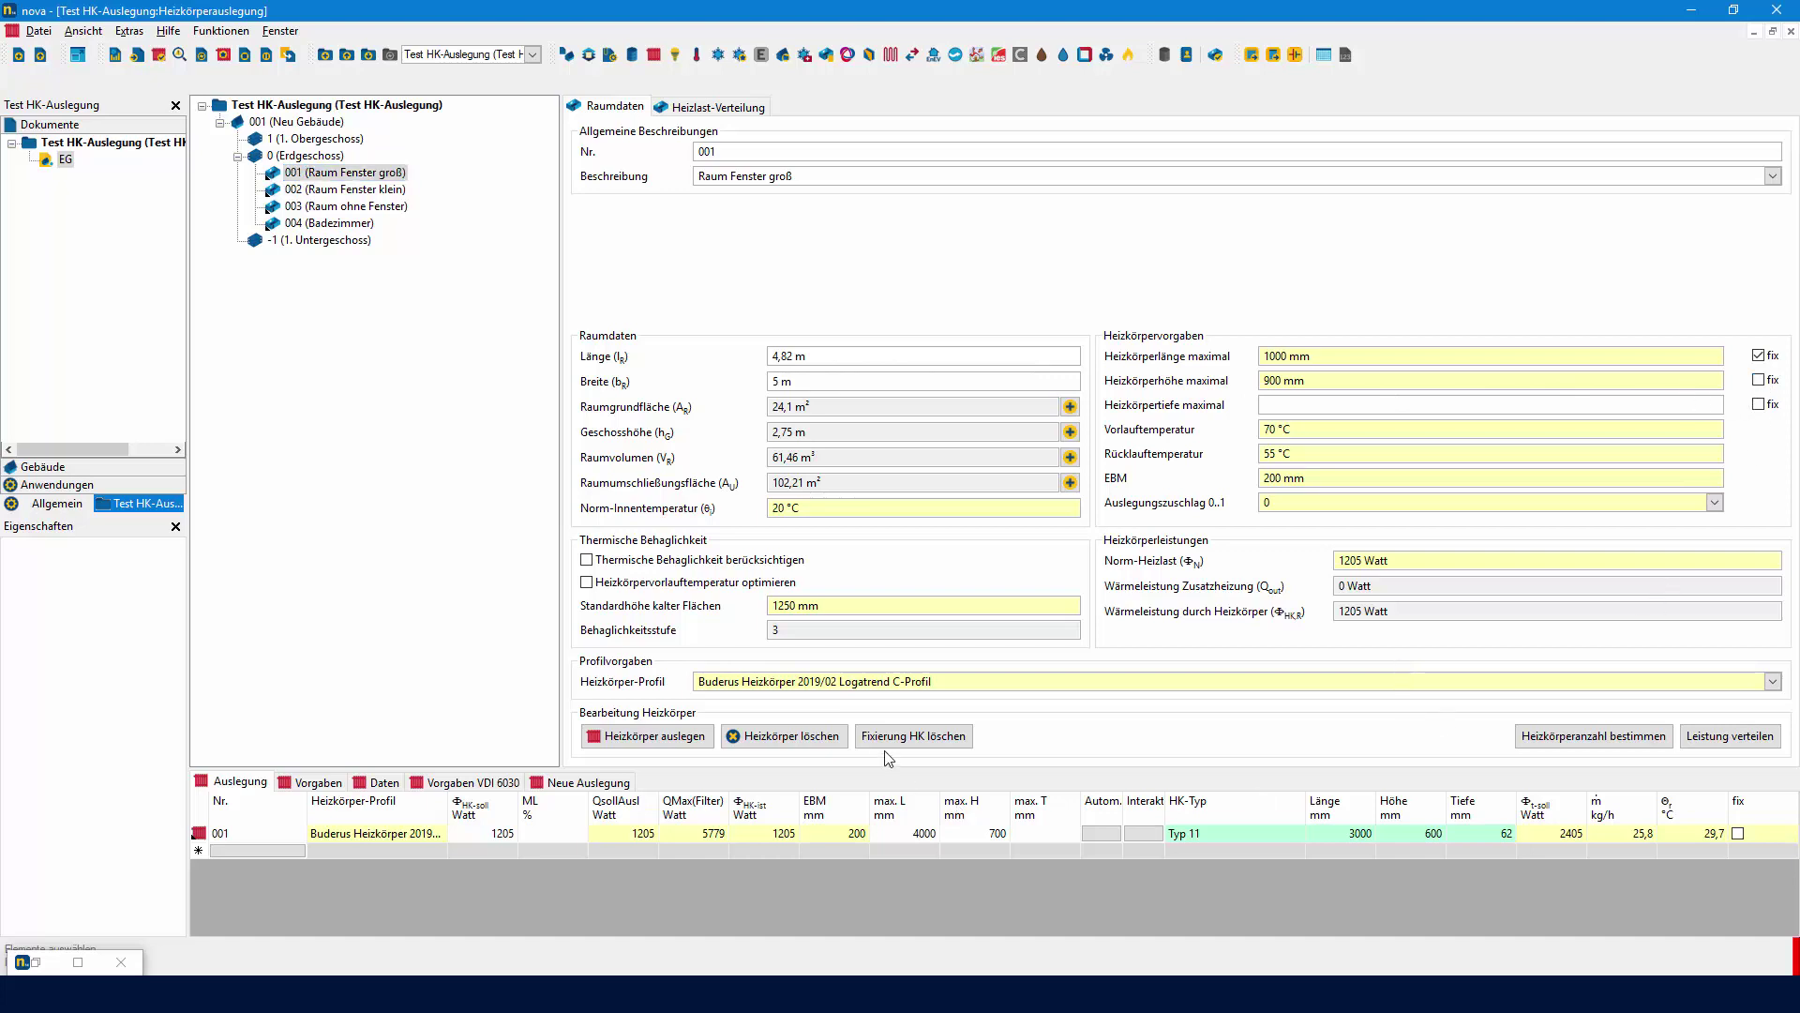
pyautogui.click(668, 741)
# Switch to the EG floor plan and turn on labelling for the radiator under room 001's large window.
pyautogui.click(280, 31)
pyautogui.click(357, 206)
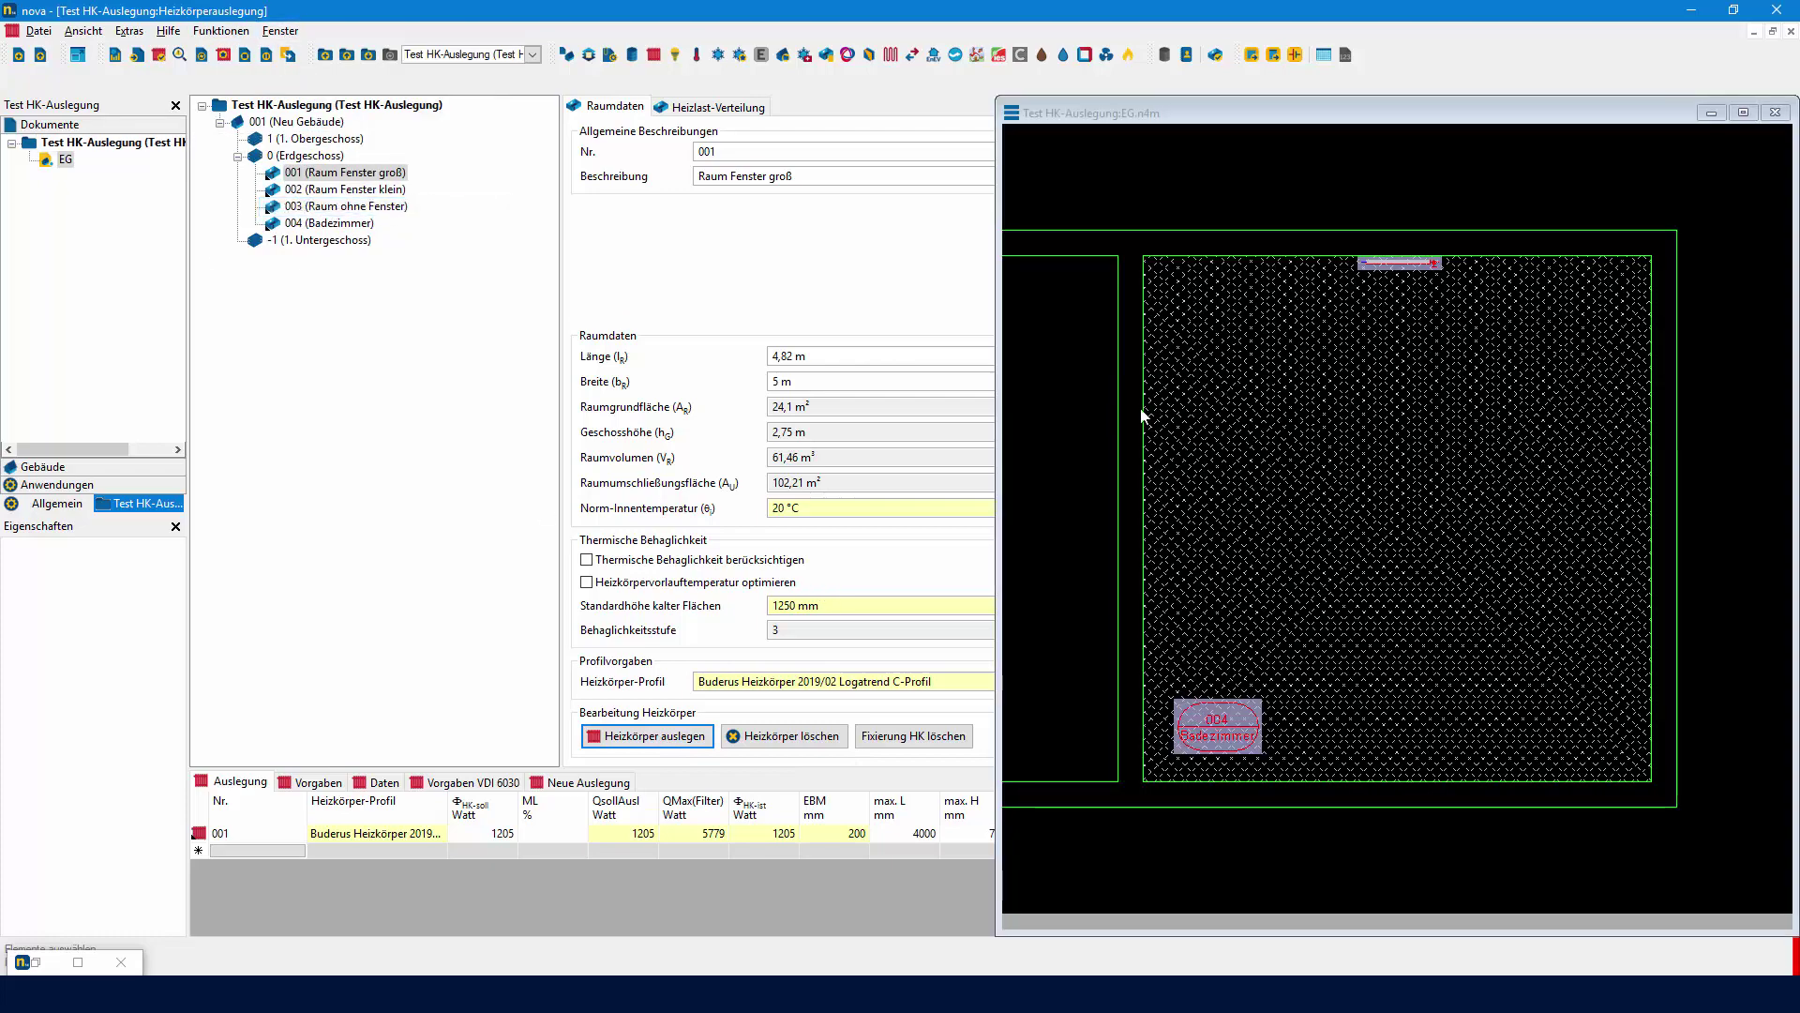
pyautogui.scroll(9, 858, 307)
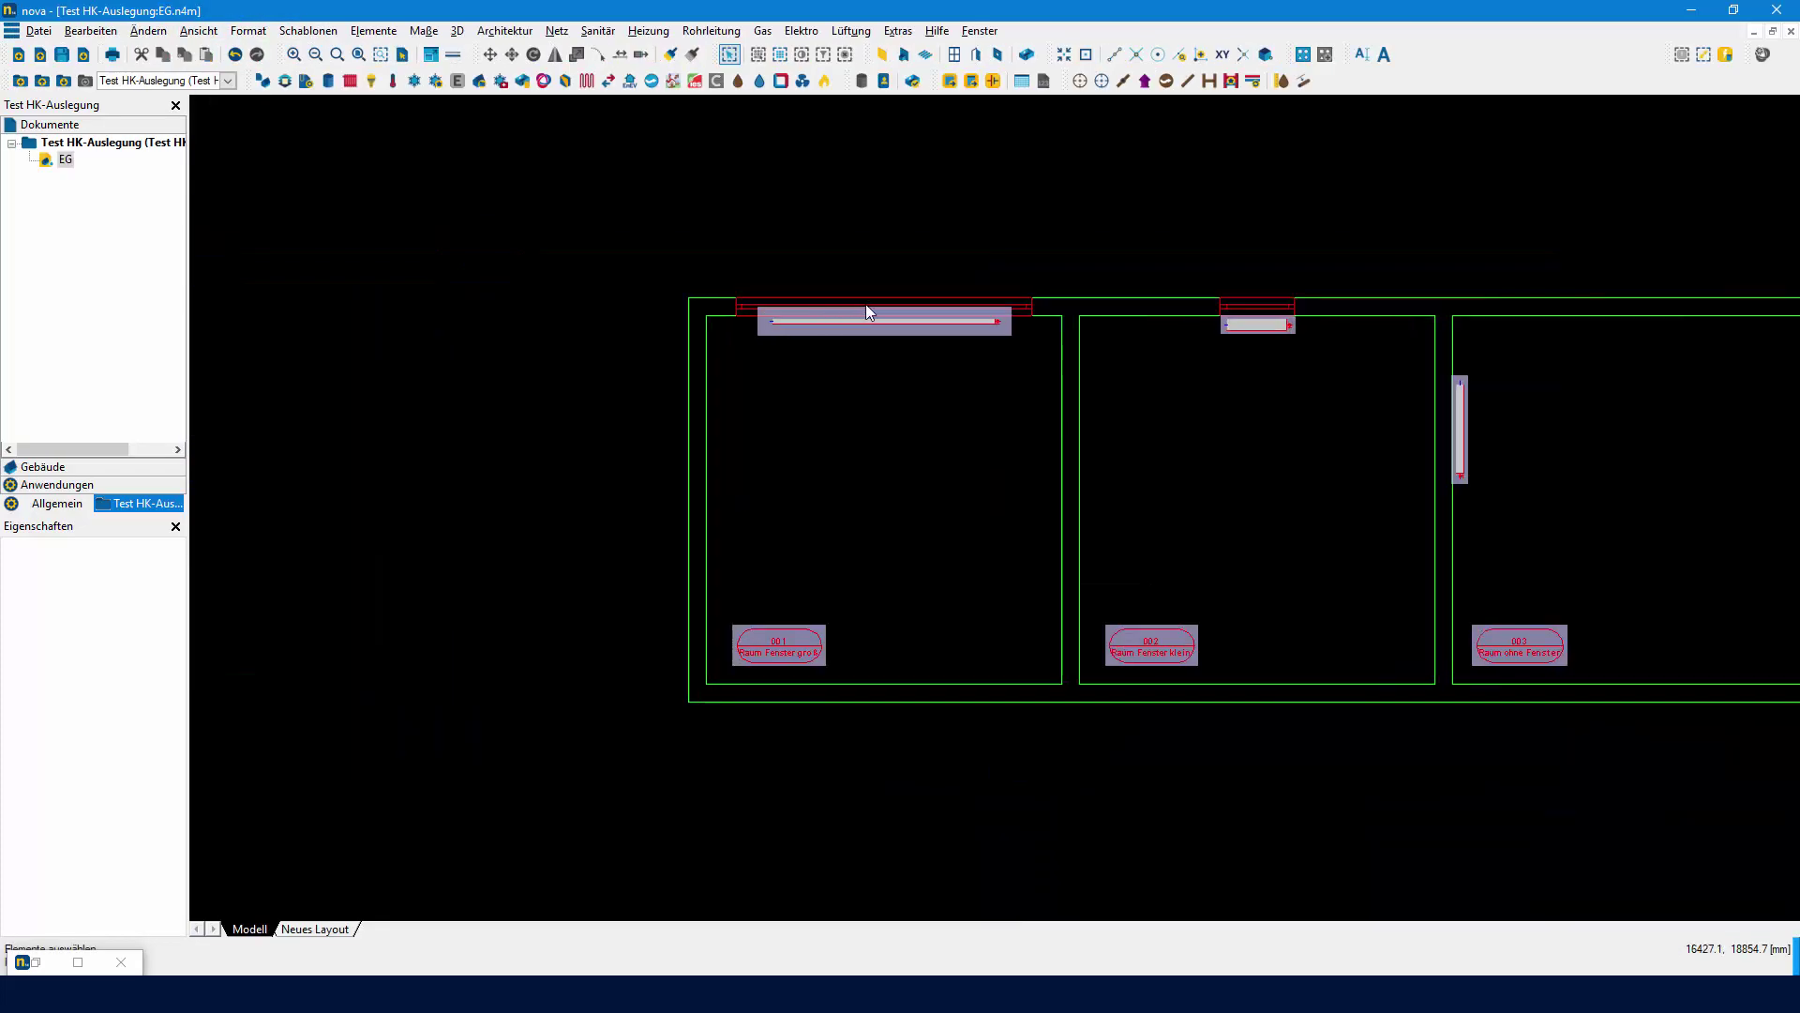
pyautogui.click(872, 349)
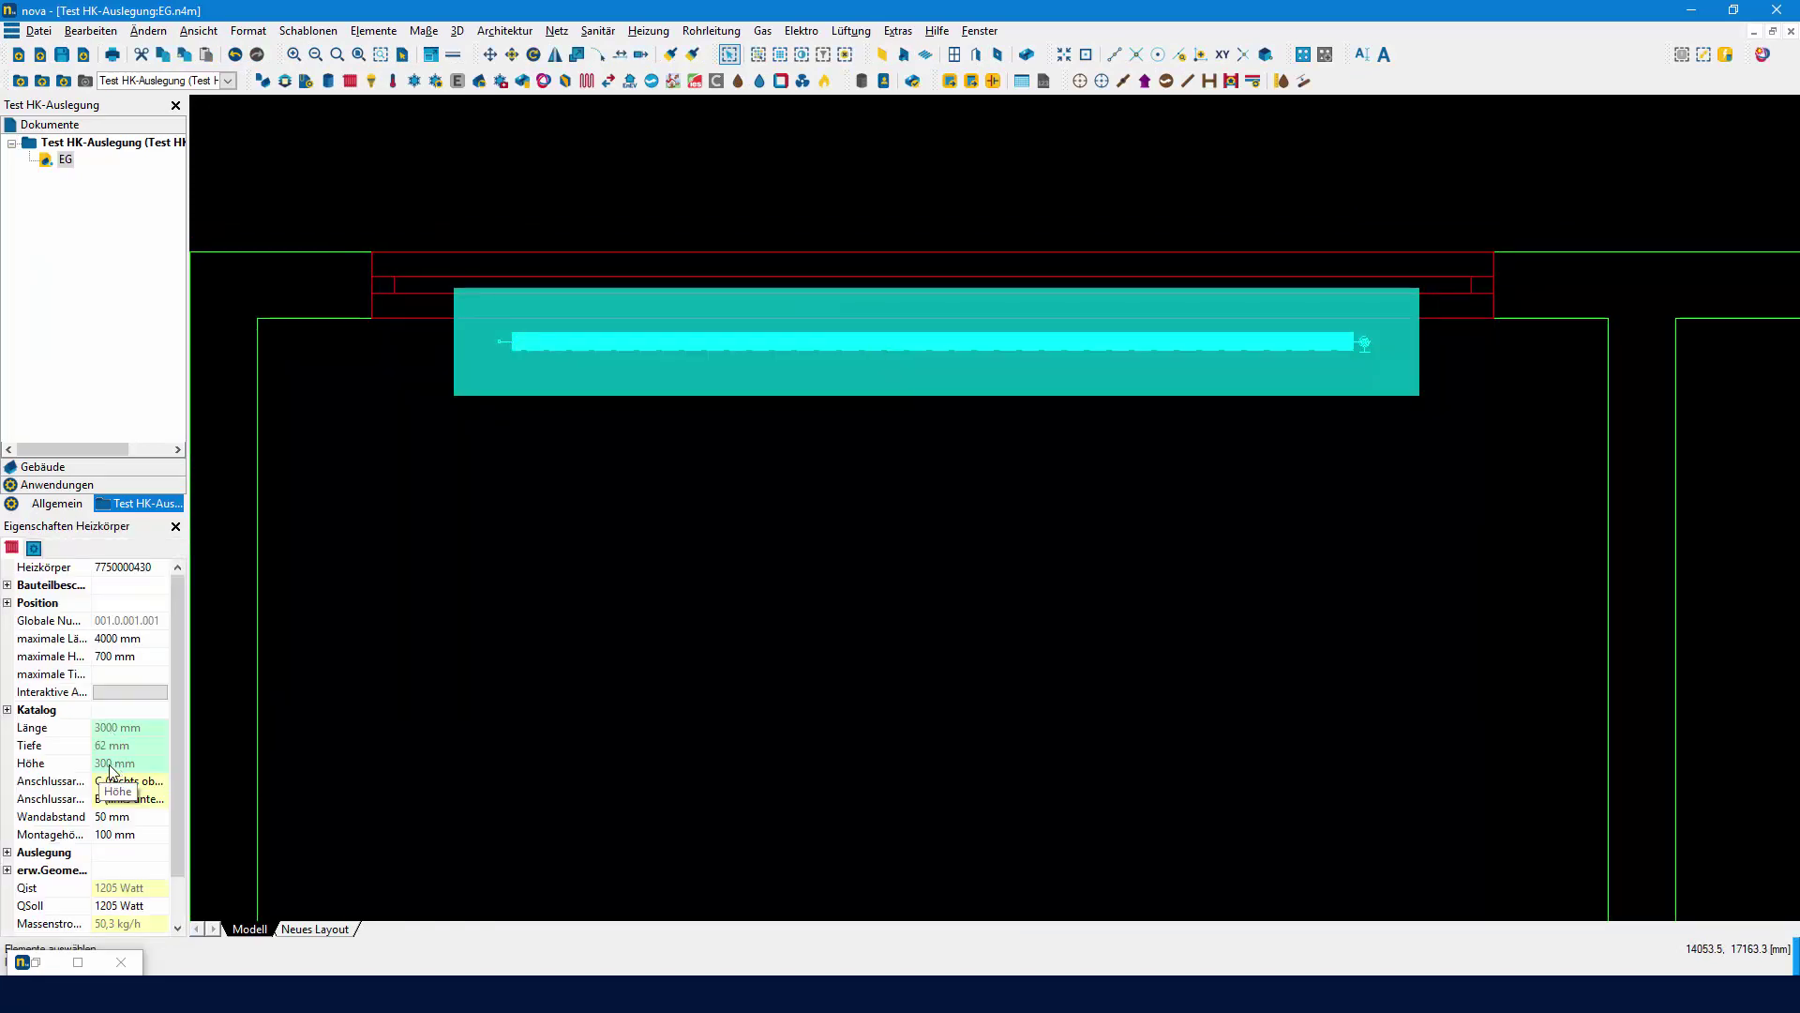
pyautogui.click(34, 547)
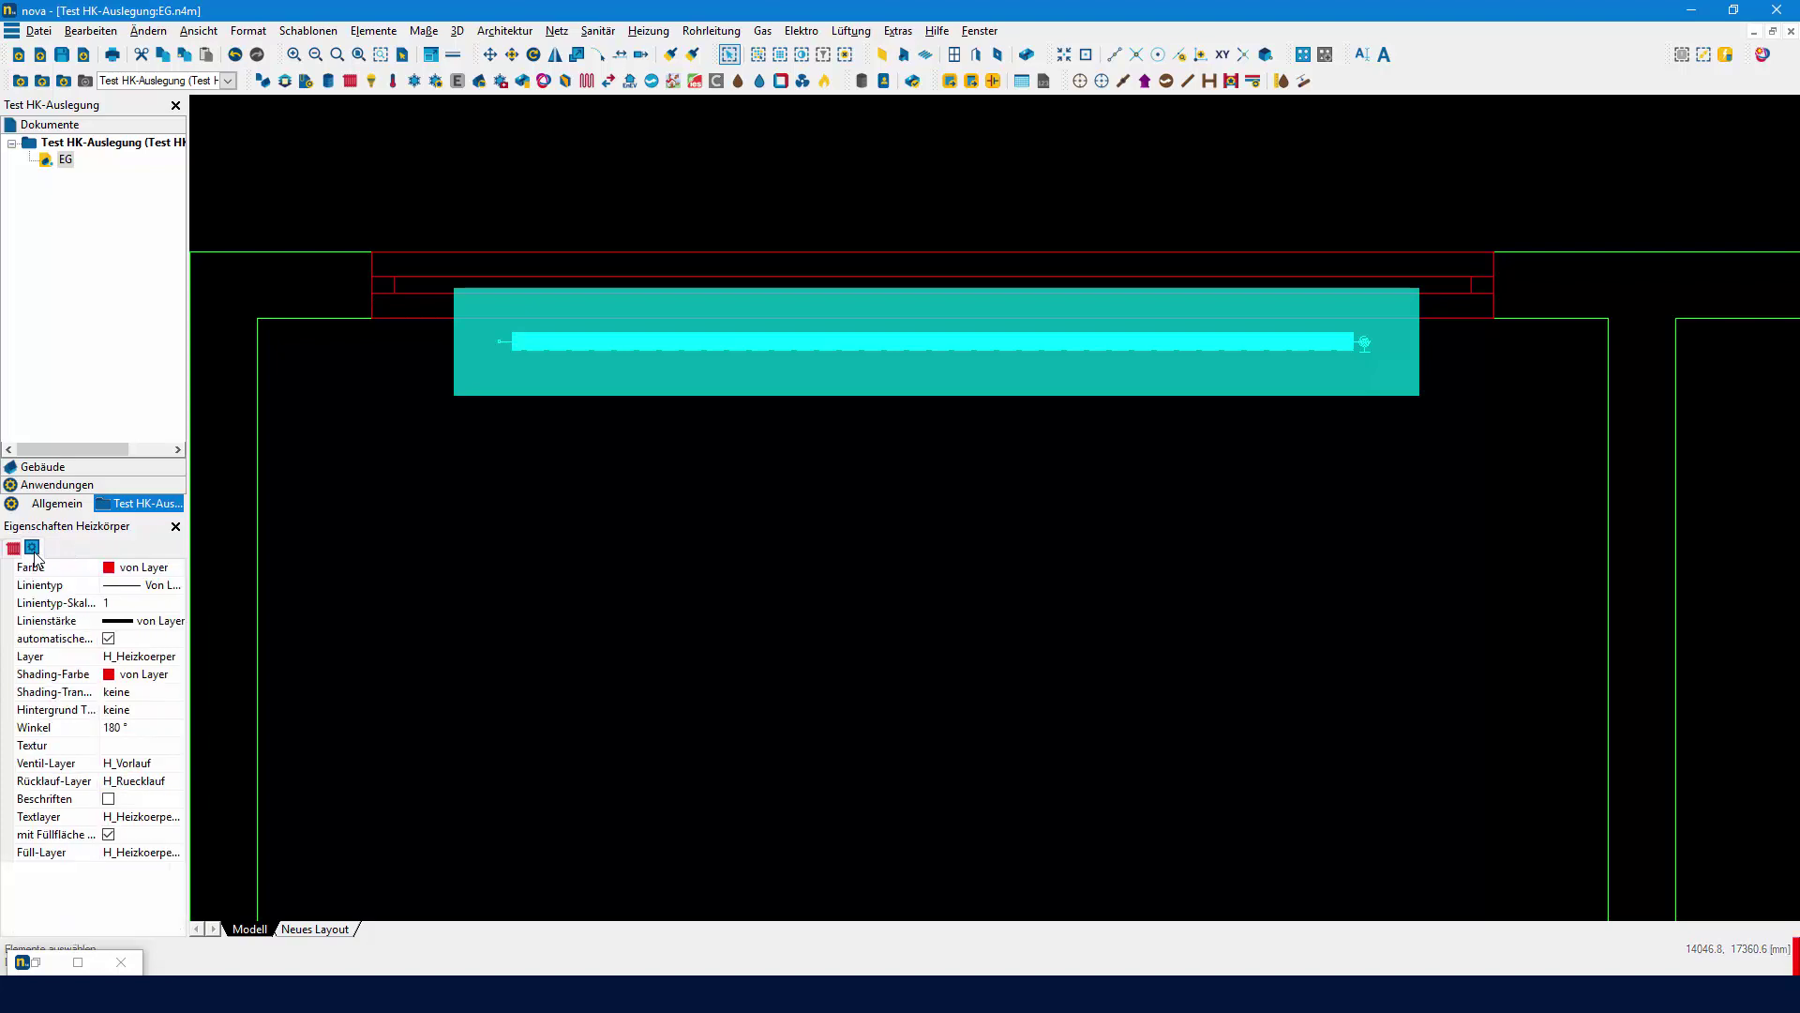
pyautogui.click(109, 799)
pyautogui.click(905, 478)
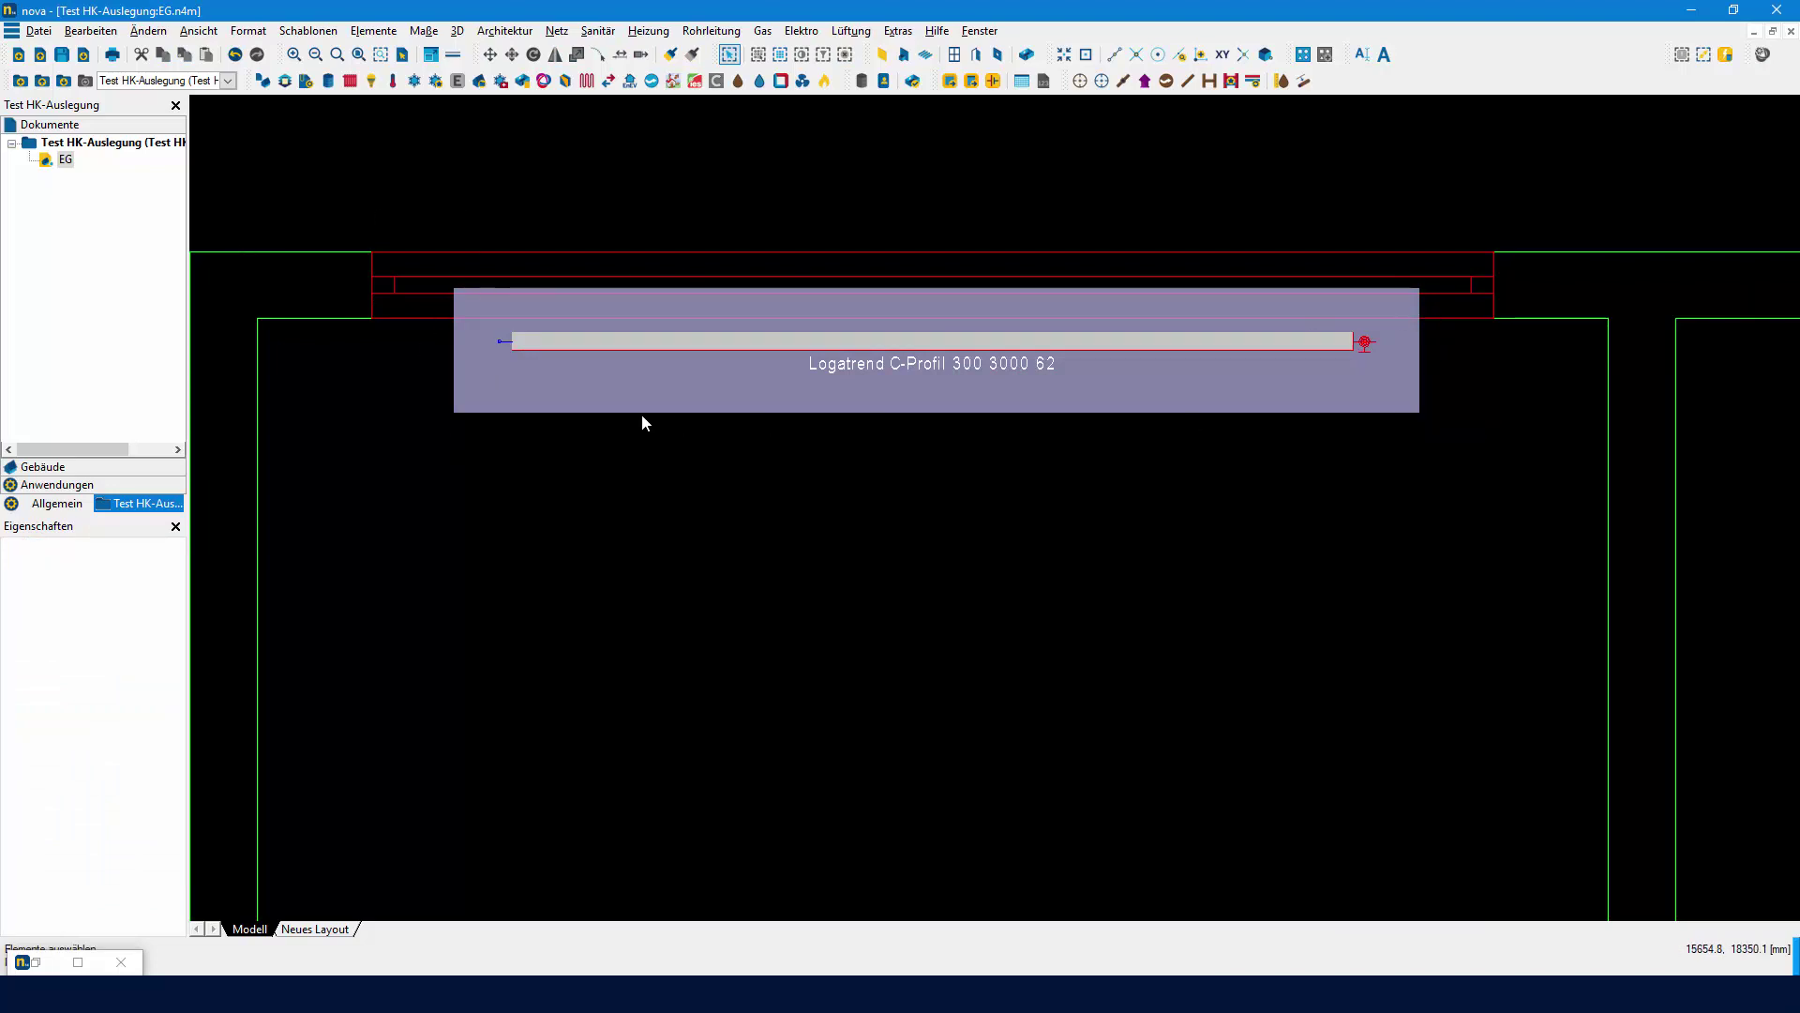
# Return to the Heizkörperauslegung and delete all unfixed radiators at project level.
pyautogui.click(989, 33)
pyautogui.click(1017, 226)
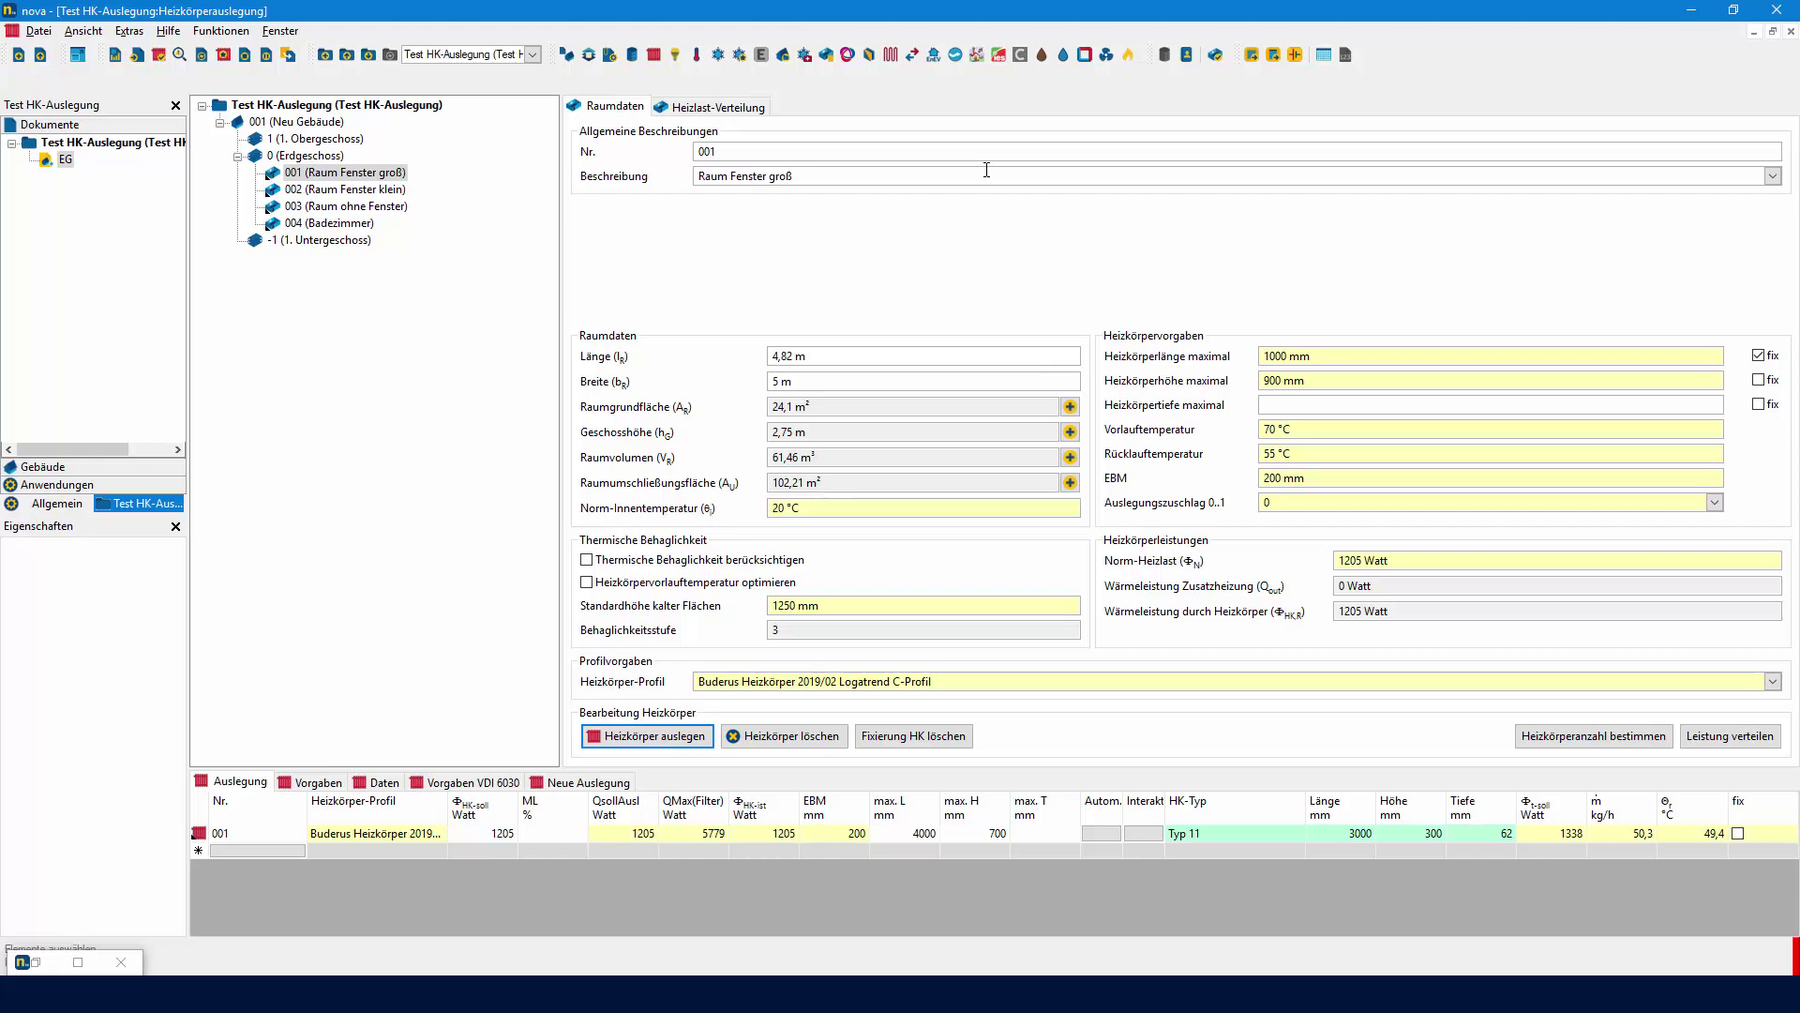
pyautogui.click(300, 109)
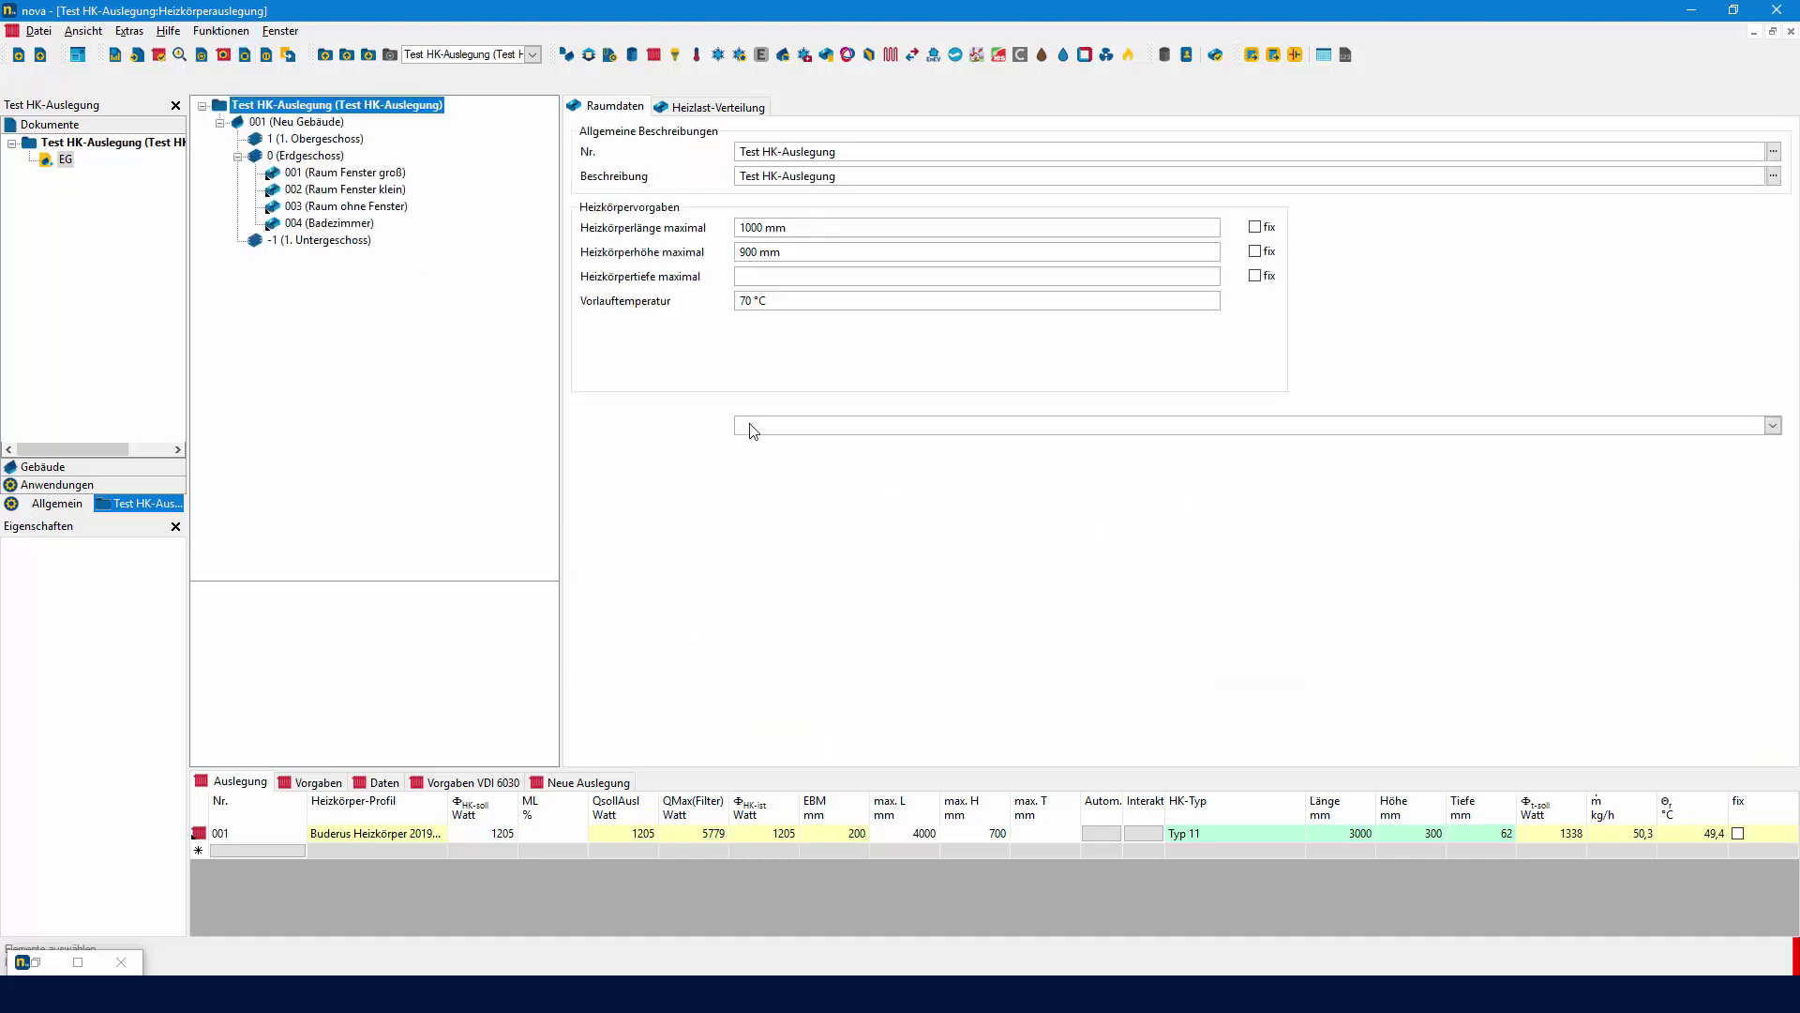
pyautogui.click(801, 552)
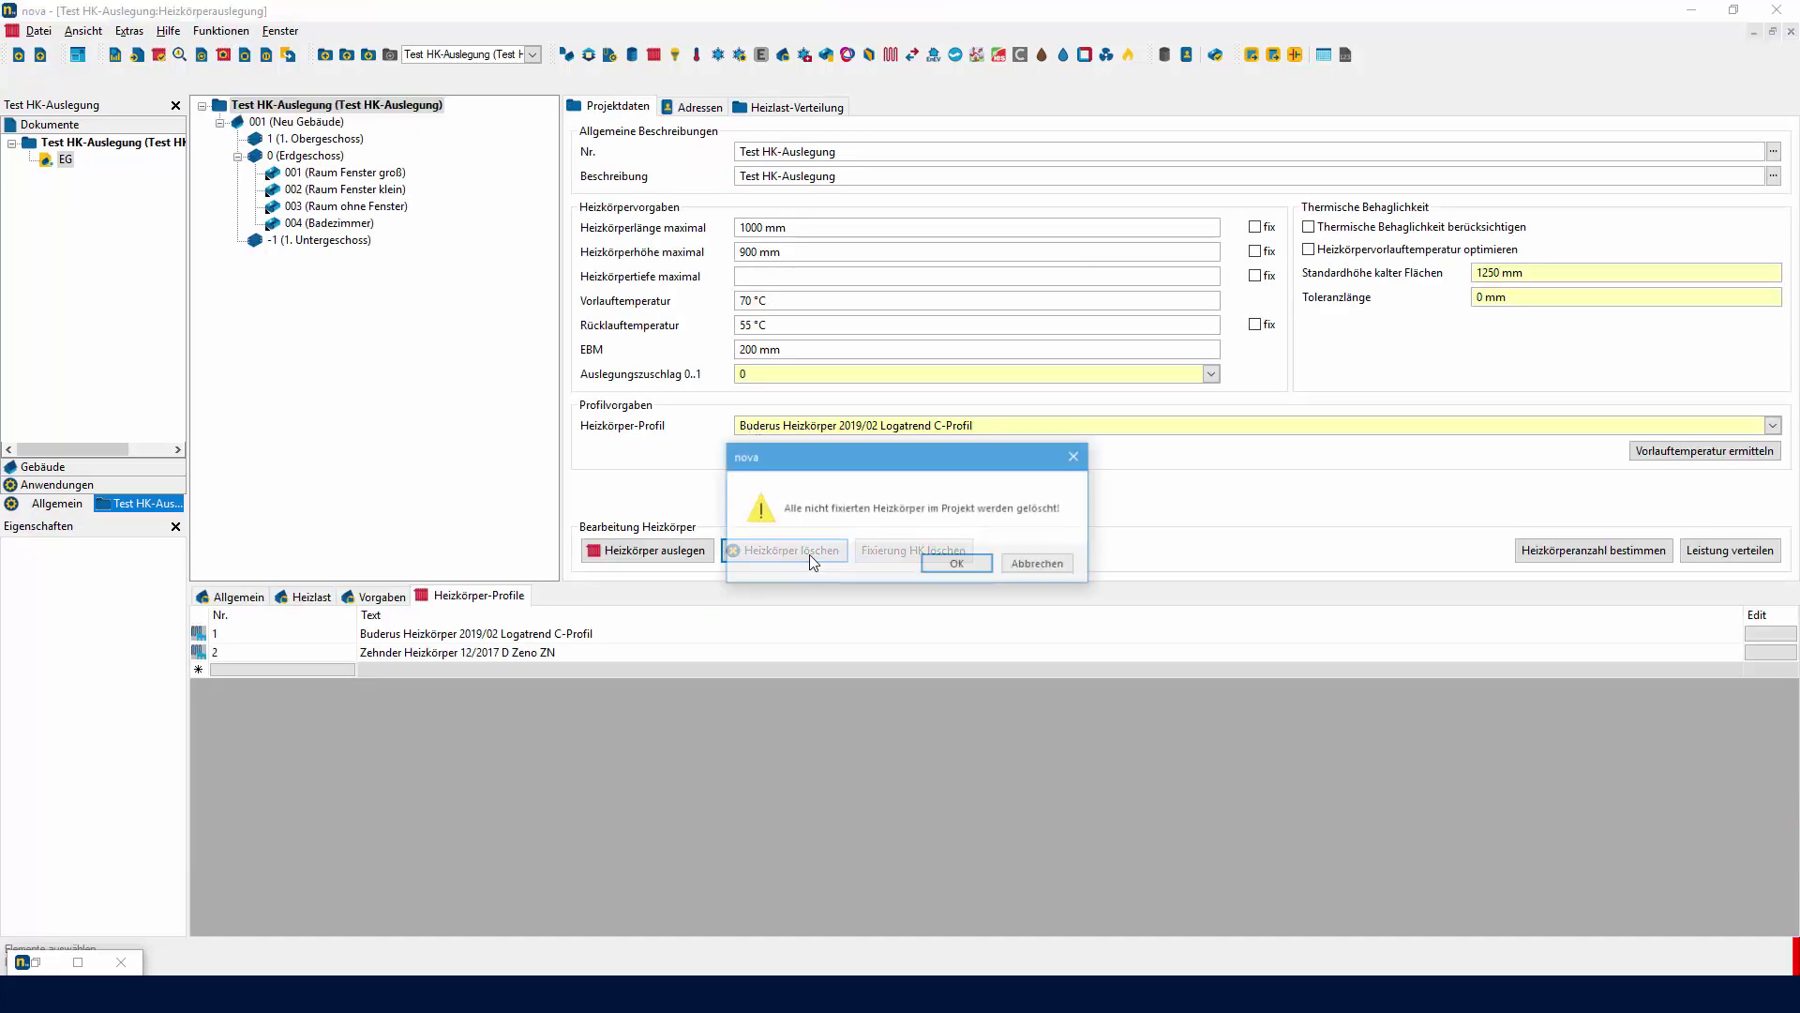
pyautogui.click(957, 565)
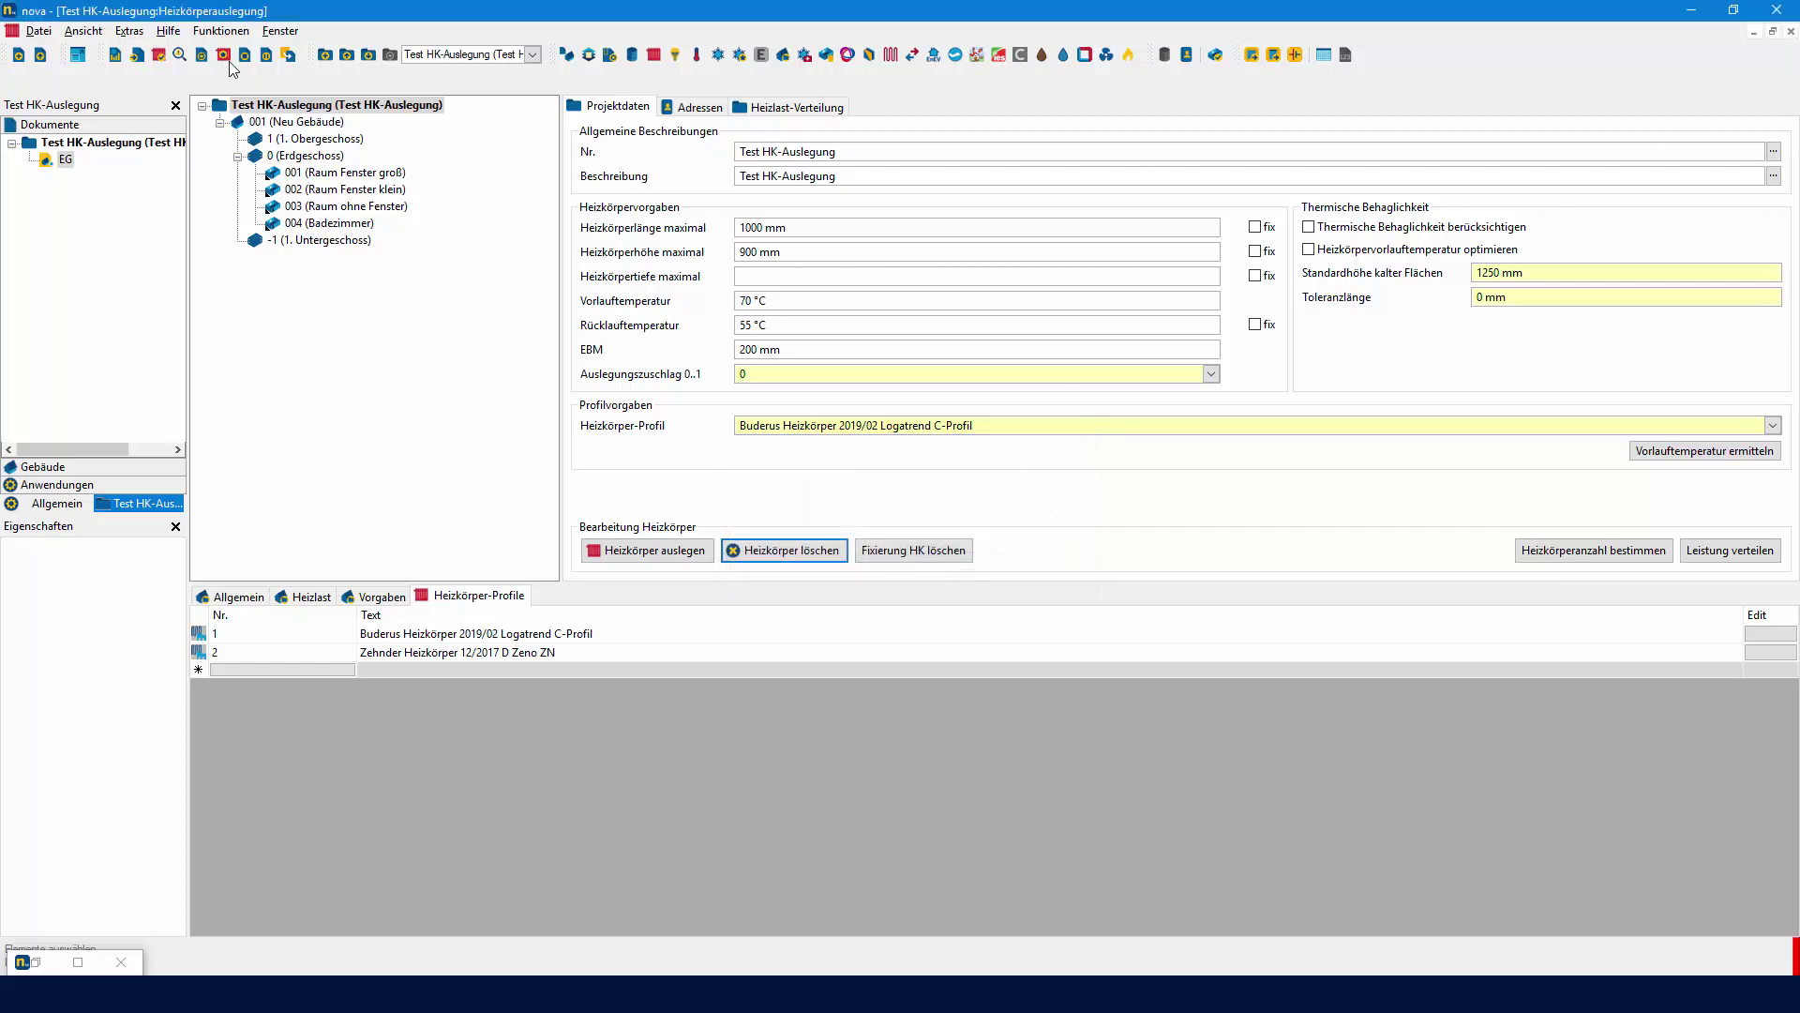
# Close the Heizkörperauslegung and remove the remaining radiators from the EG floor plan.
pyautogui.click(1791, 33)
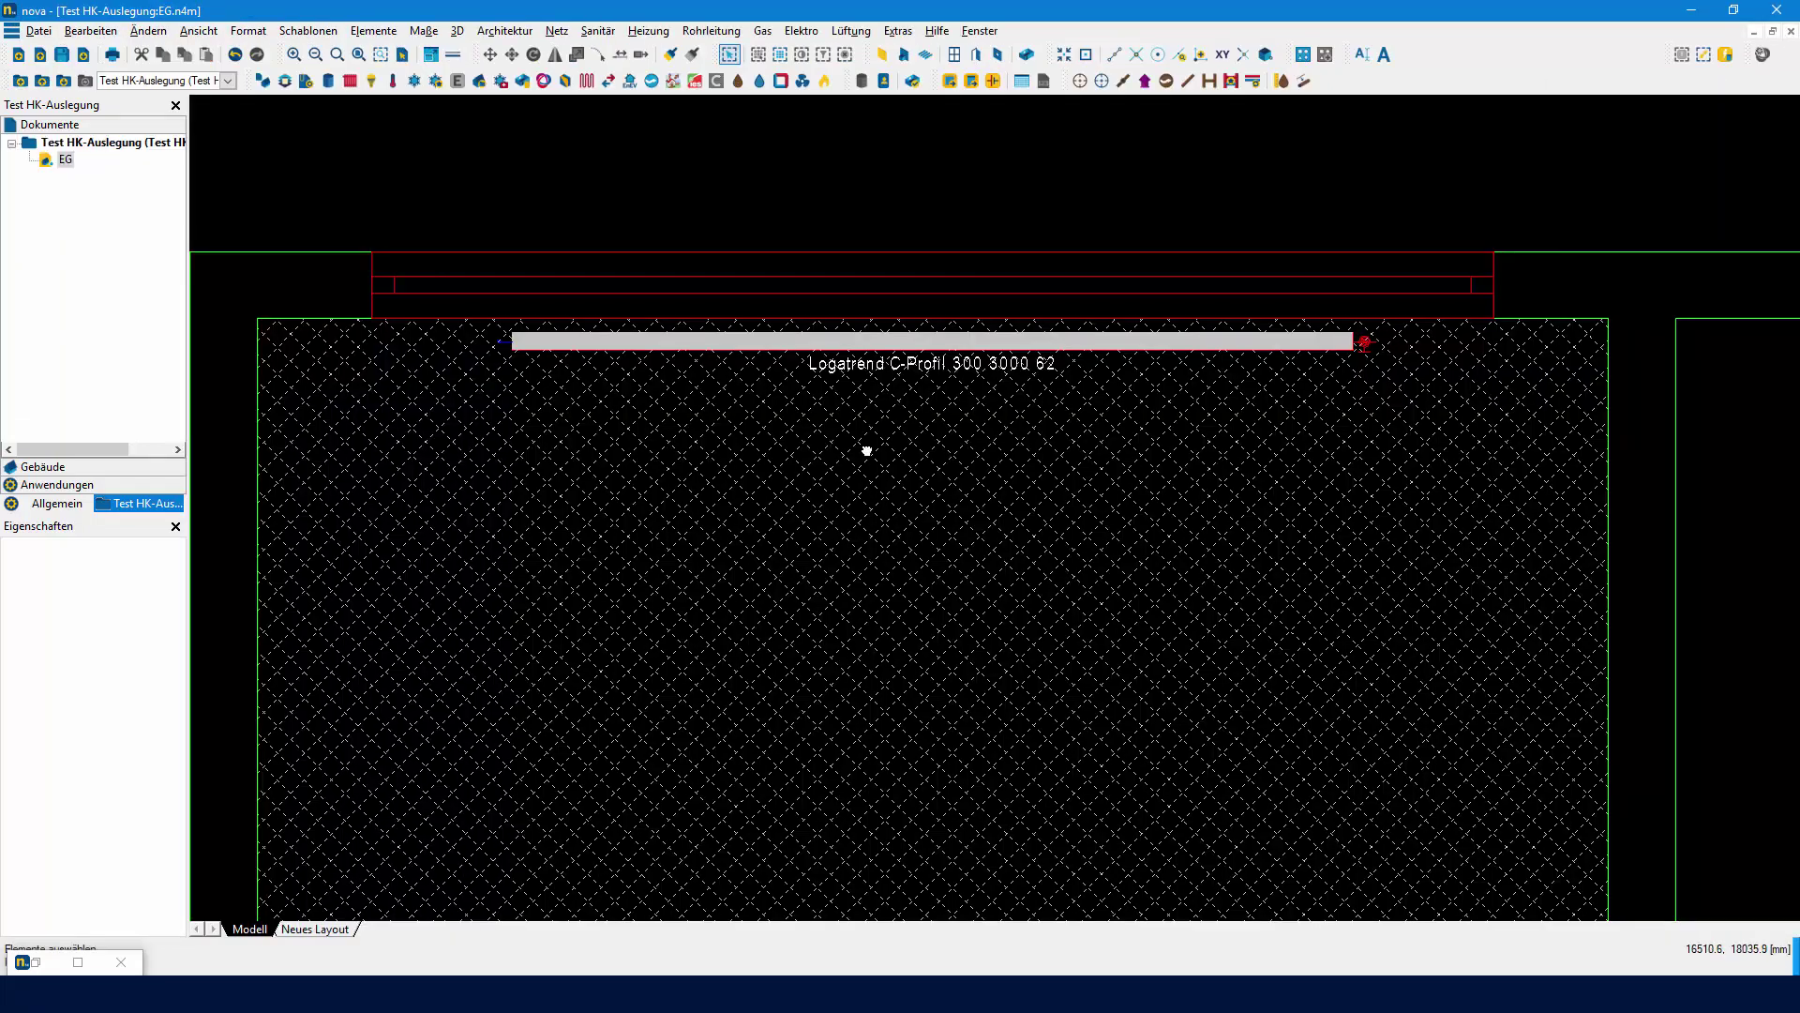
pyautogui.scroll(-3, 881, 497)
pyautogui.click(861, 346)
pyautogui.click(759, 56)
pyautogui.moveTo(1159, 398); pyautogui.dragTo(1060, 385)
pyautogui.press('Escape')
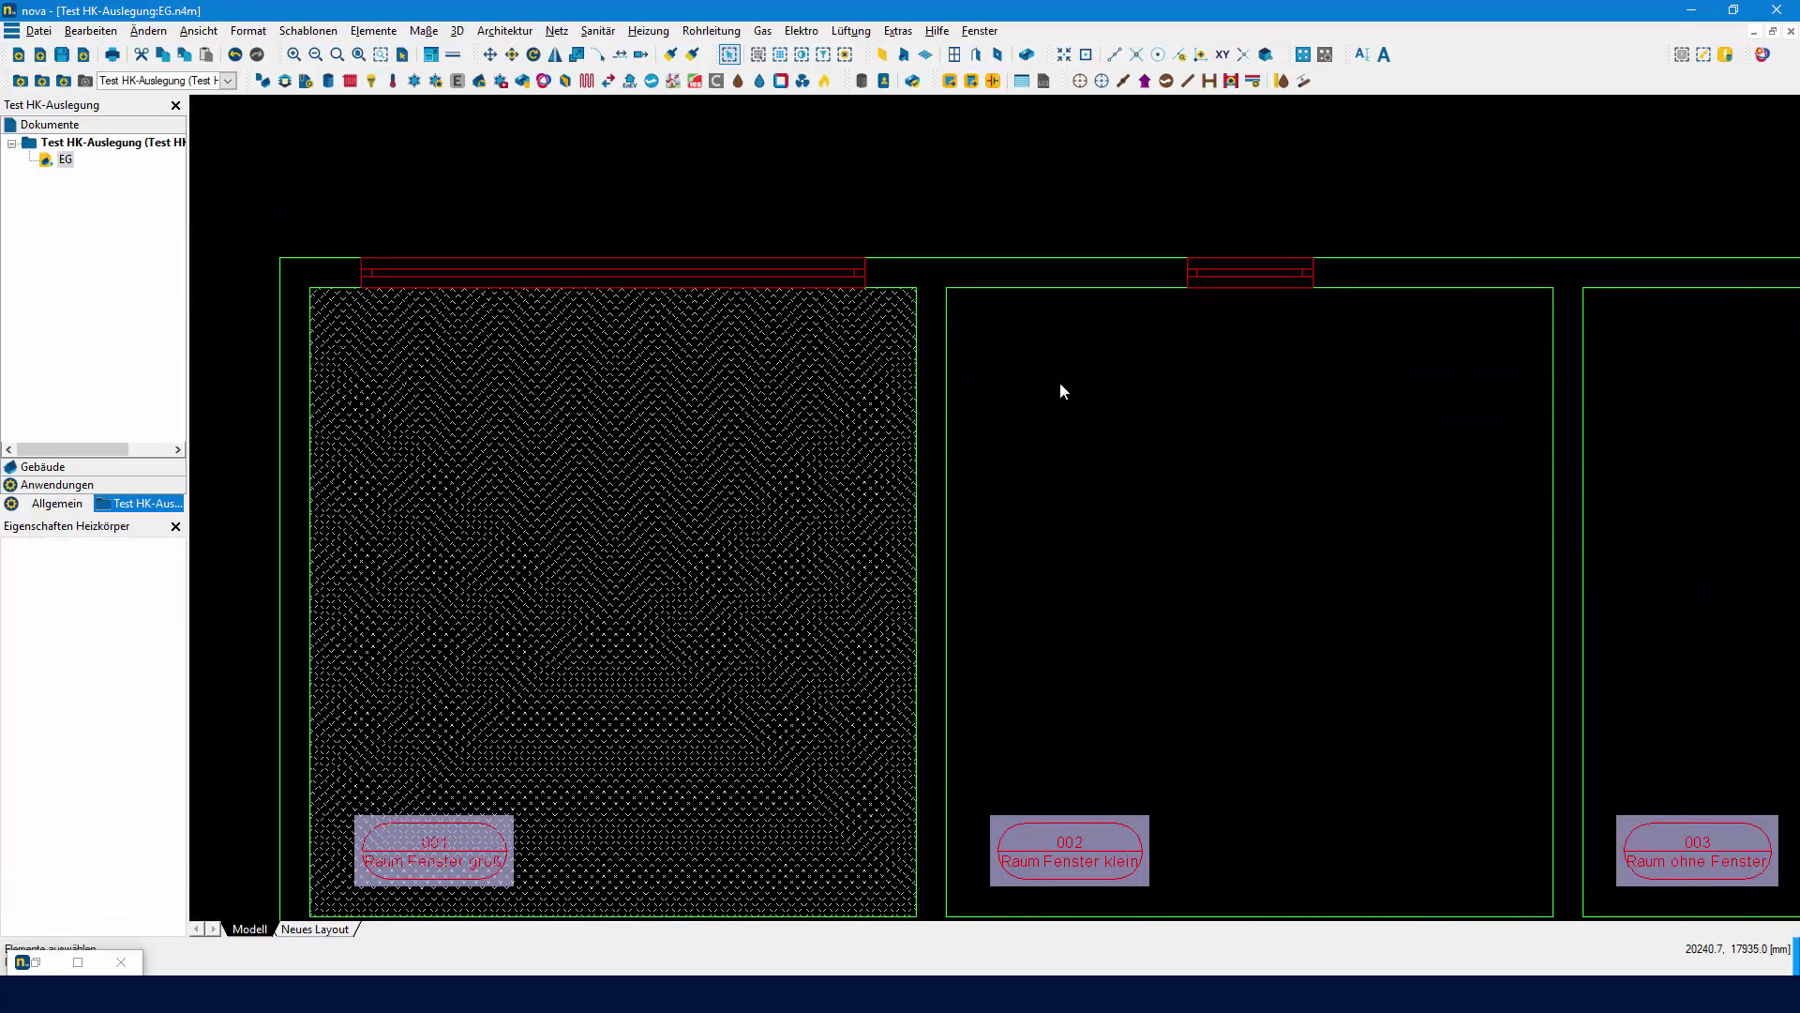
# Enable the radiator option (Heizkörper v...) for the windows of rooms 001 and 002 in the EG floor plan.
pyautogui.click(760, 274)
pyautogui.click(1246, 274)
pyautogui.click(13, 547)
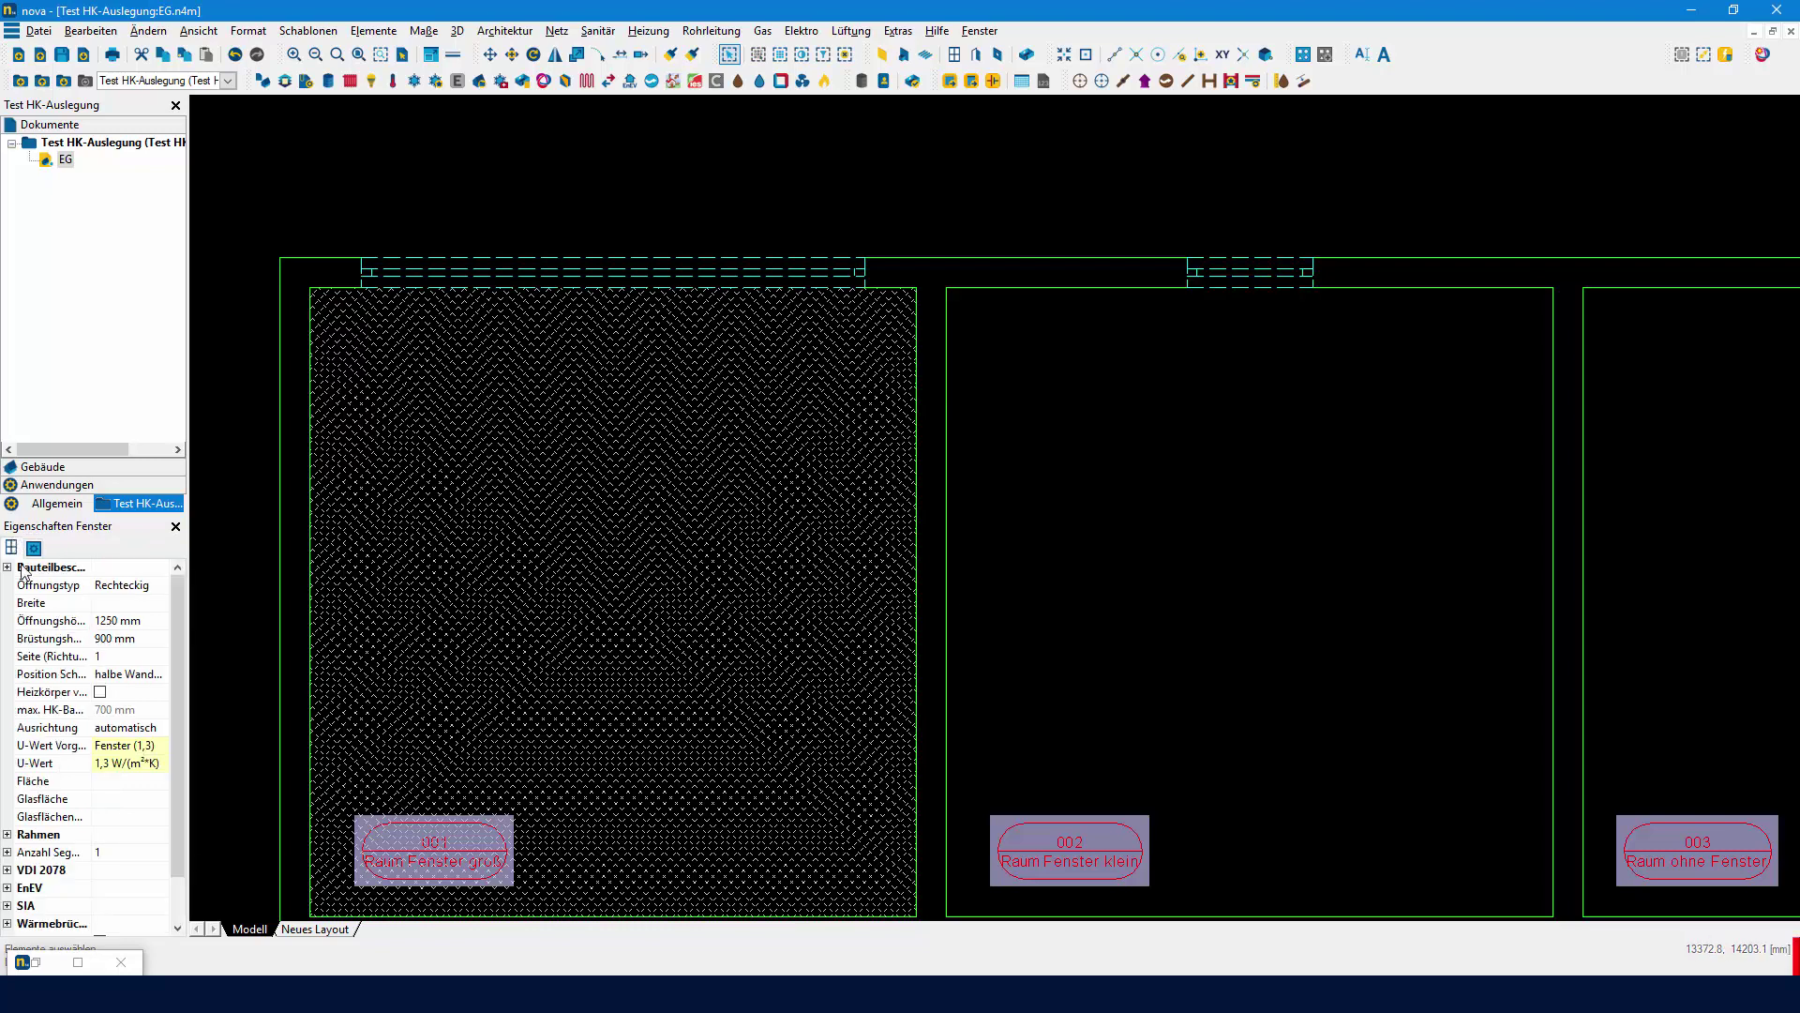
pyautogui.click(97, 692)
pyautogui.click(99, 692)
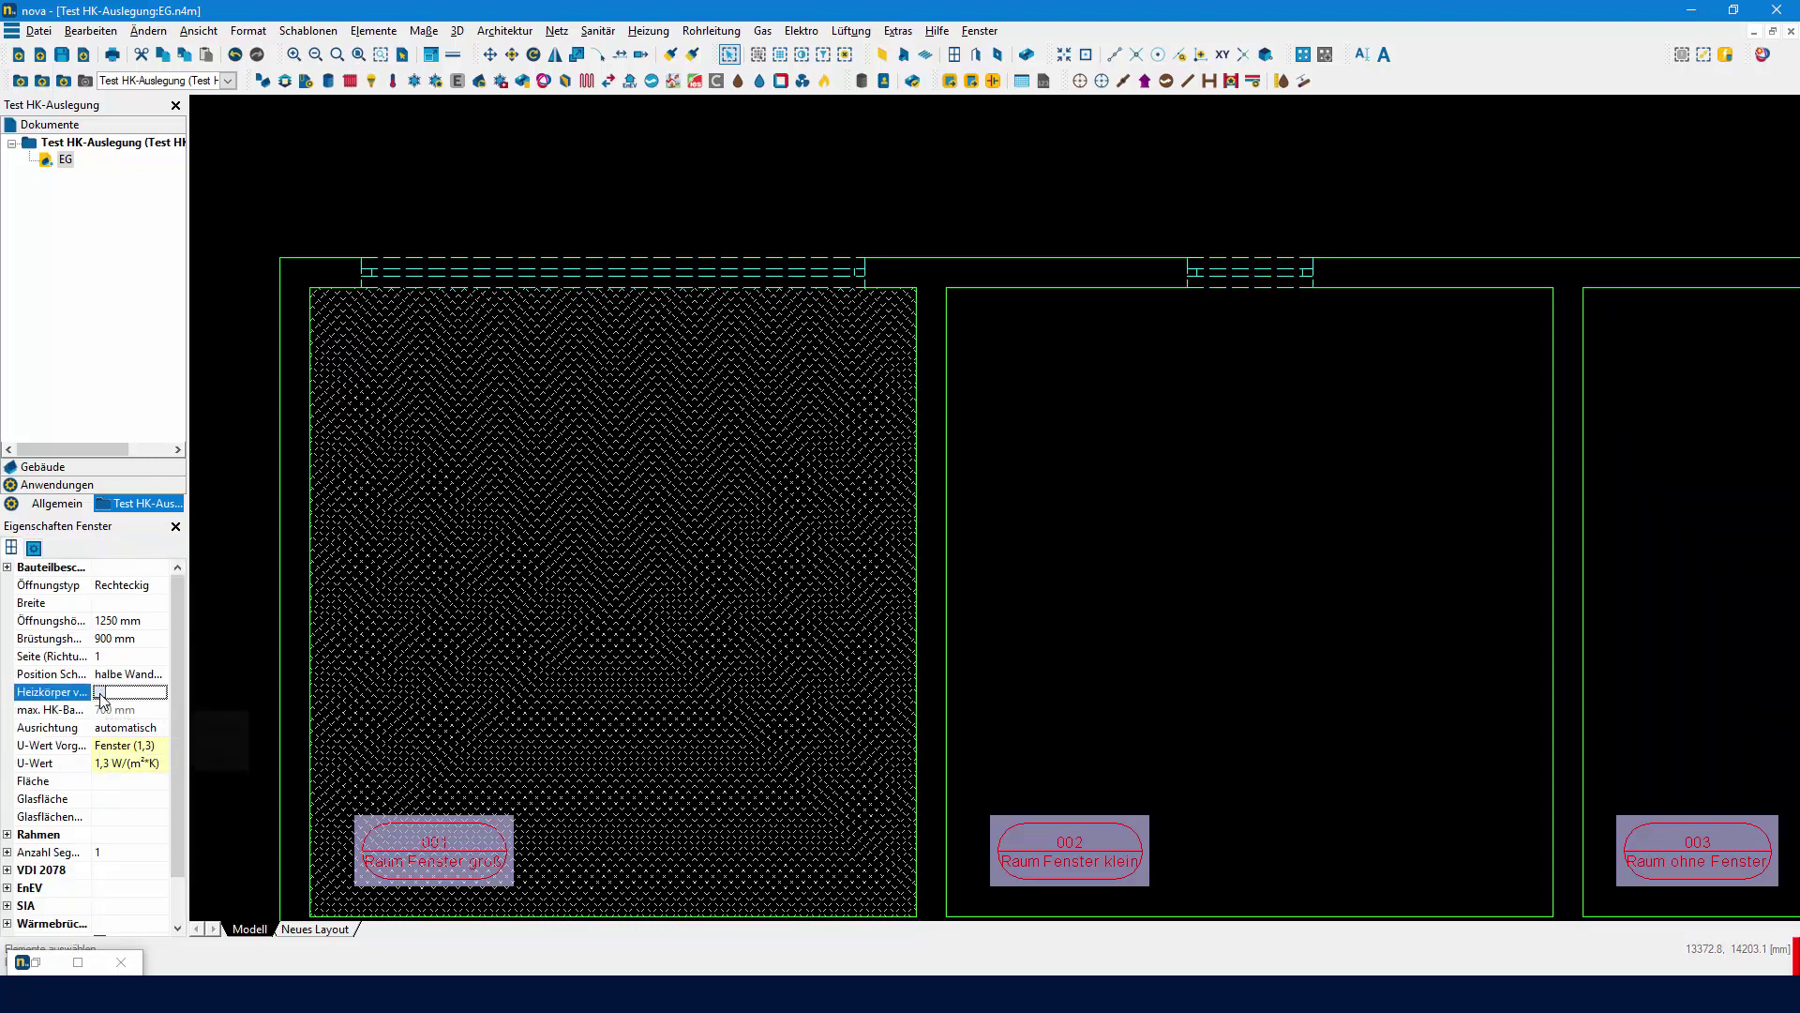
pyautogui.click(616, 178)
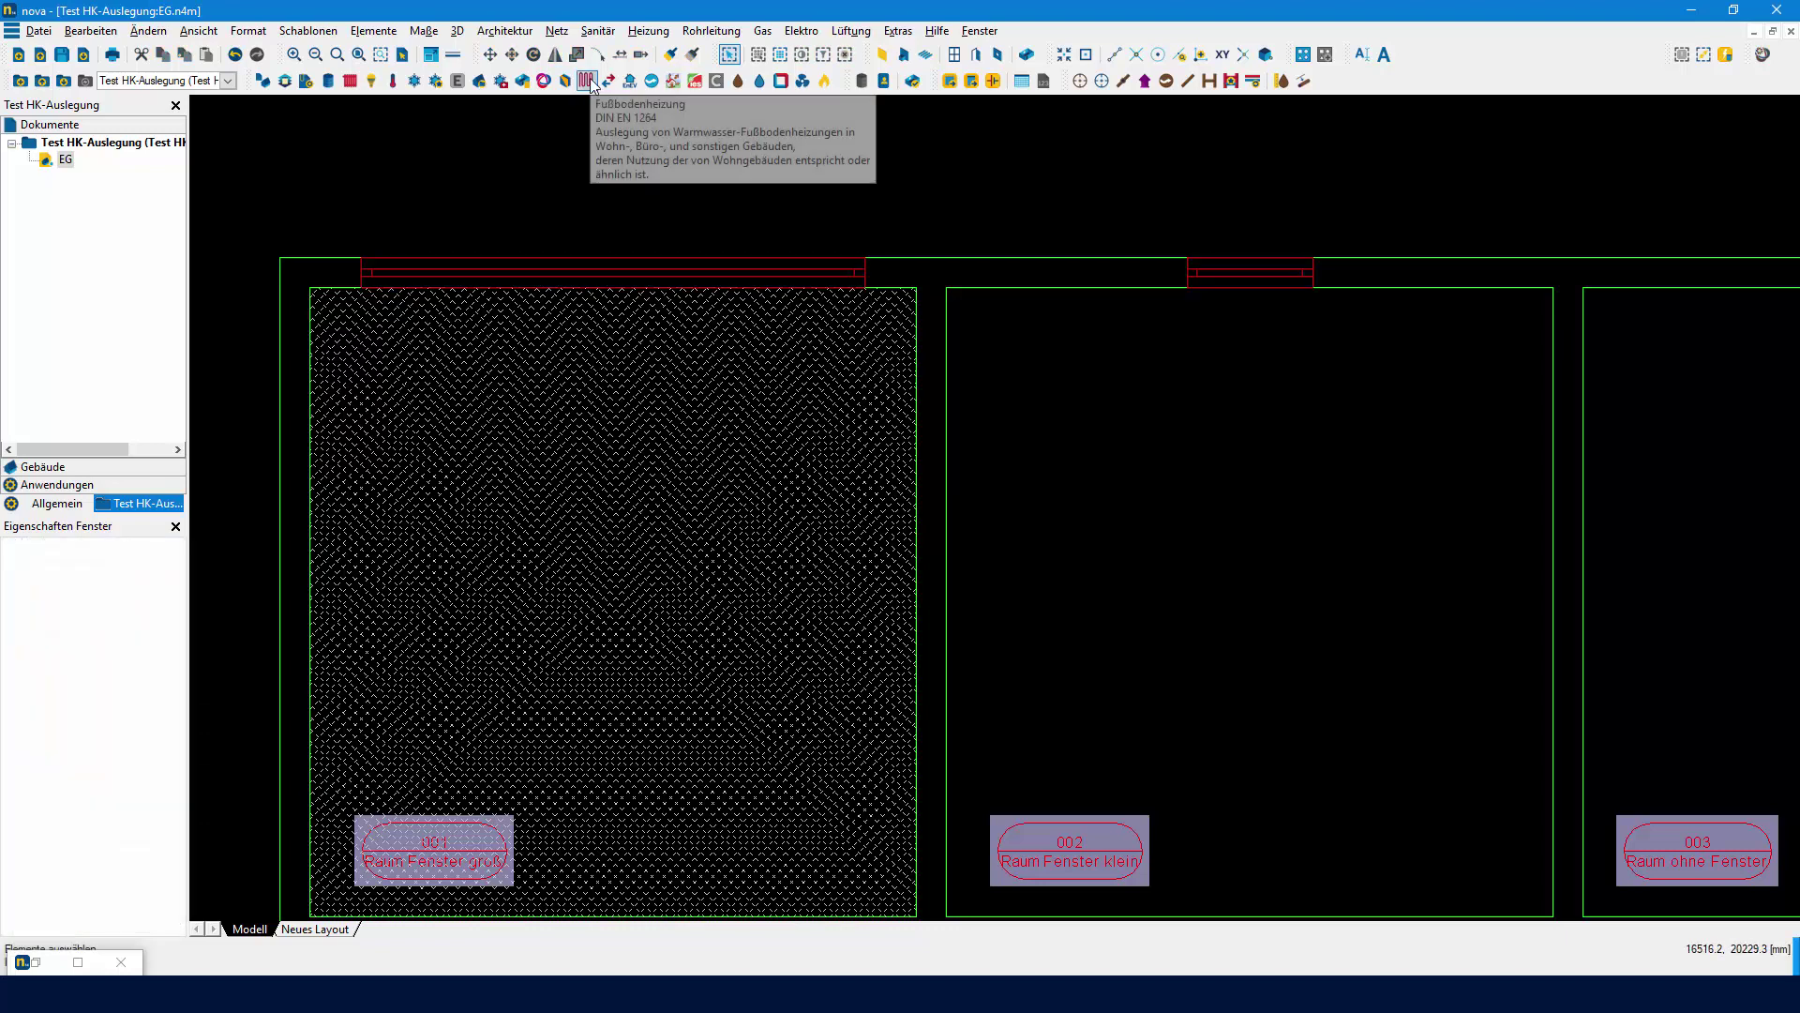
# Open the Heizkörperauslegung and update its building data.
pyautogui.click(350, 80)
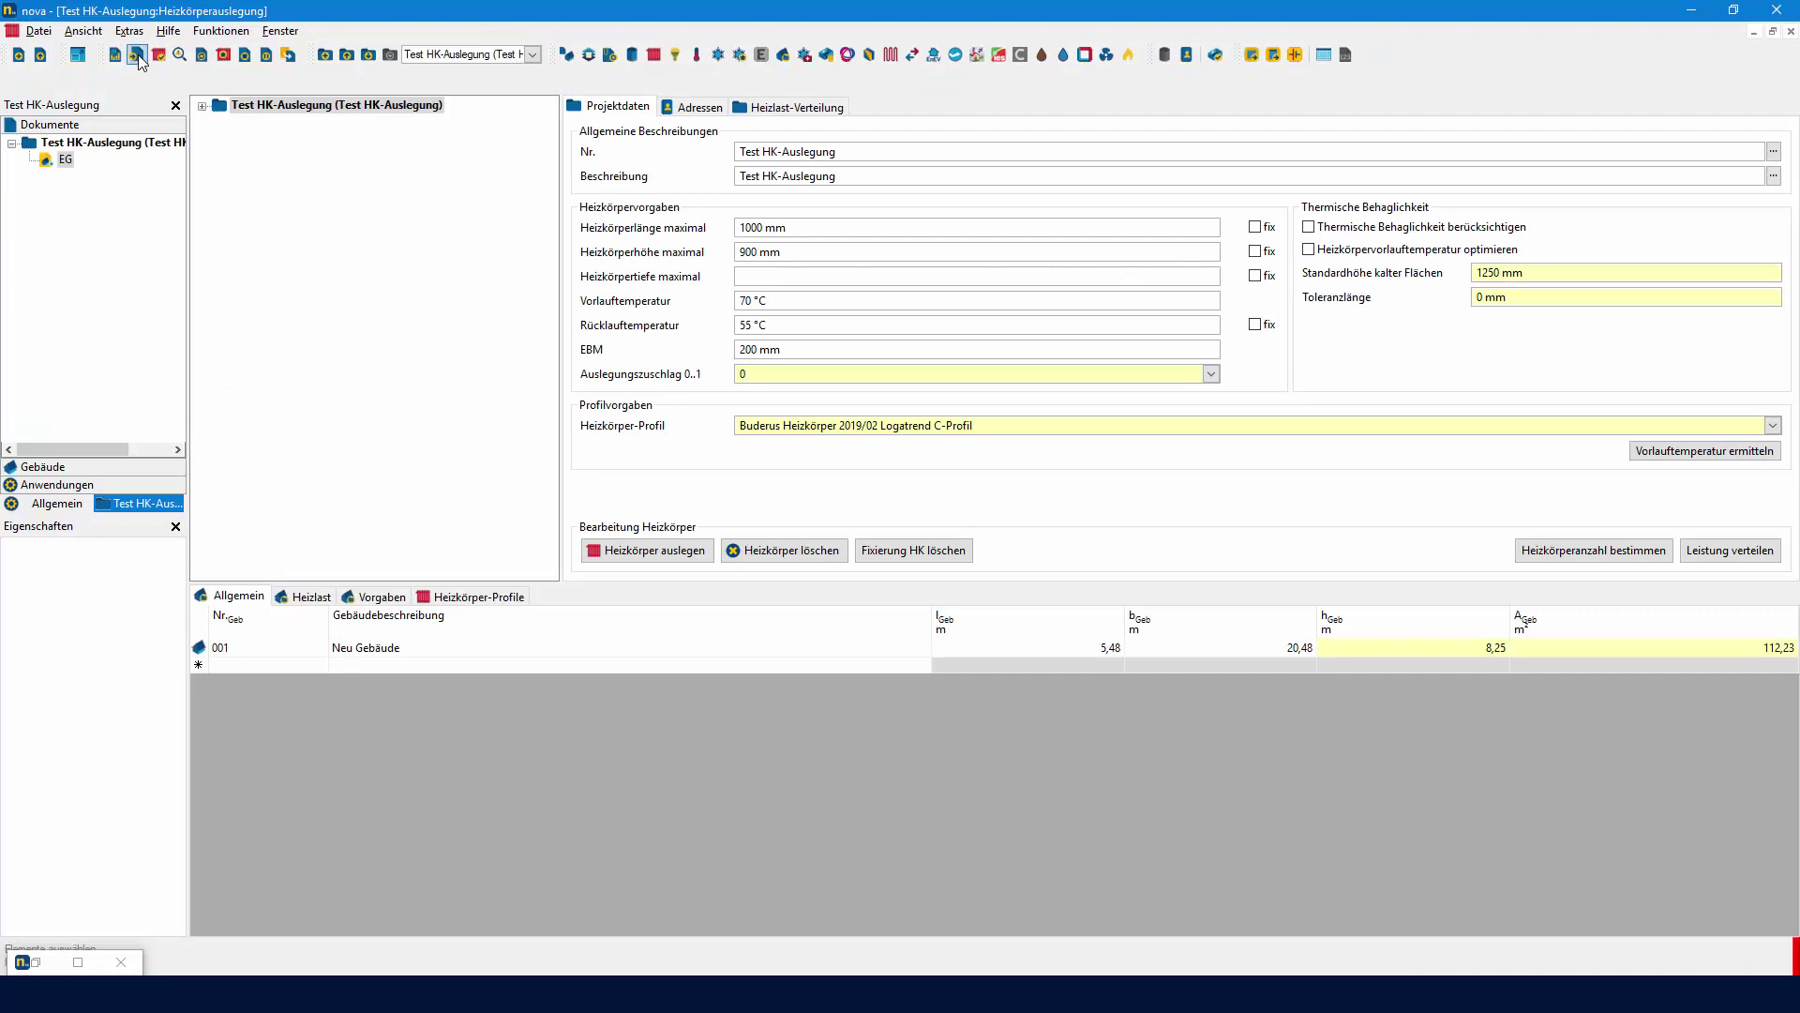
pyautogui.click(137, 55)
pyautogui.click(905, 611)
# Size the radiator for room 001 (Raum Fenster groß) on the Erdgeschoss of building 001.
pyautogui.click(202, 105)
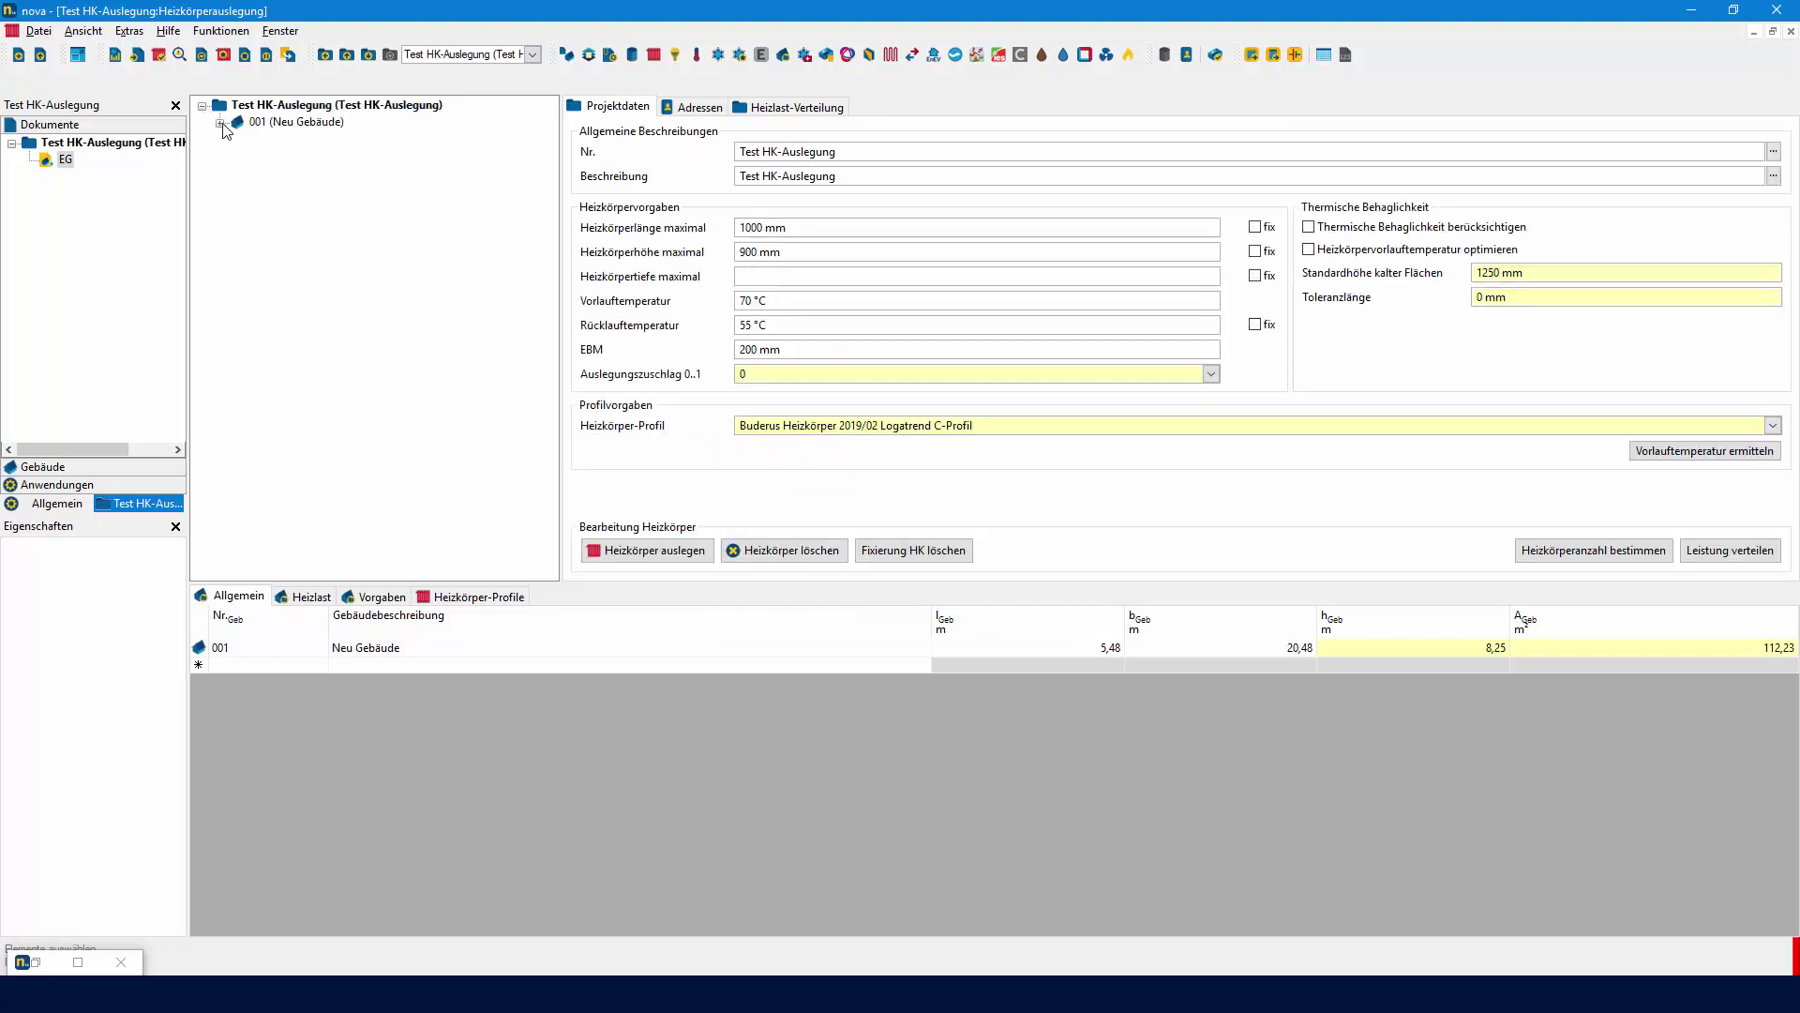
pyautogui.click(220, 122)
pyautogui.click(238, 156)
pyautogui.click(338, 172)
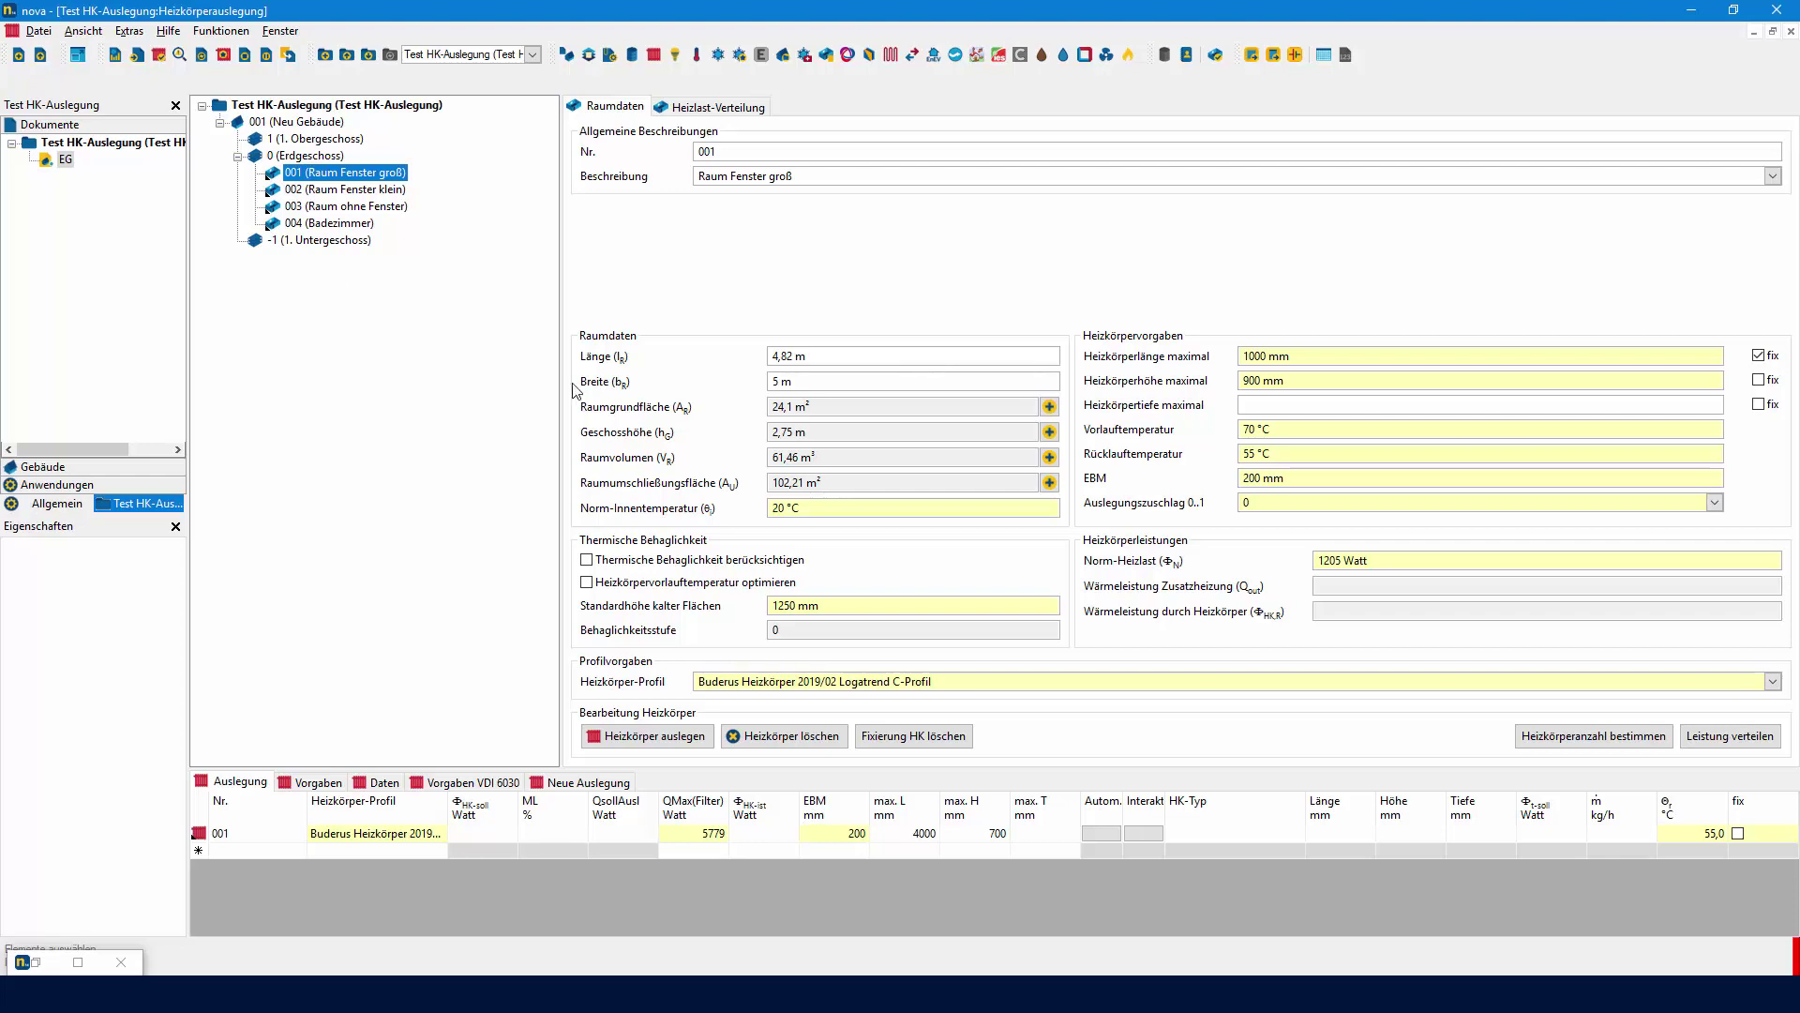
pyautogui.click(609, 735)
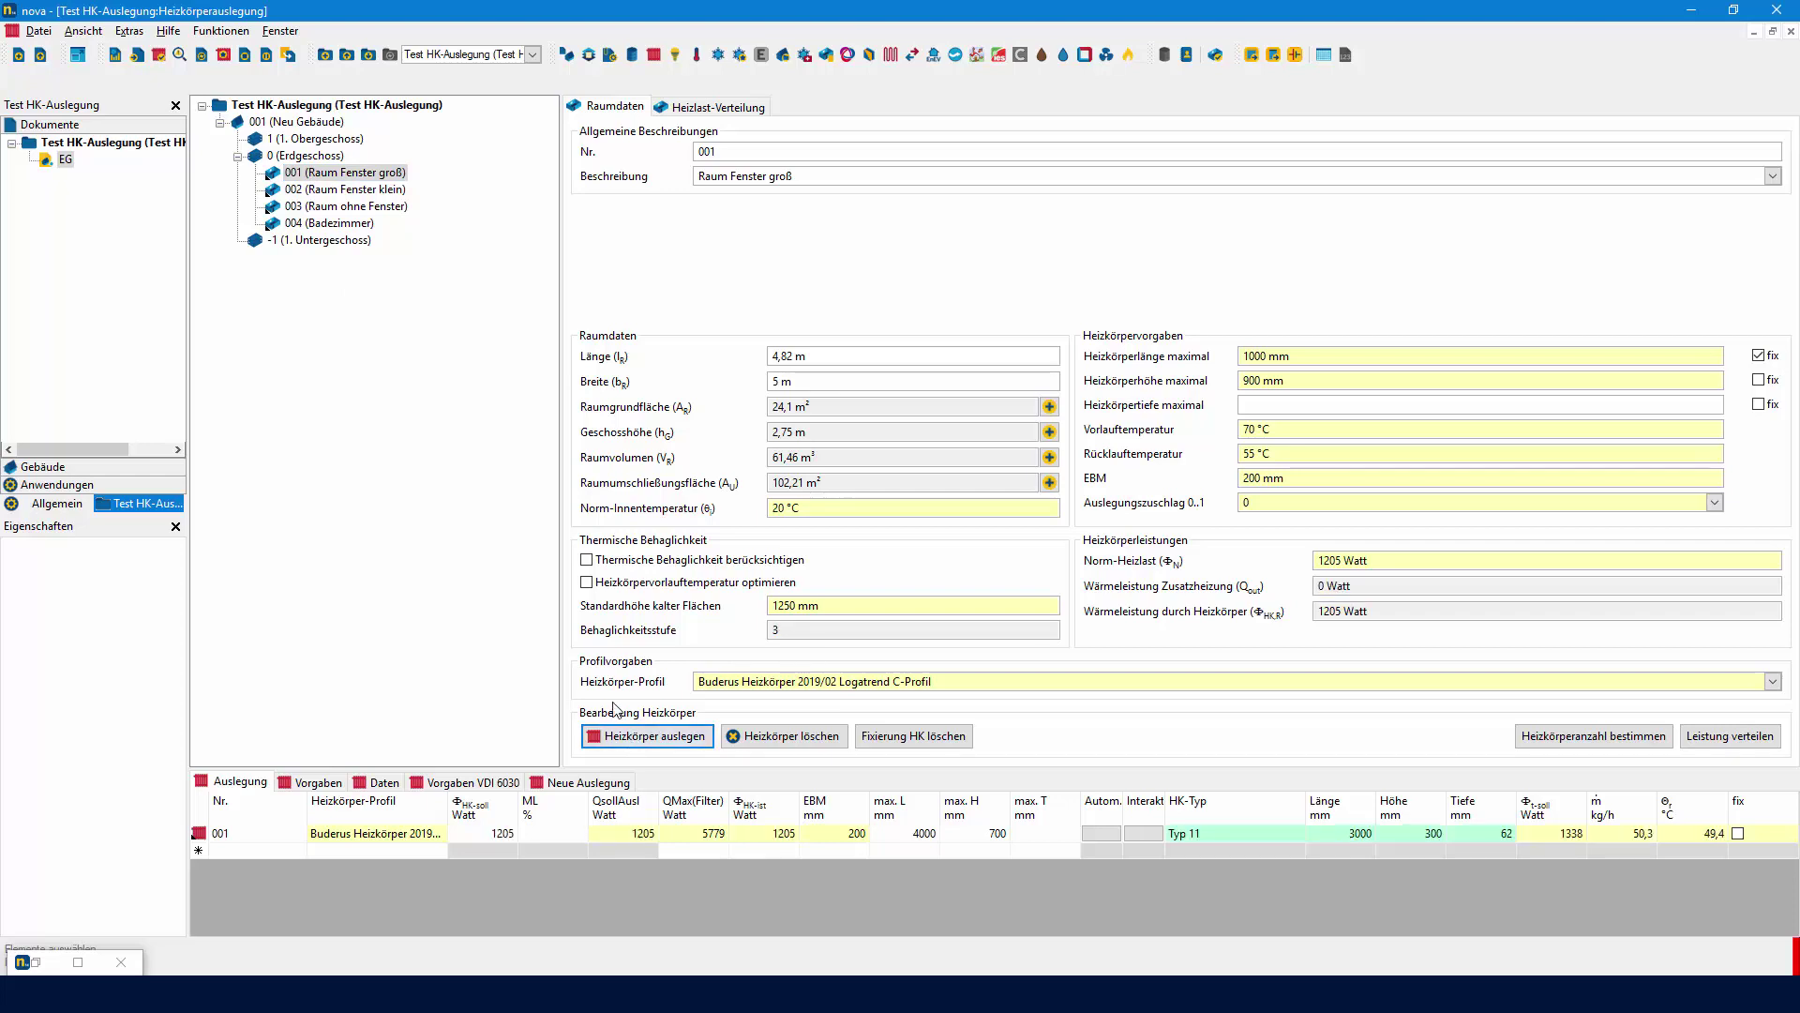